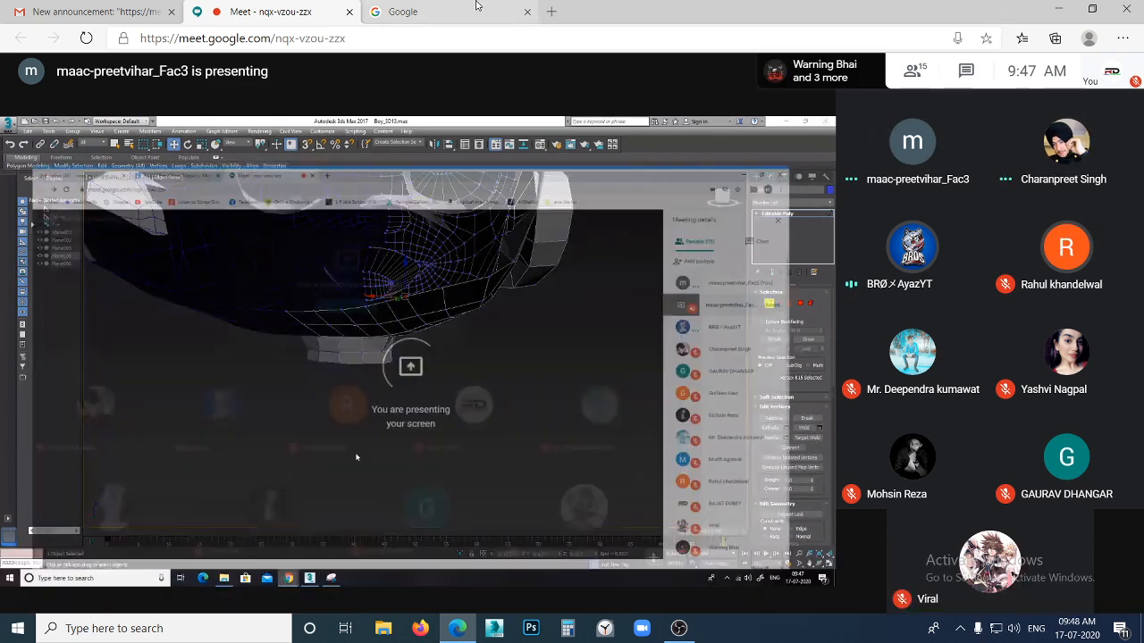
left_click(474, 6)
left_click(322, 11)
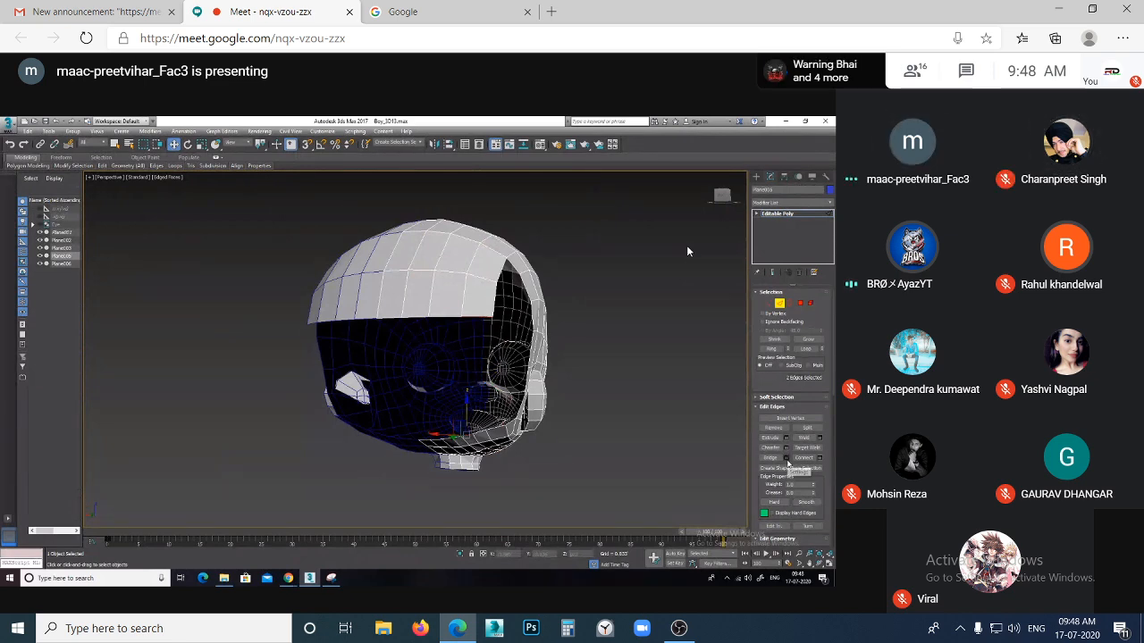
mouse_move(1060, 144)
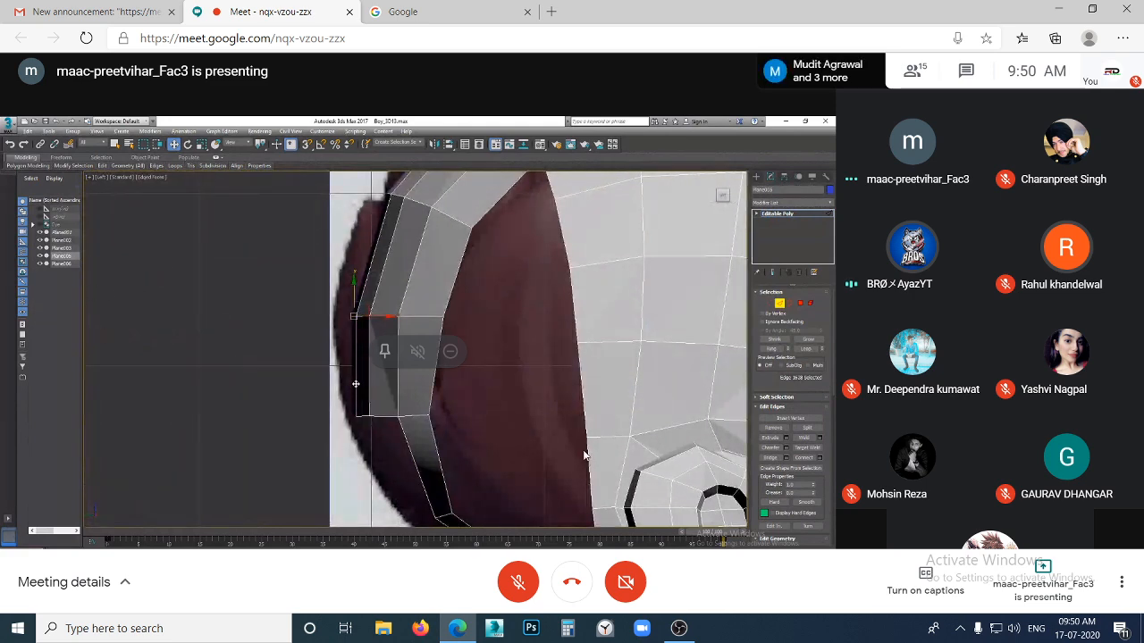
Check the maac search results in Gmail for the class link, reading the March 19 class invitation and meeting announcement against the open Meet call
left_click(80, 11)
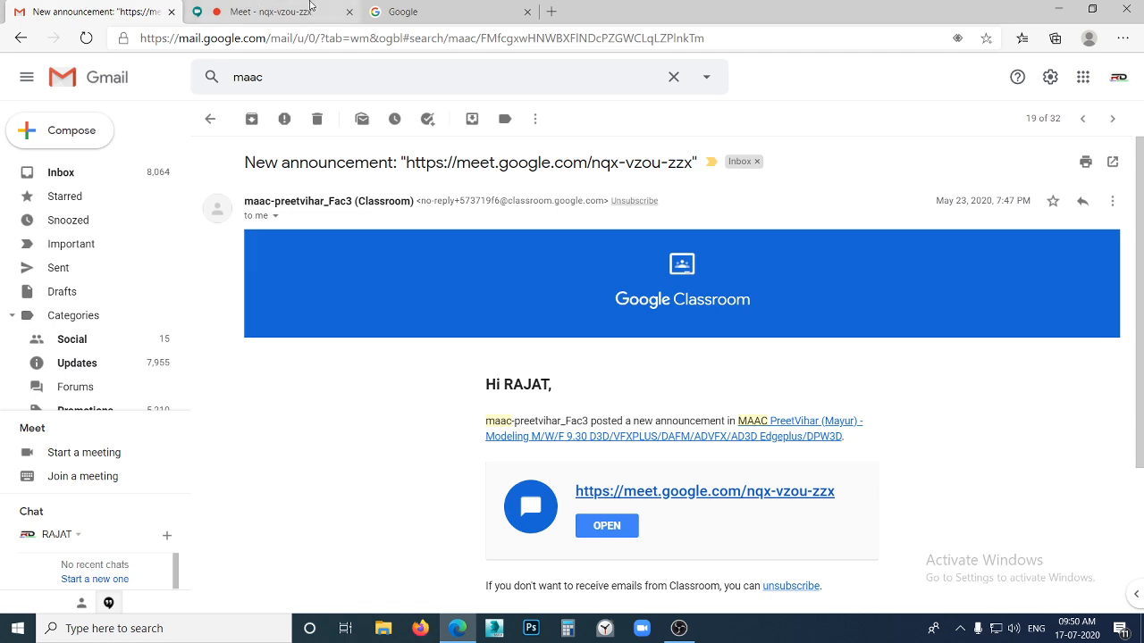
left_click(310, 6)
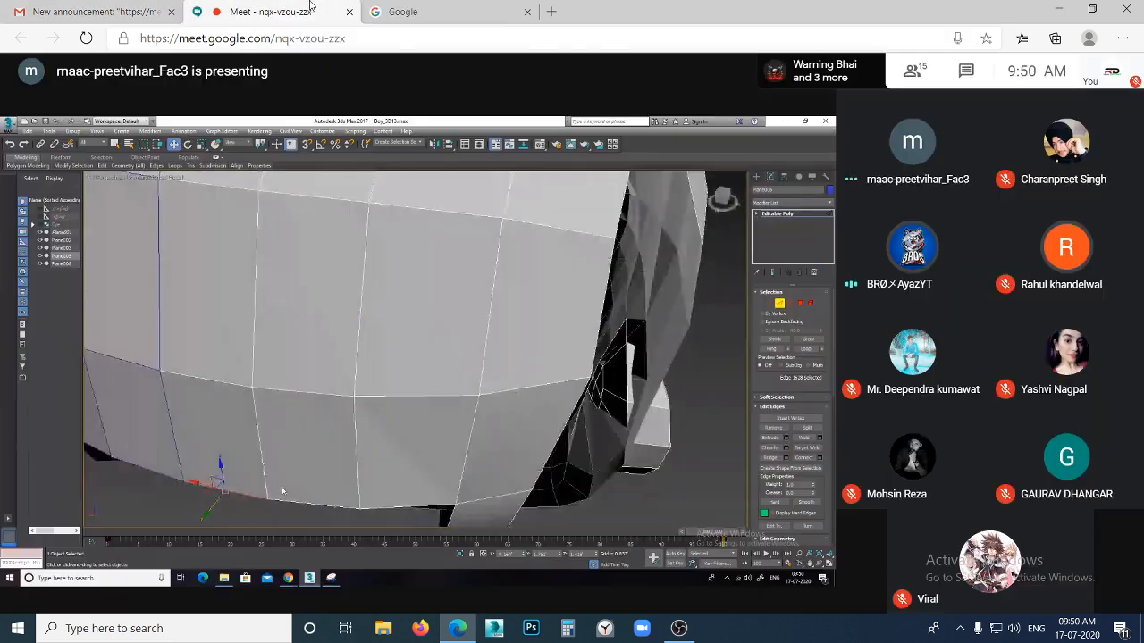
left_click(158, 6)
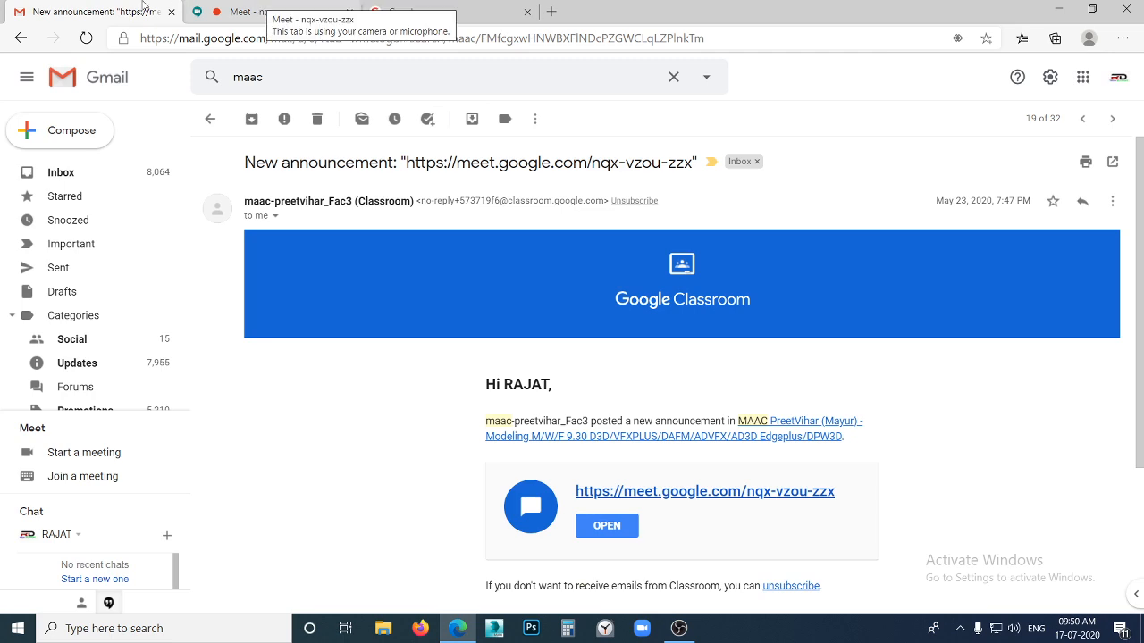
left_click(212, 122)
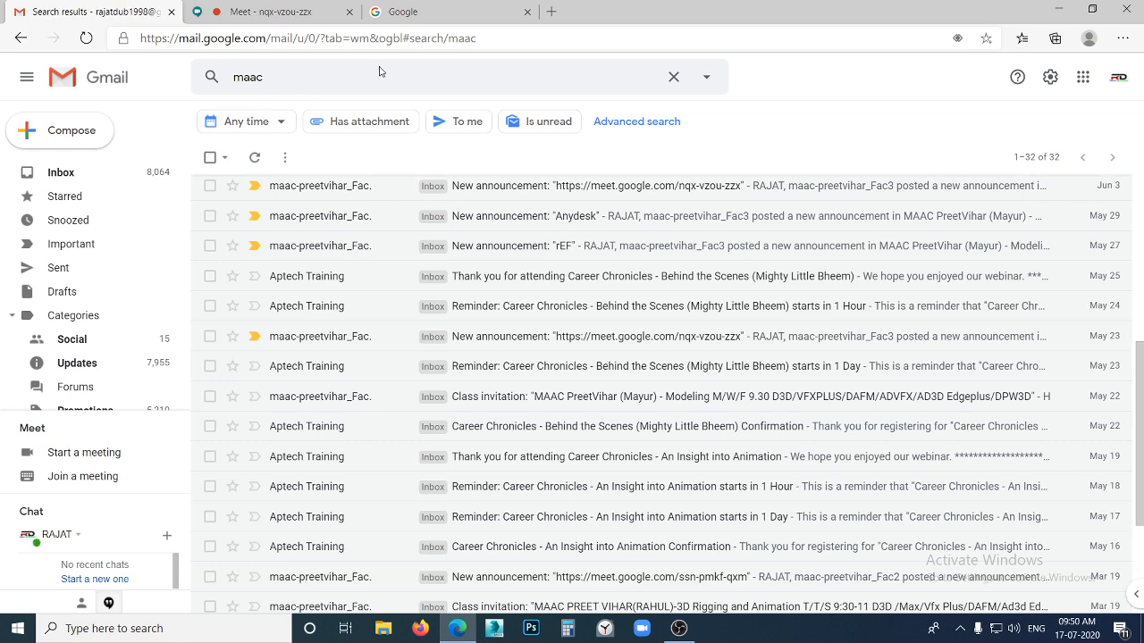
scroll(401, 303, "down", 3)
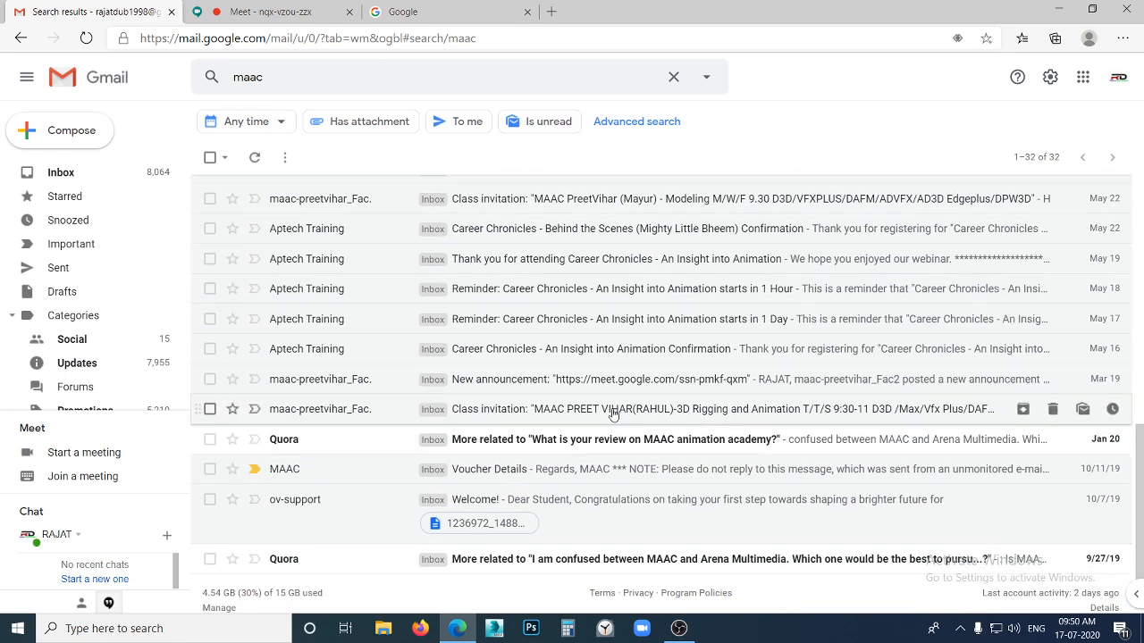
left_click(613, 413)
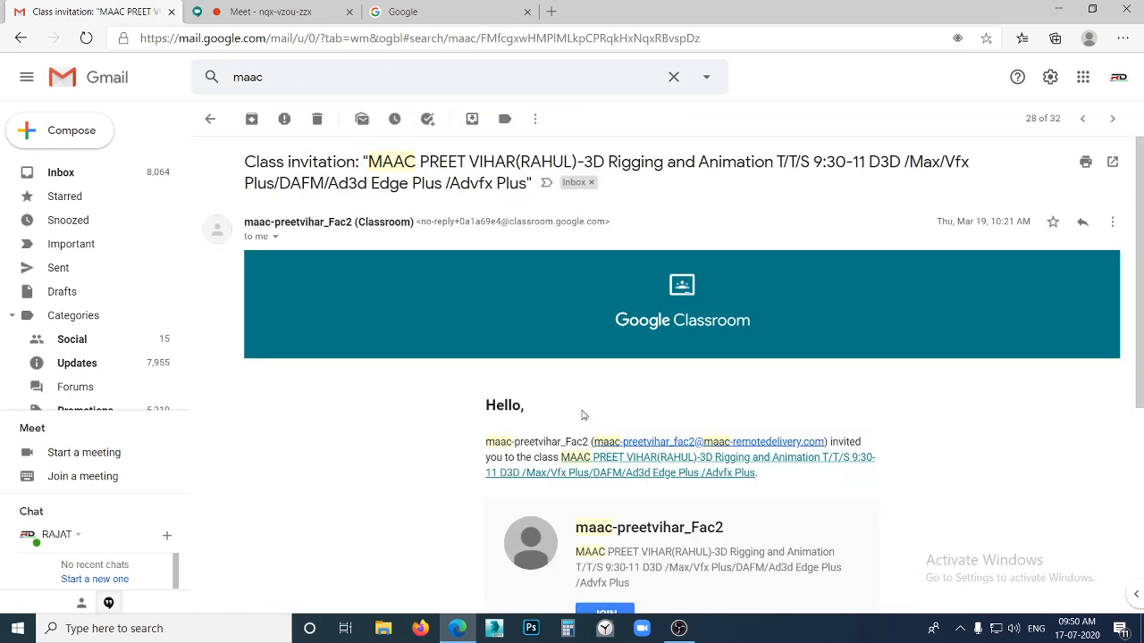
scroll(563, 409, "down", 2)
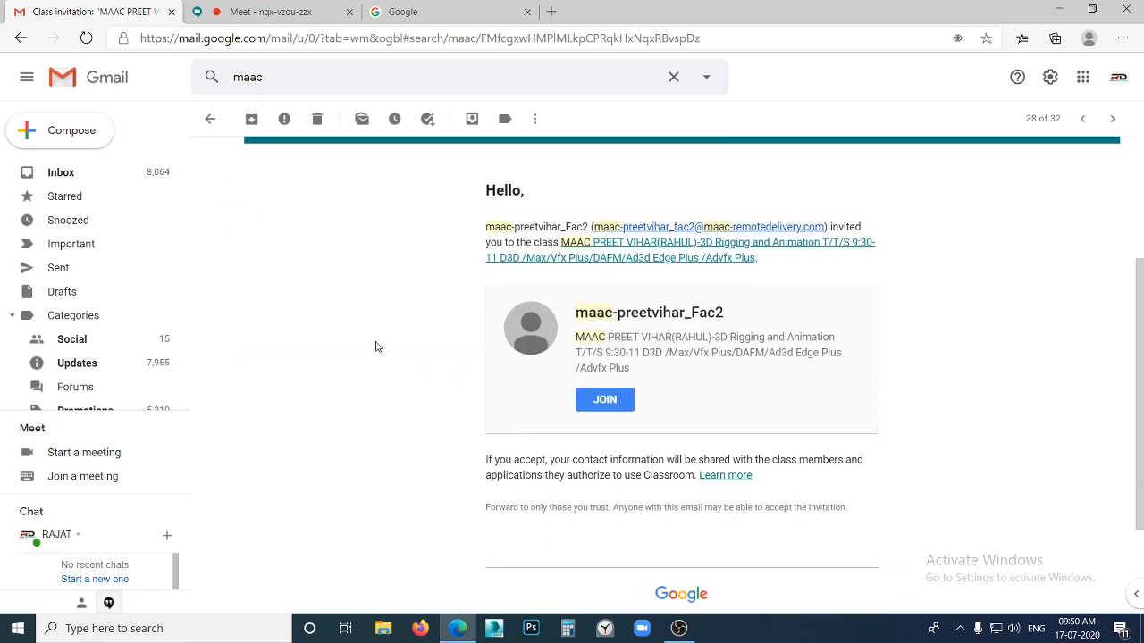
left_click(21, 37)
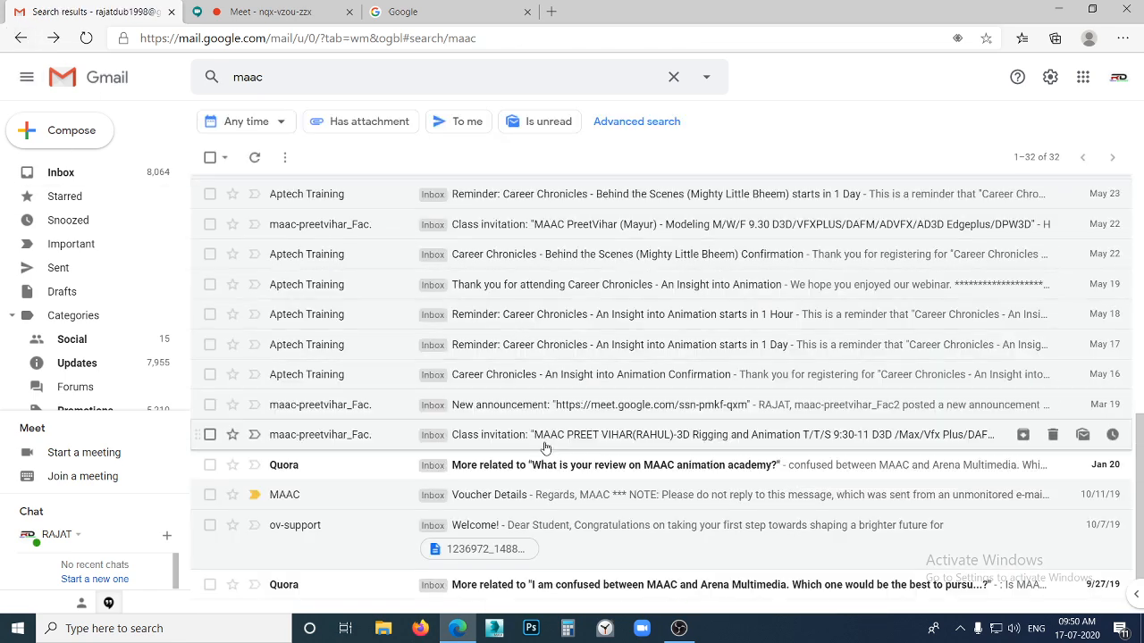
left_click(548, 413)
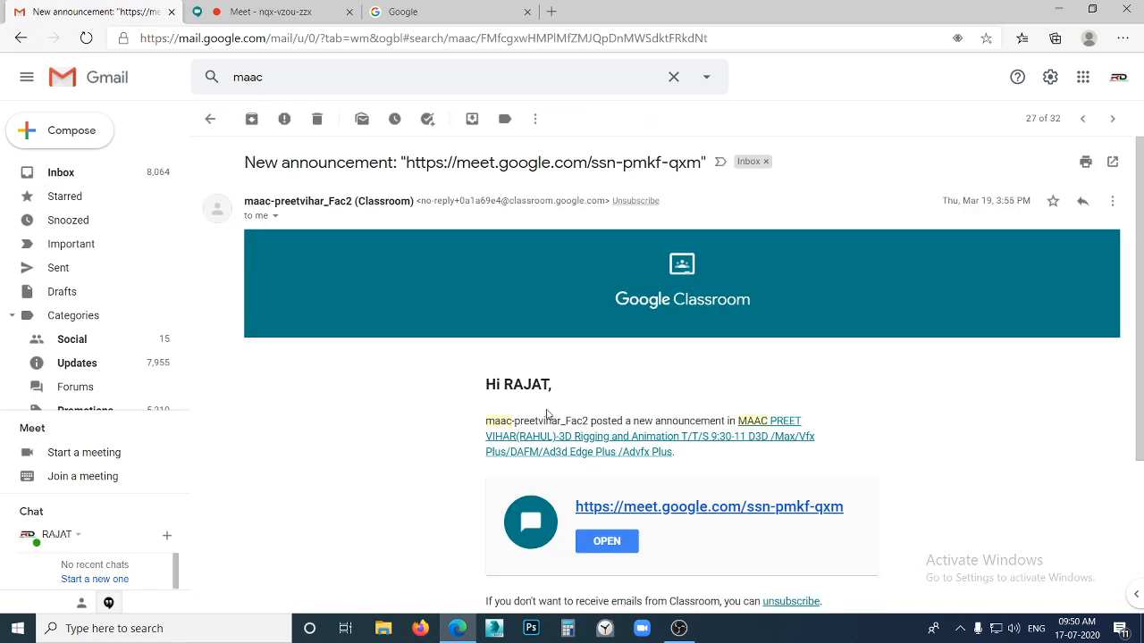
left_click(259, 11)
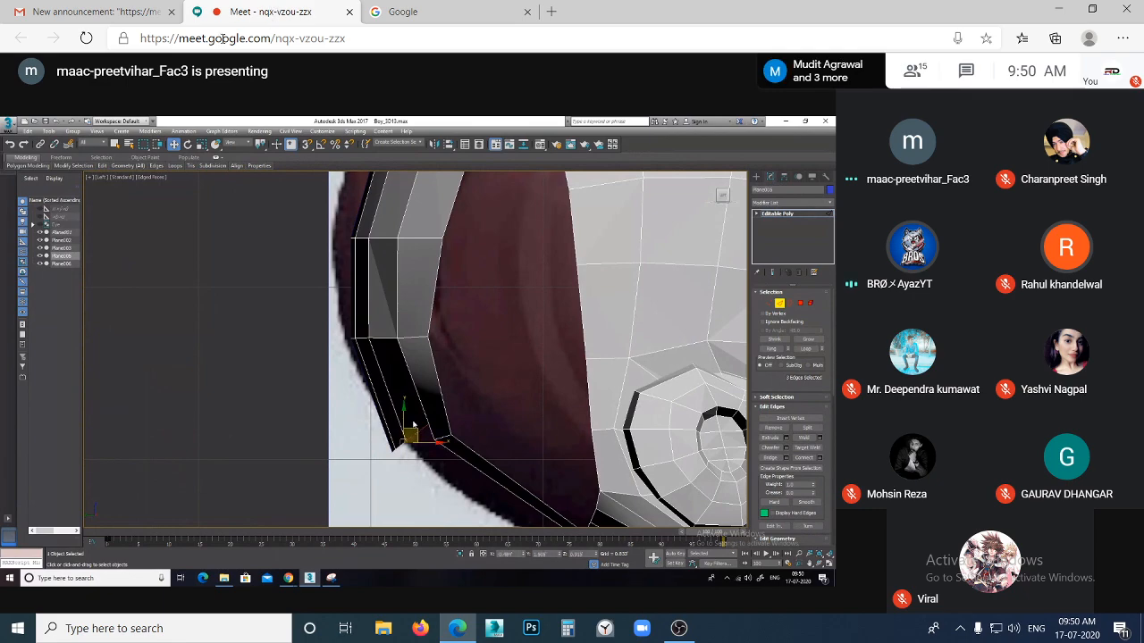
Open the May 27 "rEF" announcement from the maac results and follow its link to the Modeling M/W/F 9.30 class in Google Classroom
left_click(80, 12)
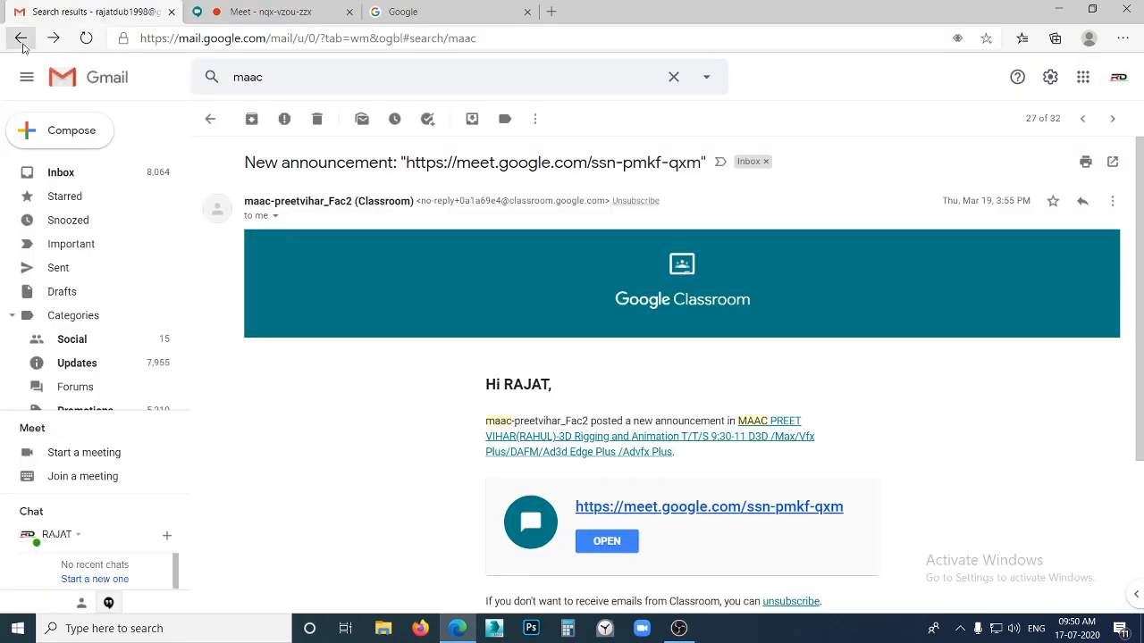
left_click(21, 39)
scroll(396, 268, "up", 5)
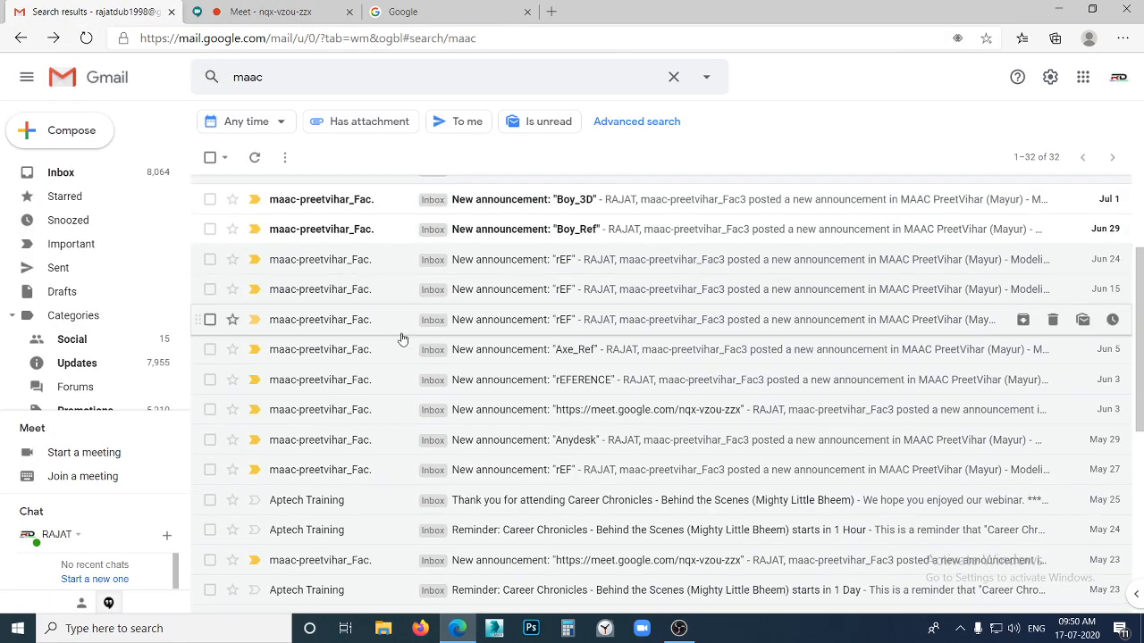
left_click(554, 474)
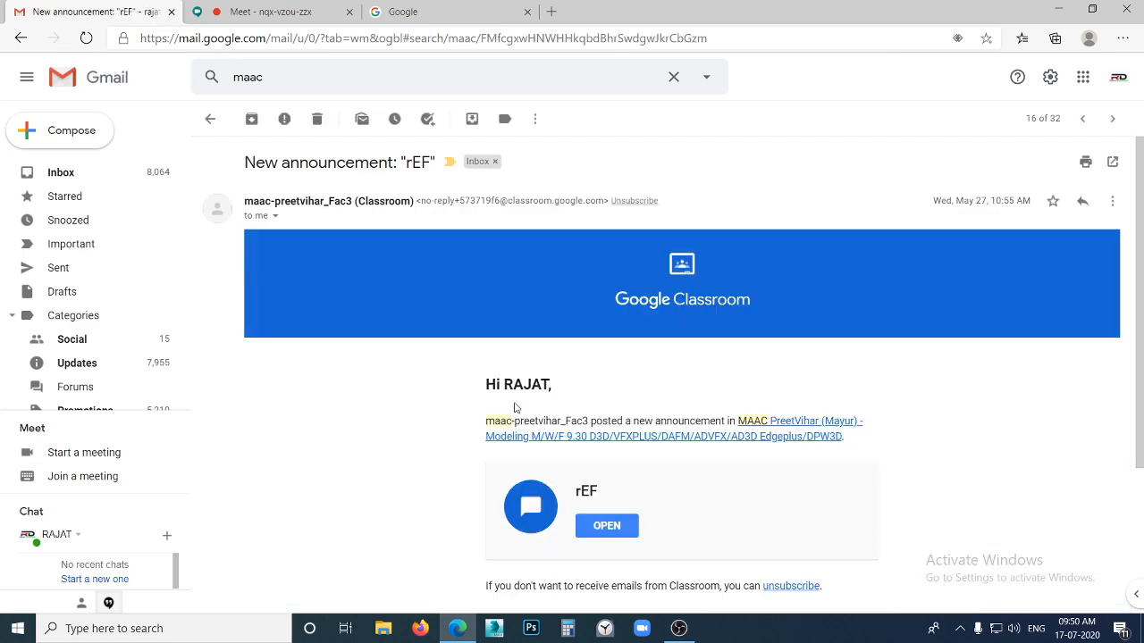
left_click(686, 437)
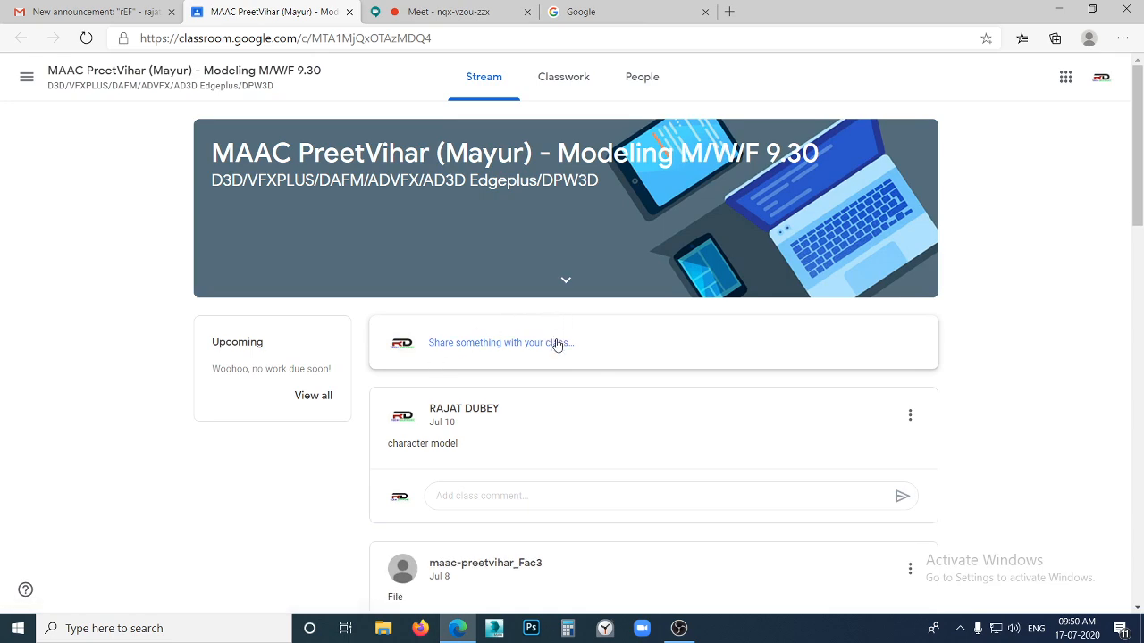
Start a new post in the class stream and browse the computer for a file to upload as its attachment
left_click(529, 353)
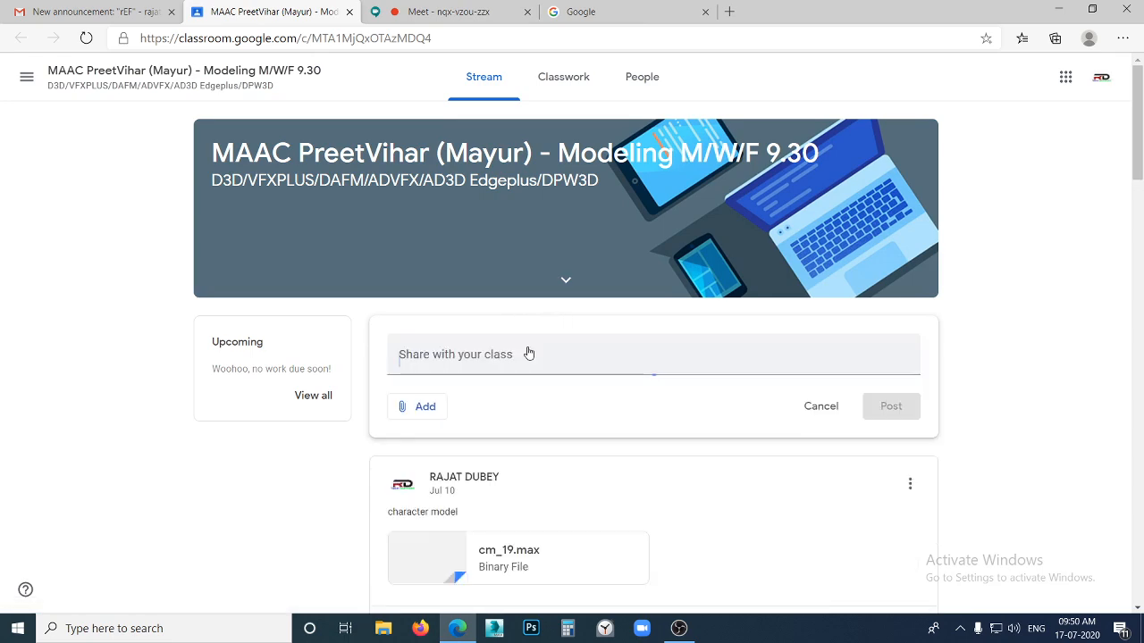
left_click(437, 461)
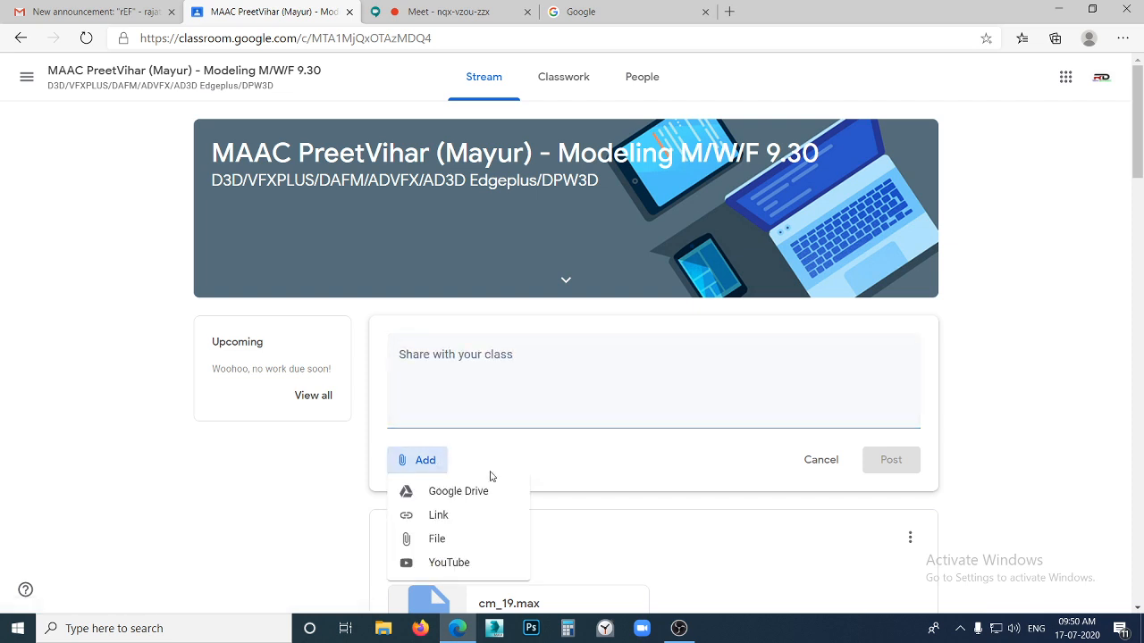
left_click(447, 540)
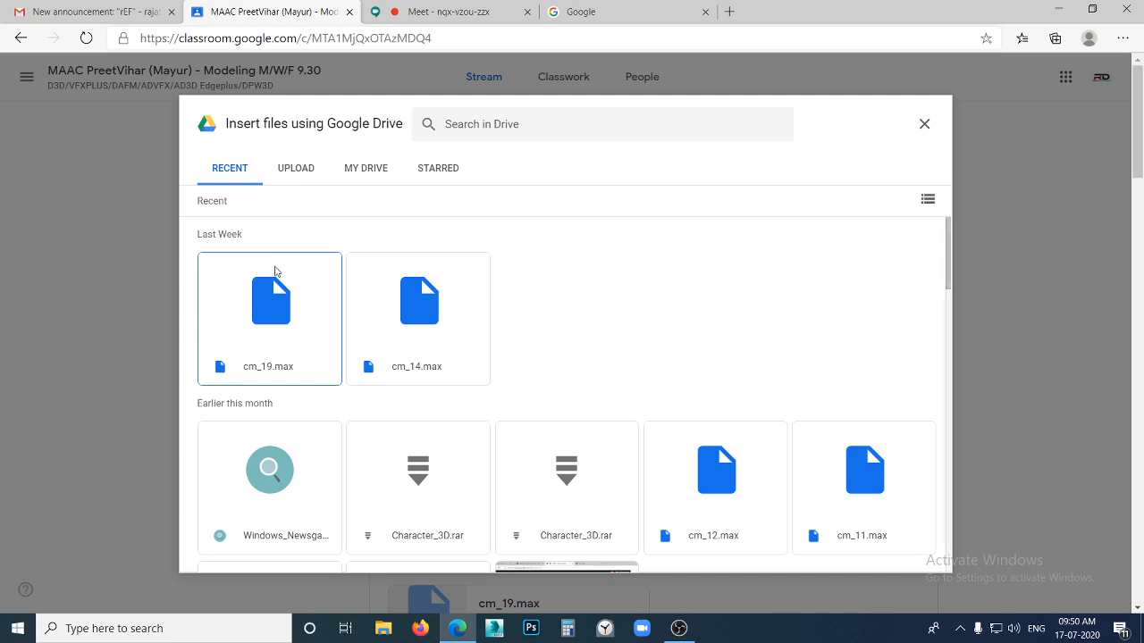
left_click(313, 167)
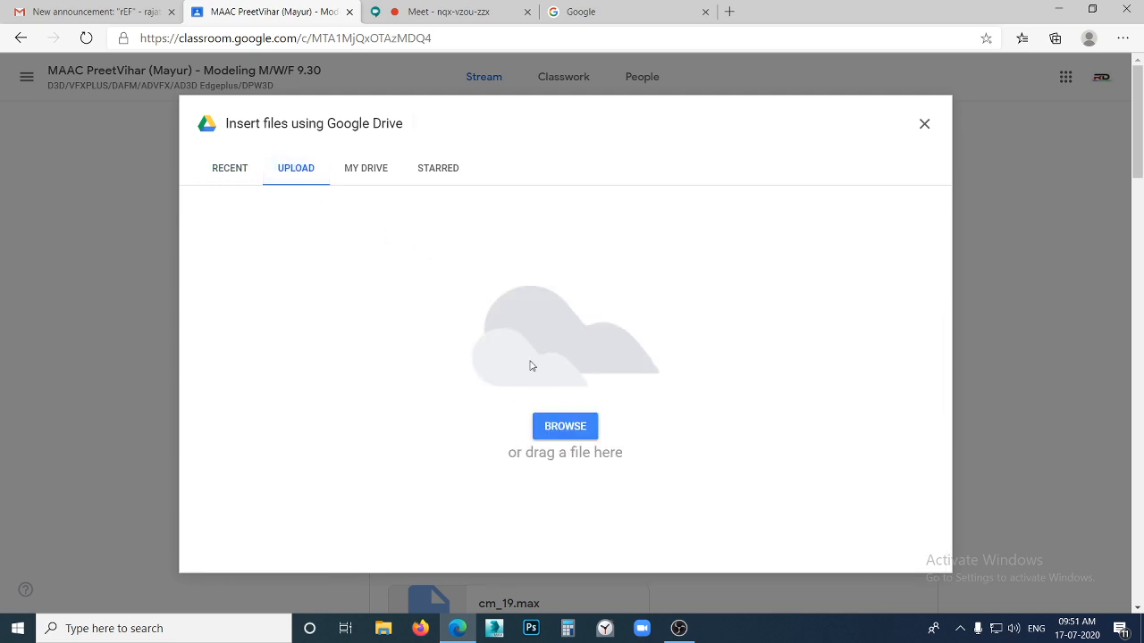
left_click(575, 427)
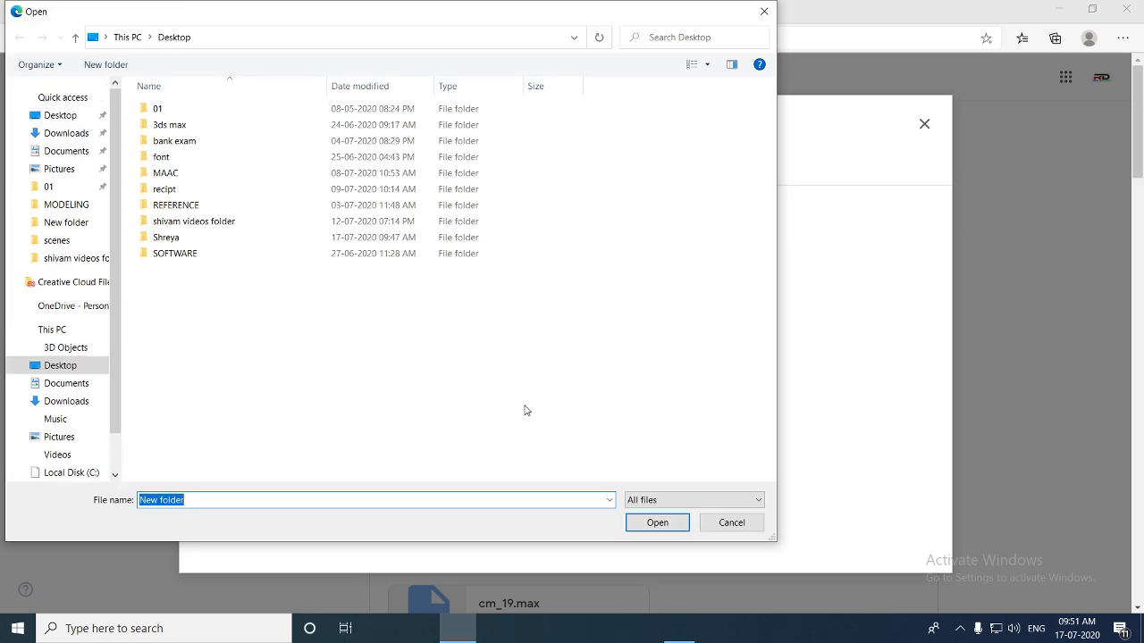
Attach the cm_28 scene file from the Desktop folder 3ds max\MODELING\charracter_model\scenes to the class post
double_click(175, 126)
double_click(235, 137)
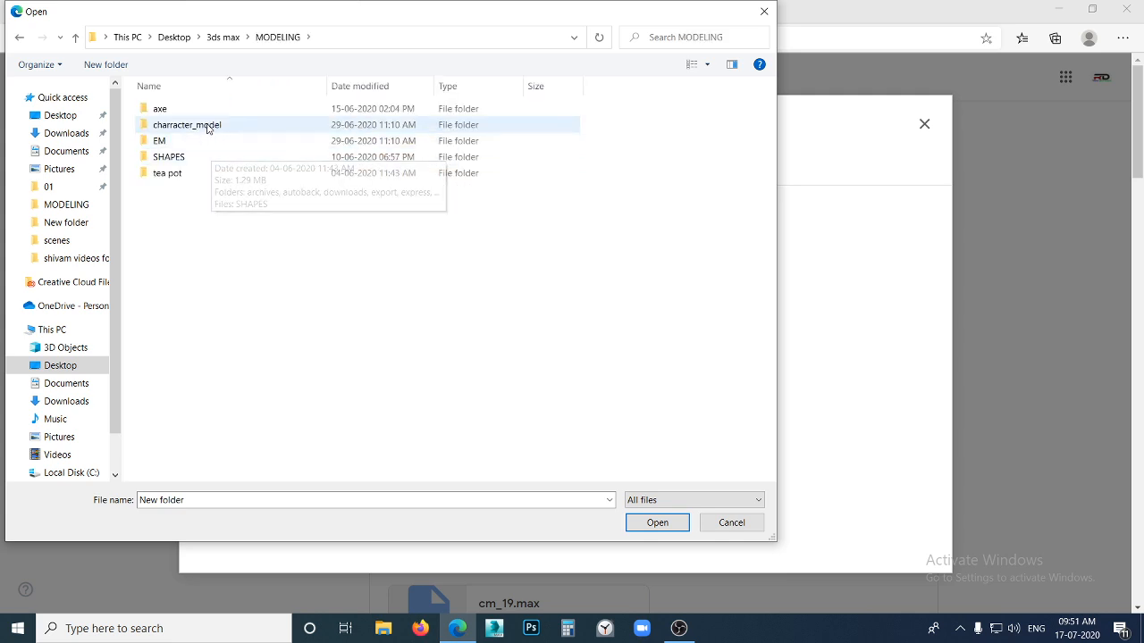
double_click(208, 124)
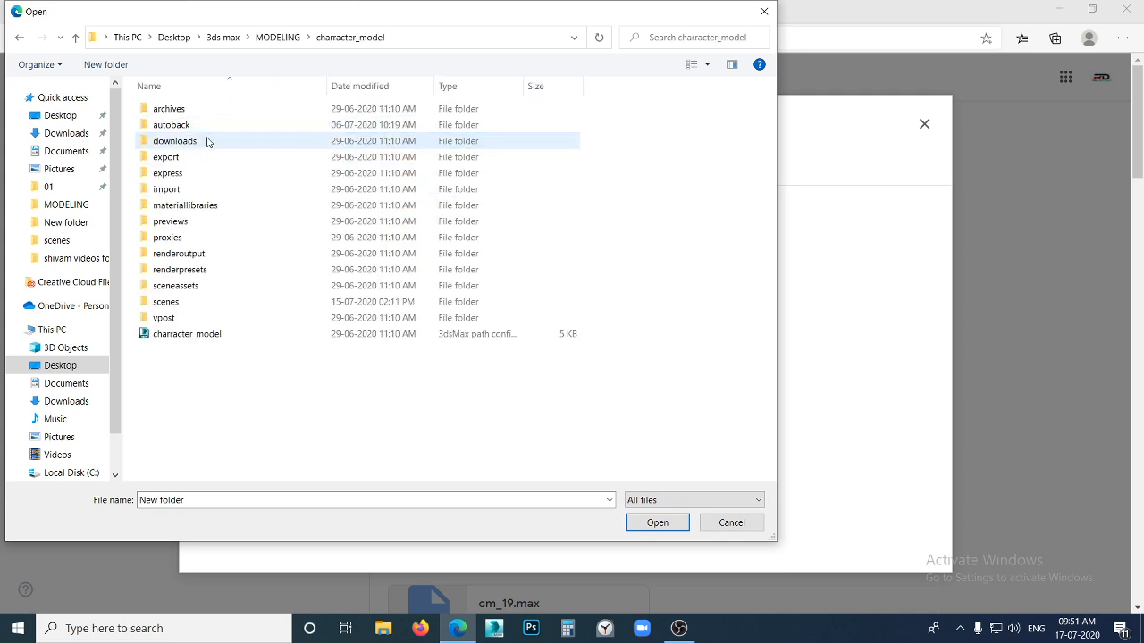
double_click(237, 291)
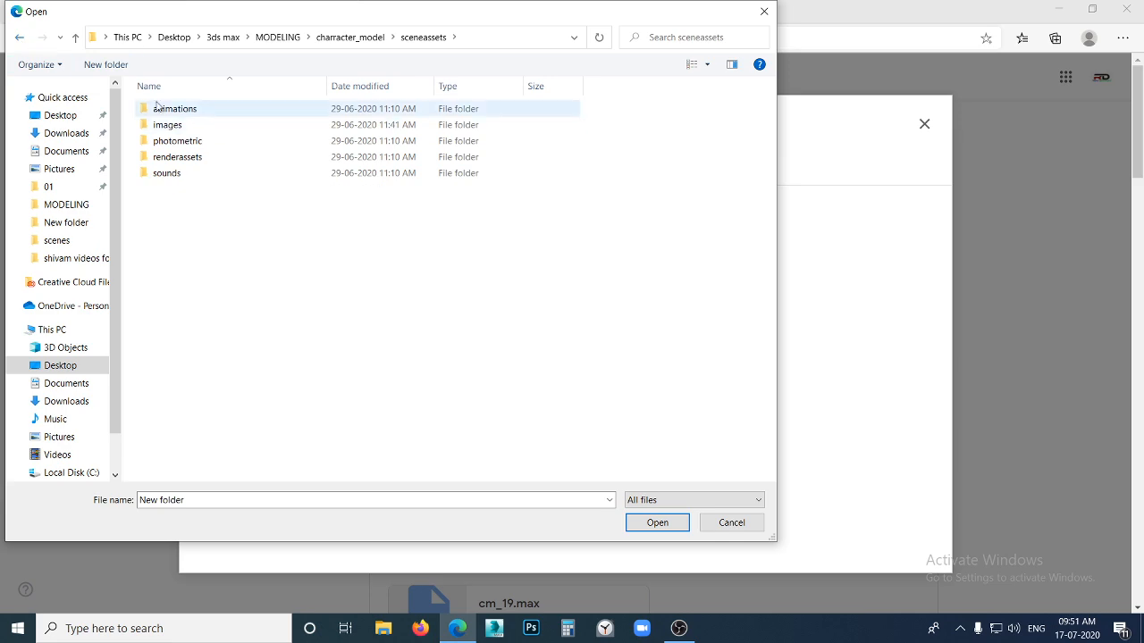
left_click(20, 40)
double_click(246, 303)
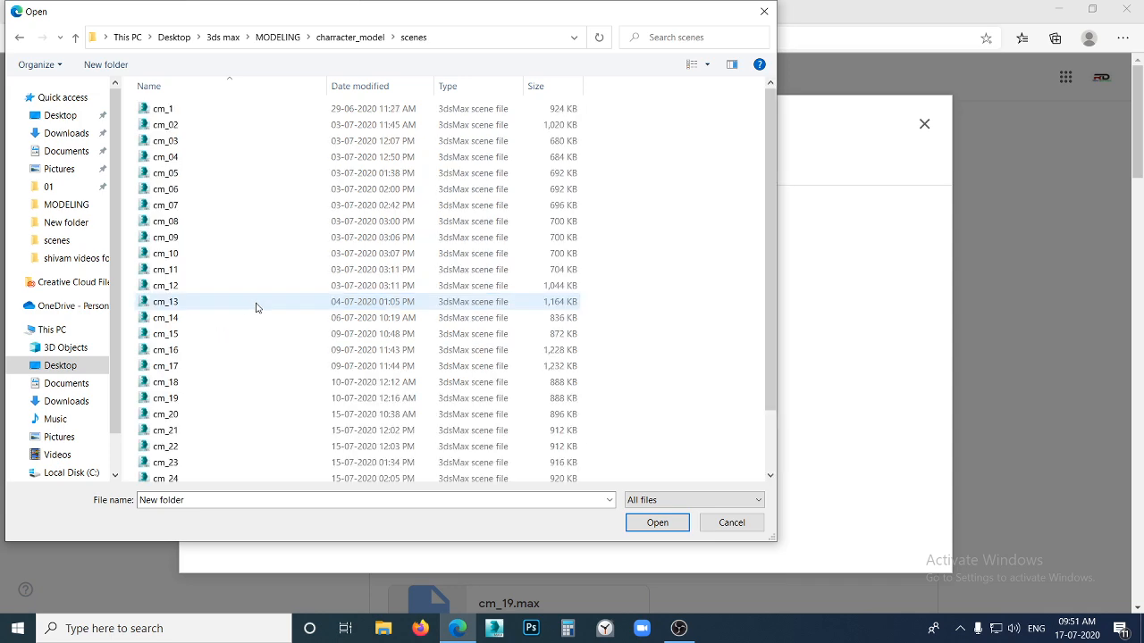
scroll(255, 313, "down", 2)
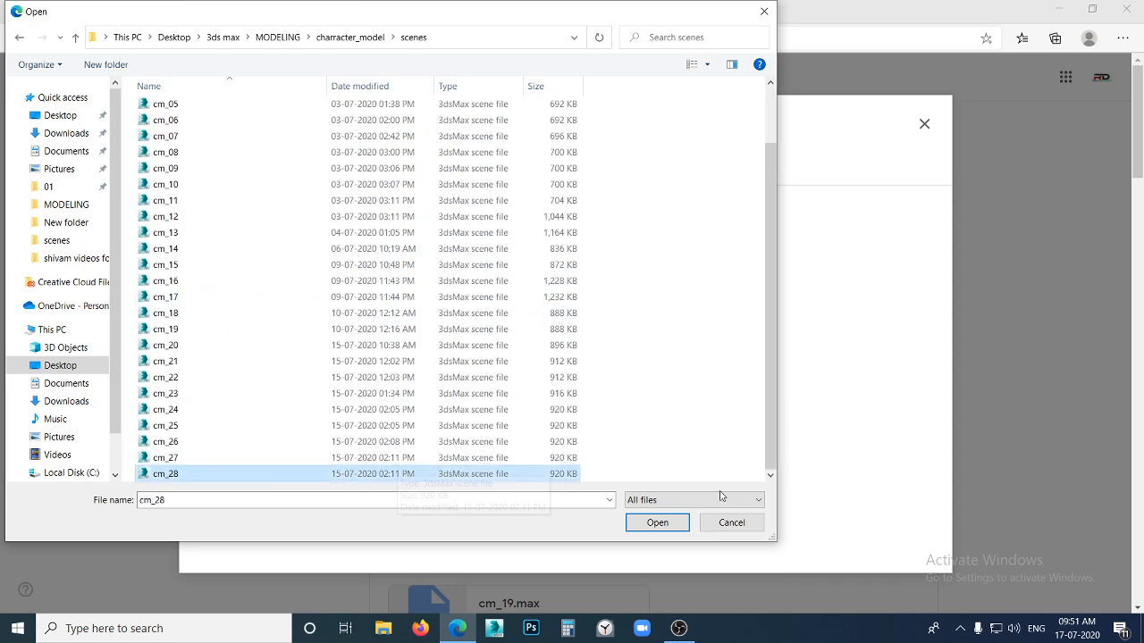
left_click(672, 527)
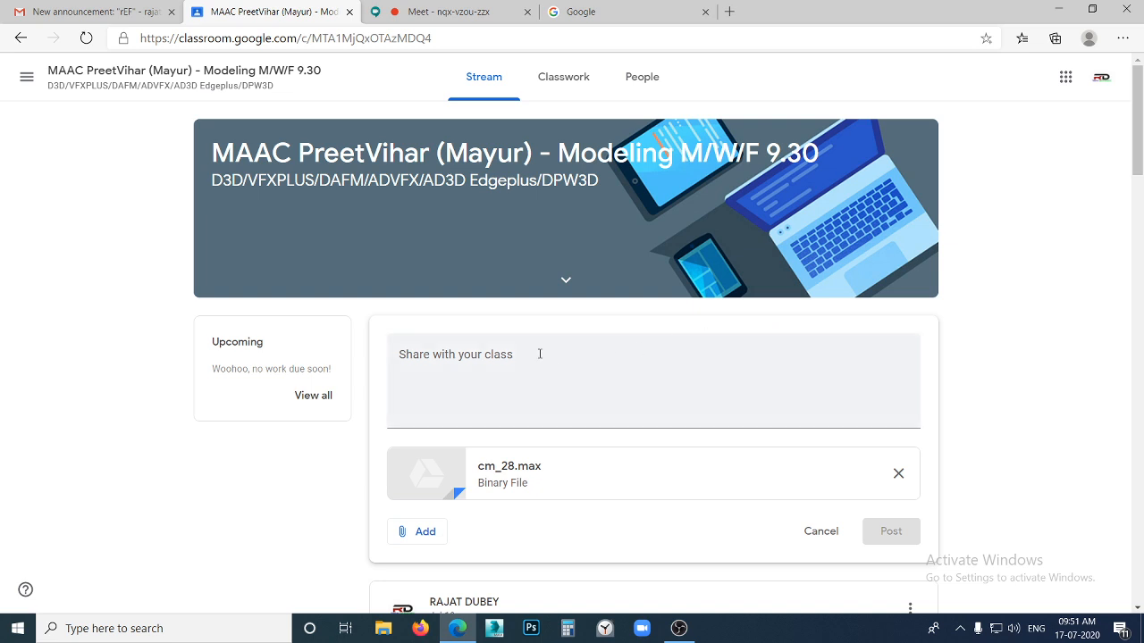
Write "charracter model" as the message of the class post, using the earlier cm_19.max post as reference
scroll(499, 392, "down", 3)
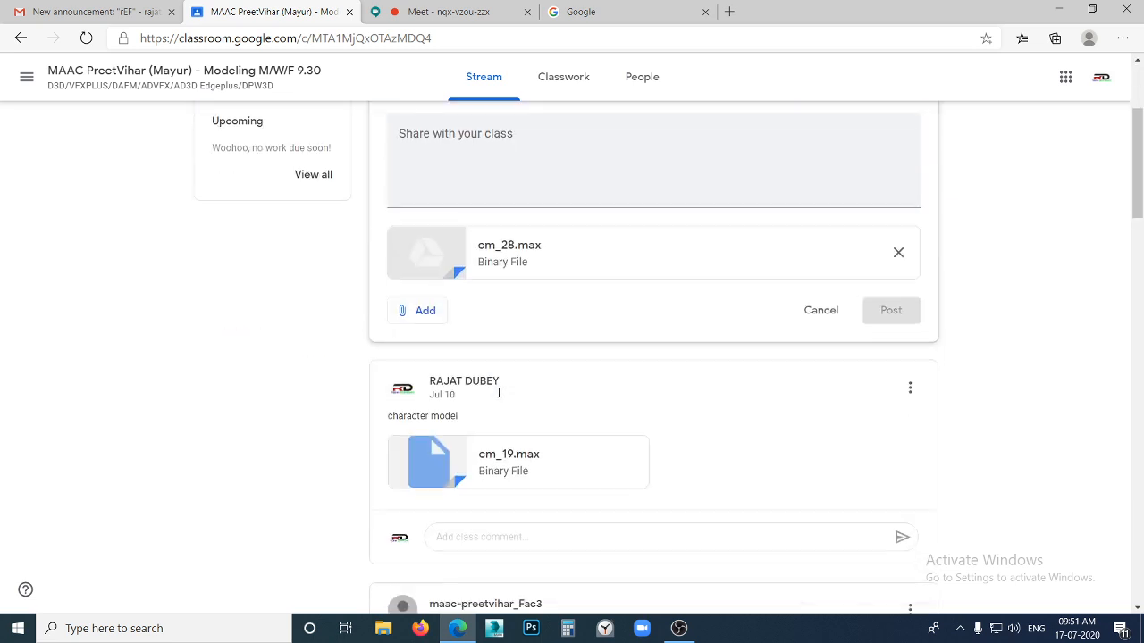
scroll(507, 382, "up", 3)
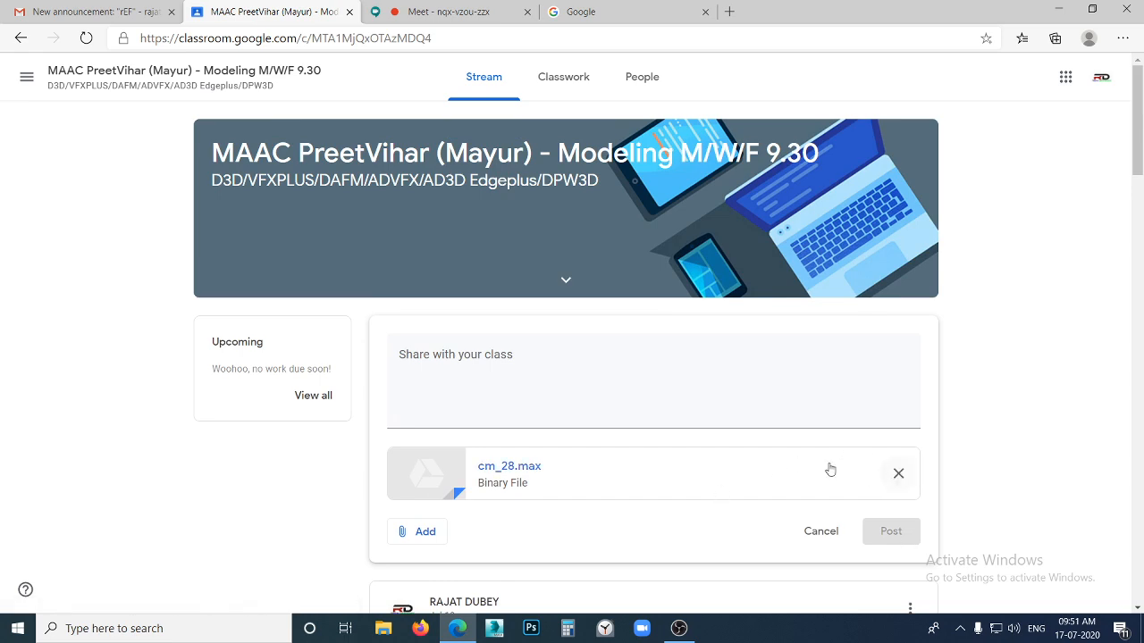
left_click(573, 403)
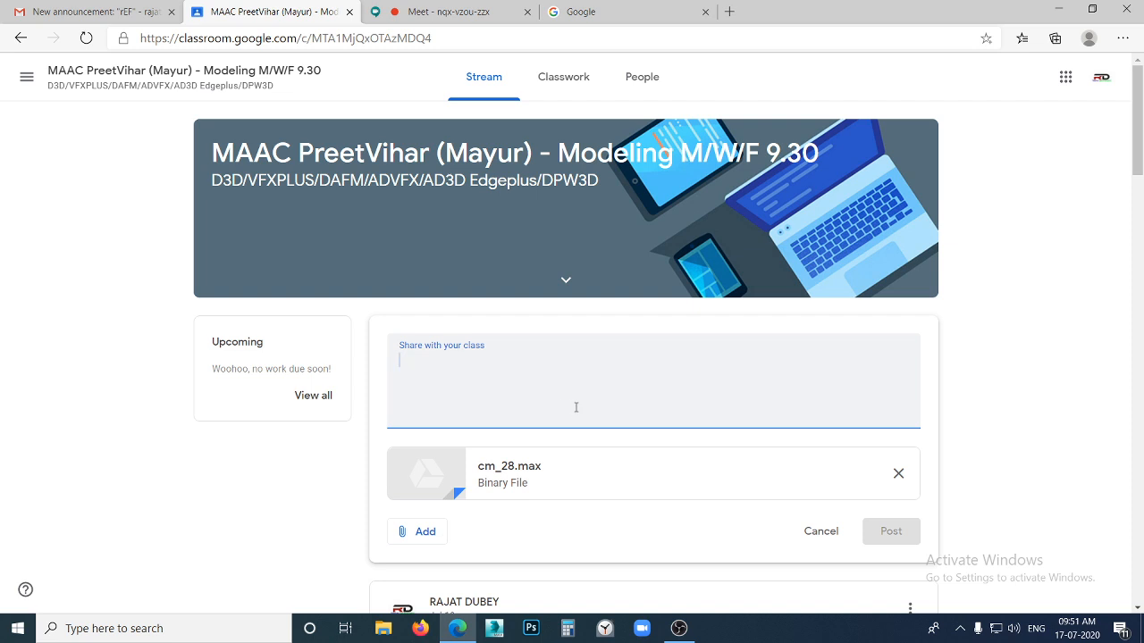
type("charracter model")
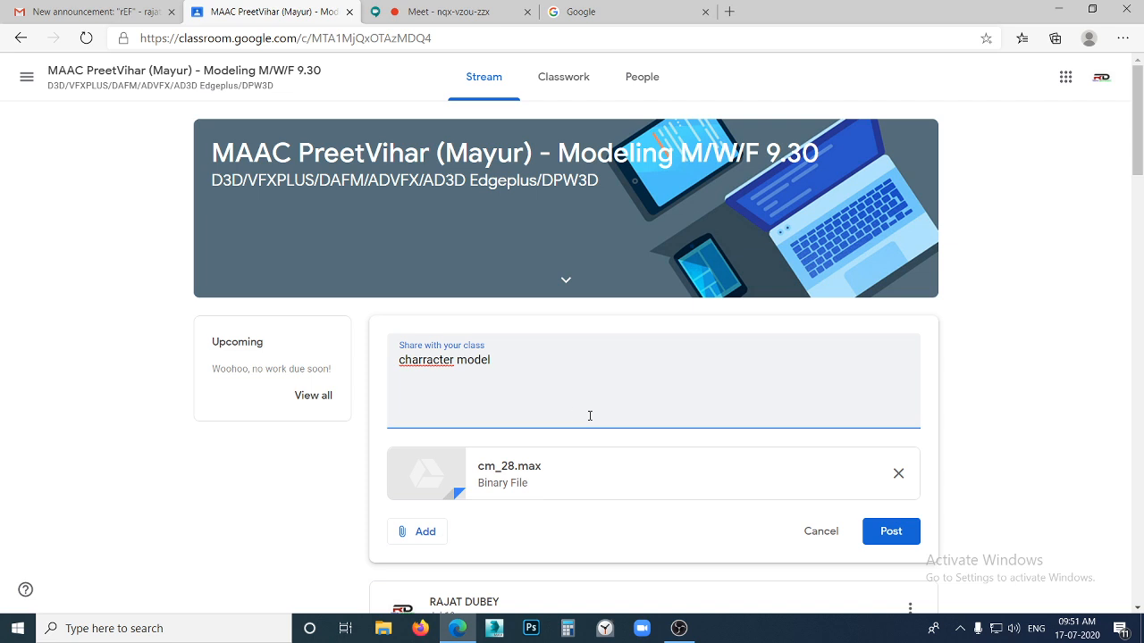
scroll(575, 569, "down", 3)
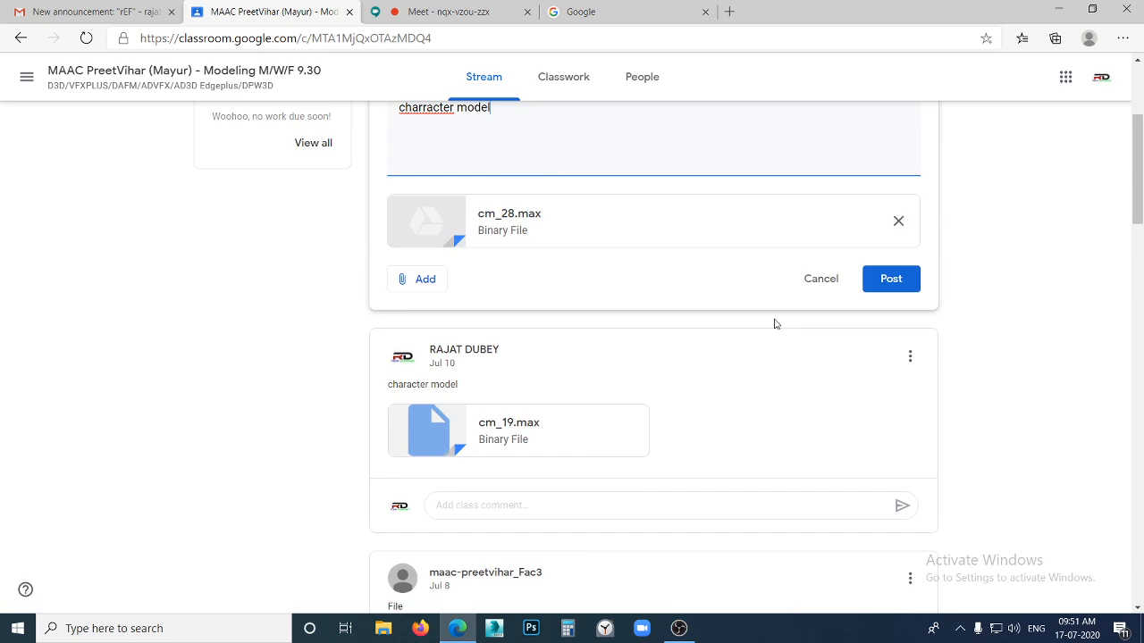
Return to the Google Meet call, unmute the microphone to speak, and mute it again
left_click(446, 11)
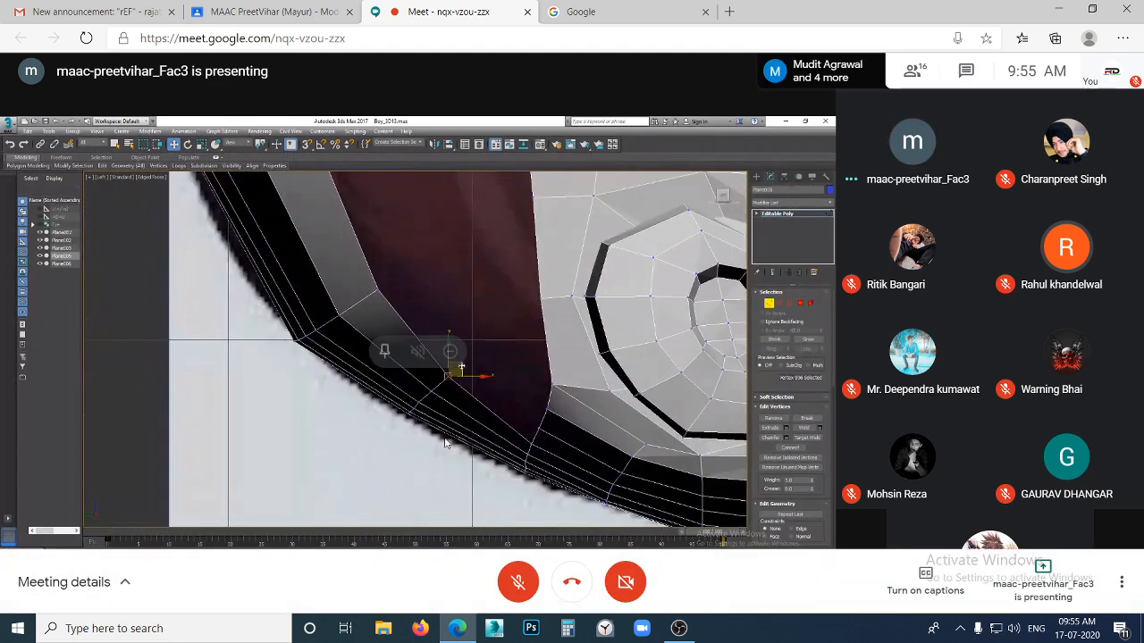
left_click(518, 582)
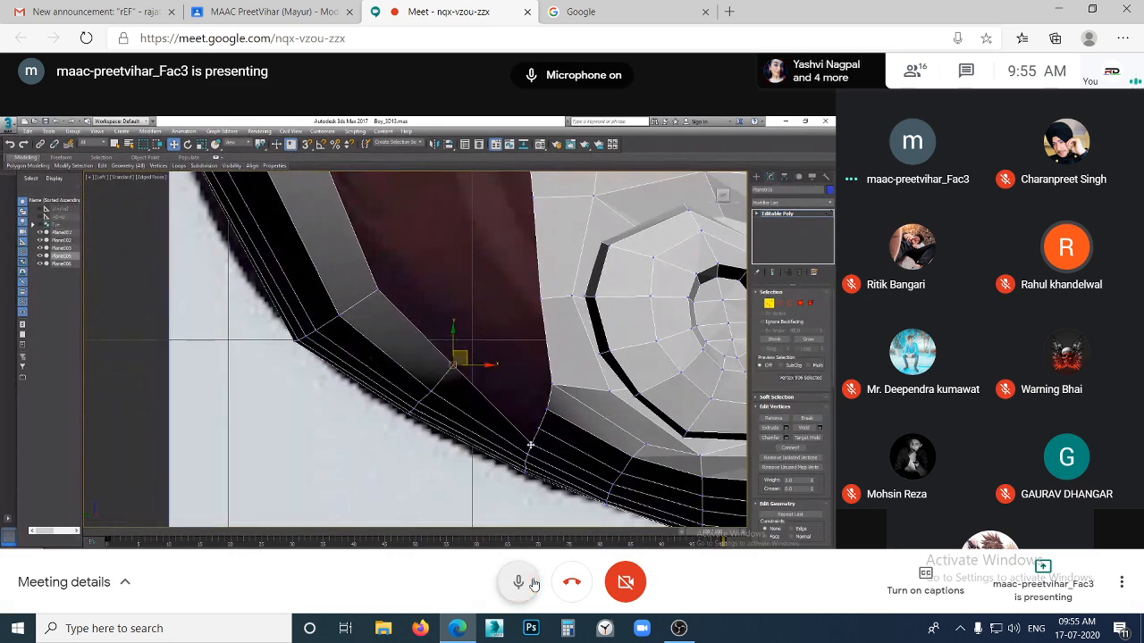
left_click(518, 582)
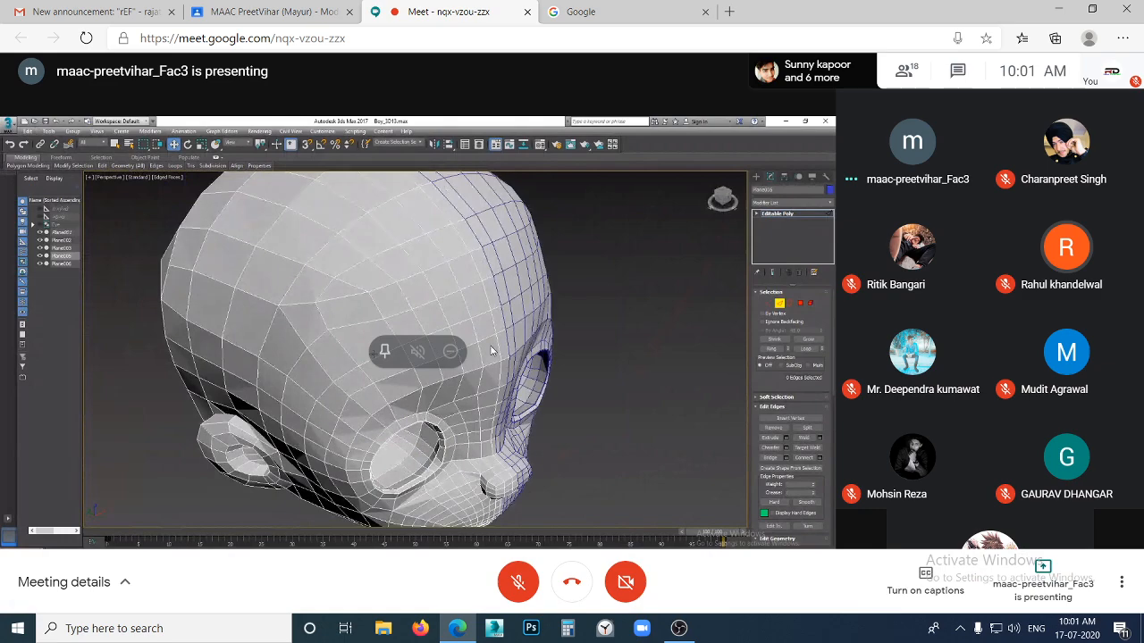
Unmute the call microphone to speak during the lesson and mute it again several times, finally leaving it on
left_click(532, 585)
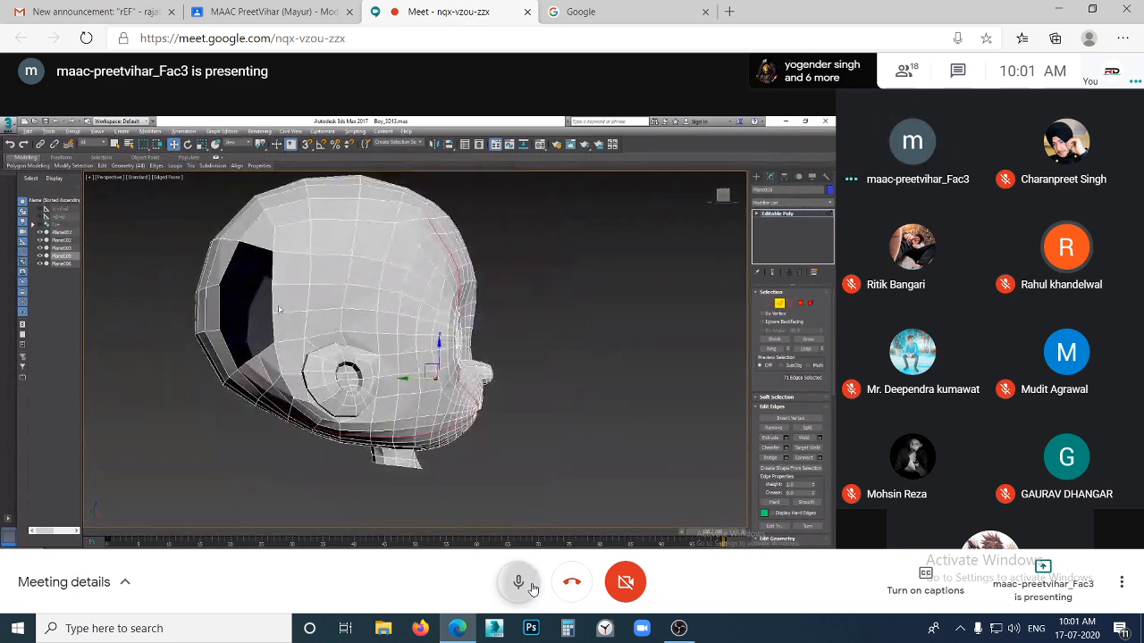
left_click(518, 582)
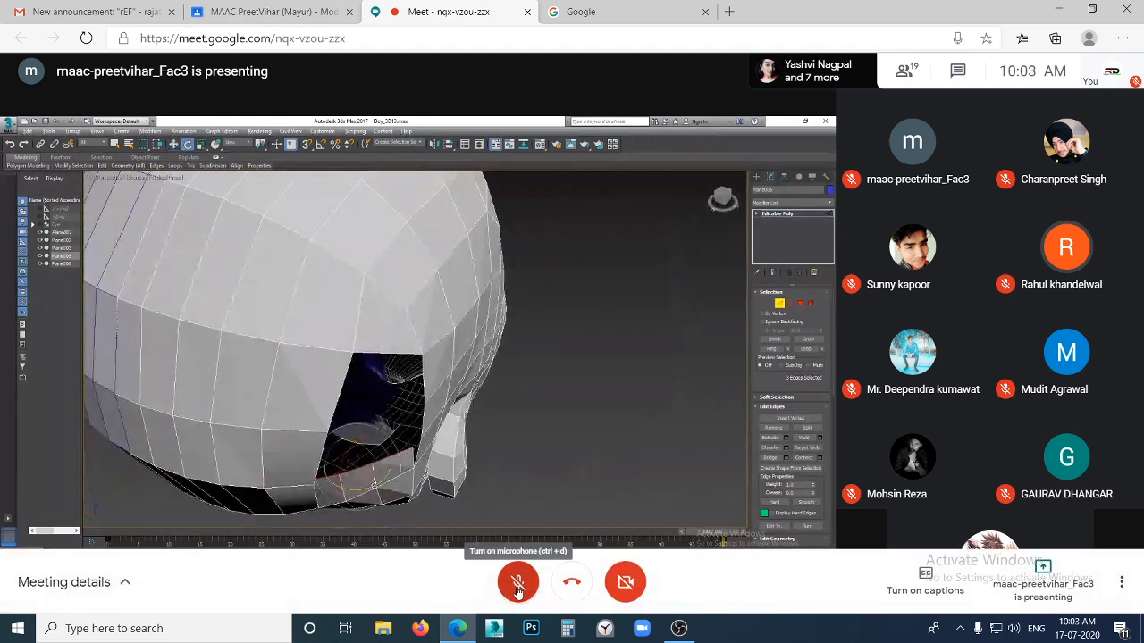
left_click(516, 582)
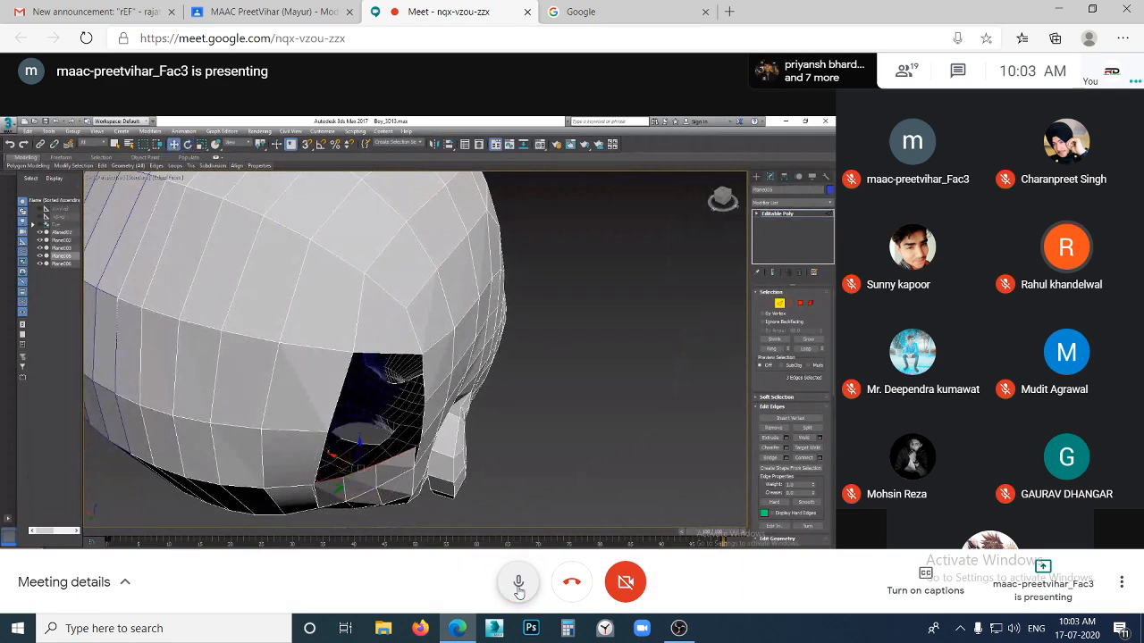
left_click(518, 583)
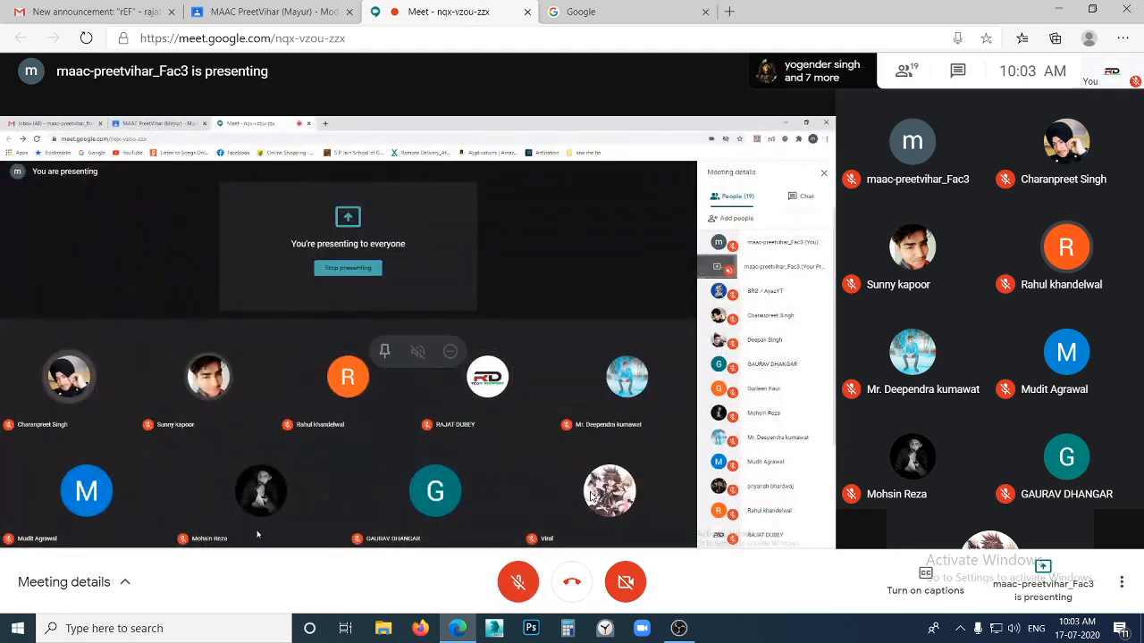
left_click(511, 582)
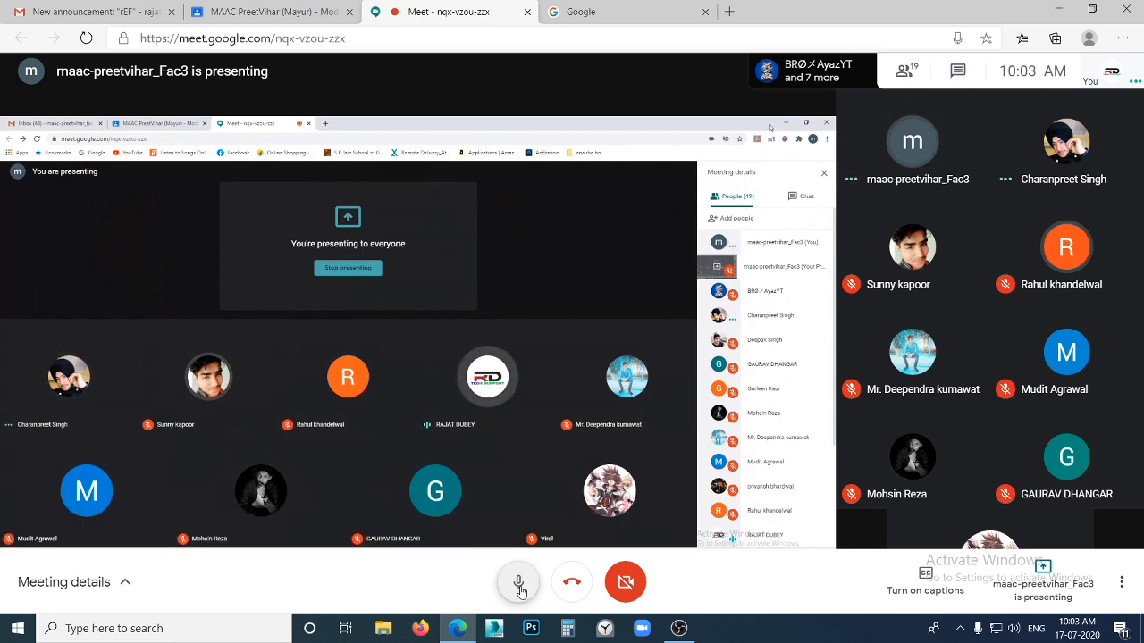
left_click(519, 587)
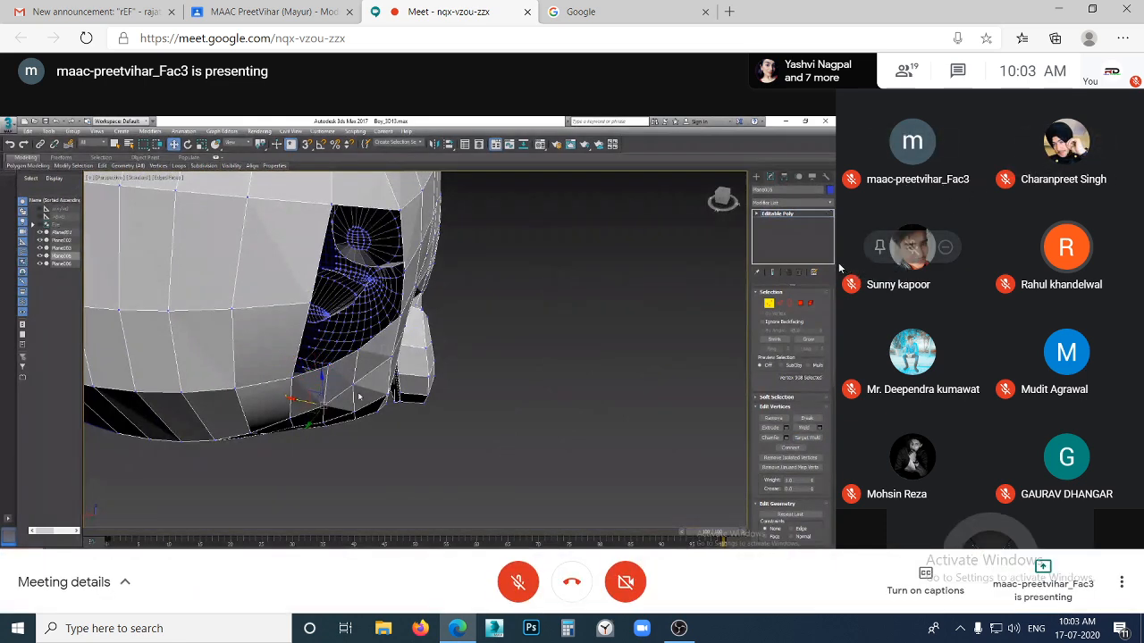
left_click(518, 581)
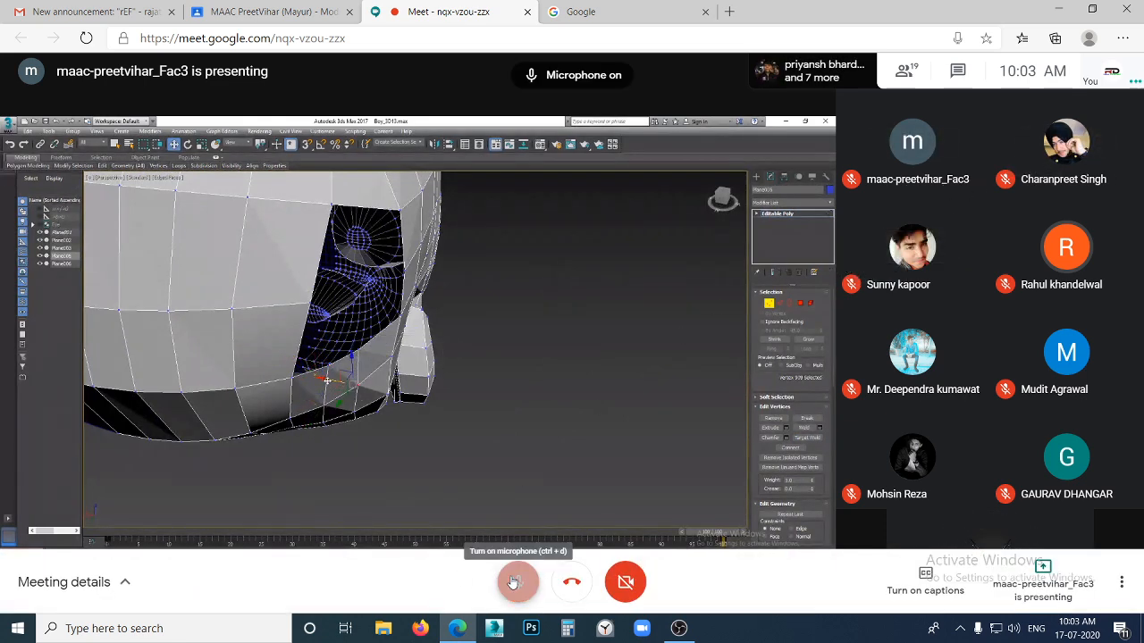
left_click(518, 581)
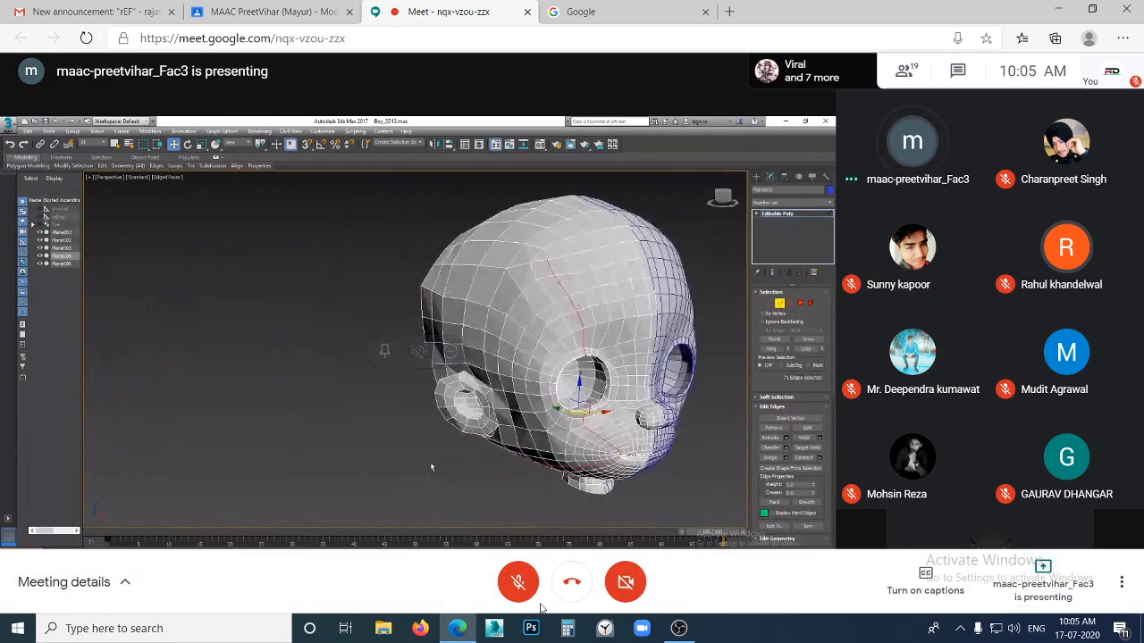
left_click(521, 584)
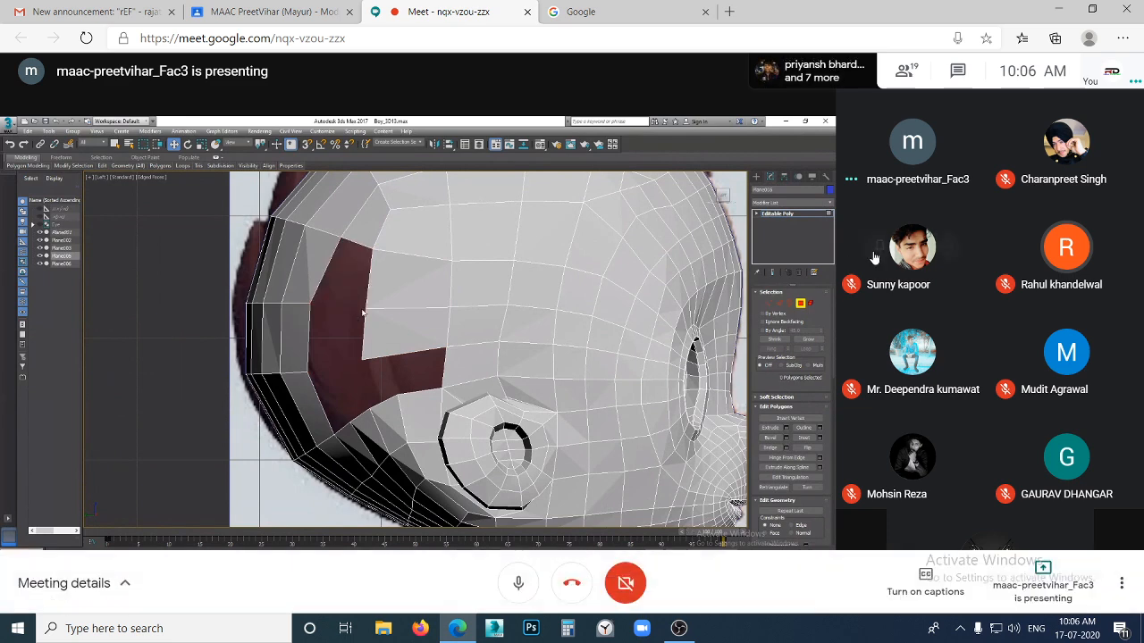
Check the running recording in OBS, minimize OBS and return to the Google Meet call in the browser
left_click(679, 628)
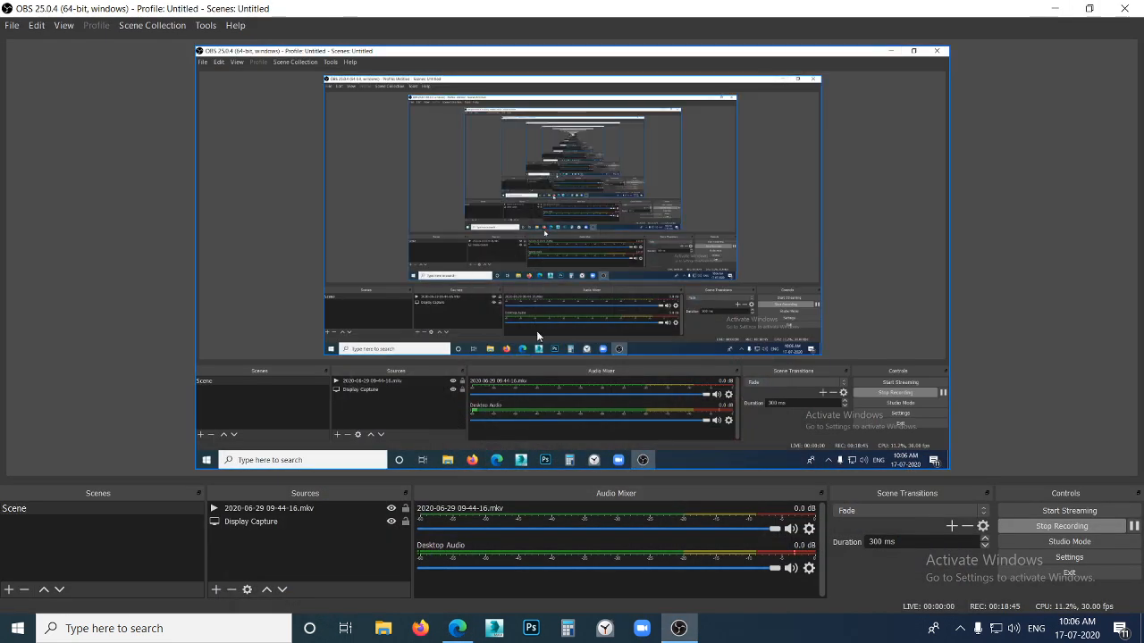
left_click(1054, 8)
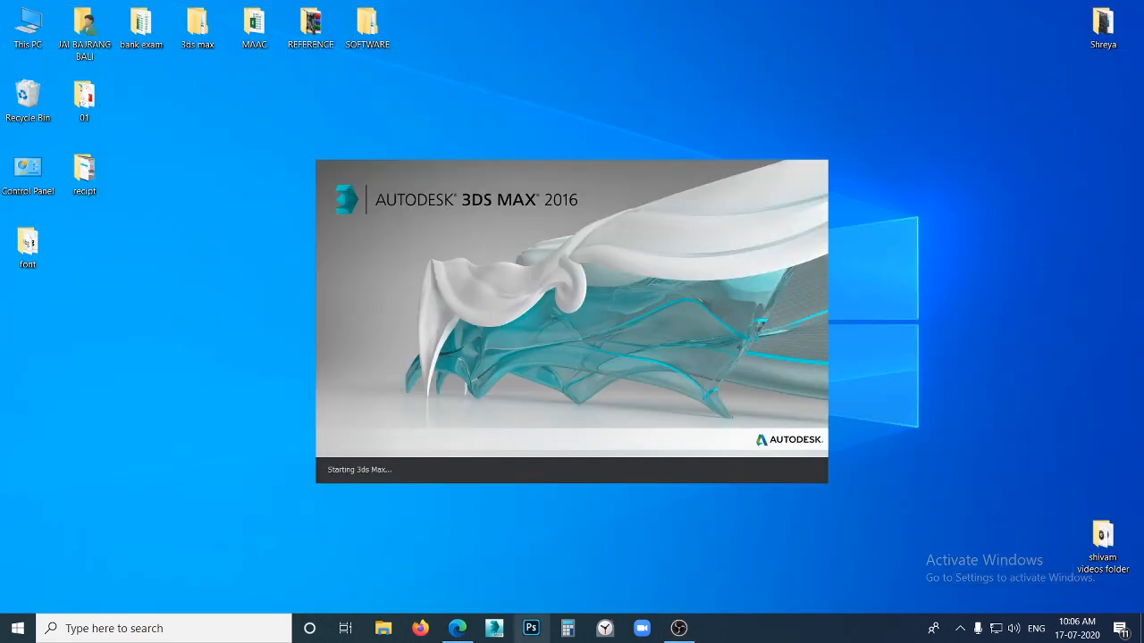
left_click(470, 630)
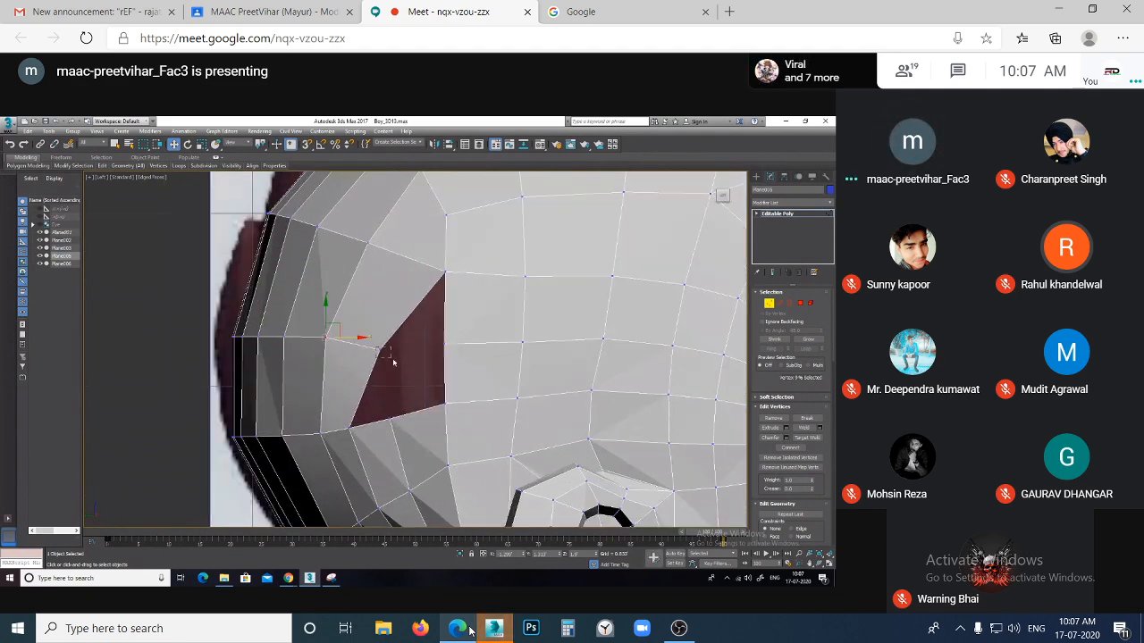
Switch to 3ds Max 2016, dismiss its welcome screen and snap its window to the right half of the desktop
left_click(494, 629)
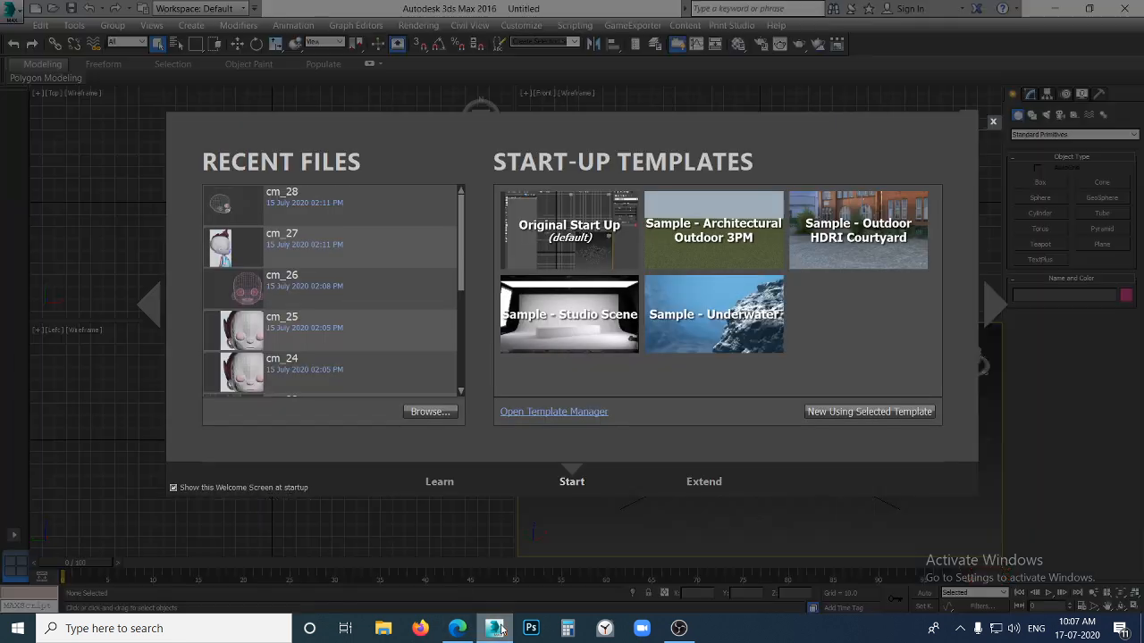
left_click(994, 123)
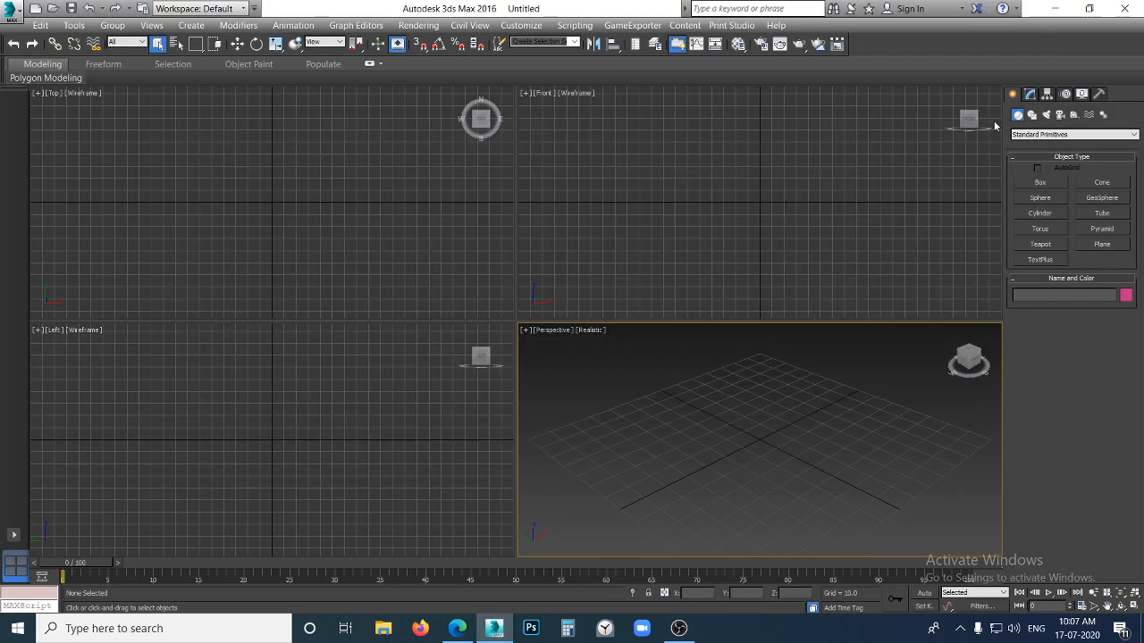
left_click(1089, 10)
left_click_drag(292, 31, 1142, 366)
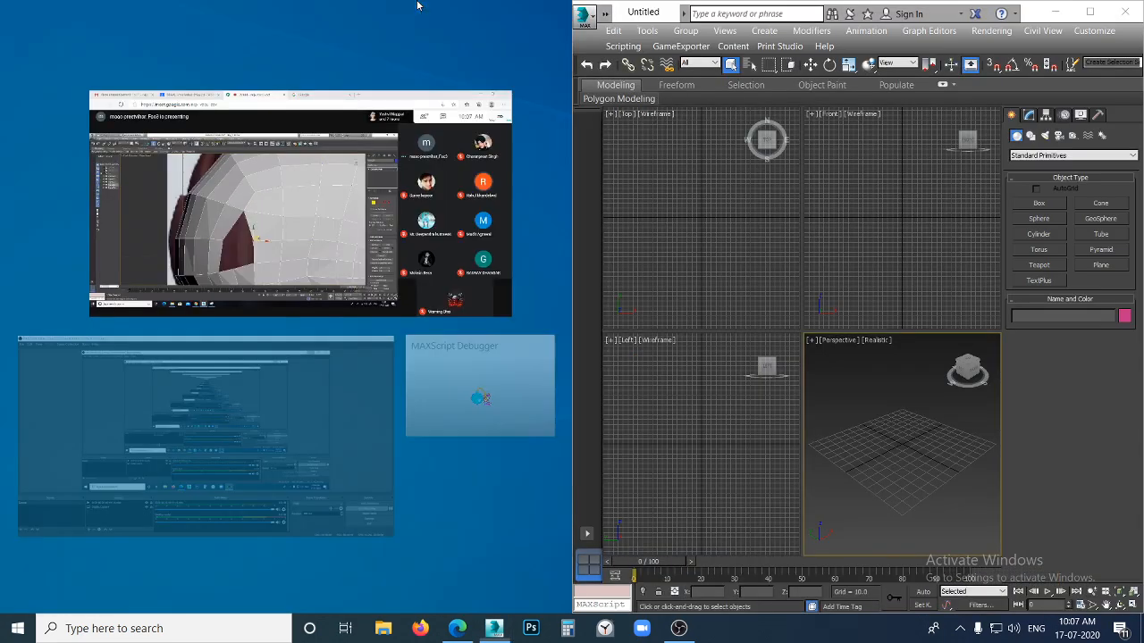
Snap the browser window to the left half of the desktop and show the Google Meet call in it
left_click(418, 5)
left_click(316, 5)
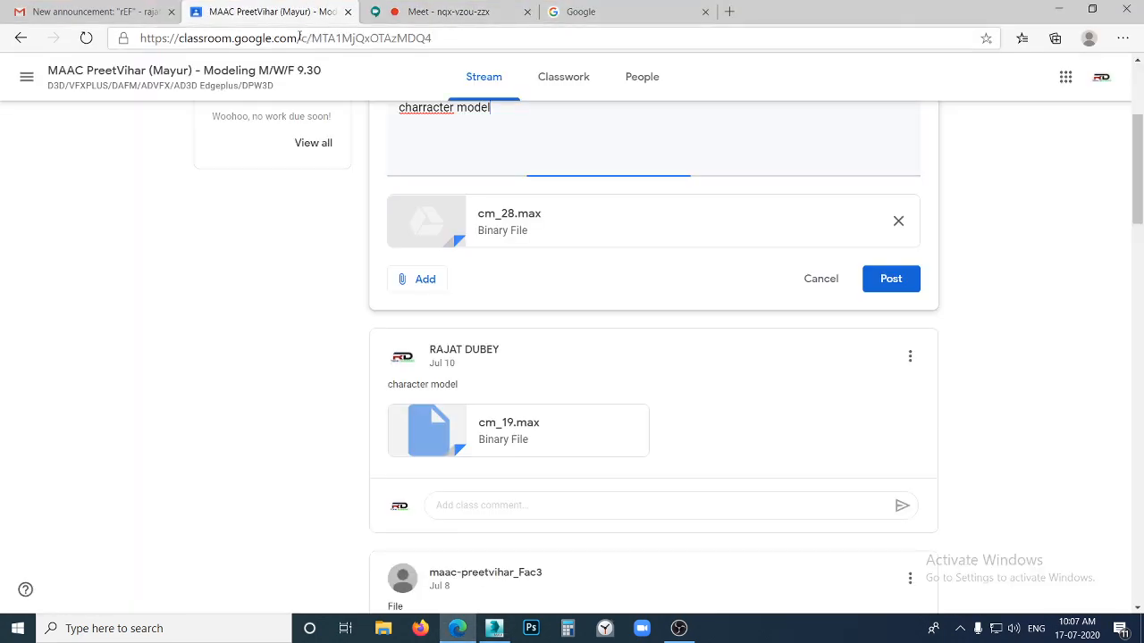
left_click_drag(816, 9, 1, 249)
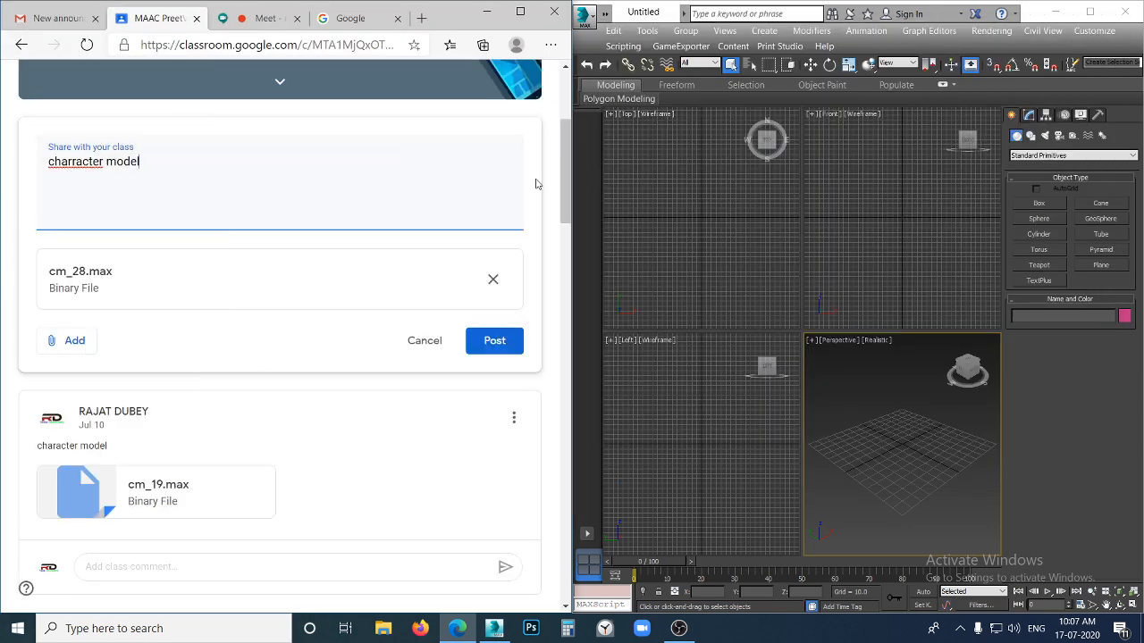
left_click(291, 22)
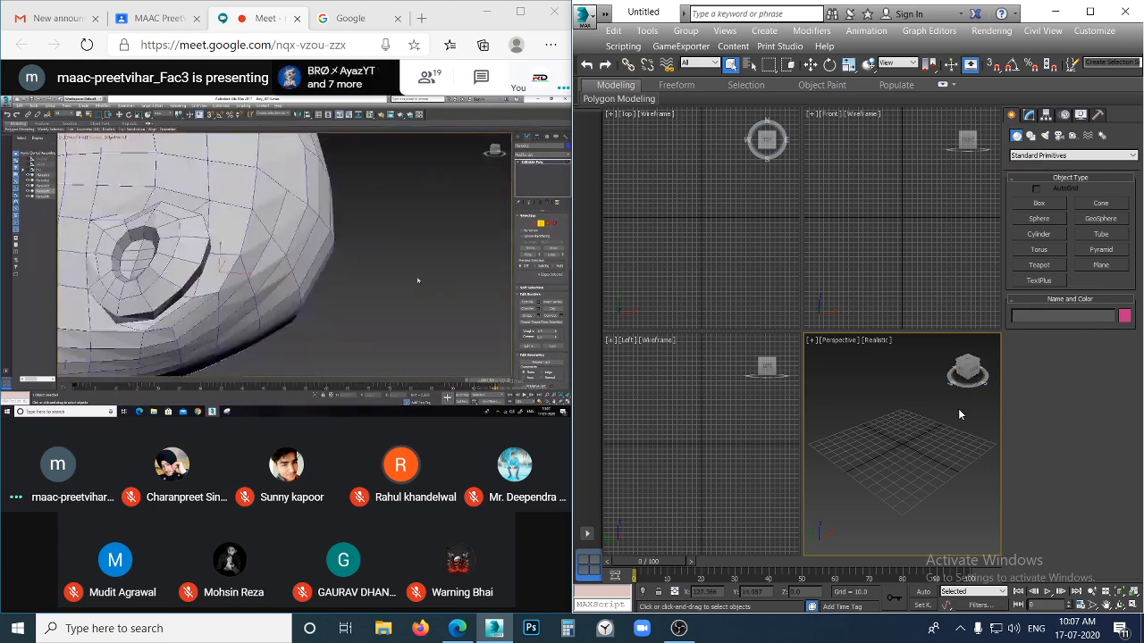
Open the cm_28.max scene in 3ds Max and move its time slider to frame 100
left_click(854, 268)
left_click(729, 265)
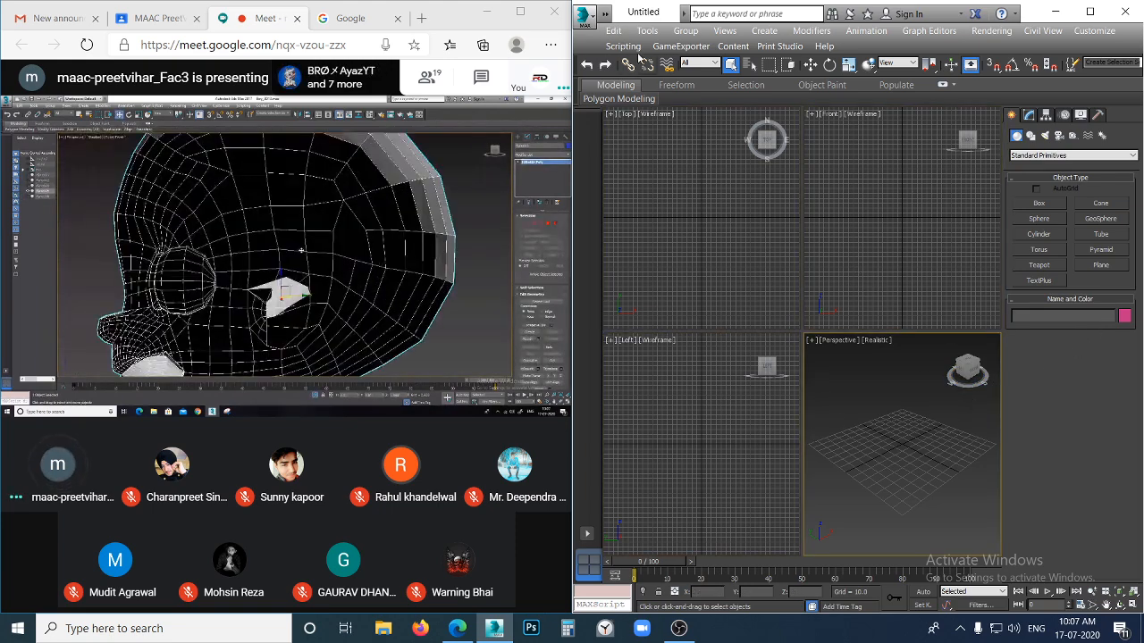
left_click(587, 12)
key("Escape")
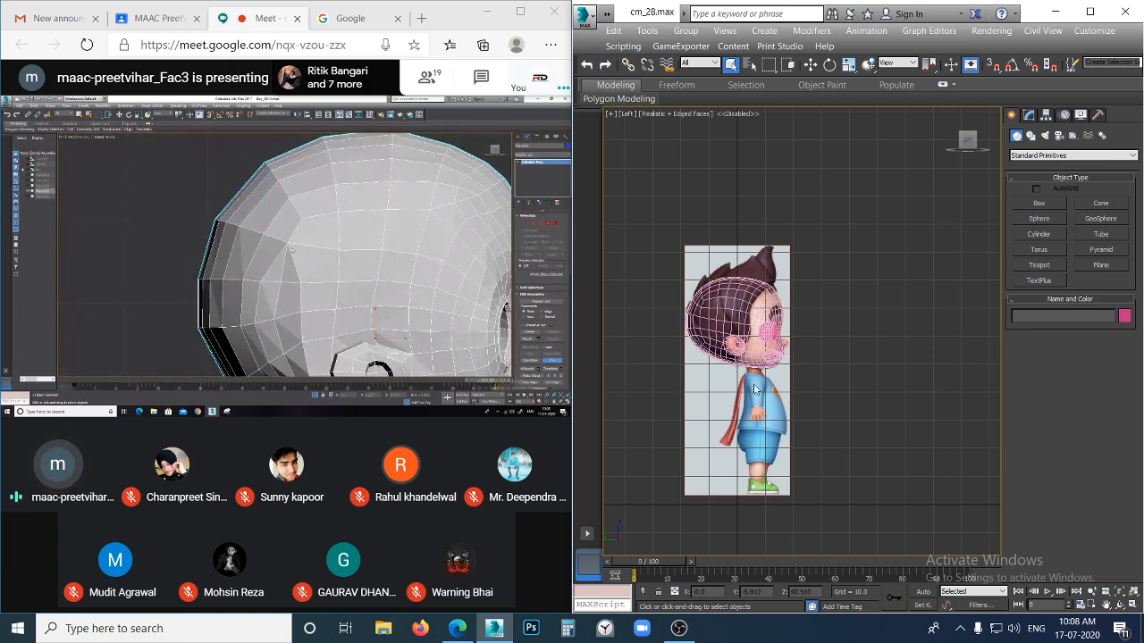
scroll(753, 389, "up", 5)
left_click_drag(674, 565, 1116, 568)
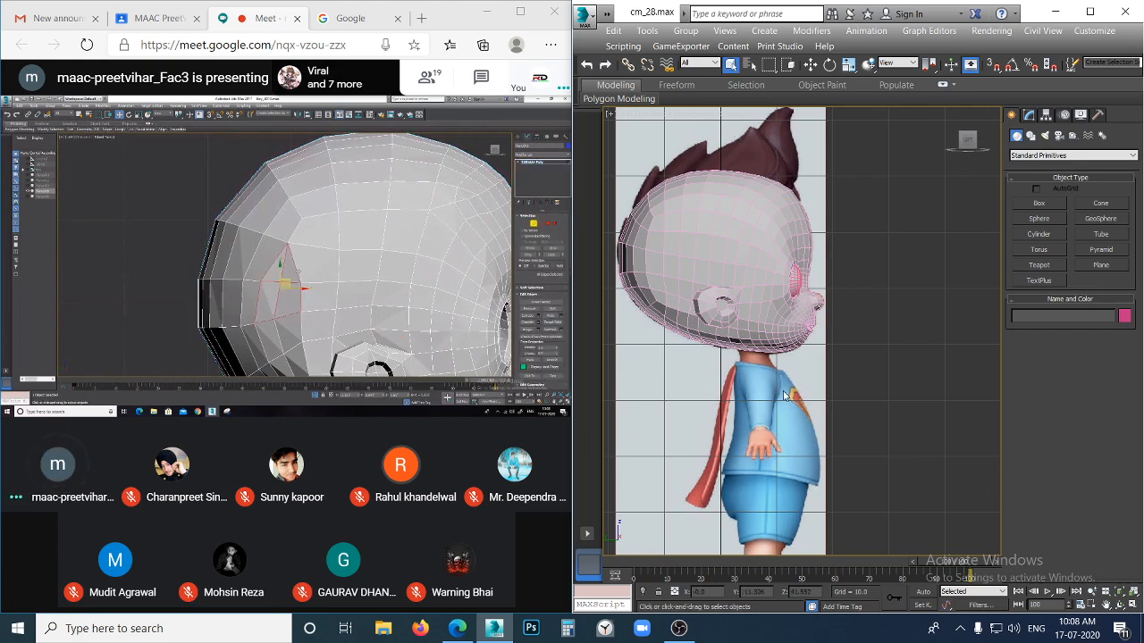
Select the Plane003 half-head mesh with the ear and start editing it at edge level
middle_click_drag(826, 393, 804, 411, "alt")
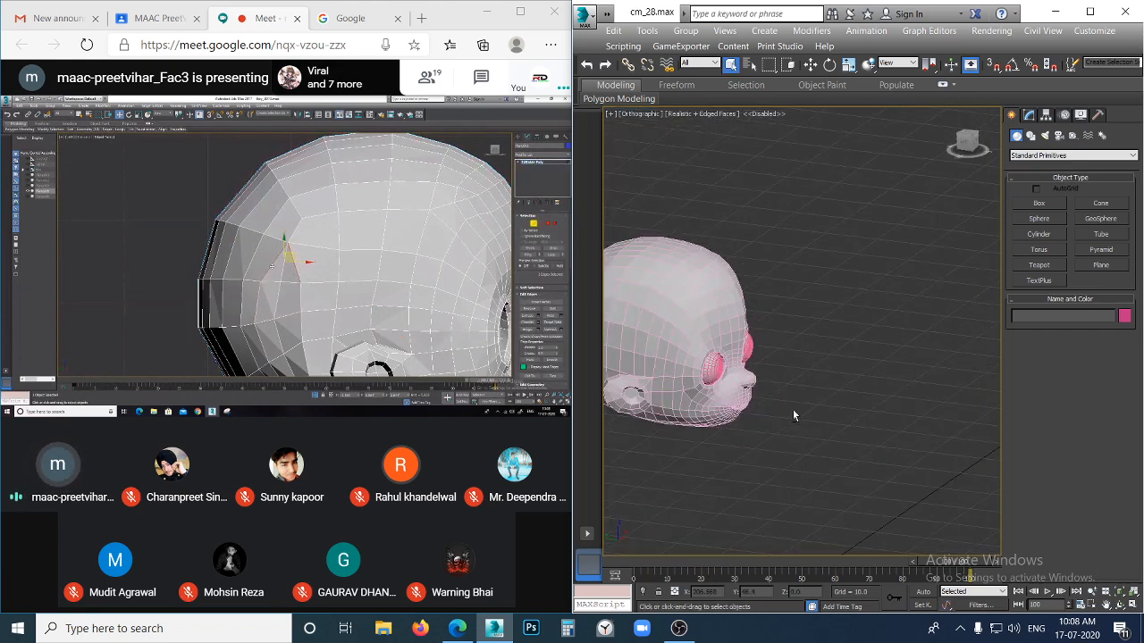
middle_click_drag(750, 374, 884, 406)
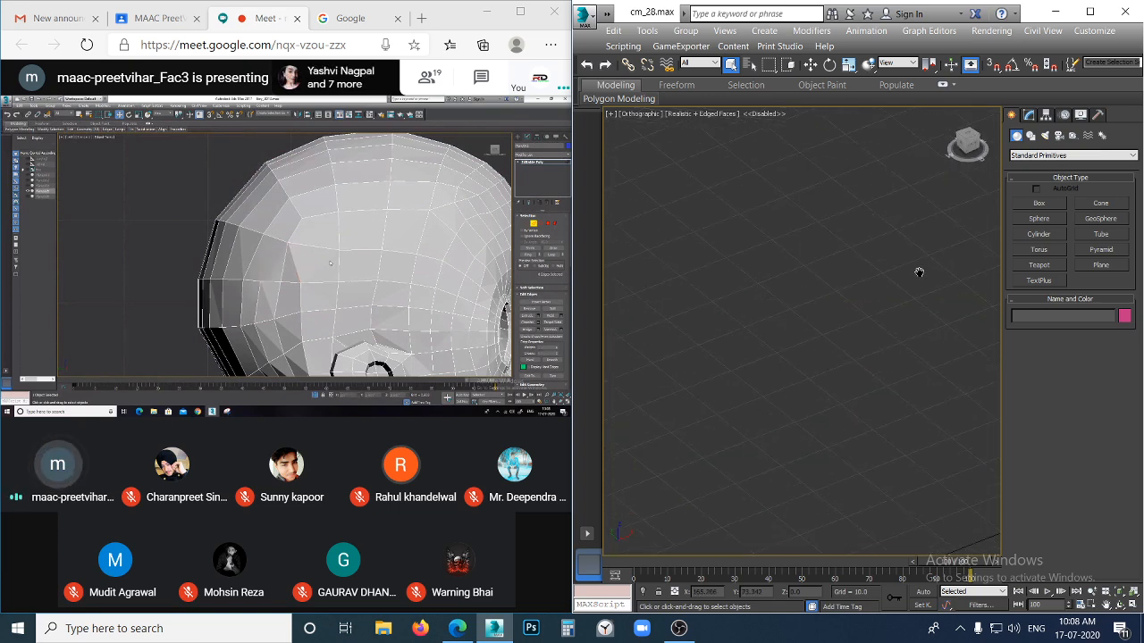
scroll(798, 441, "down", 4)
middle_click_drag(642, 405, 781, 325)
scroll(784, 330, "up", 4)
left_click(751, 340)
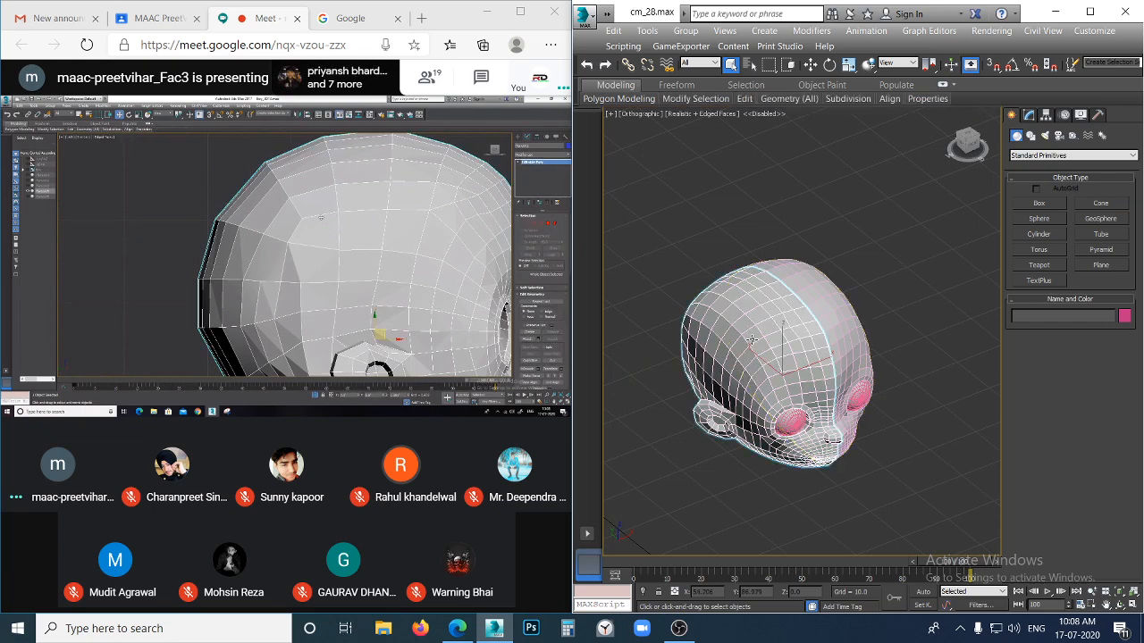
scroll(752, 339, "up", 2)
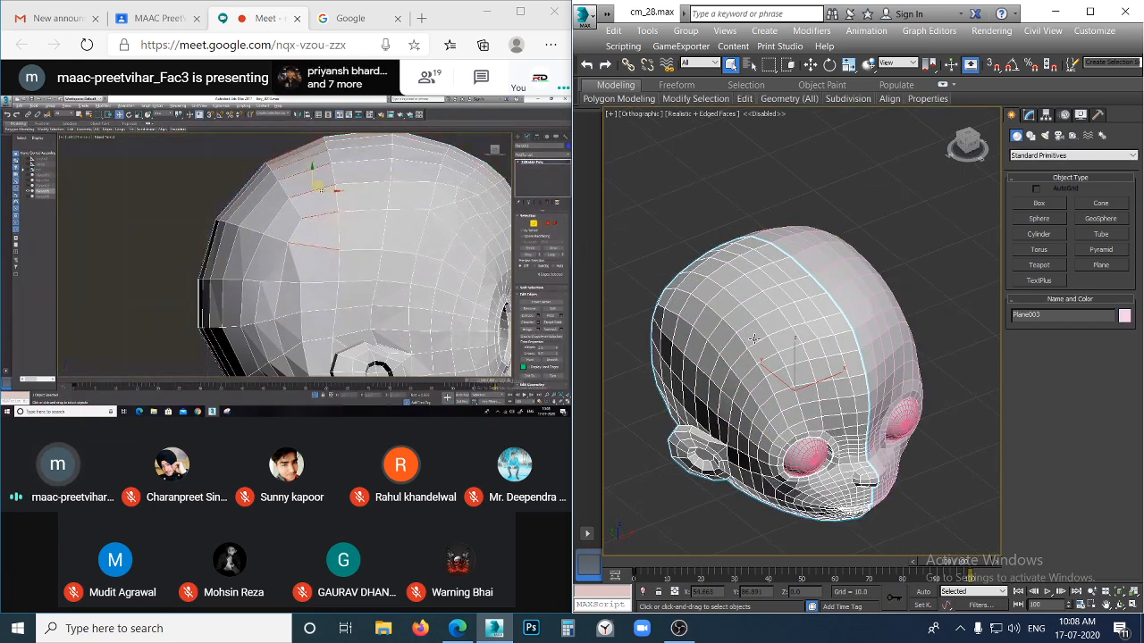
key("2")
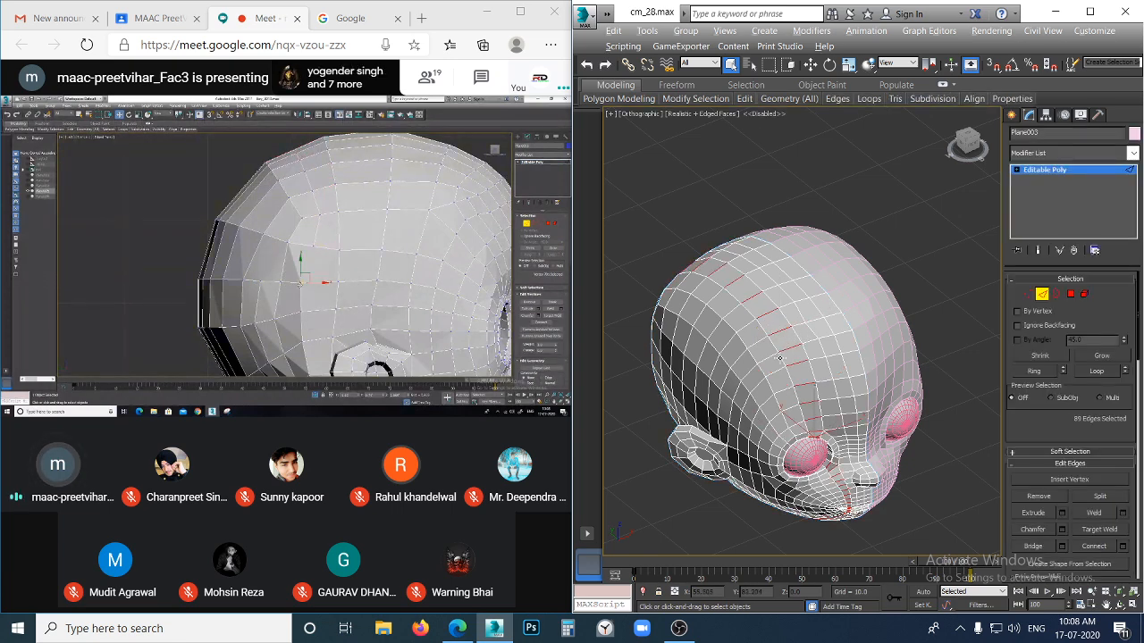
Select a ring of edges running from the back of the head past the eye and inspect it from behind
left_click(767, 394)
double_click(767, 394)
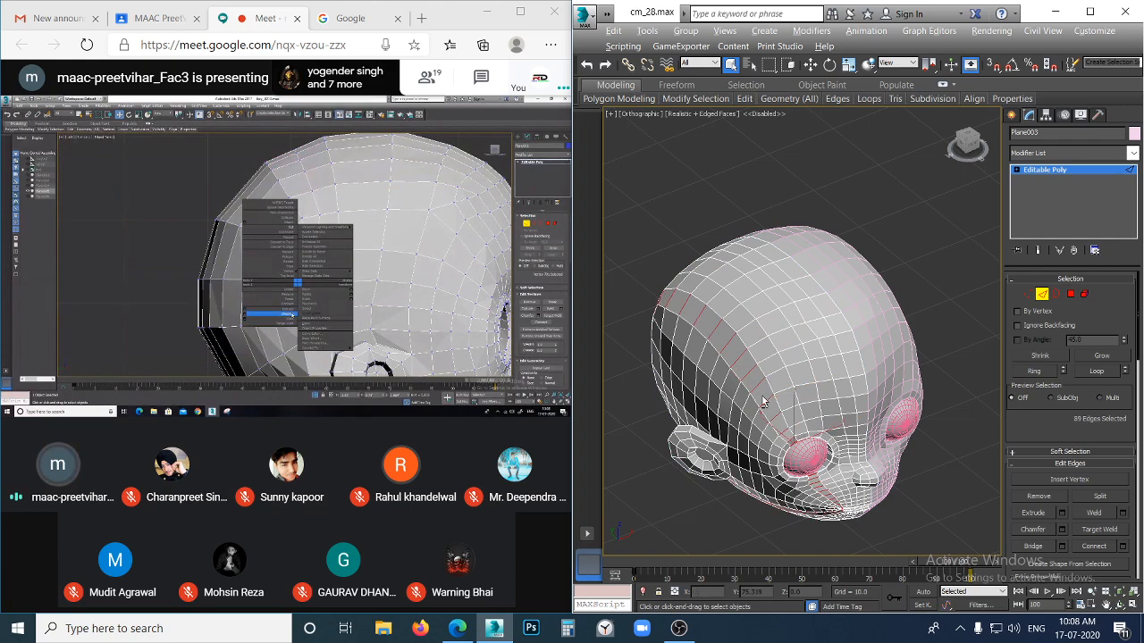
left_click(736, 397)
left_click(613, 31)
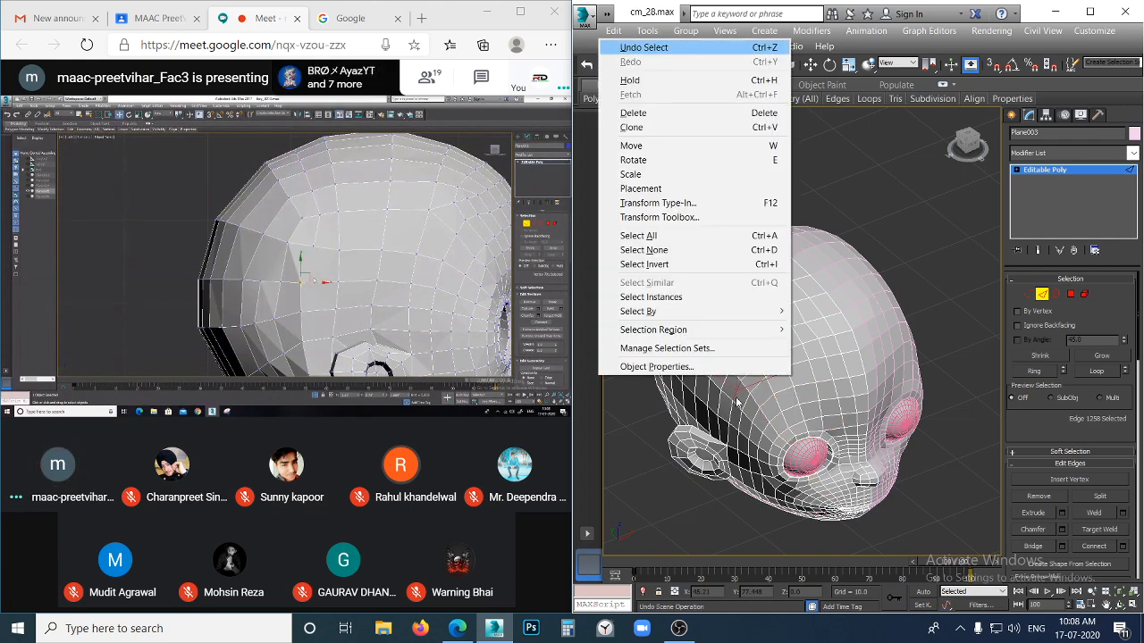
left_click(933, 265)
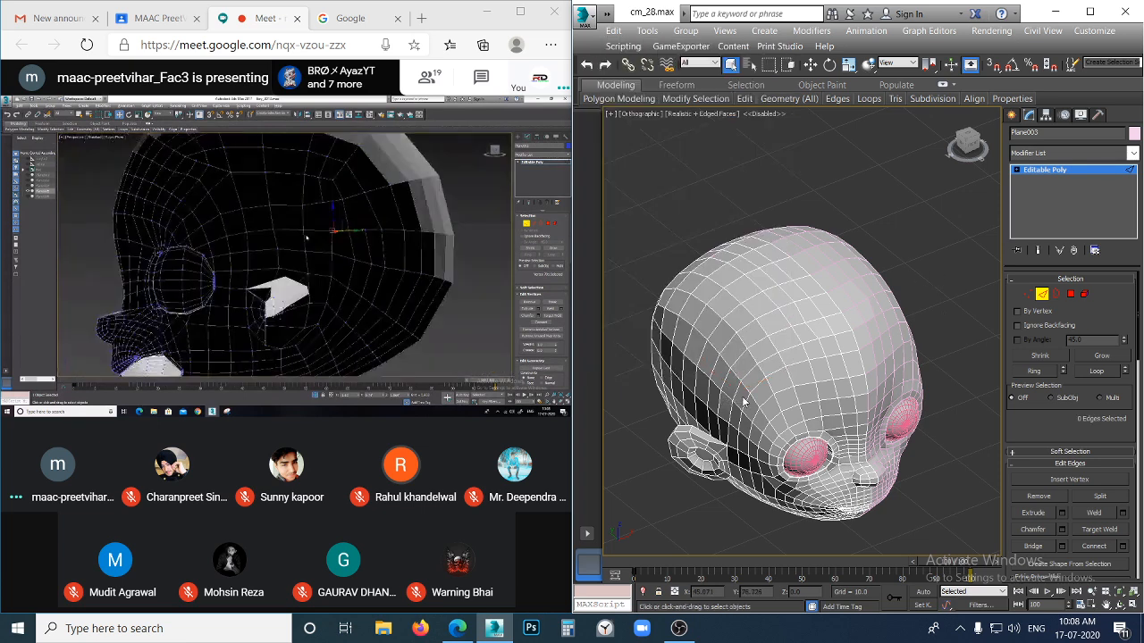
left_click(739, 390)
double_click(739, 390)
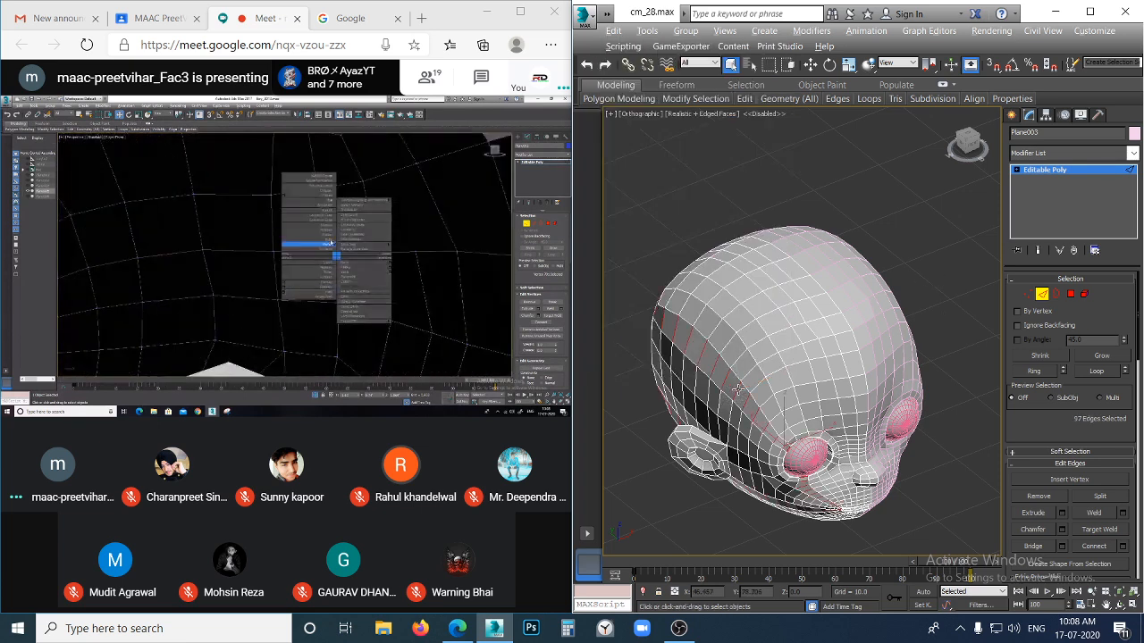
key("alt+space")
key("Down")
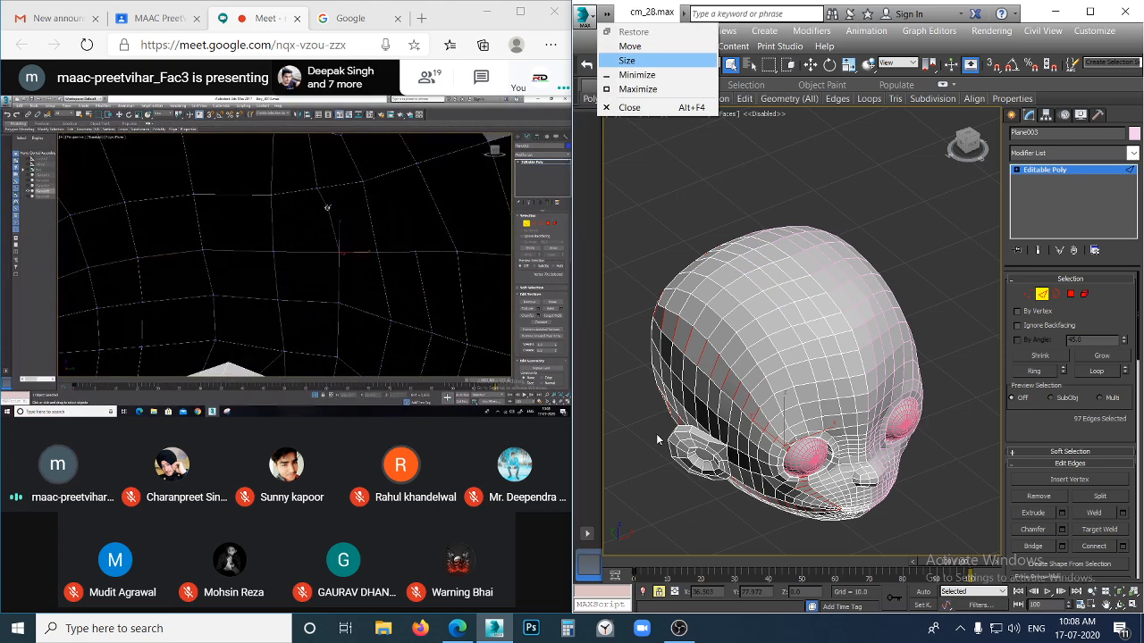
key("Escape")
middle_click_drag(633, 417, 770, 352, "alt")
middle_click_drag(771, 408, 829, 291, "alt")
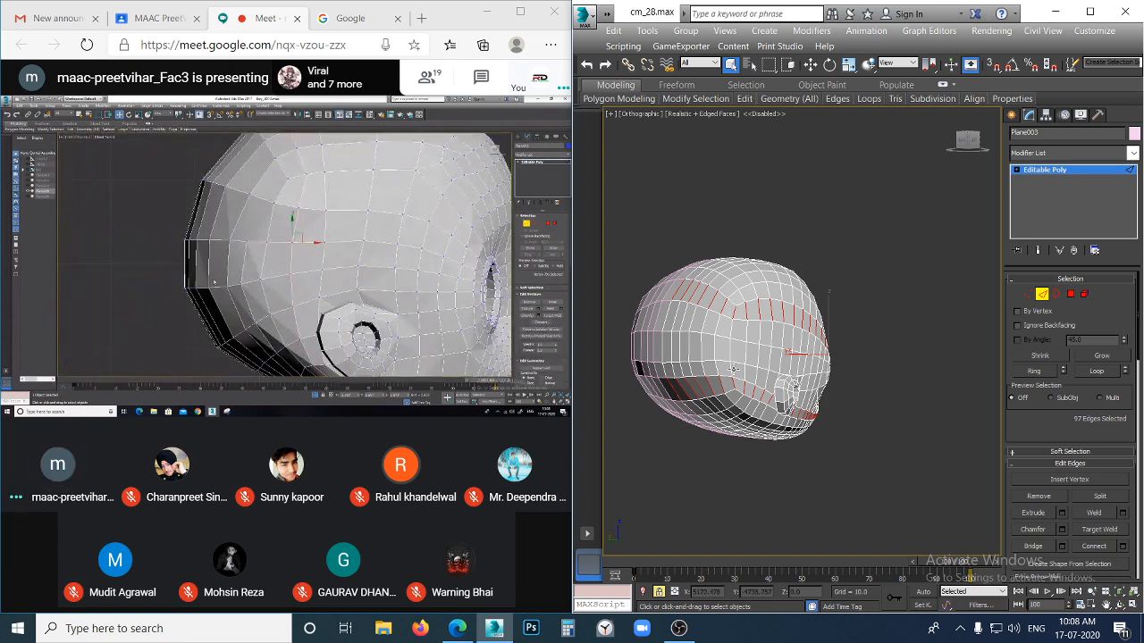
Activate the Move tool and select the ring of edges running around the back of the head to the ear
key("w")
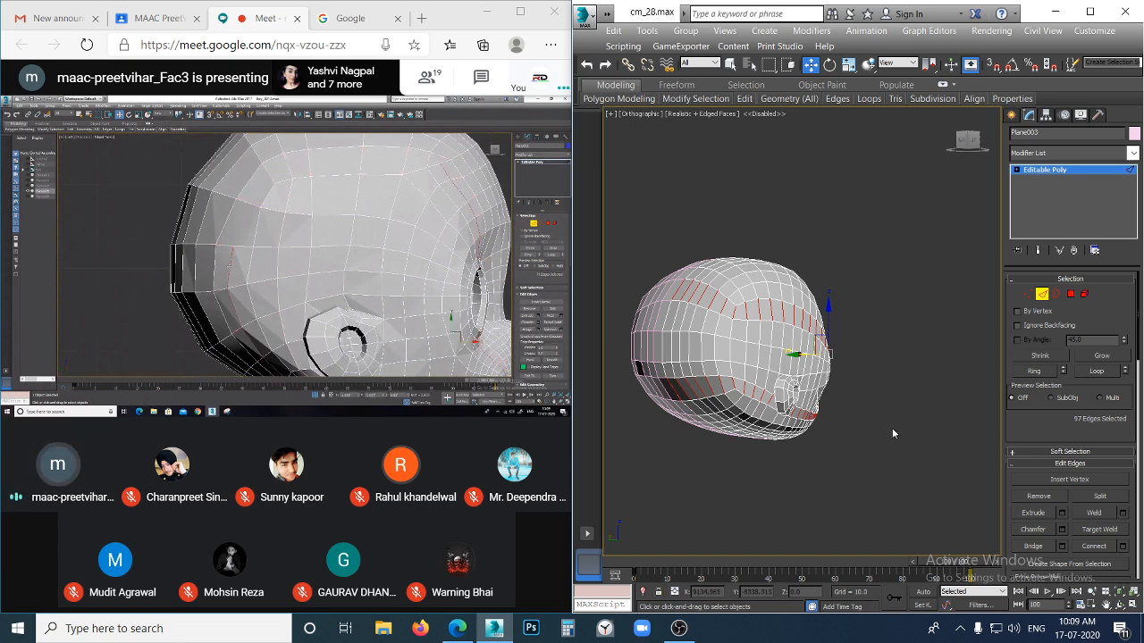
left_click(740, 391)
left_click(819, 403)
scroll(740, 379, "up", 2)
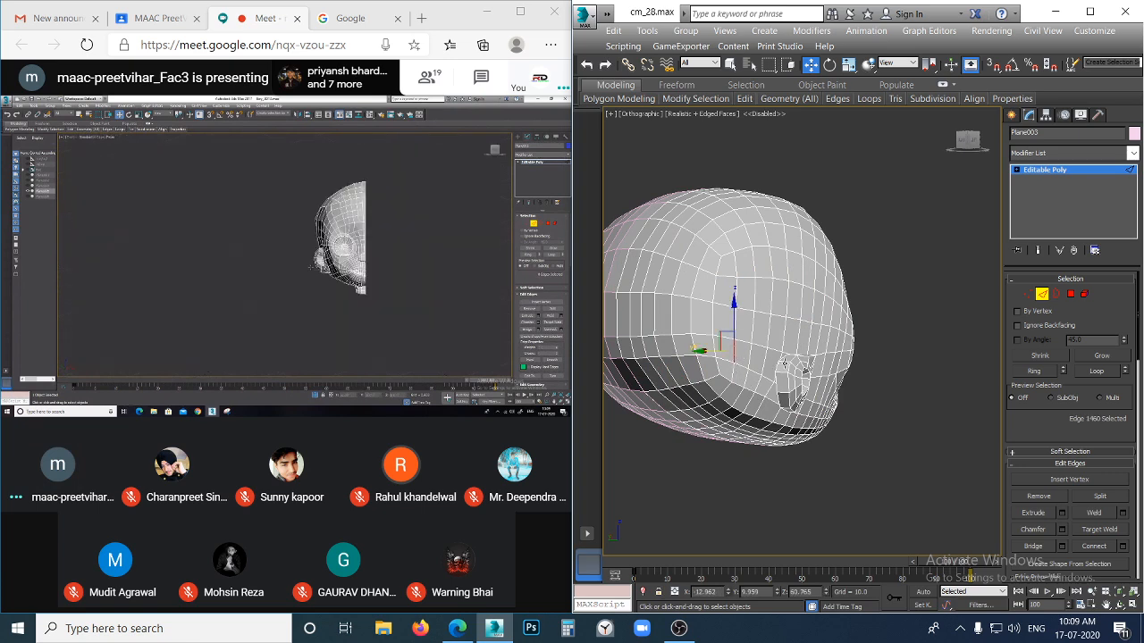
left_click(777, 367, "shift")
scroll(843, 388, "down", 2)
middle_click_drag(884, 401, 832, 400, "alt")
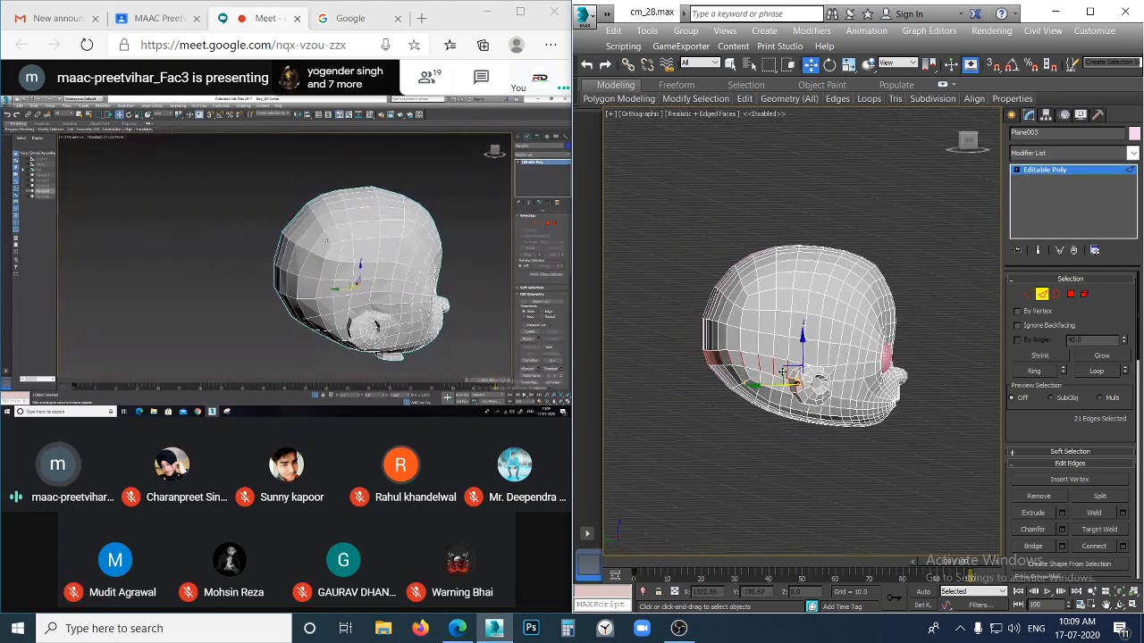
Clear the edge selection on the head and examine the ear up close in the perspective view
left_click(784, 347)
left_click(807, 357, "shift")
left_click(949, 402)
middle_click_drag(926, 400, 823, 461, "alt")
scroll(797, 408, "up", 15)
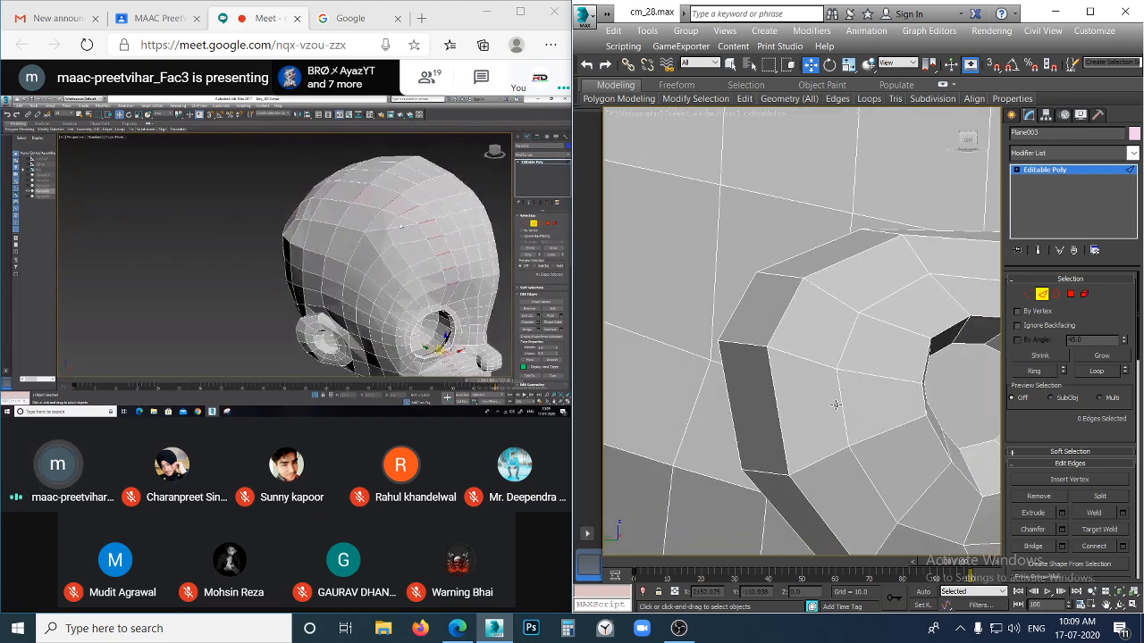
scroll(836, 405, "down", 4)
middle_click_drag(909, 408, 896, 386, "alt")
key("p")
scroll(838, 420, "down", 6)
middle_click_drag(801, 436, 841, 450, "alt")
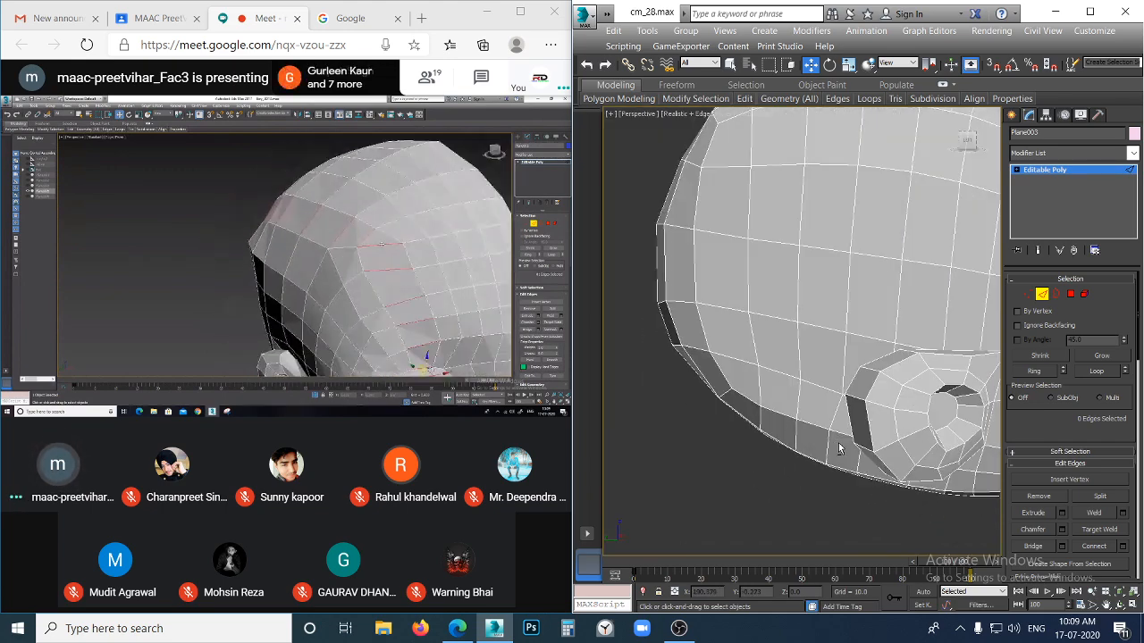
Select the edge ring running from the back of the head into the ear, examine where it ends in the ear hole, and deselect it
left_click(798, 362)
key("alt+r")
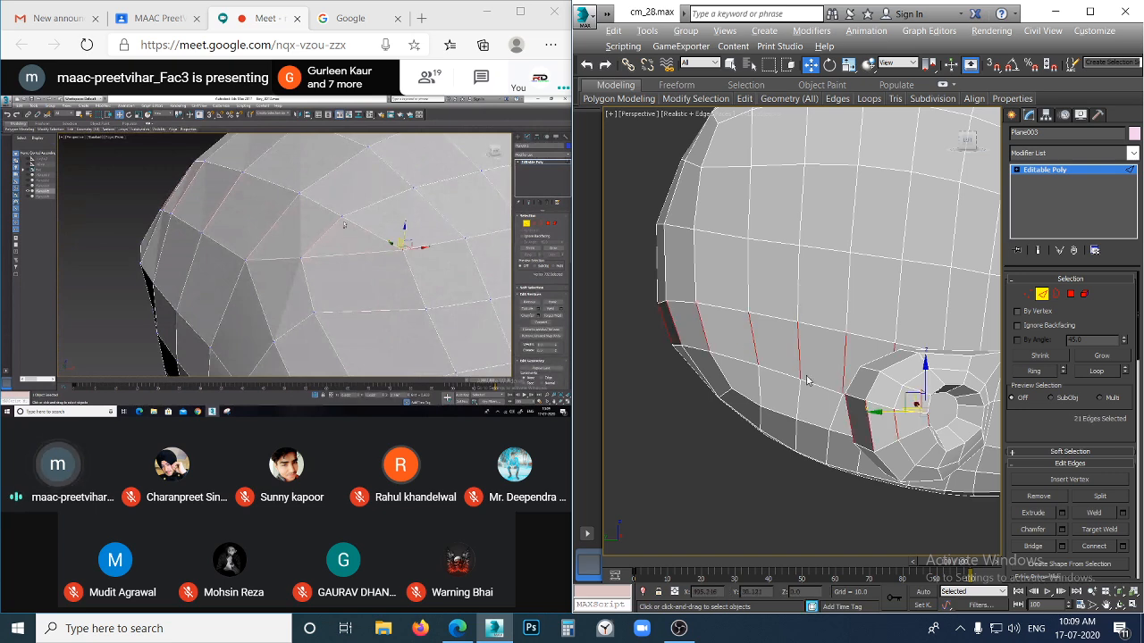
scroll(860, 418, "down", 3)
middle_click_drag(911, 425, 856, 425, "alt")
scroll(885, 422, "up", 5)
left_click(801, 391)
left_click(783, 388)
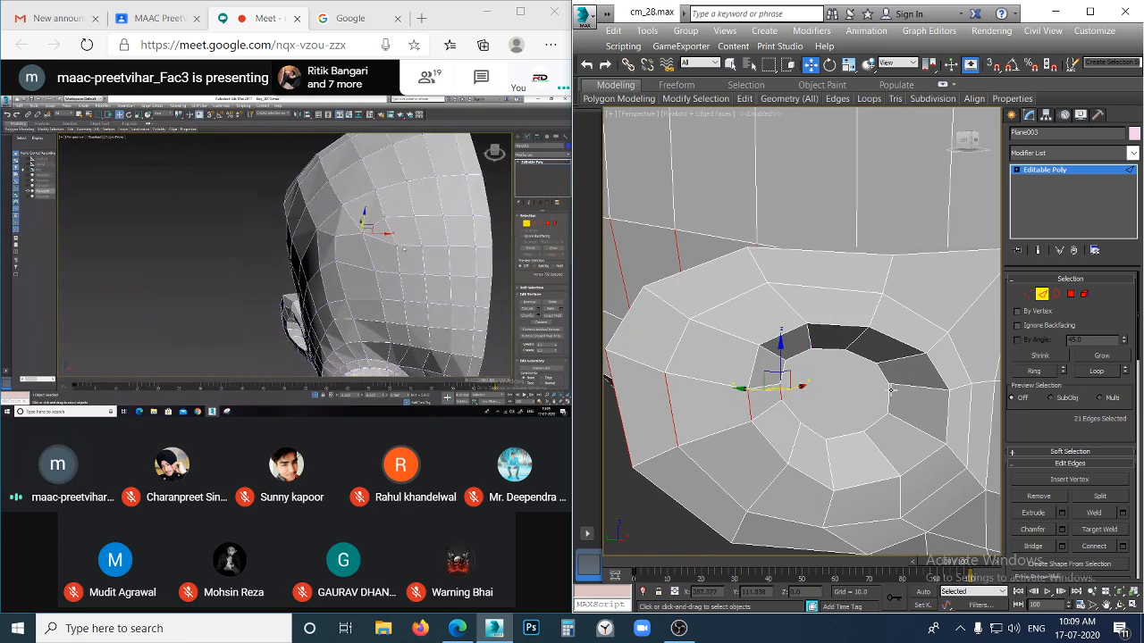
scroll(890, 390, "down", 5)
scroll(840, 447, "up", 3)
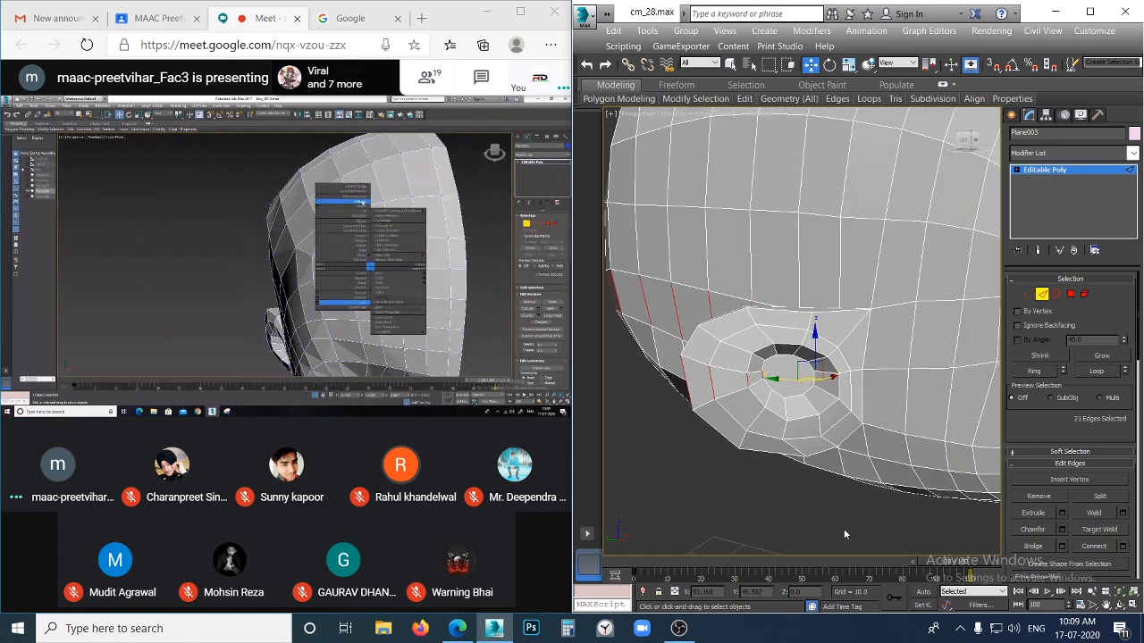
left_click(776, 374)
left_click_drag(775, 370, 798, 351)
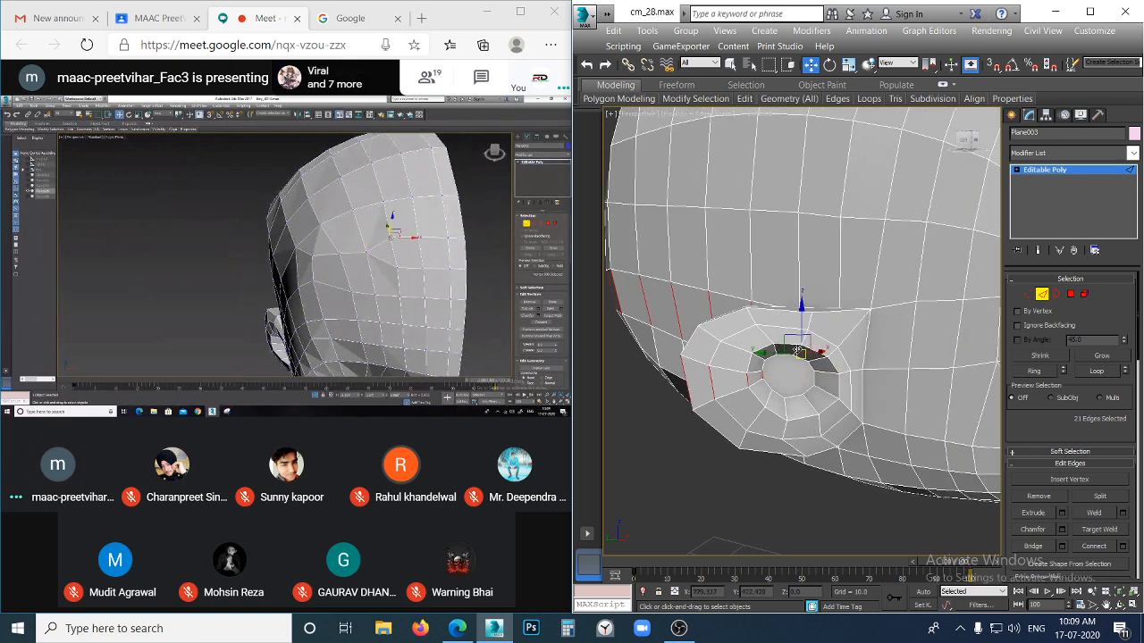
left_click(761, 530)
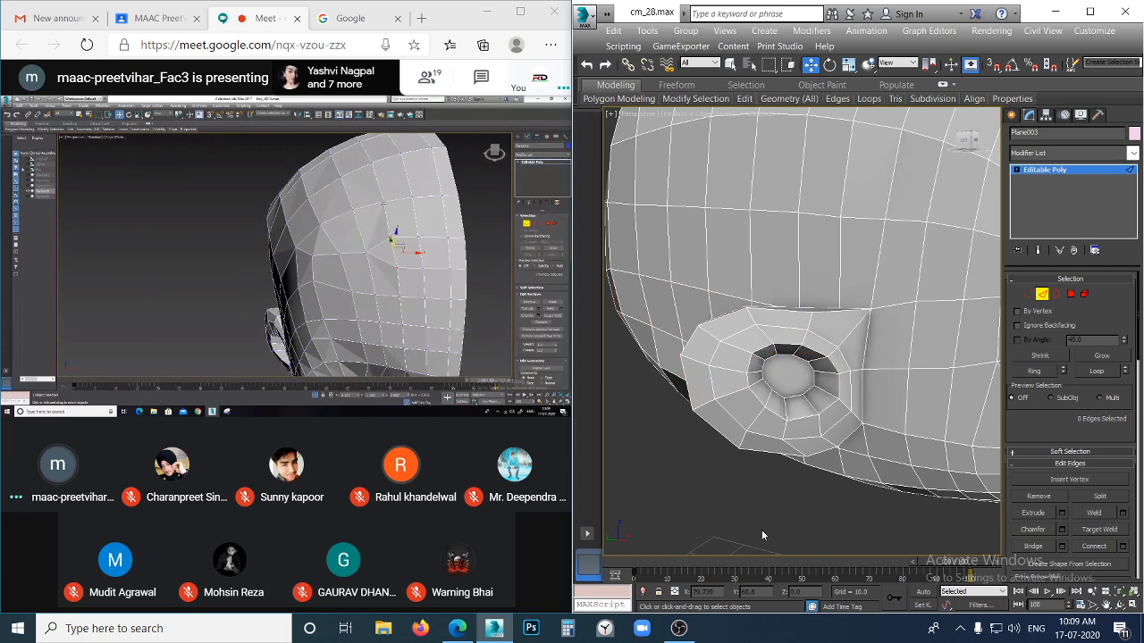
Switch to vertex level and cut a vertical edge across the ear hole's inner polygon, from its upper to its lower vertex
right_click(648, 426)
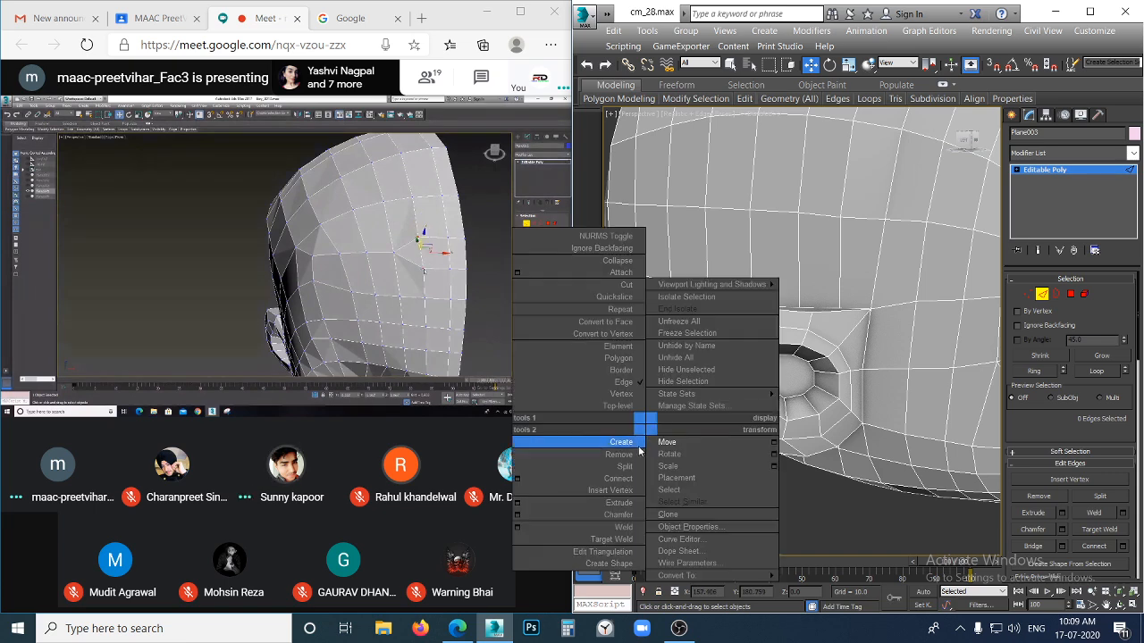
scroll(812, 413, "up", 5)
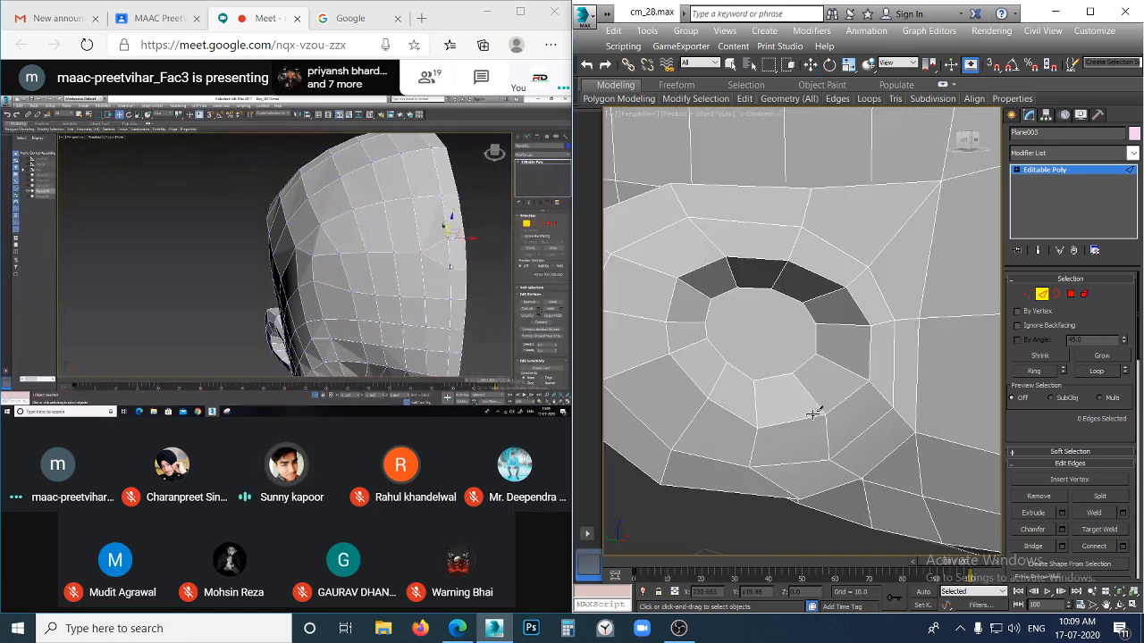
key("1")
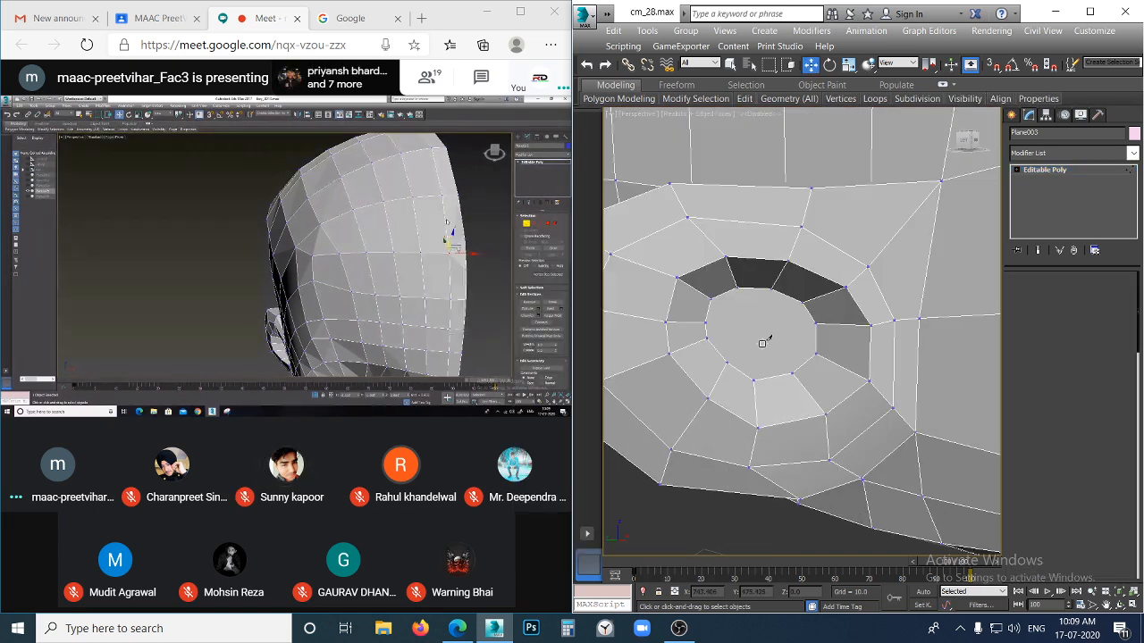
scroll(756, 319, "up", 5)
scroll(733, 292, "down", 5)
middle_click_drag(735, 294, 781, 304)
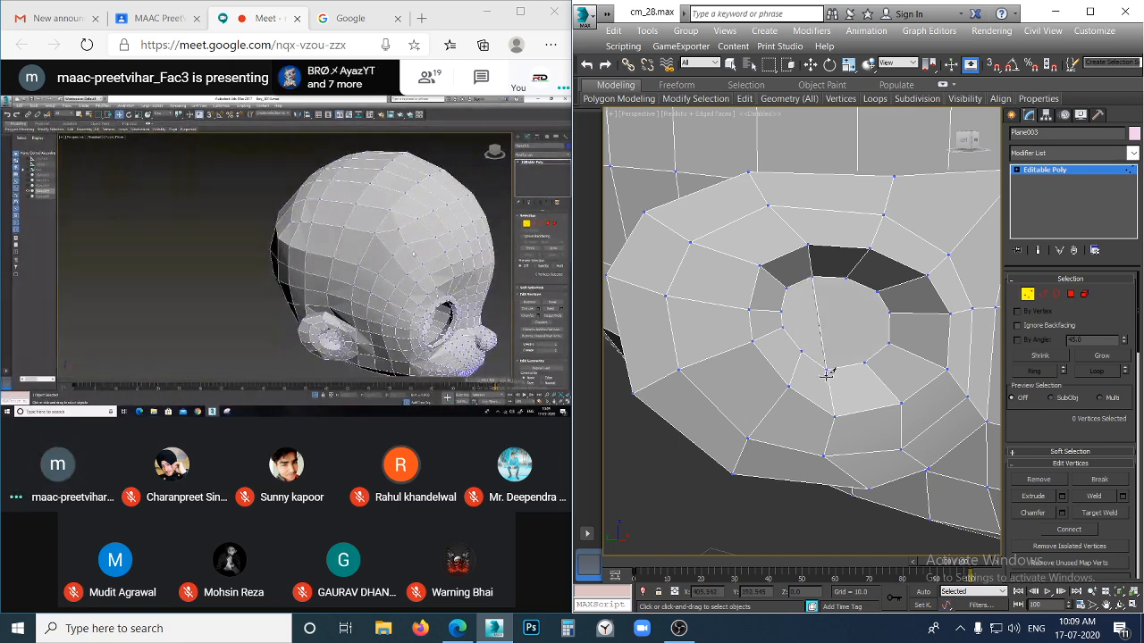
left_click(827, 376)
right_click(826, 376)
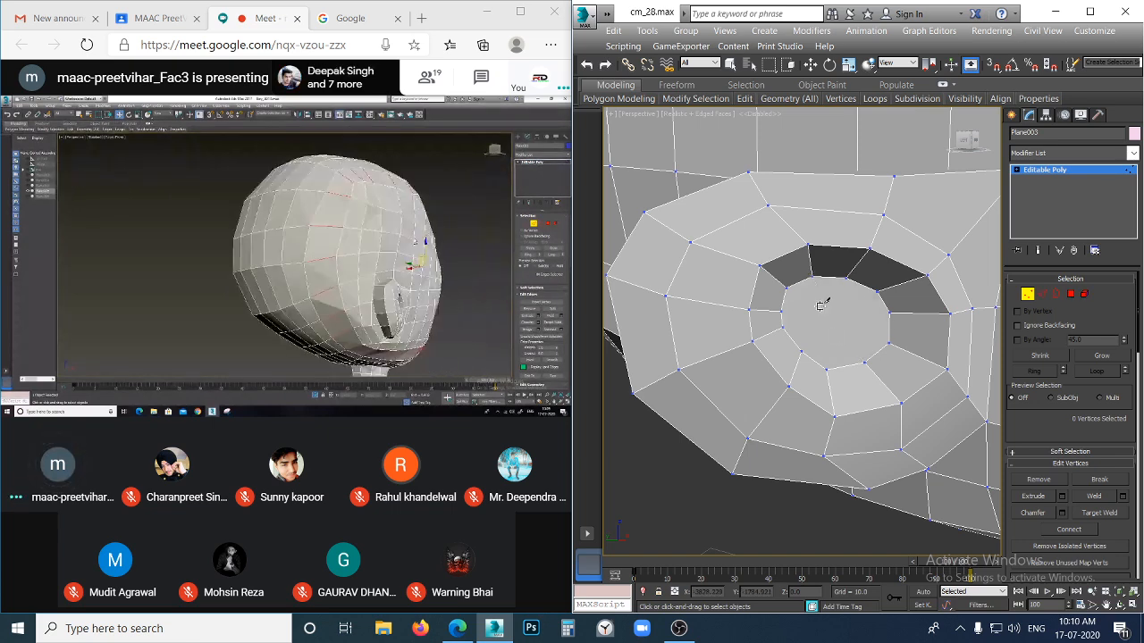
scroll(818, 286, "up", 5)
scroll(810, 270, "down", 5)
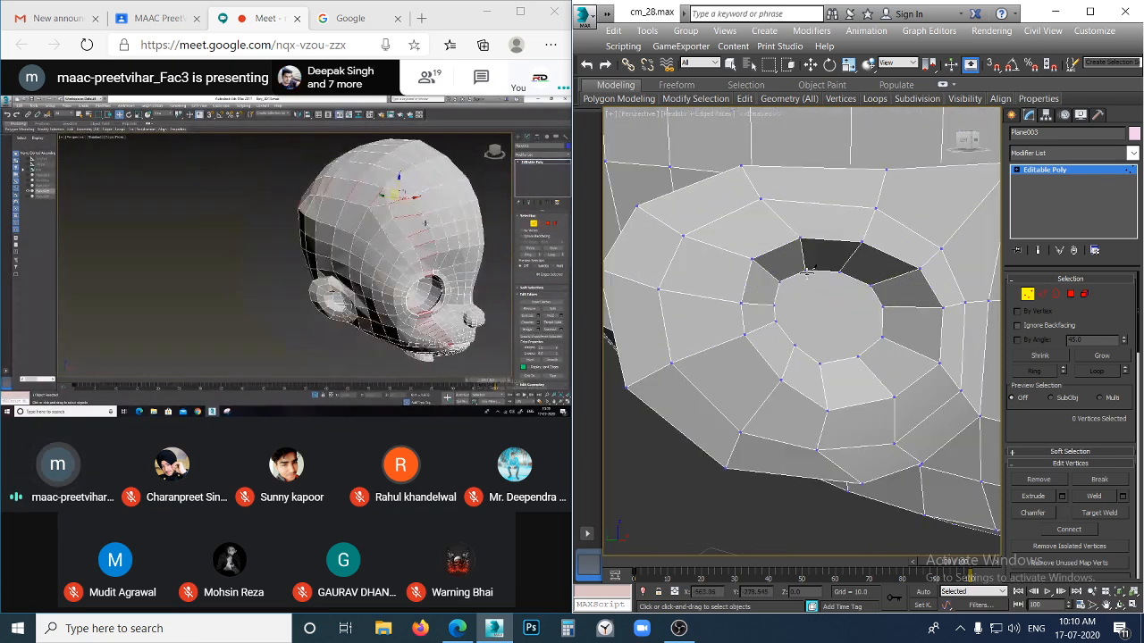
scroll(813, 277, "up", 5)
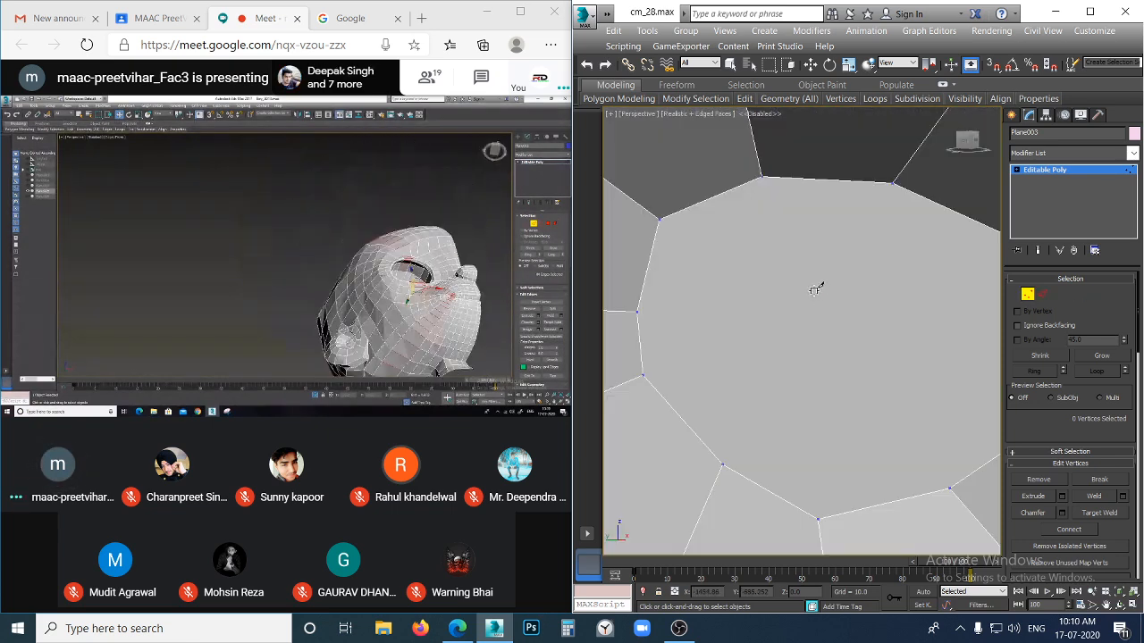
left_click(761, 178)
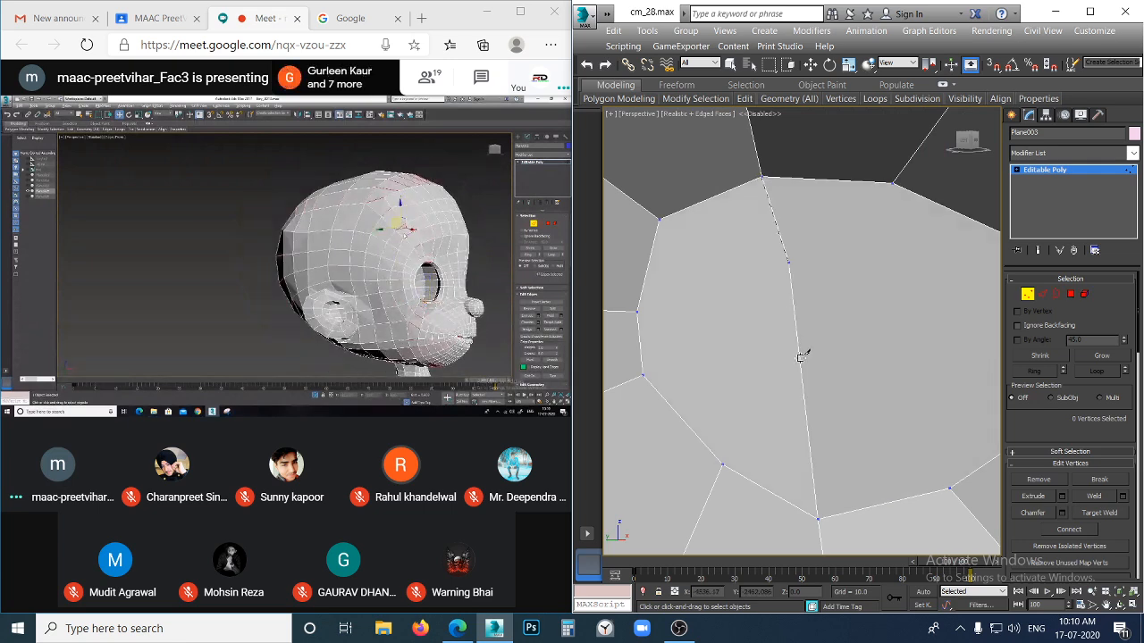
left_click(816, 517)
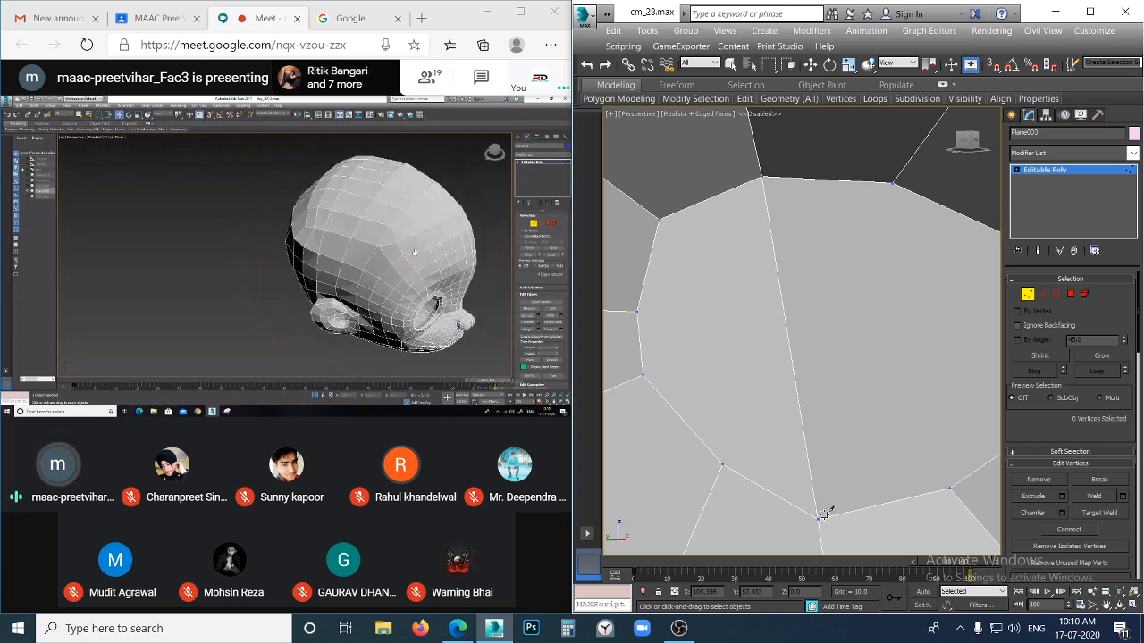
Cut a second vertical edge across the ear hole's inner polygon beside the first, plus a horizontal edge crossing both
scroll(853, 497, "down", 5)
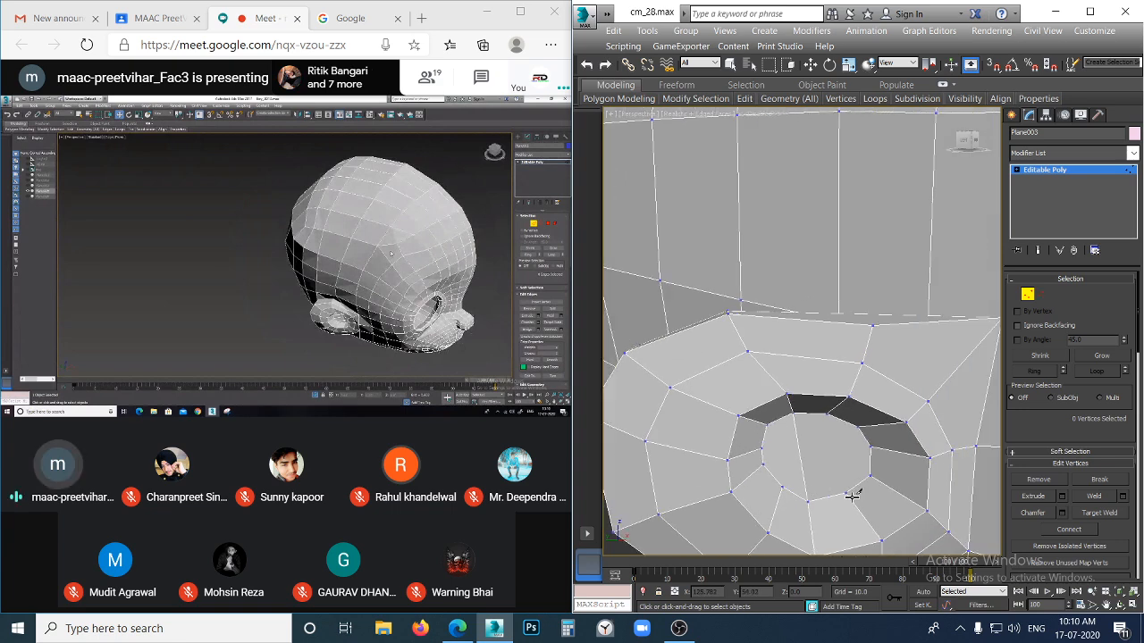
scroll(853, 497, "up", 5)
left_click(841, 485)
left_click(767, 179)
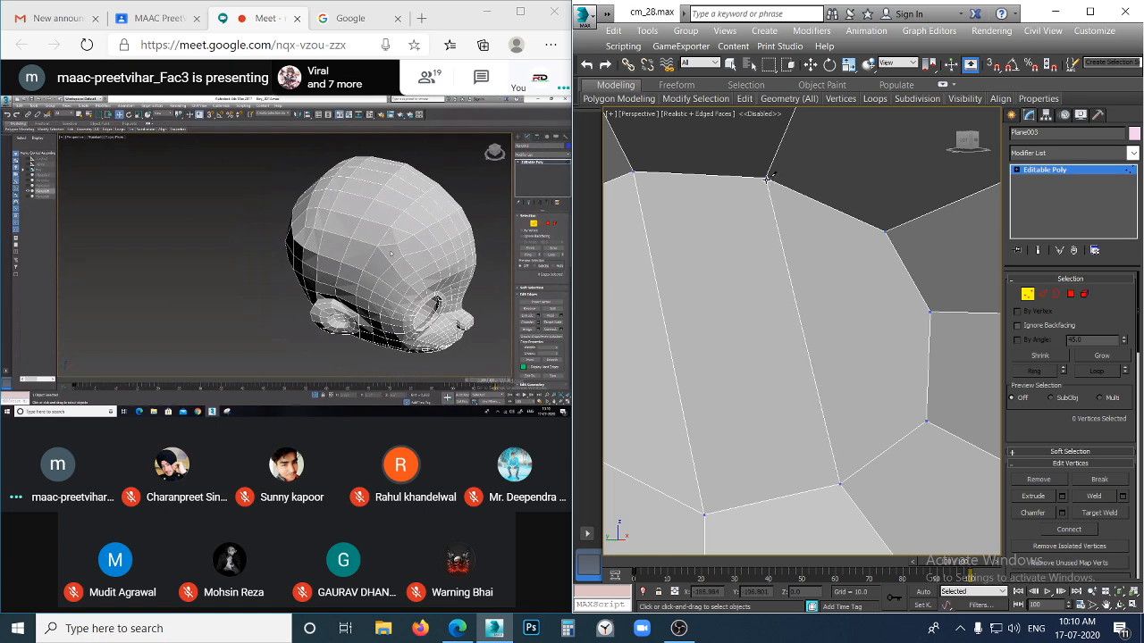
scroll(844, 293, "down", 6)
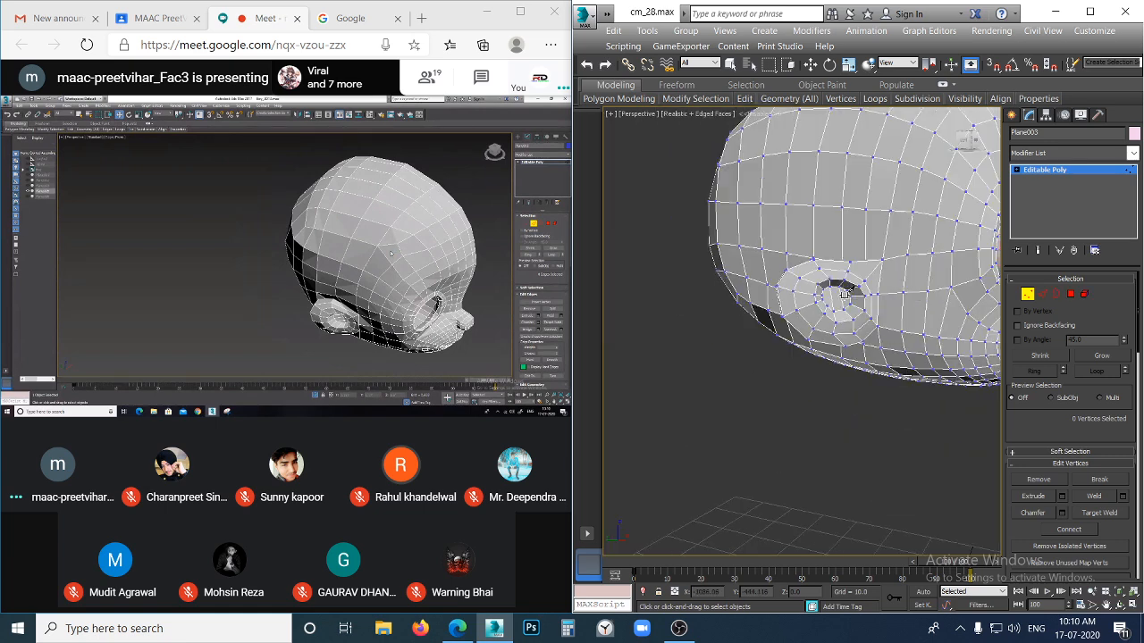
scroll(840, 291, "up", 6)
scroll(774, 198, "up", 2)
middle_click_drag(786, 143, 786, 235, "alt")
scroll(786, 235, "down", 2)
scroll(796, 231, "down", 3)
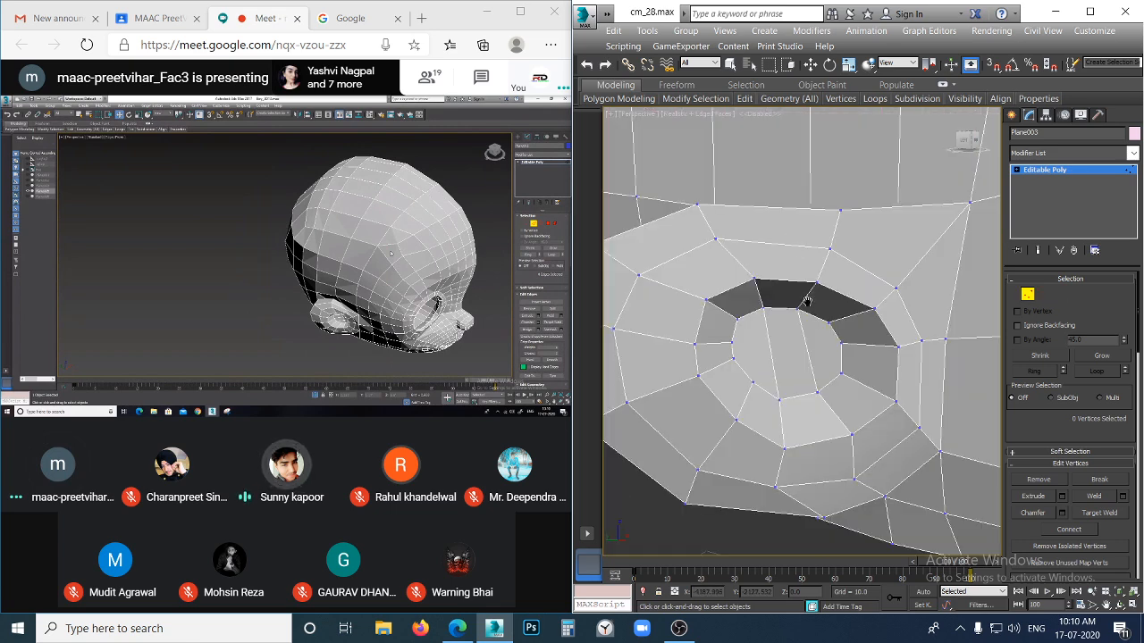
scroll(809, 291, "up", 3)
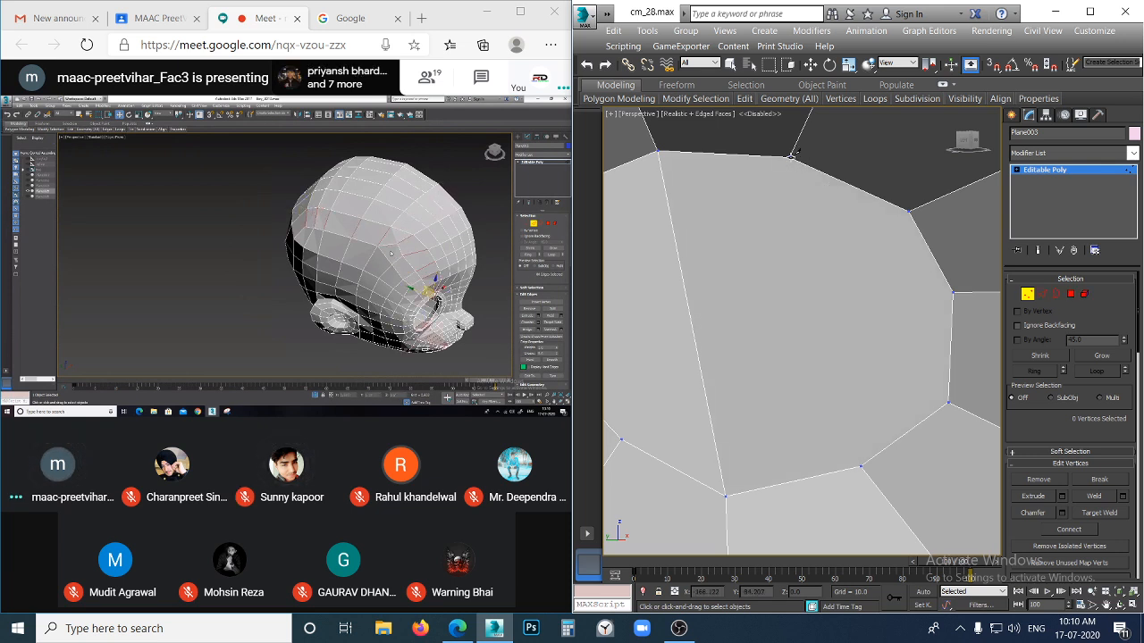
left_click(861, 466)
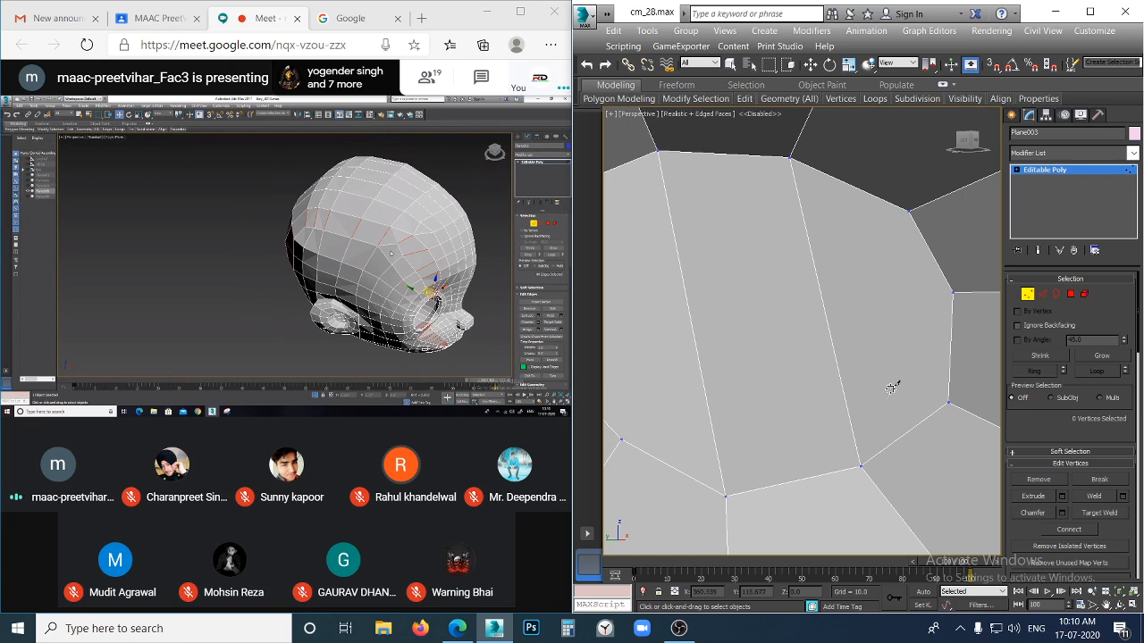
scroll(941, 310, "down", 5)
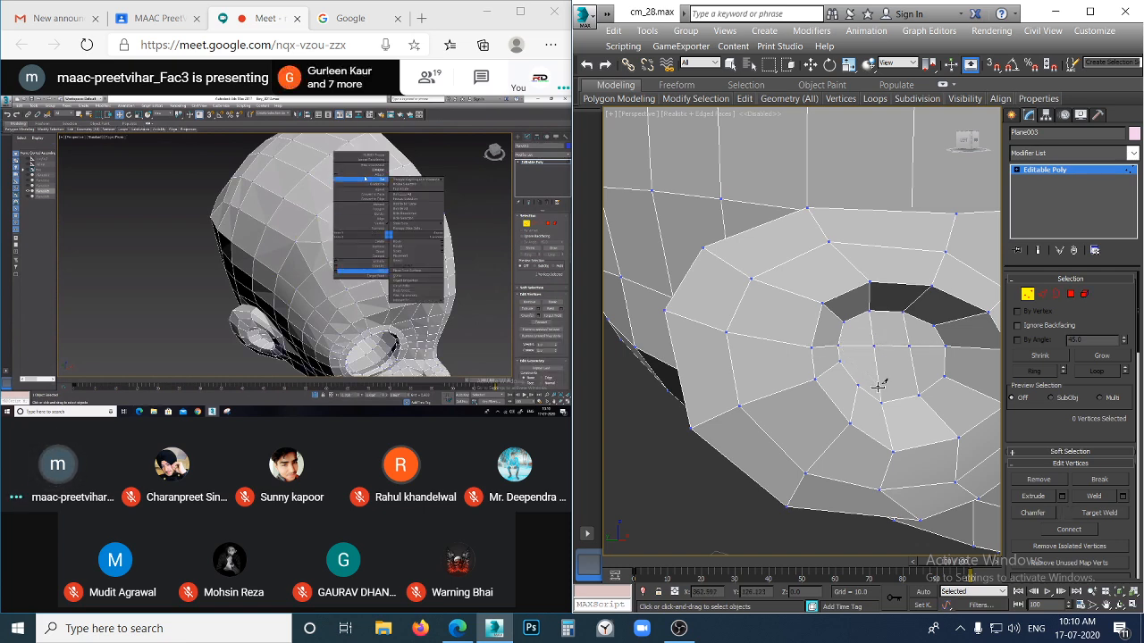
Switch to edge level and select the ring of edges running from the ear hole across the cheek to the mouth
scroll(860, 389, "down", 3)
middle_click_drag(860, 389, 761, 345)
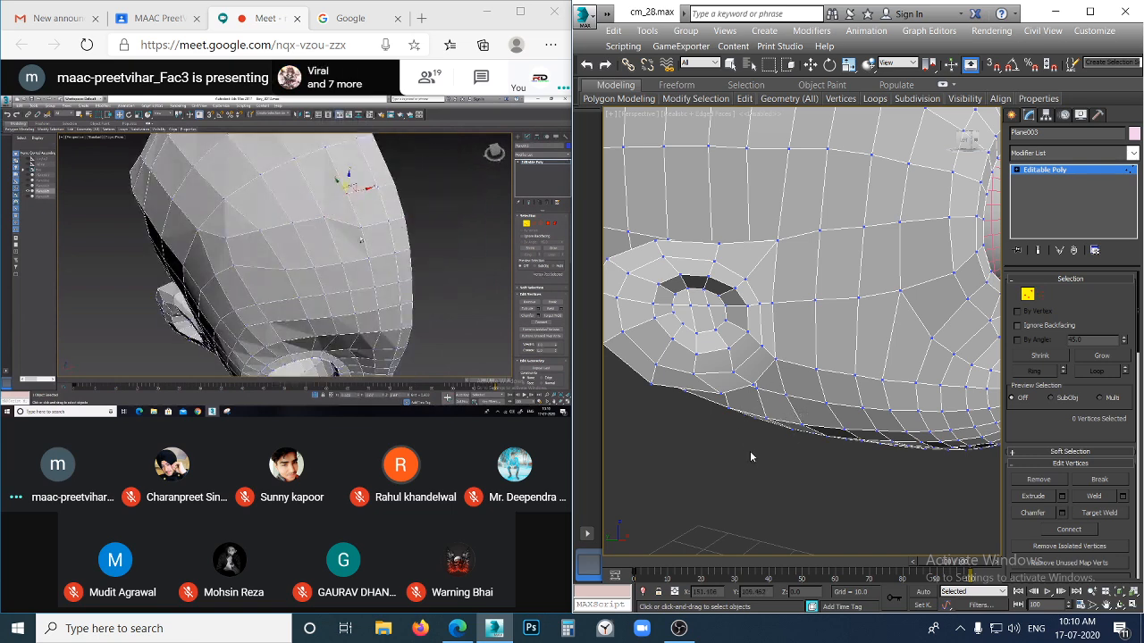
scroll(792, 433, "up", 2)
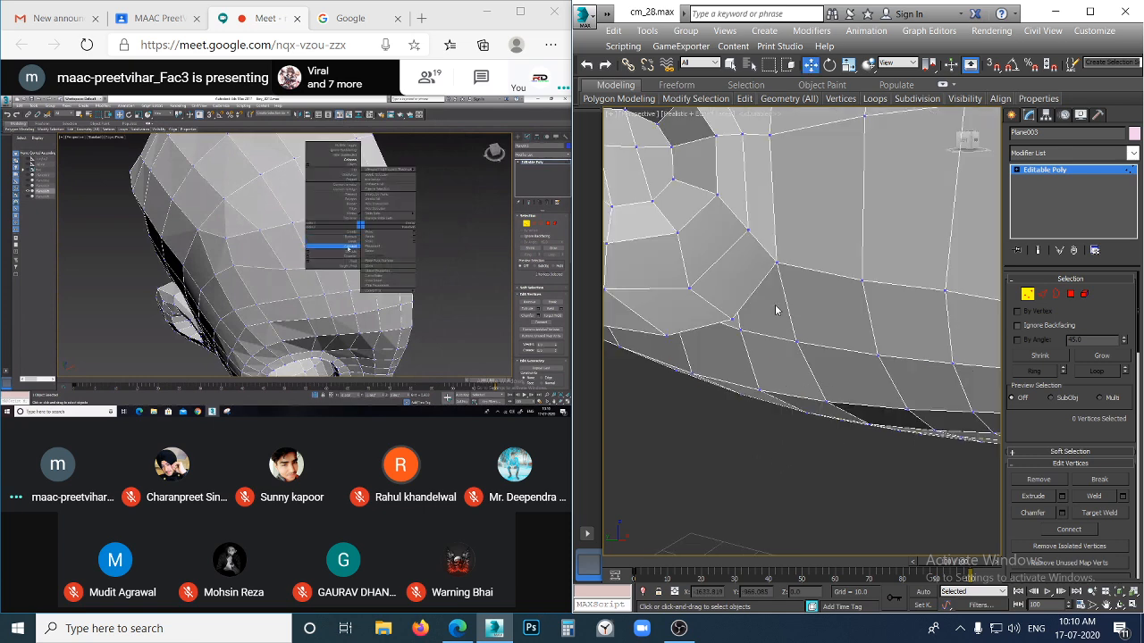
scroll(782, 331, "down", 2)
middle_click_drag(784, 337, 788, 347)
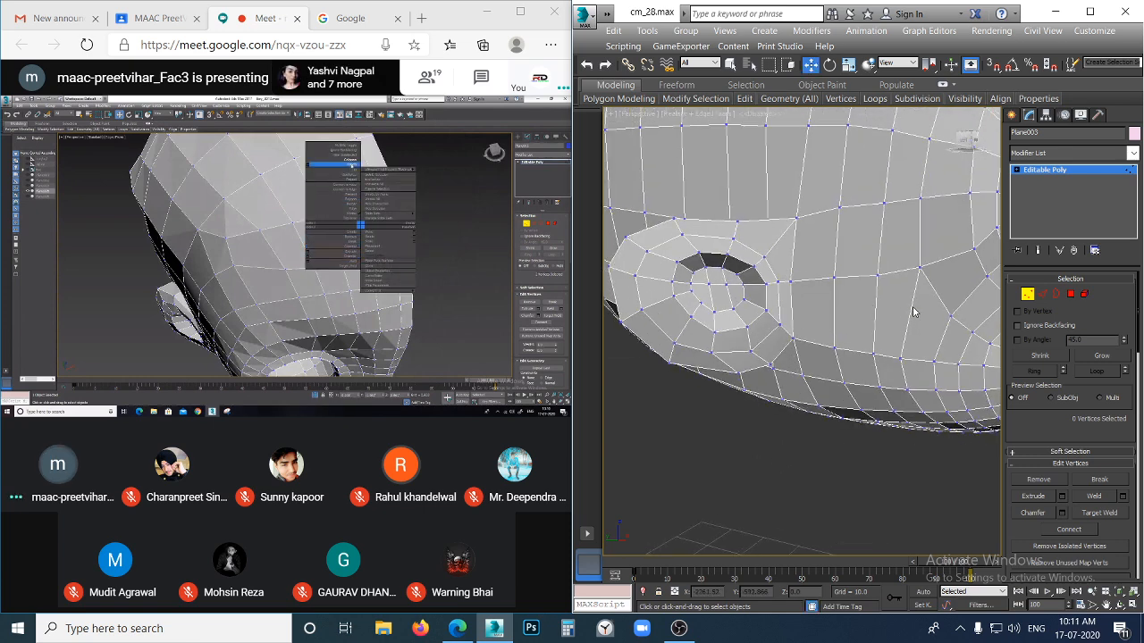
key("2")
left_click(873, 318)
key("alt+r")
scroll(828, 379, "down", 5)
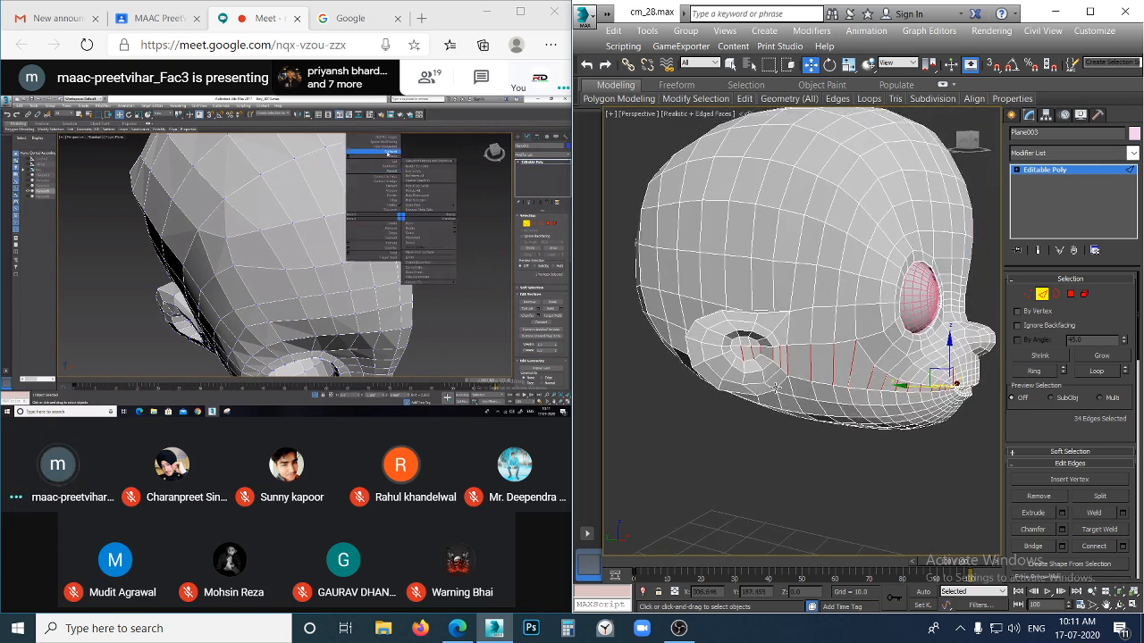
Connect the selected cheek edge ring with 1 segment and clear the edge selection
scroll(777, 389, "up", 5)
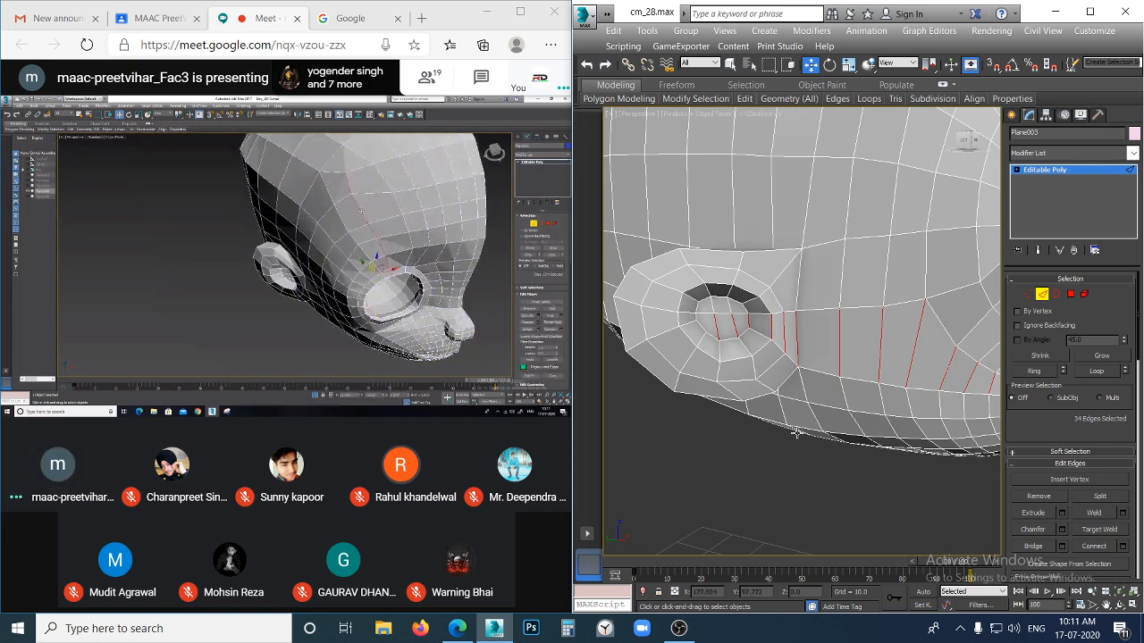
right_click(820, 464)
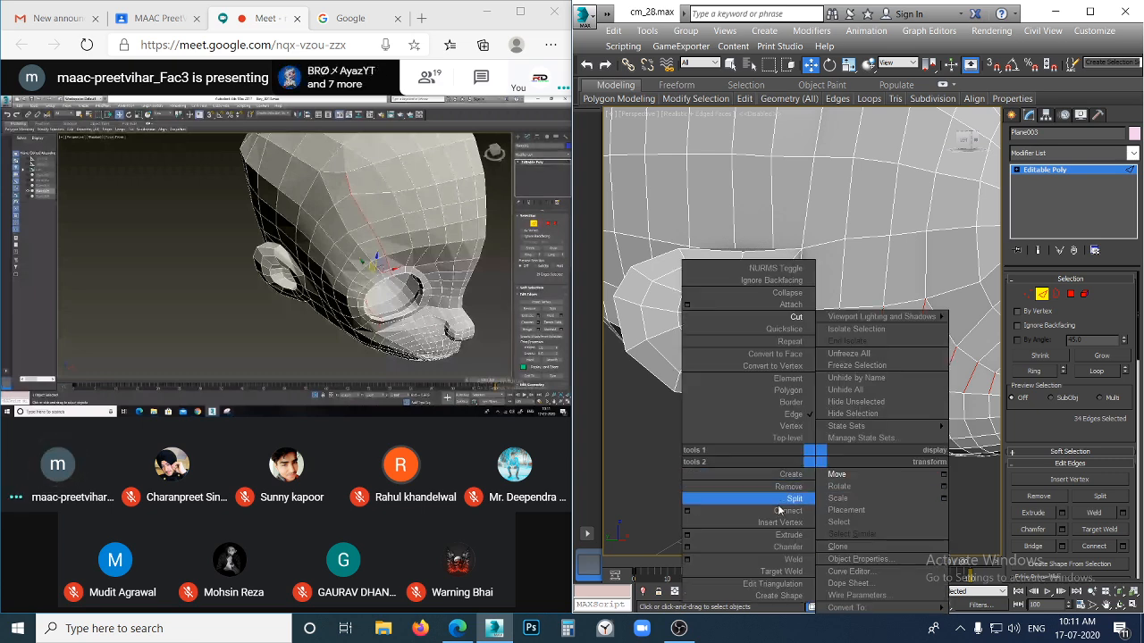
key("ctrl+shift+e")
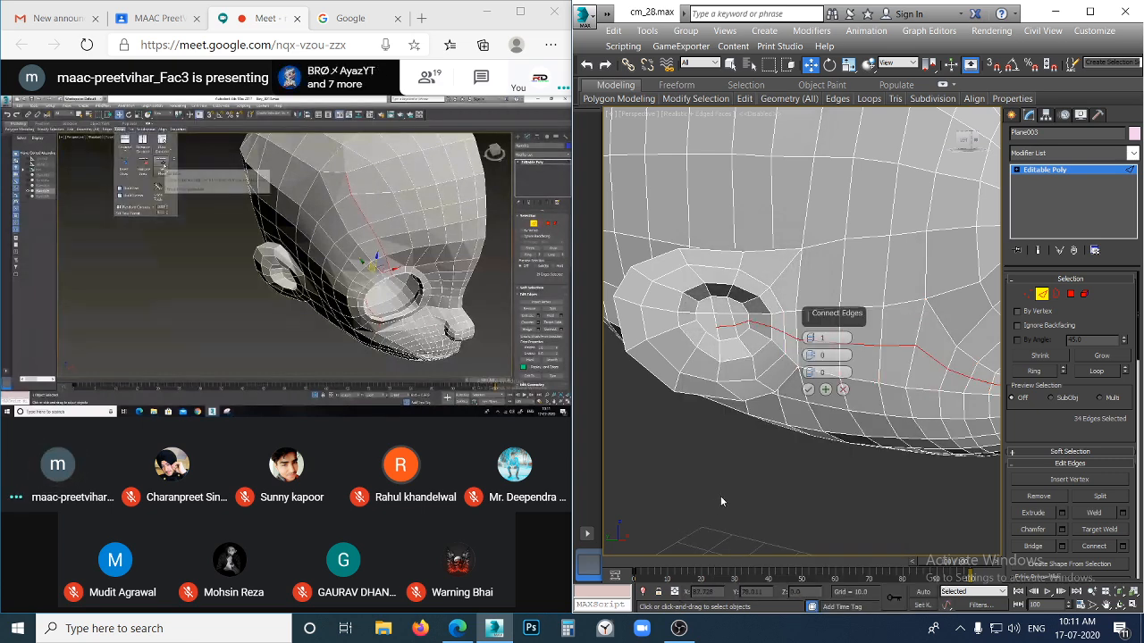
left_click(809, 390)
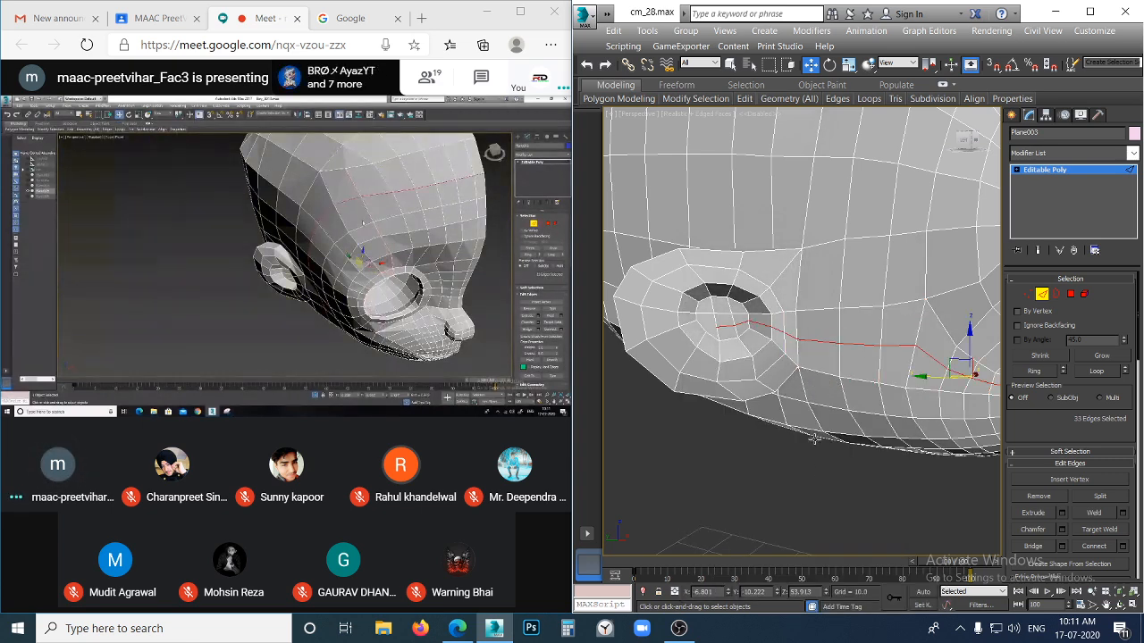
mouse_move(869, 98)
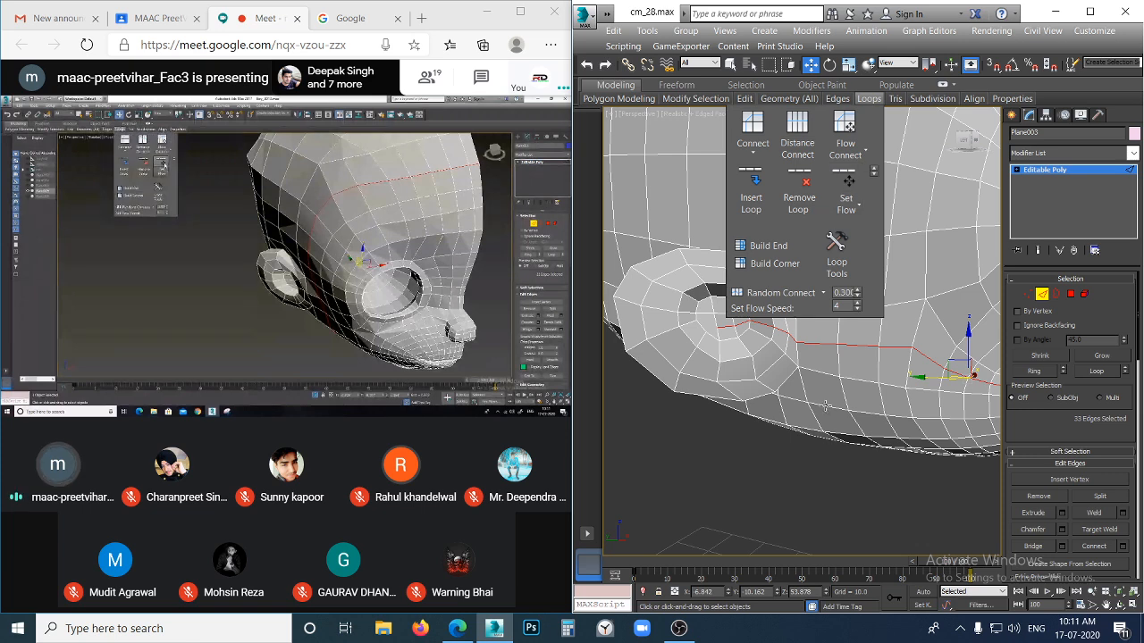
left_click(823, 461)
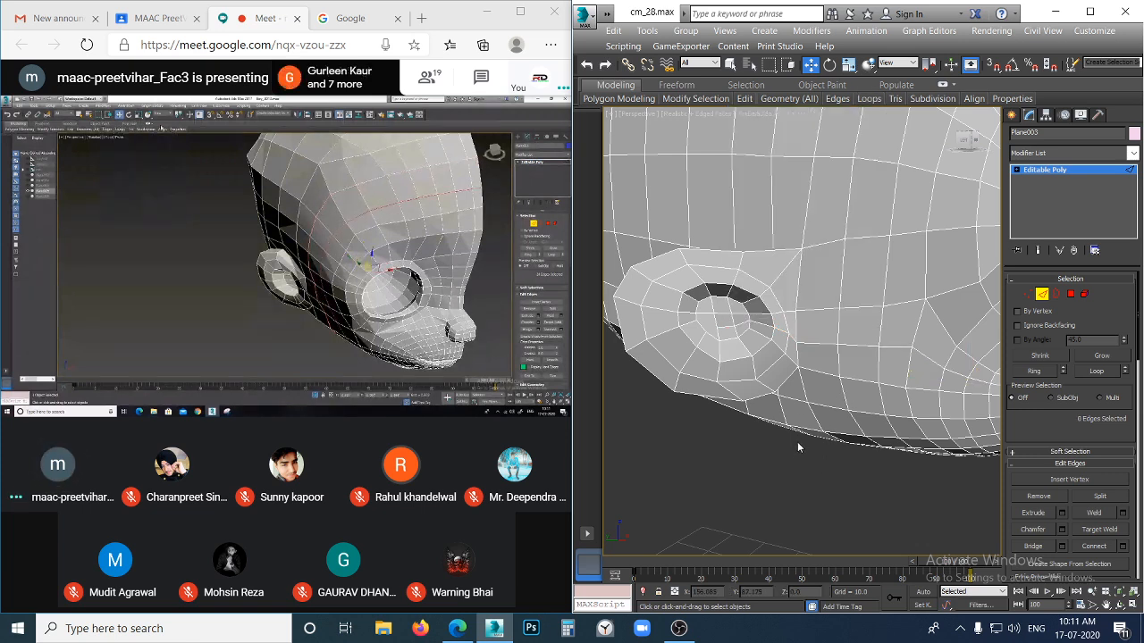
Switch to vertex level and remove the new loop's end vertices inside the ear hole
scroll(766, 334, "up", 3)
middle_click_drag(709, 333, 740, 351)
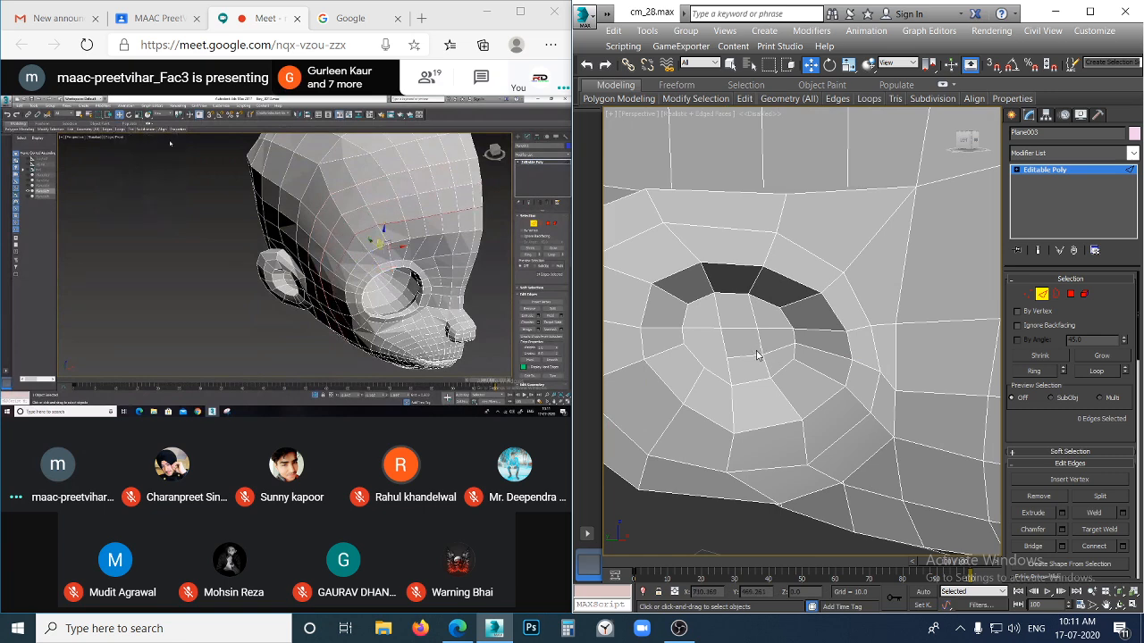
key("1")
left_click_drag(764, 364, 781, 367)
key("BackSpace")
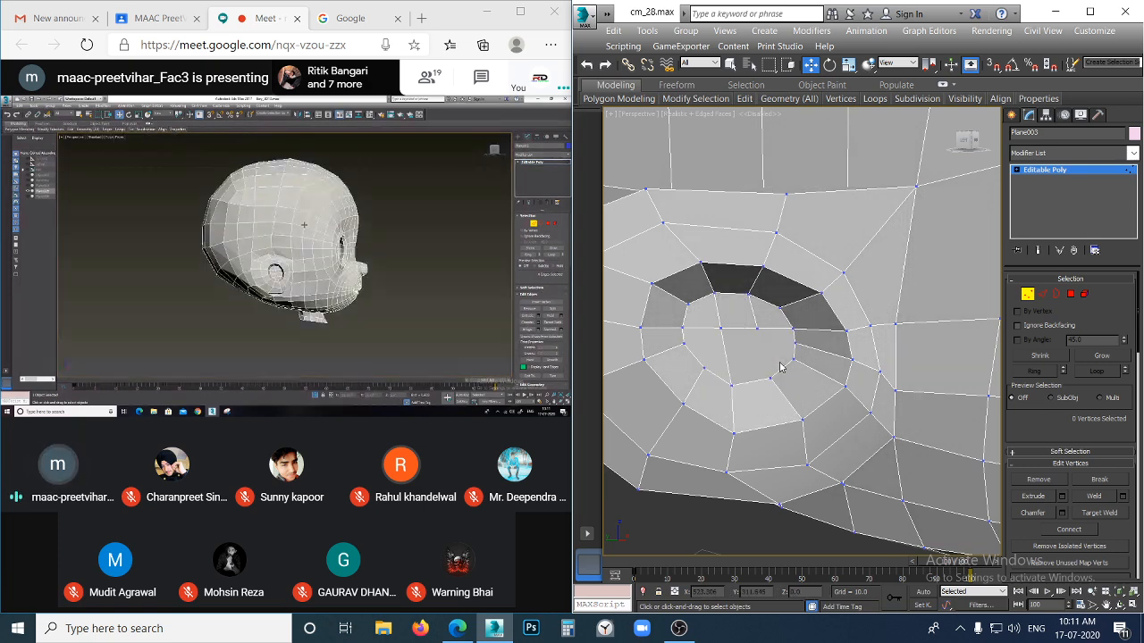
Cut an edge from the ear hole's inner crossing to its lower rim and a second horizontal edge below the first
right_click(750, 342)
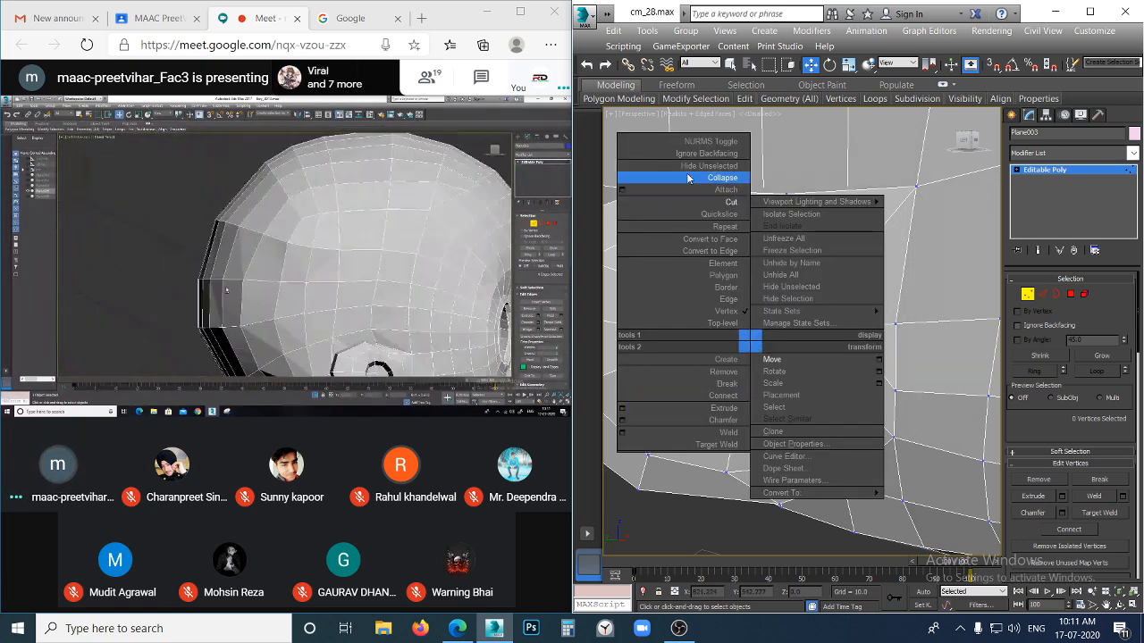
left_click(705, 205)
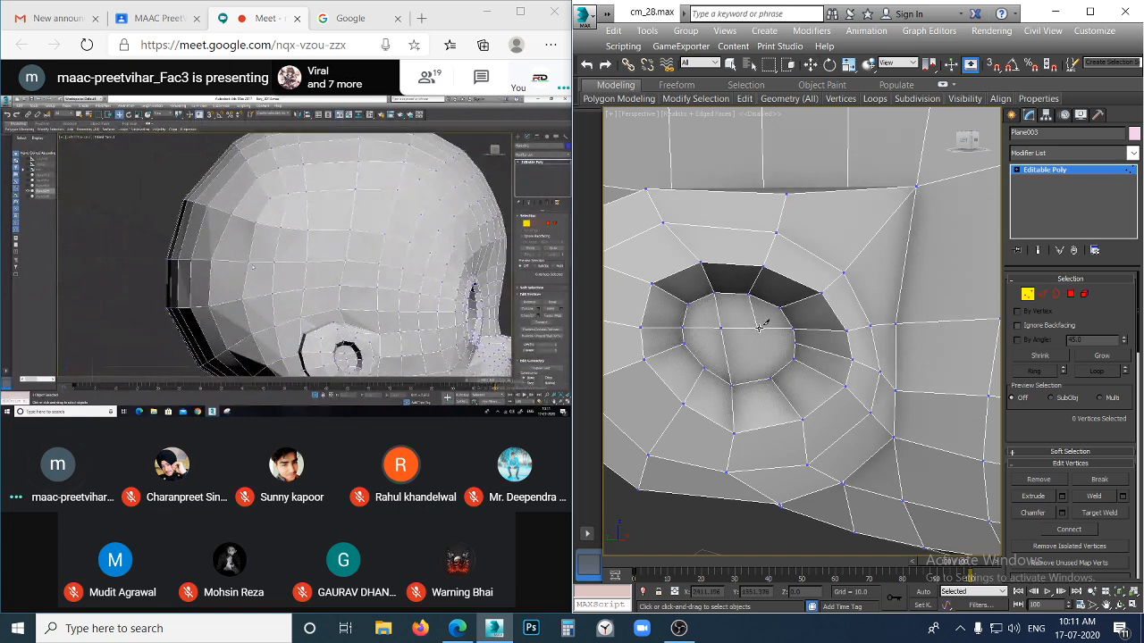
left_click(779, 375)
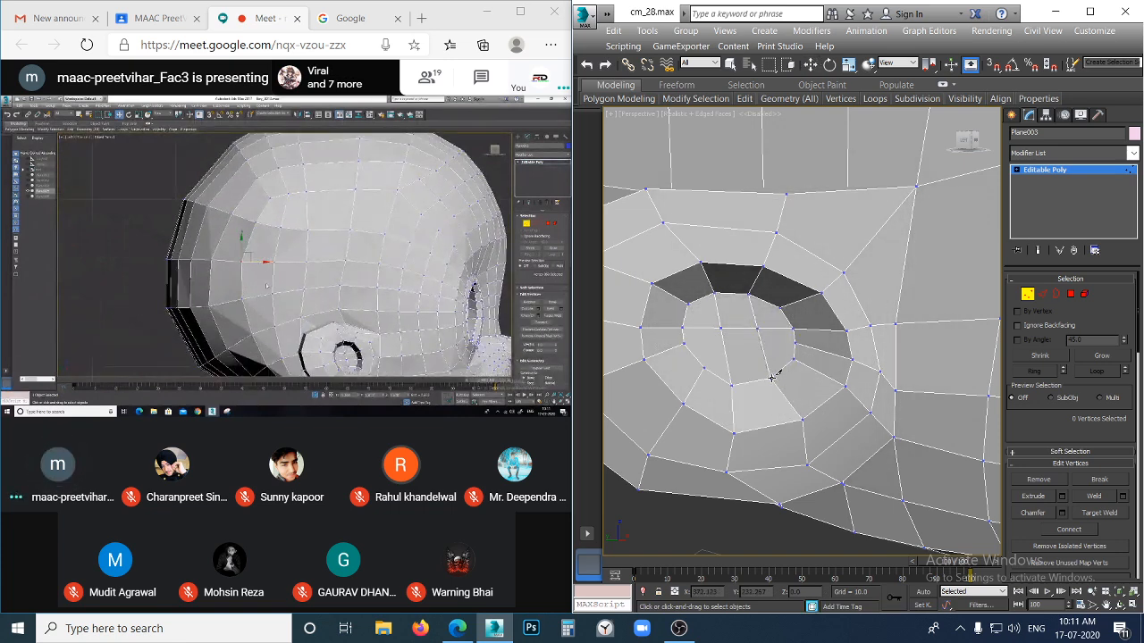
scroll(797, 384, "up", 5)
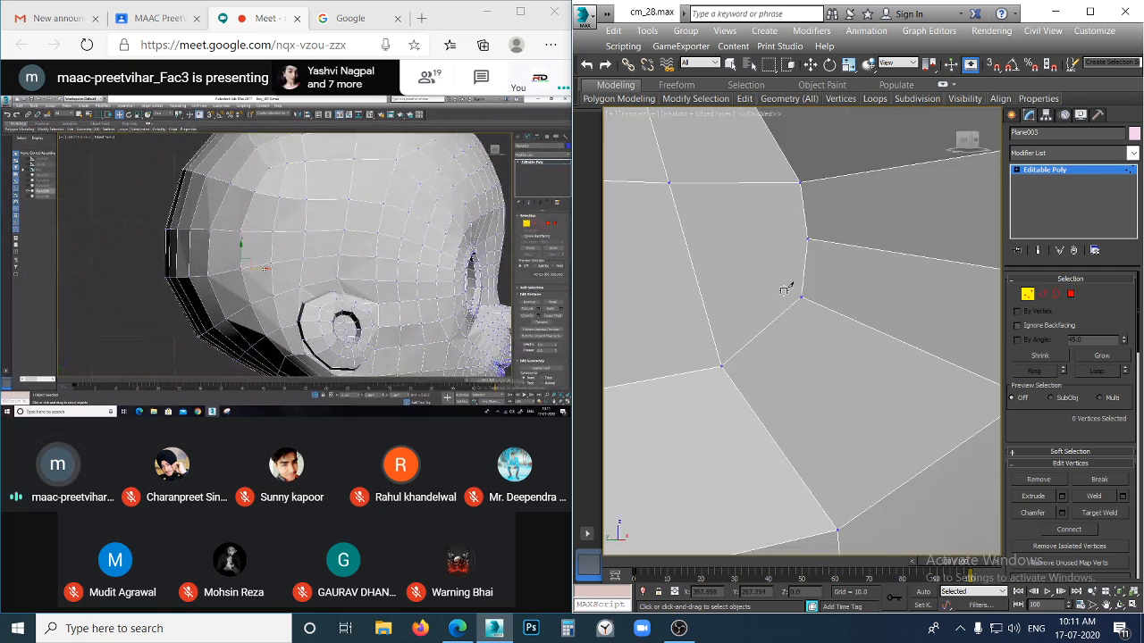
scroll(787, 273, "down", 5)
scroll(804, 278, "up", 2)
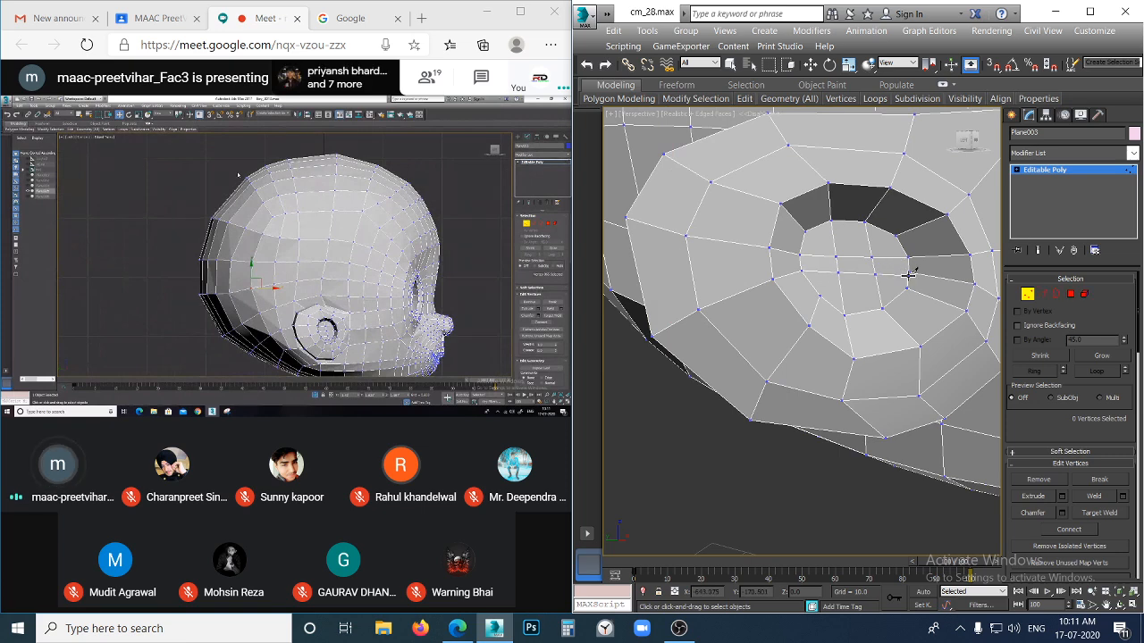
scroll(885, 295, "down", 4)
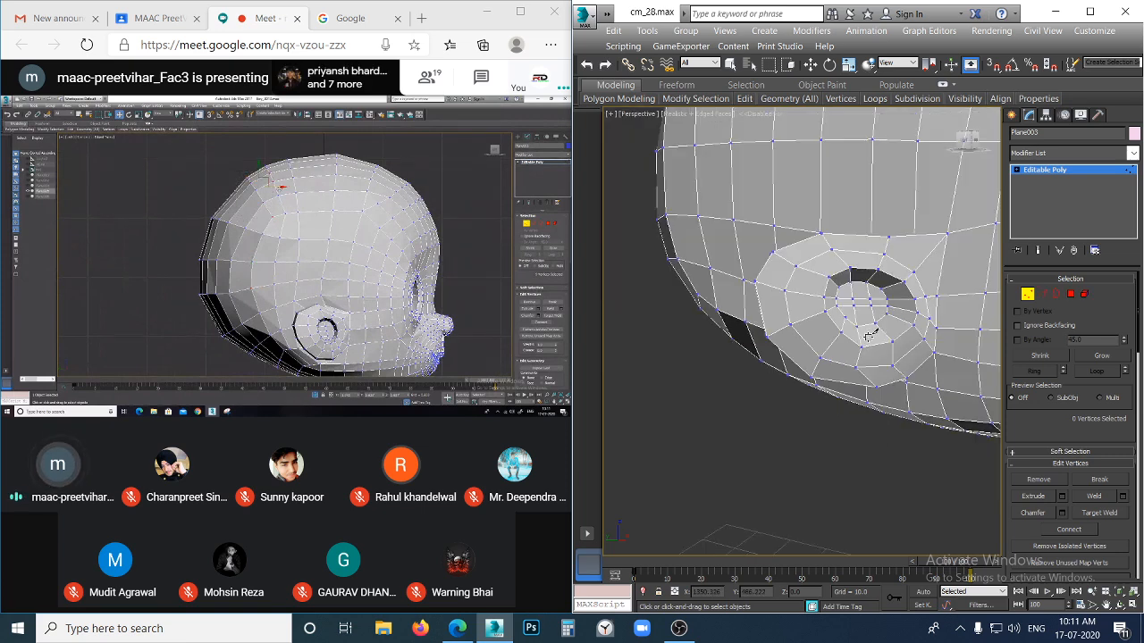
key("w")
scroll(770, 431, "down", 5)
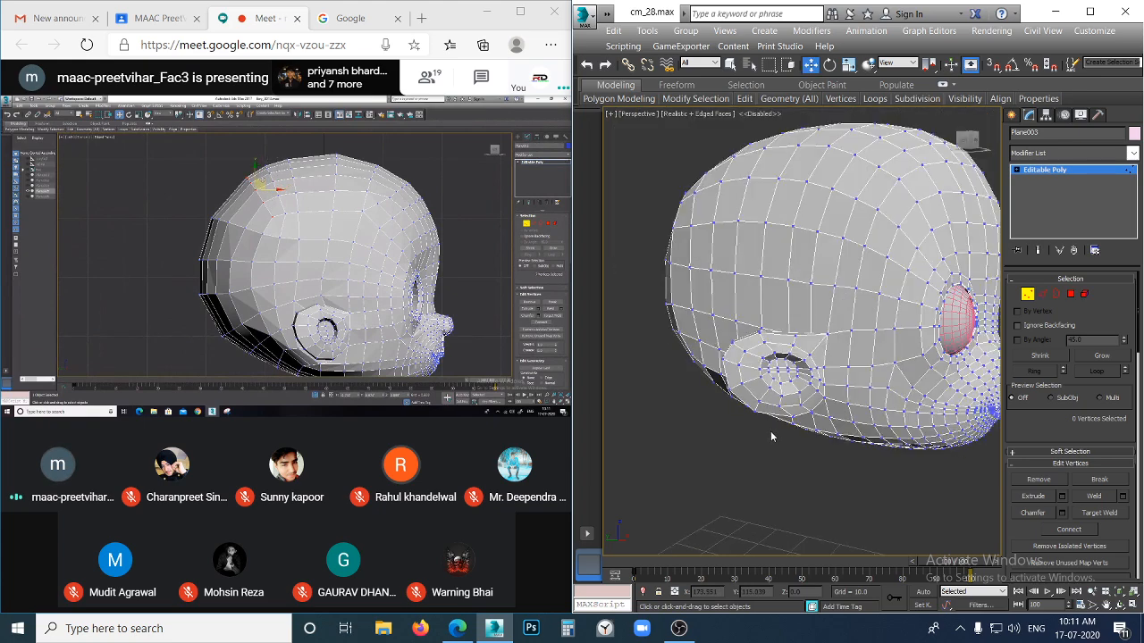
Examine the ear, cheek, eye and mouth topology from the side and front of the head
scroll(821, 400, "up", 5)
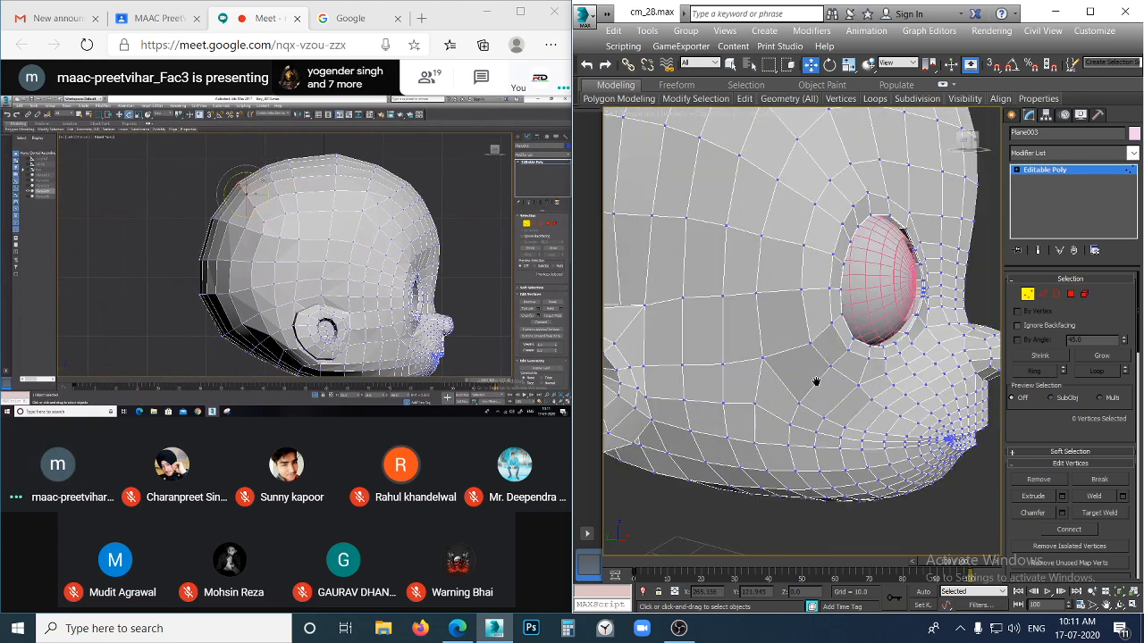
scroll(809, 394, "down", 5)
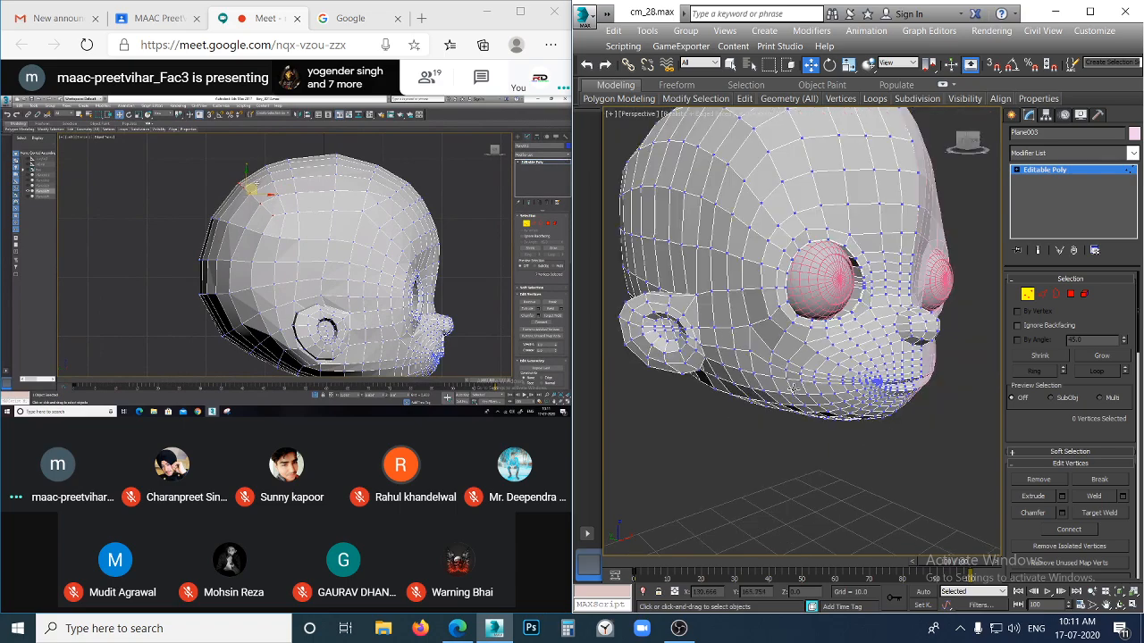
scroll(746, 364, "up", 5)
scroll(759, 377, "down", 1)
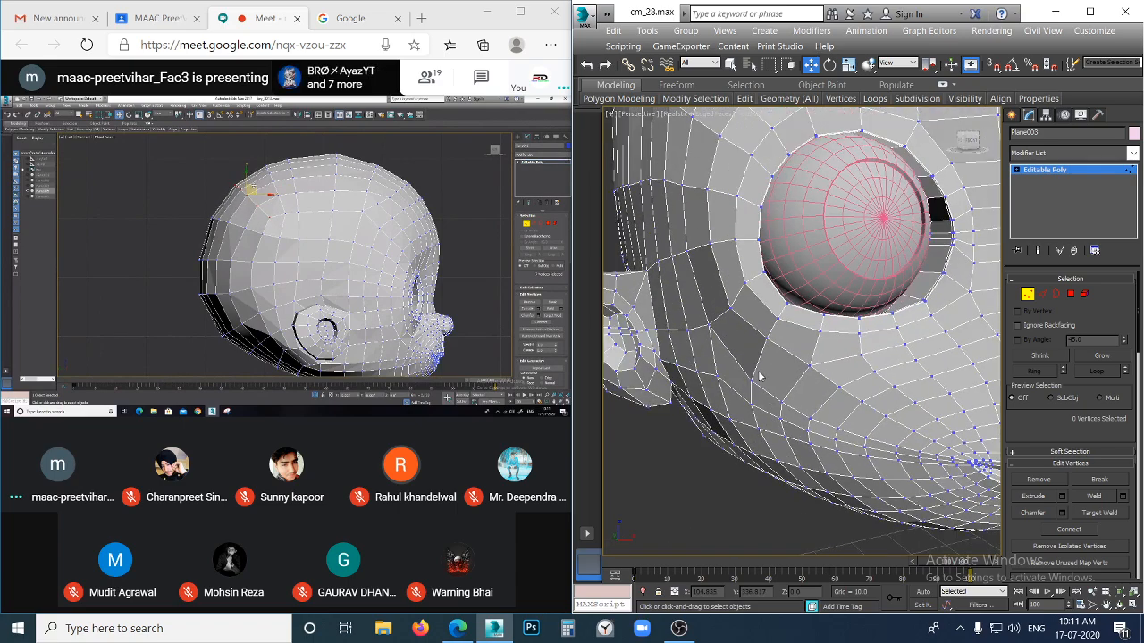
scroll(759, 376, "down", 5)
middle_click_drag(767, 376, 789, 376, "alt")
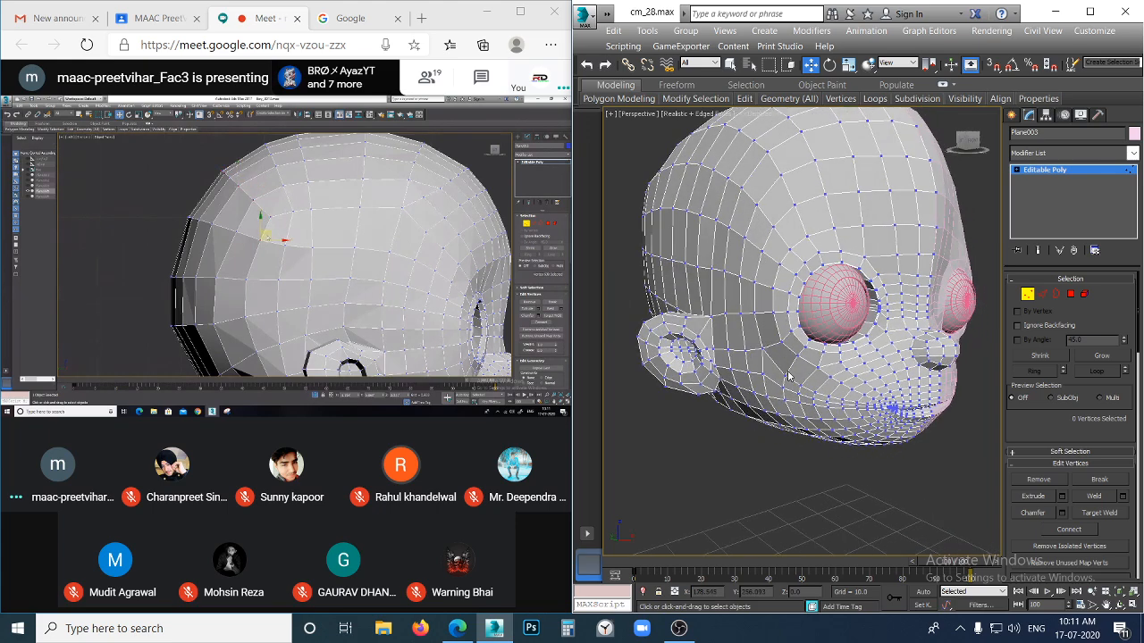
middle_click_drag(717, 389, 828, 432, "alt")
right_click(831, 465)
left_click(809, 315)
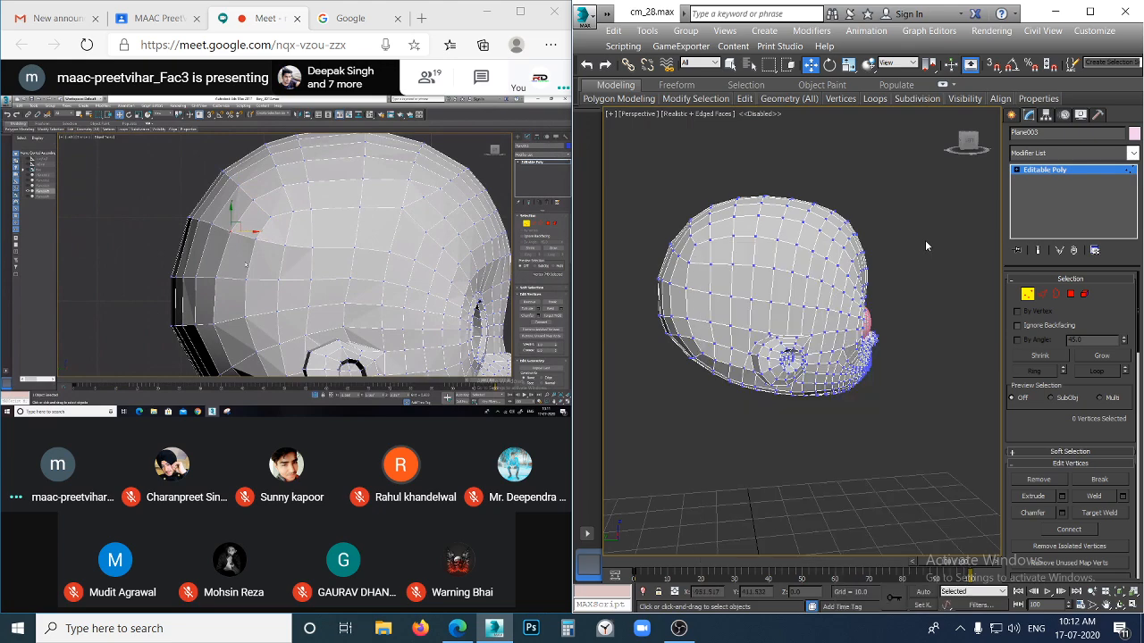
Switch to edge level and select the edge rings around the head above and through the ear in turn, clearing the selection
key("2")
left_click(709, 309)
key("alt+r")
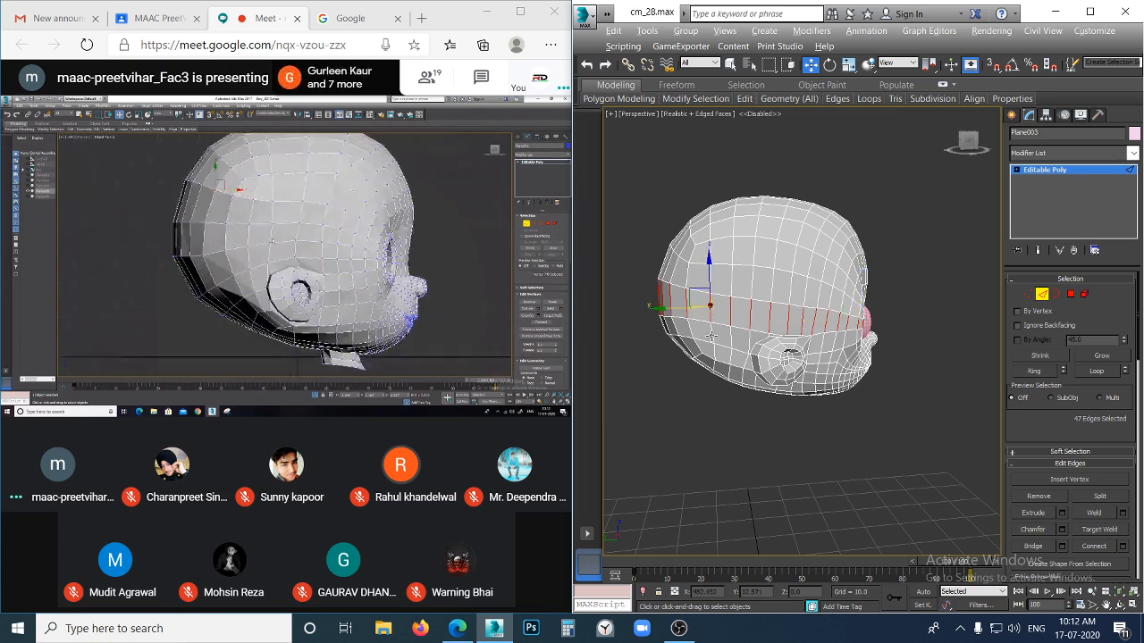
left_click(712, 336)
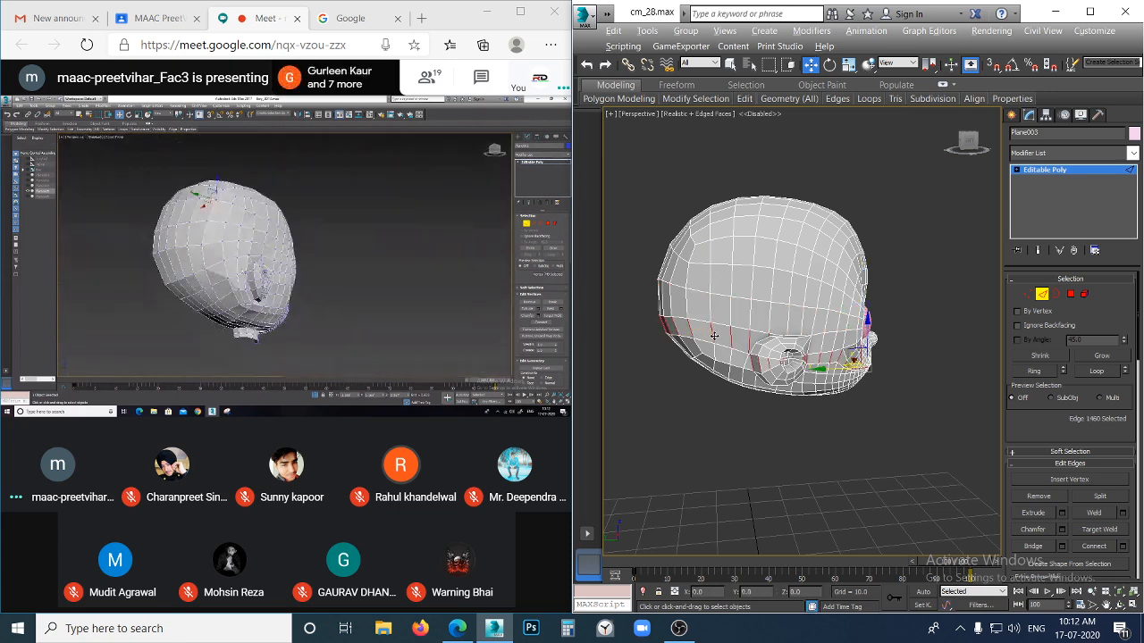
key("alt+r")
middle_click_drag(902, 449, 877, 418, "alt")
scroll(831, 418, "up", 3)
left_click(894, 432)
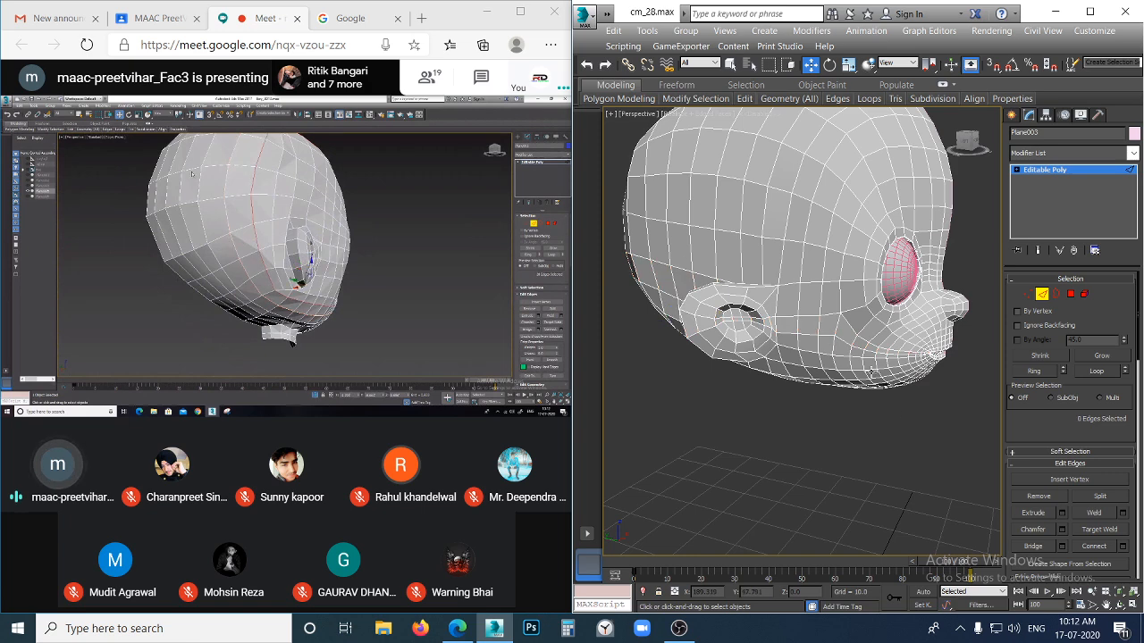
Select the cheek edge loop curving from below the eye's outer side to the mouth, apply Set Flow and clear the selection
scroll(871, 372, "up", 3)
left_click(861, 315)
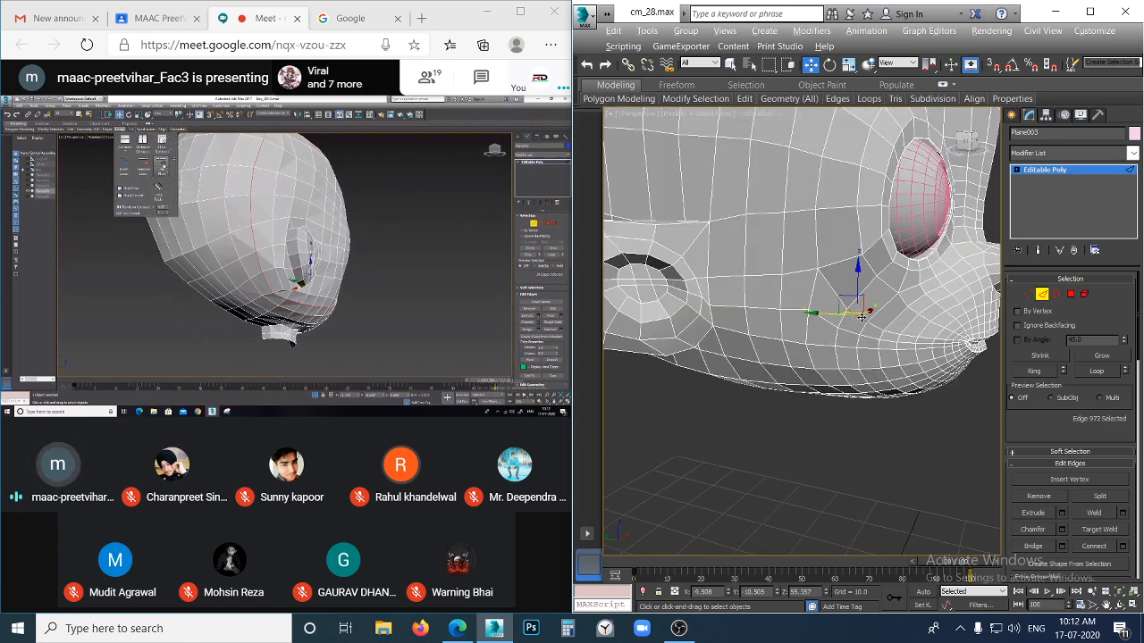
double_click(864, 325)
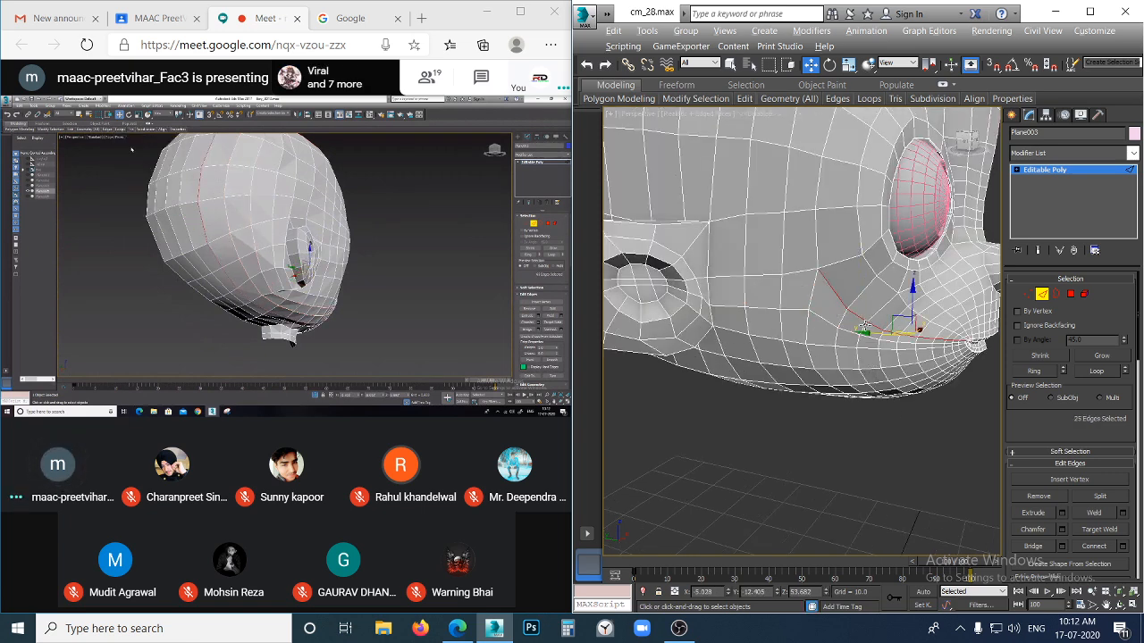
scroll(841, 342, "down", 5)
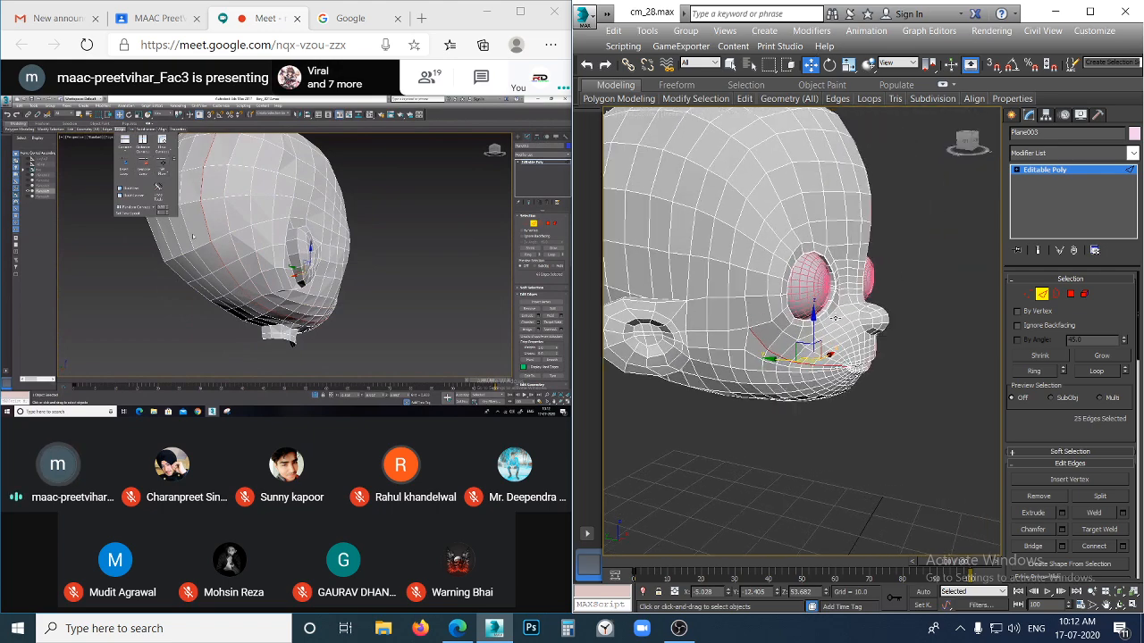
mouse_move(868, 102)
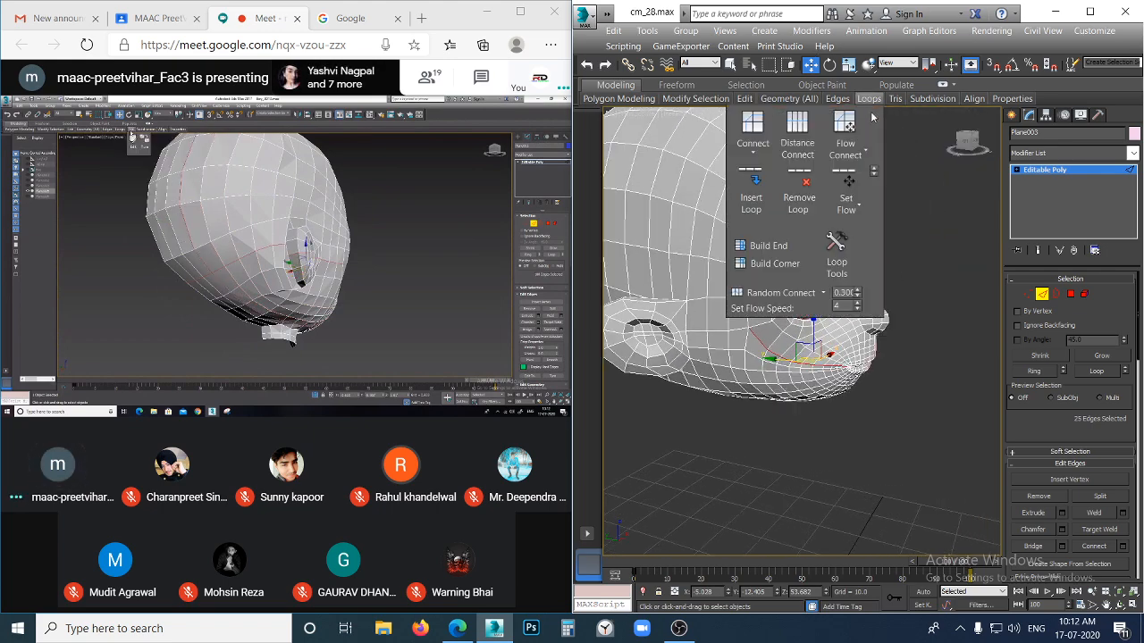
left_click(854, 178)
left_click(906, 444)
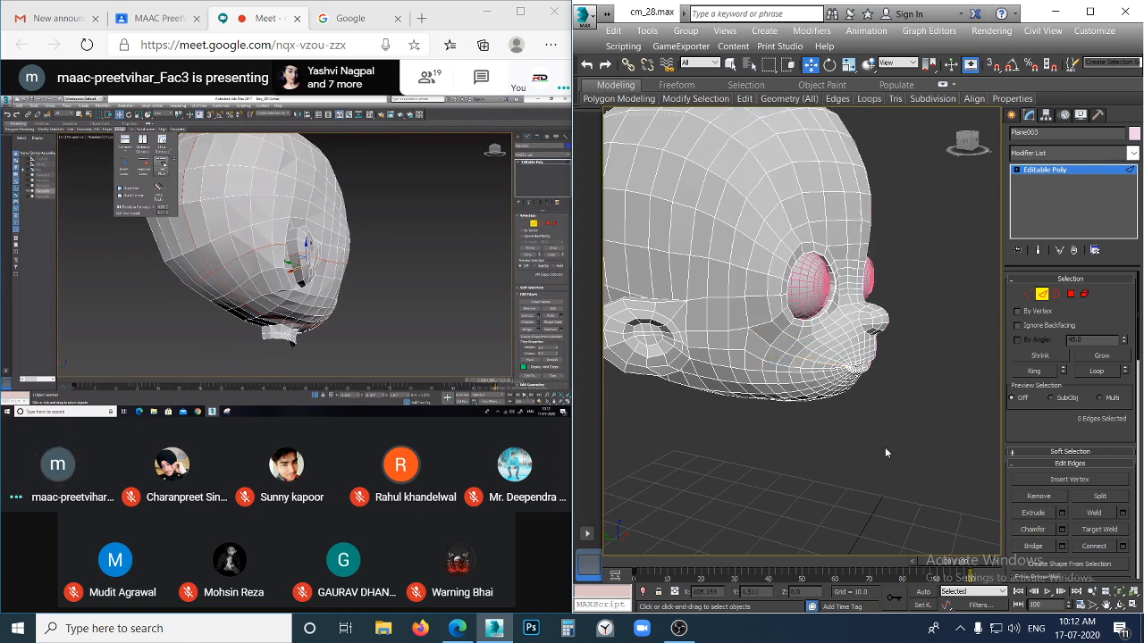
Apply Set Flow to the neighbouring cheek edge loop that starts closer under the eye and ends at the mouth, then deselect it
scroll(801, 376, "up", 3)
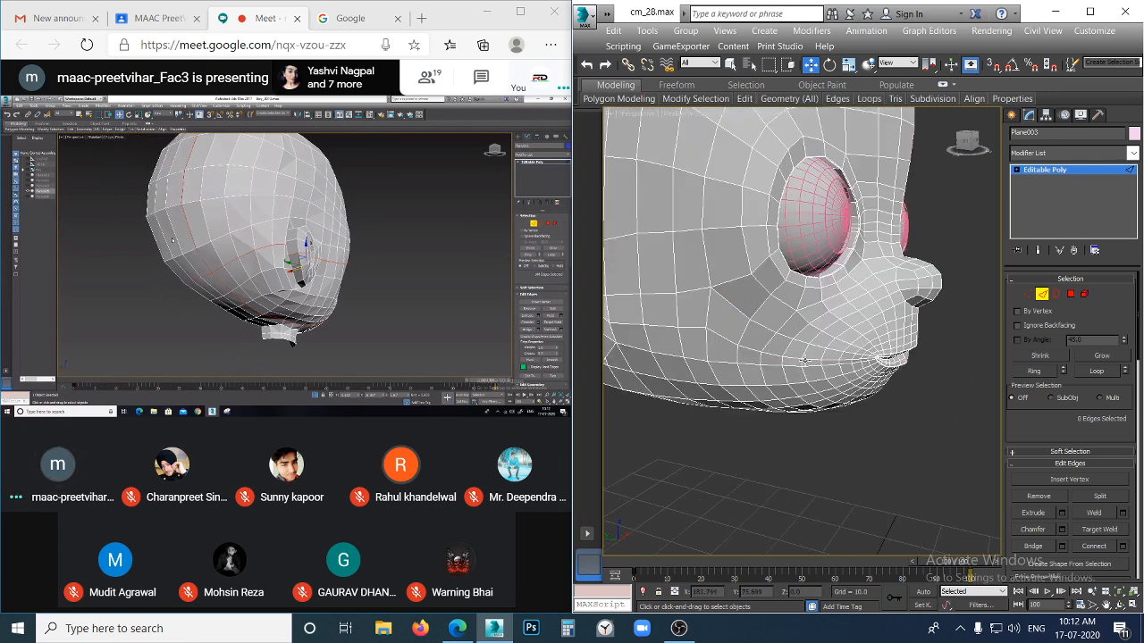
left_click(801, 315)
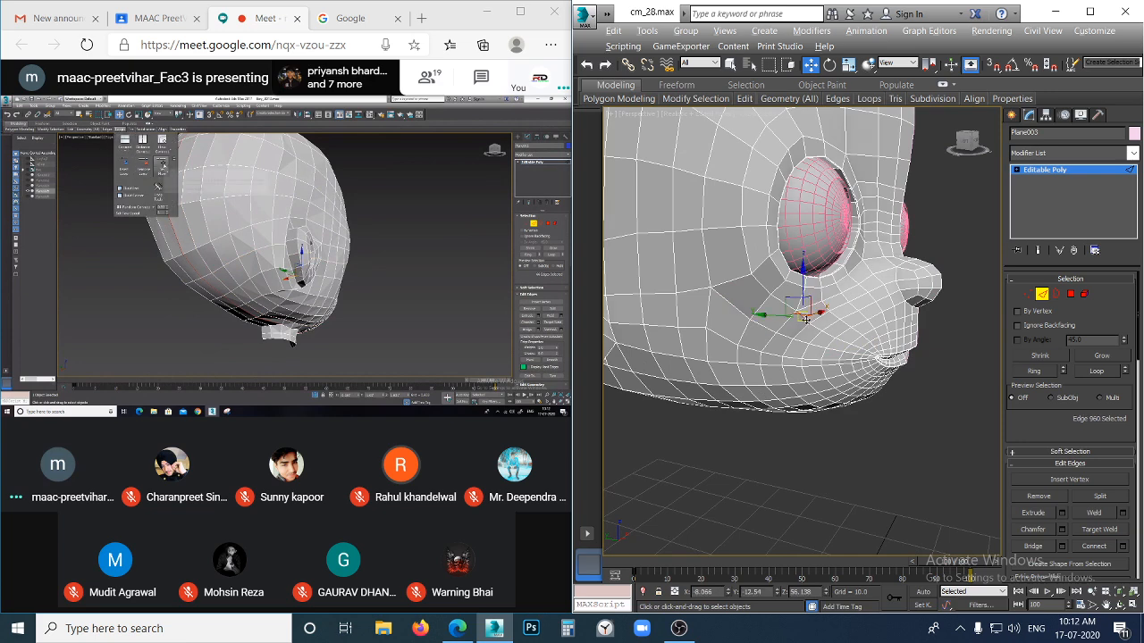
double_click(806, 319)
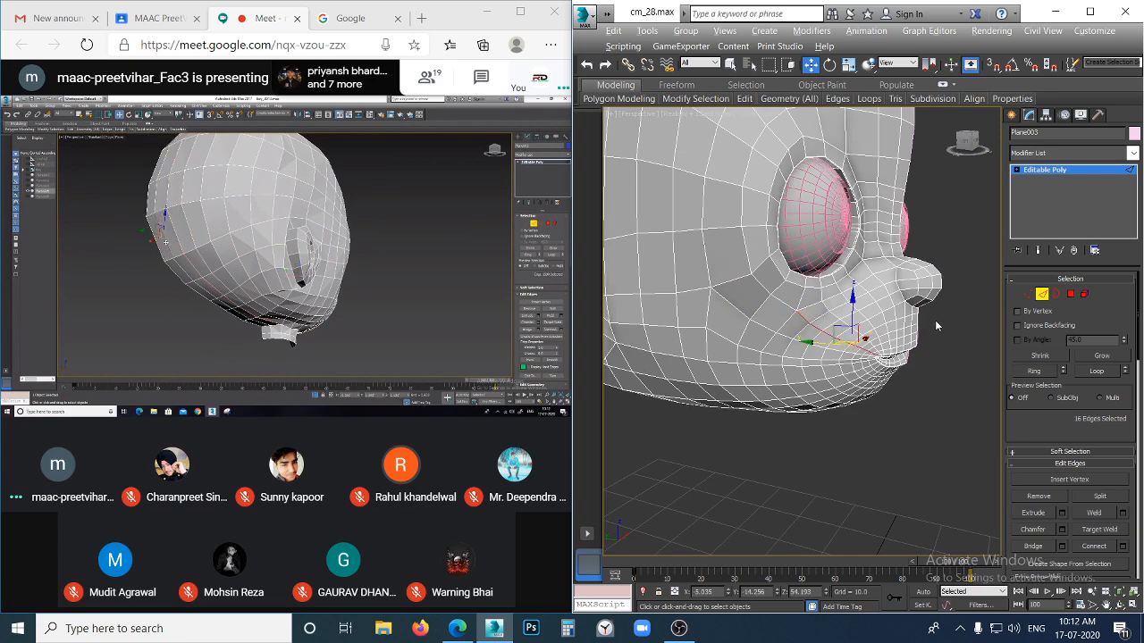
left_click(869, 98)
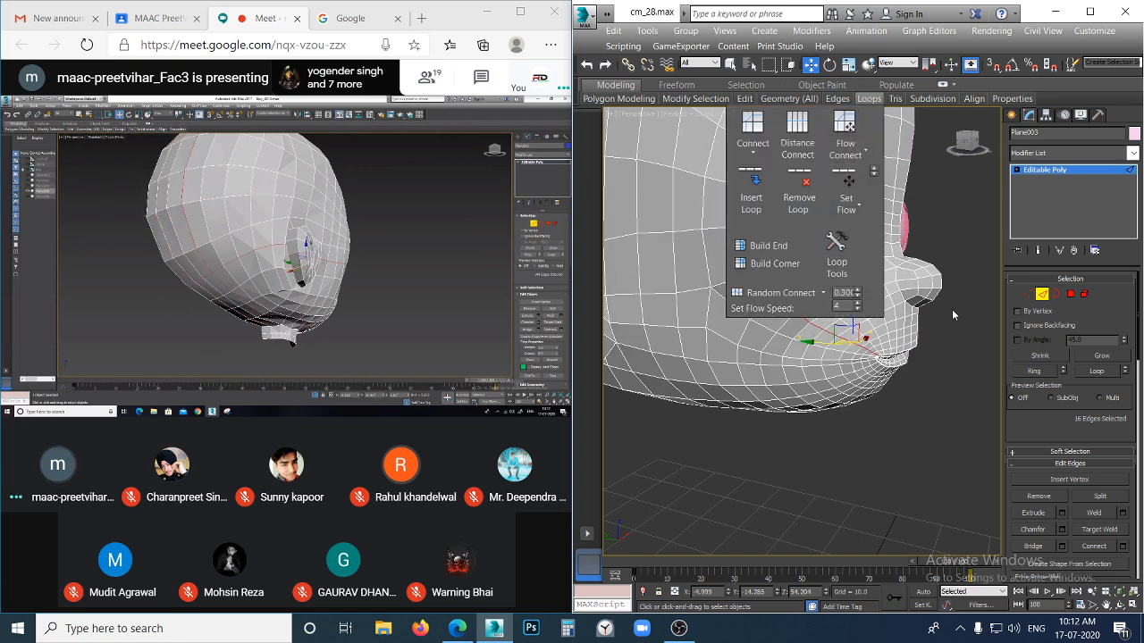
left_click(951, 375)
Select the short edge loop below the eye running toward the nose, apply Set Flow and clear the selection
scroll(831, 347, "down", 6)
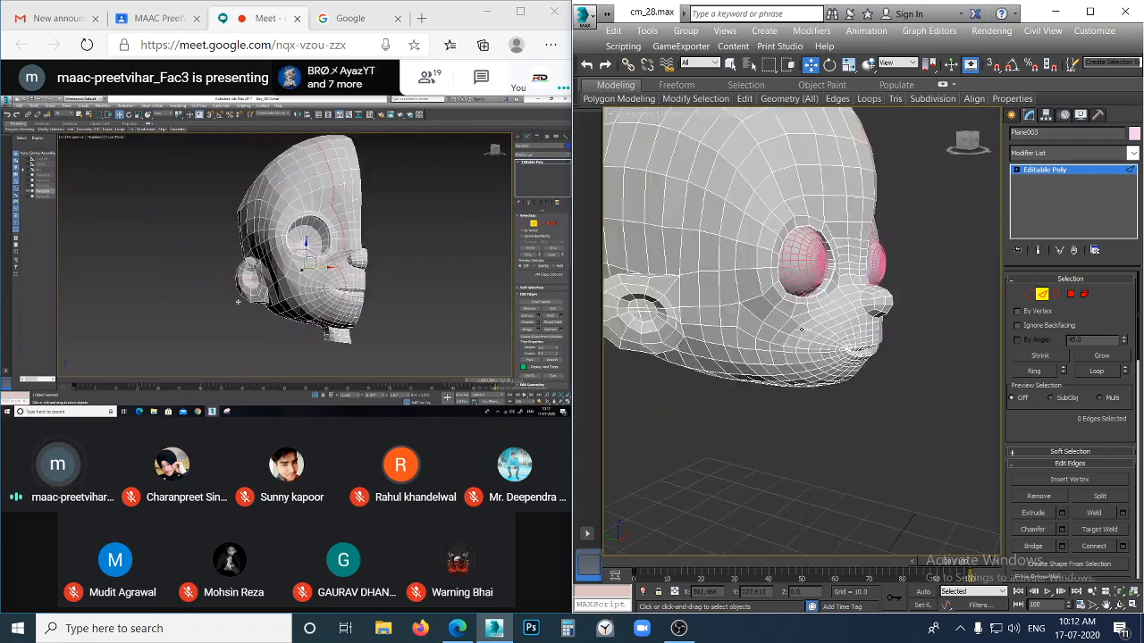
middle_click_drag(853, 351, 822, 359, "alt")
scroll(779, 304, "up", 8)
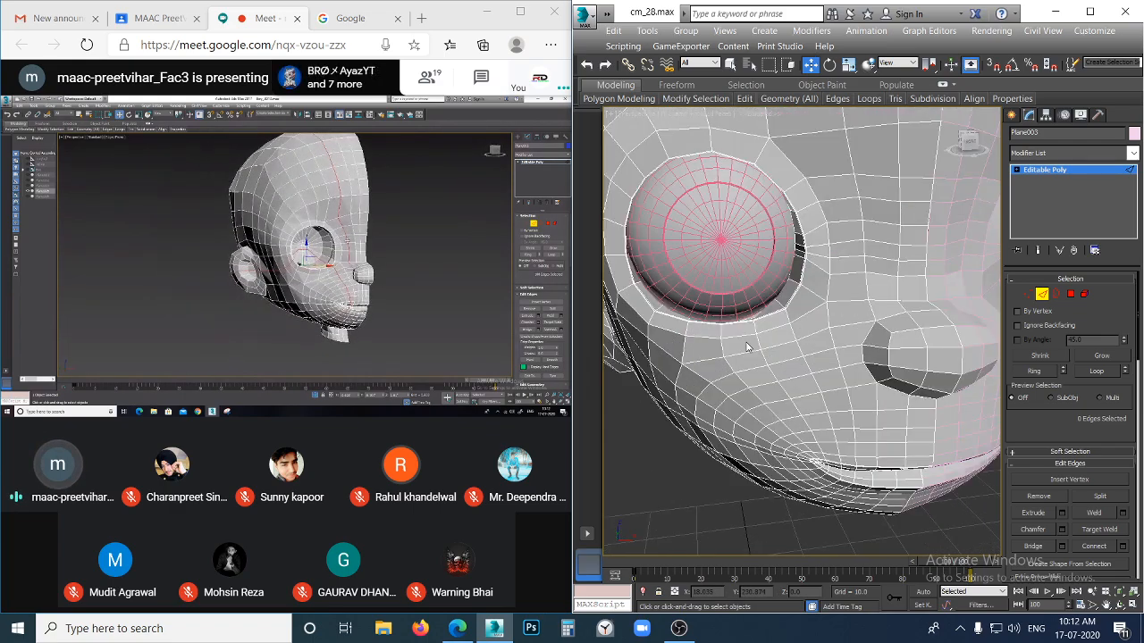
left_click(779, 266)
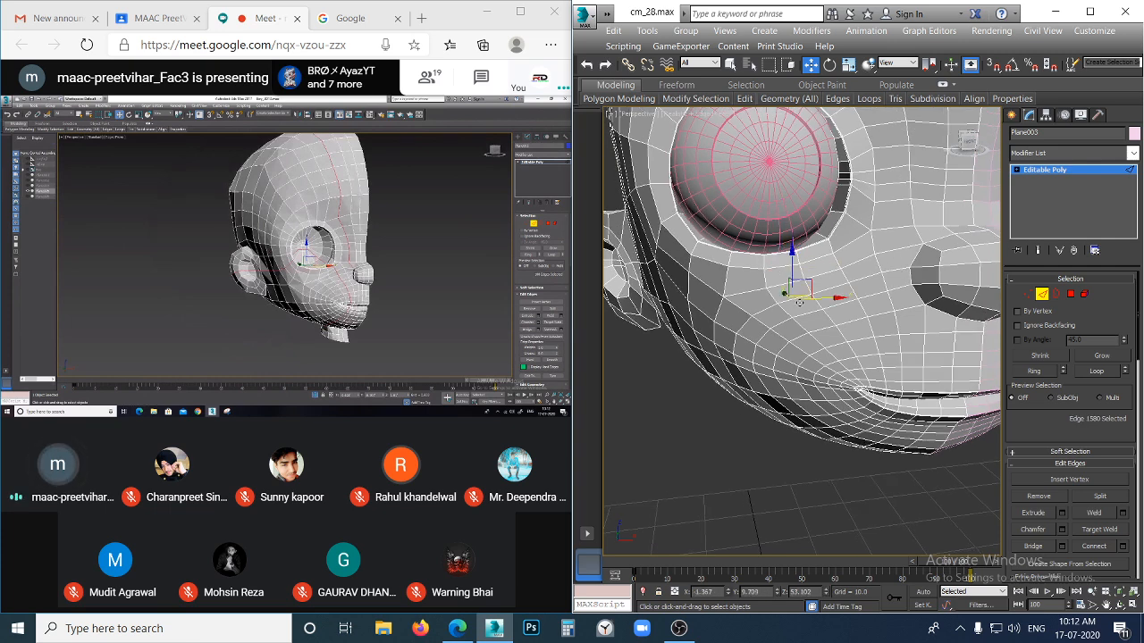
key("alt+l")
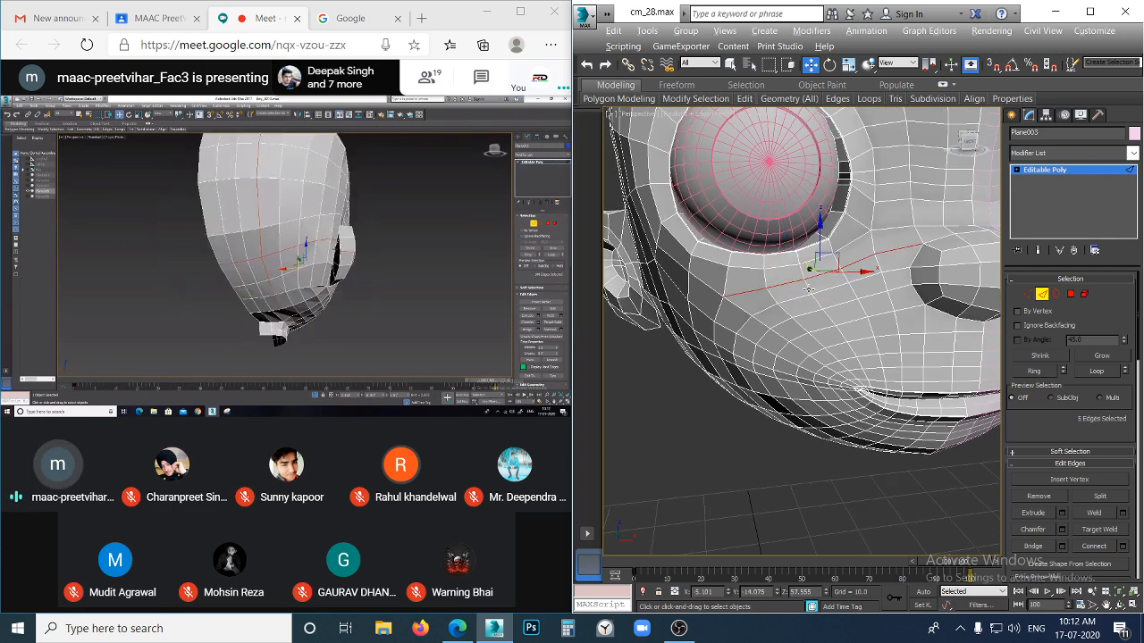
scroll(807, 288, "up", 4)
scroll(753, 345, "down", 4)
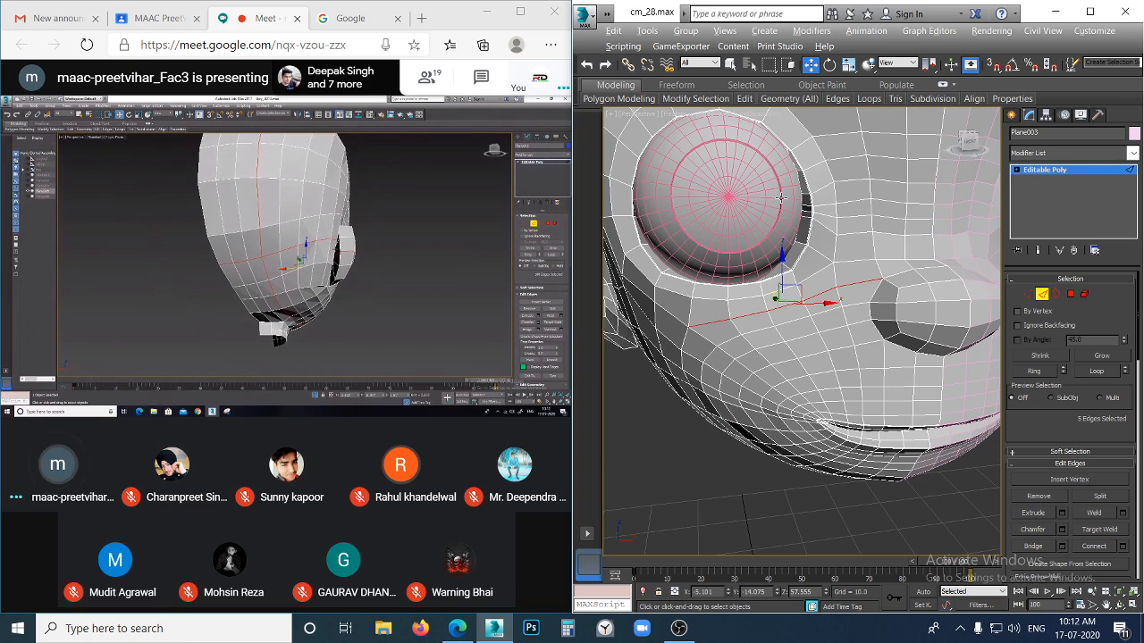
mouse_move(869, 98)
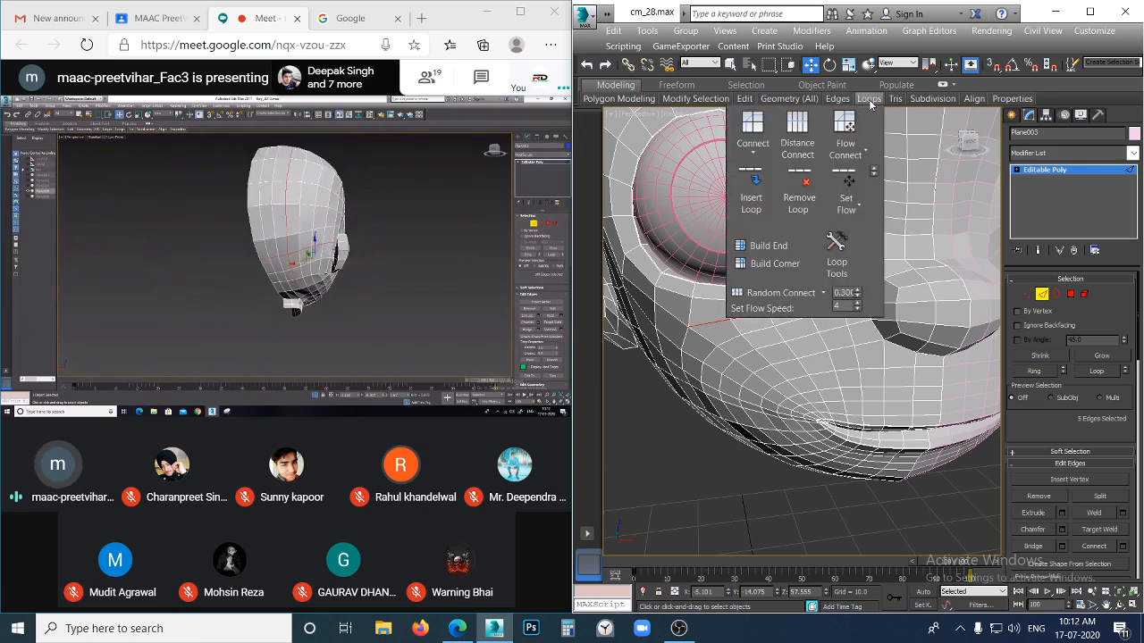
left_click(848, 182)
left_click(726, 484)
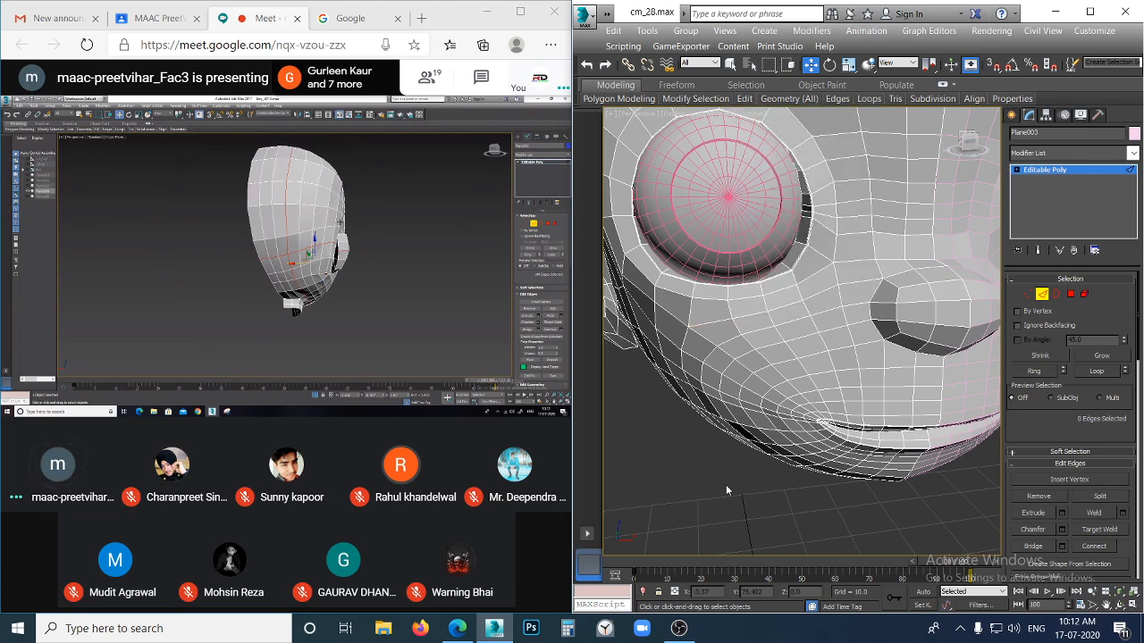
Examine the smoothed cheek and mouth edge flow up close and from the front of the whole head
scroll(724, 485, "down", 5)
scroll(755, 434, "up", 8)
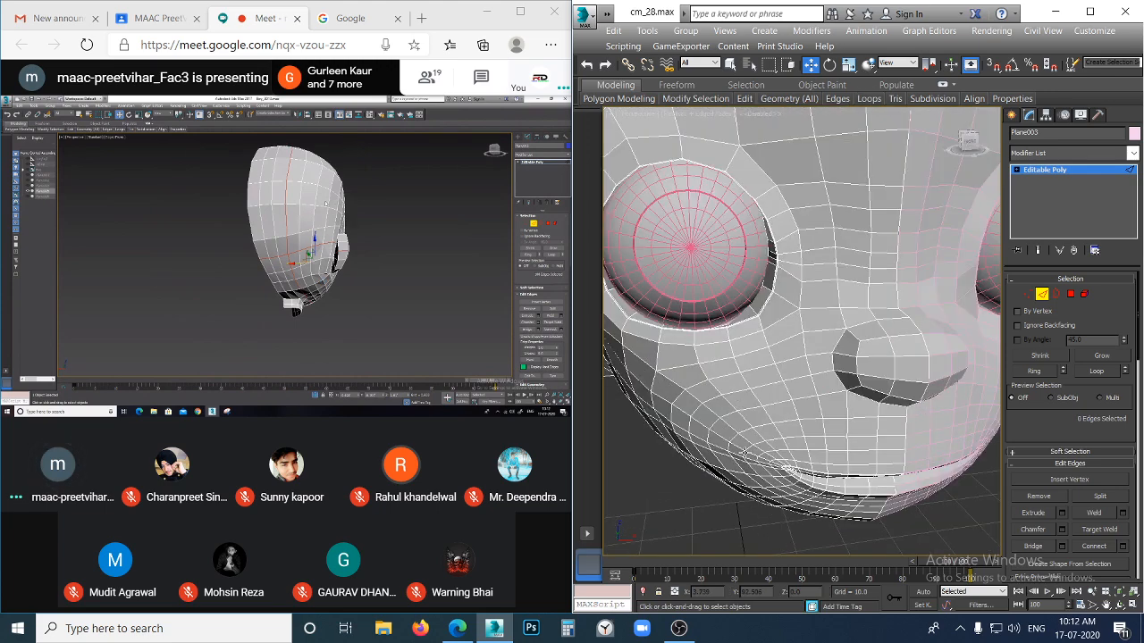
scroll(756, 432, "down", 8)
mouse_move(756, 432)
middle_mouse_down("alt")
mouse_move(709, 400)
mouse_move(738, 420)
middle_mouse_up("alt")
scroll(709, 401, "up", 2)
mouse_move(337, 334)
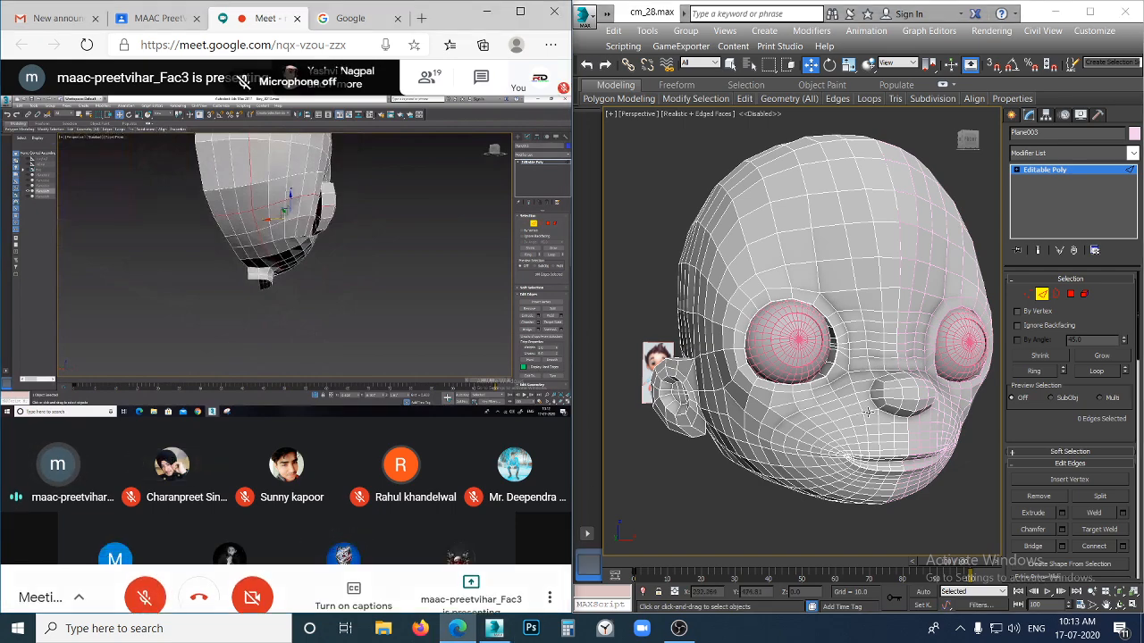
Save the scene as cm_29.max and maximize the 3ds Max window
scroll(871, 411, "down", 5)
scroll(824, 430, "down", 3)
scroll(840, 418, "up", 3)
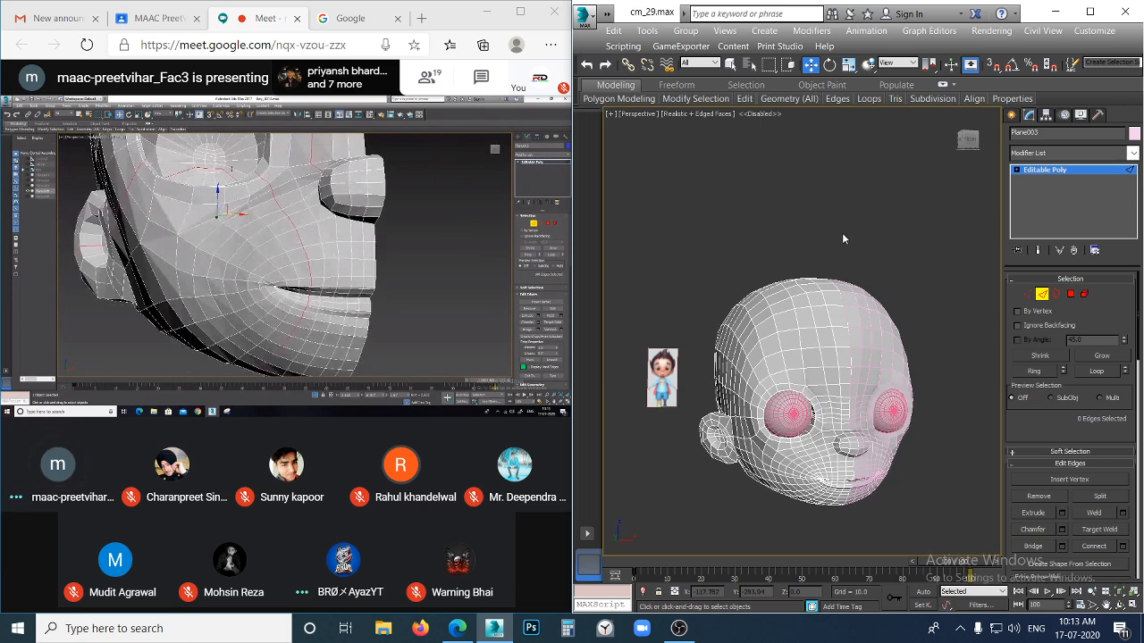
left_click(1091, 11)
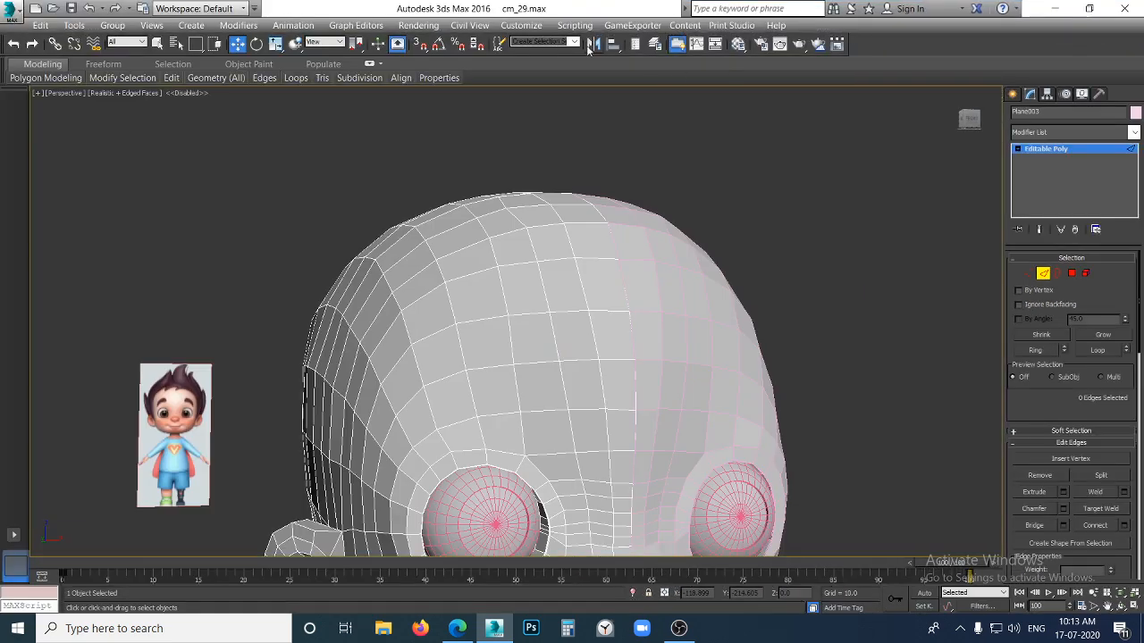
Switch to the Google Classroom stream in the browser and remove the cm_28.max attachment from the draft post
left_click(1055, 7)
left_click(521, 14)
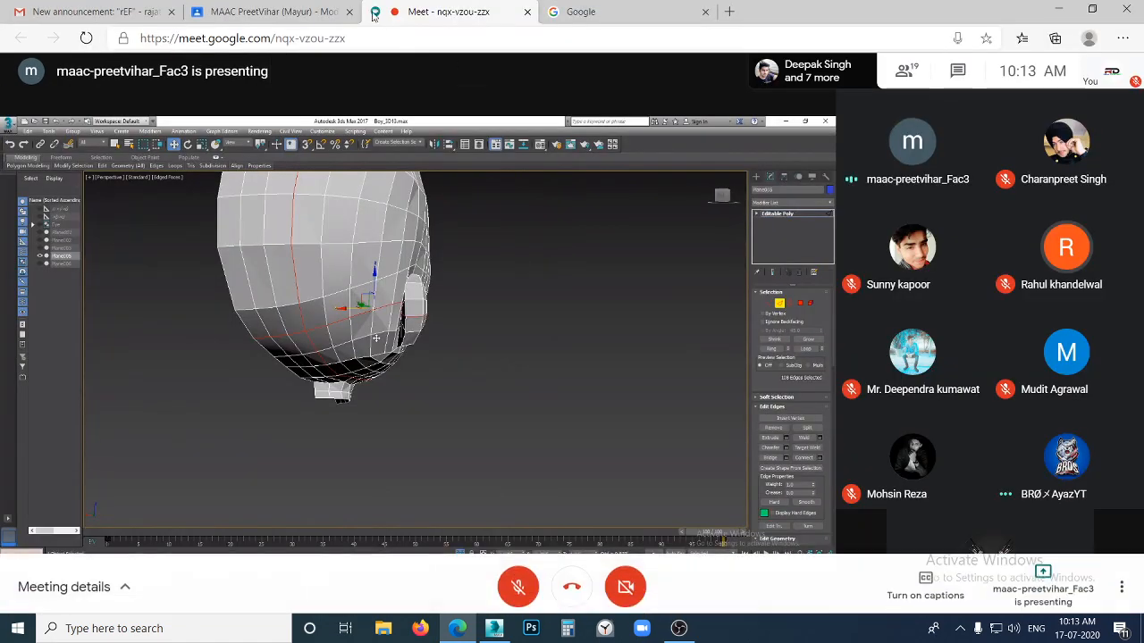
left_click(313, 7)
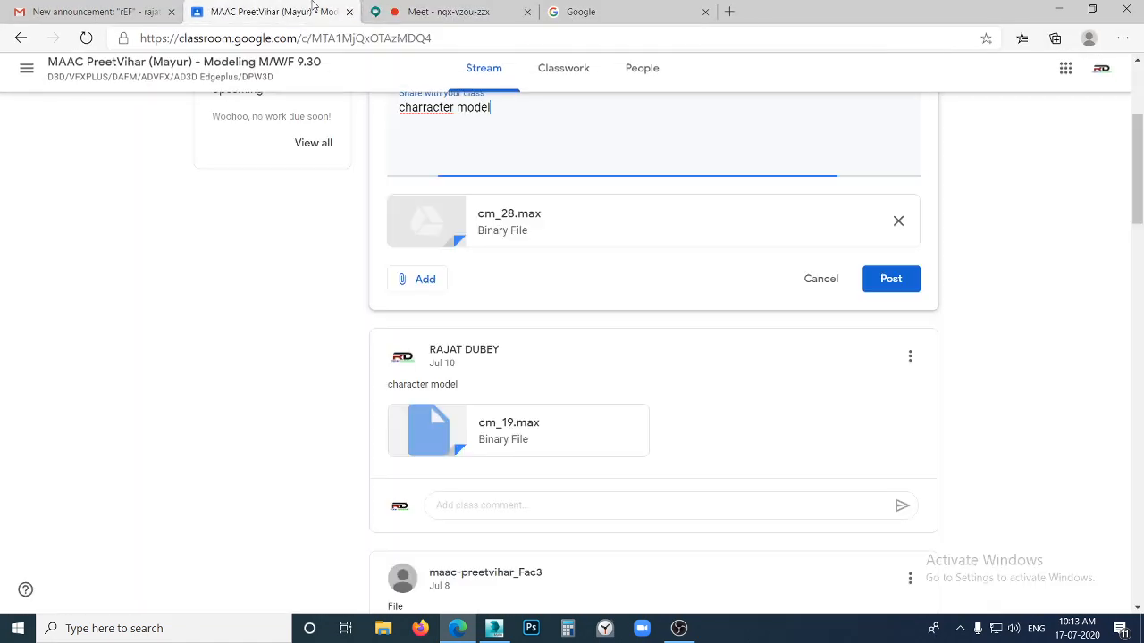
scroll(565, 354, "up", 3)
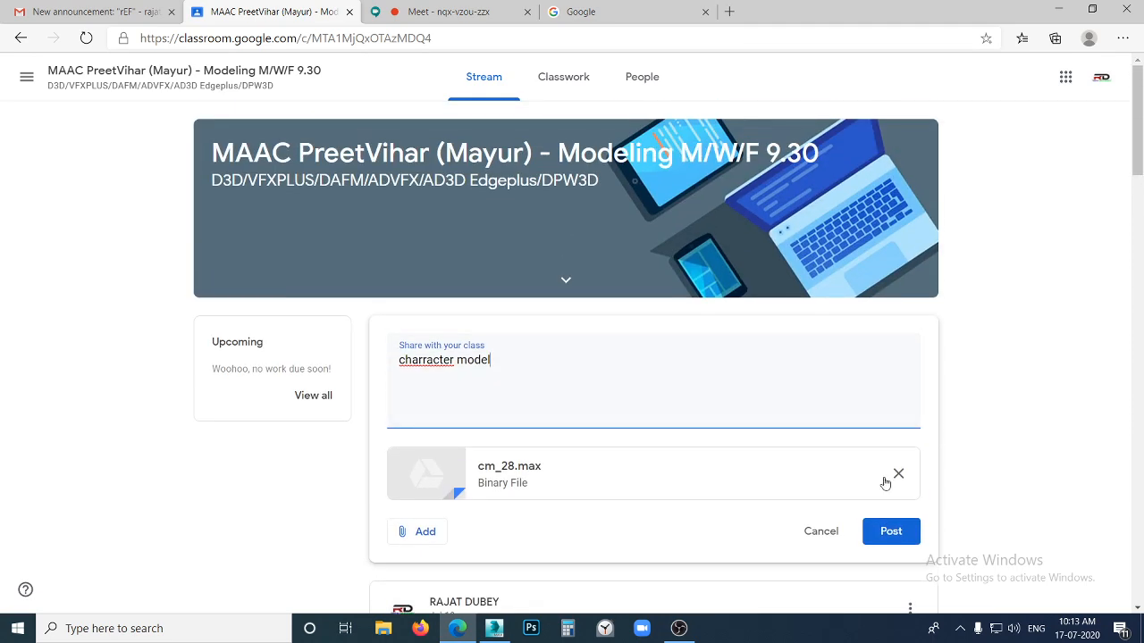
left_click(898, 476)
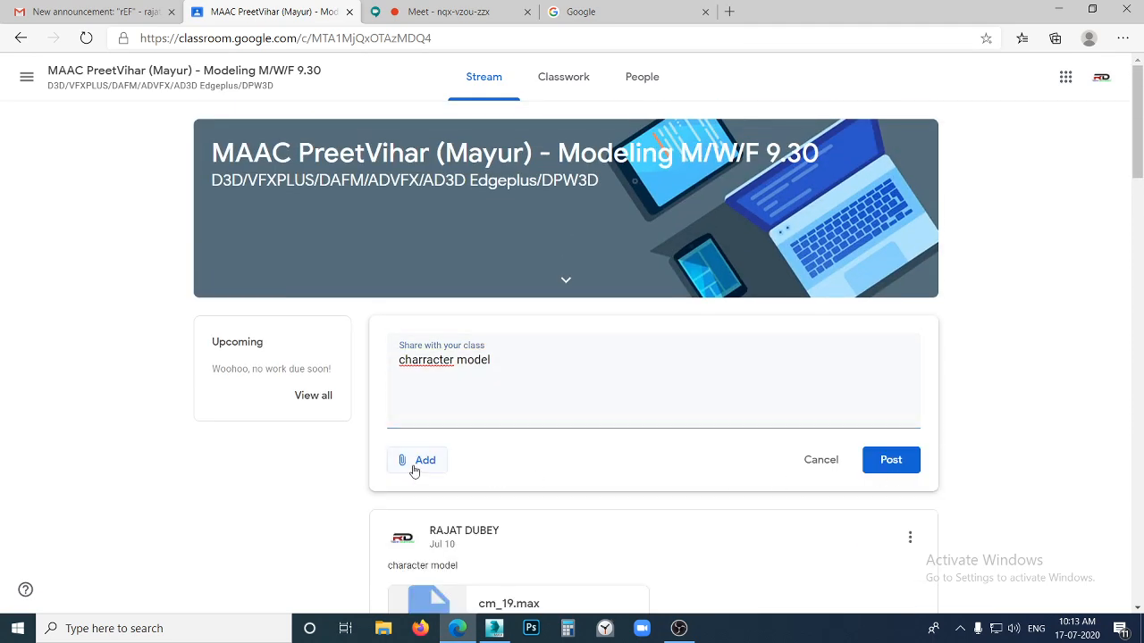
left_click(416, 460)
left_click(438, 540)
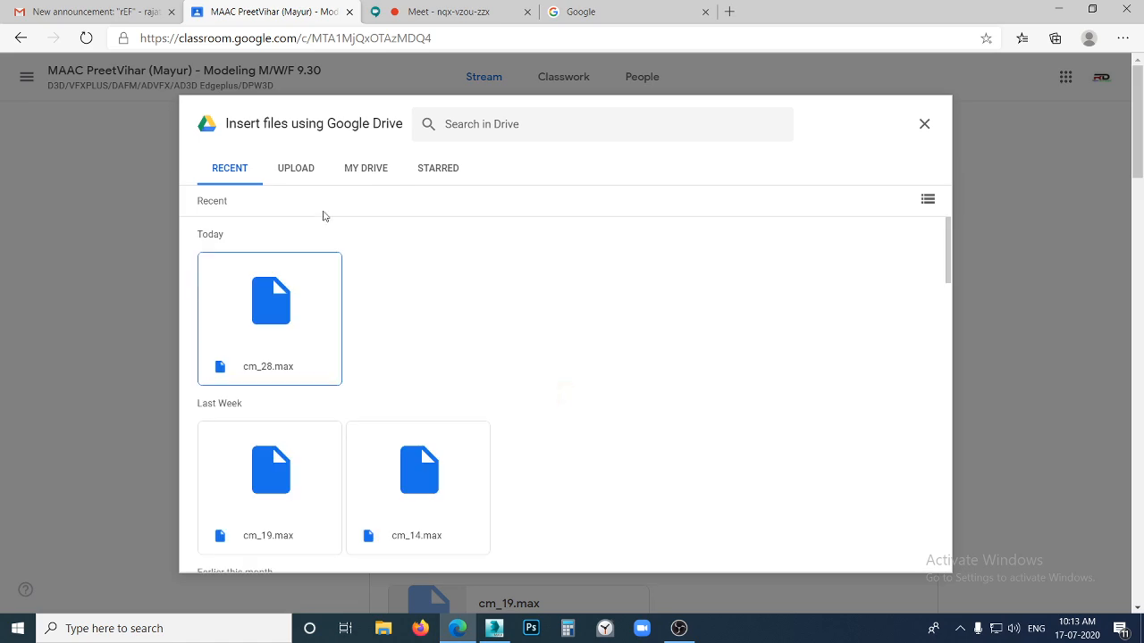
scroll(329, 390, "down", 2)
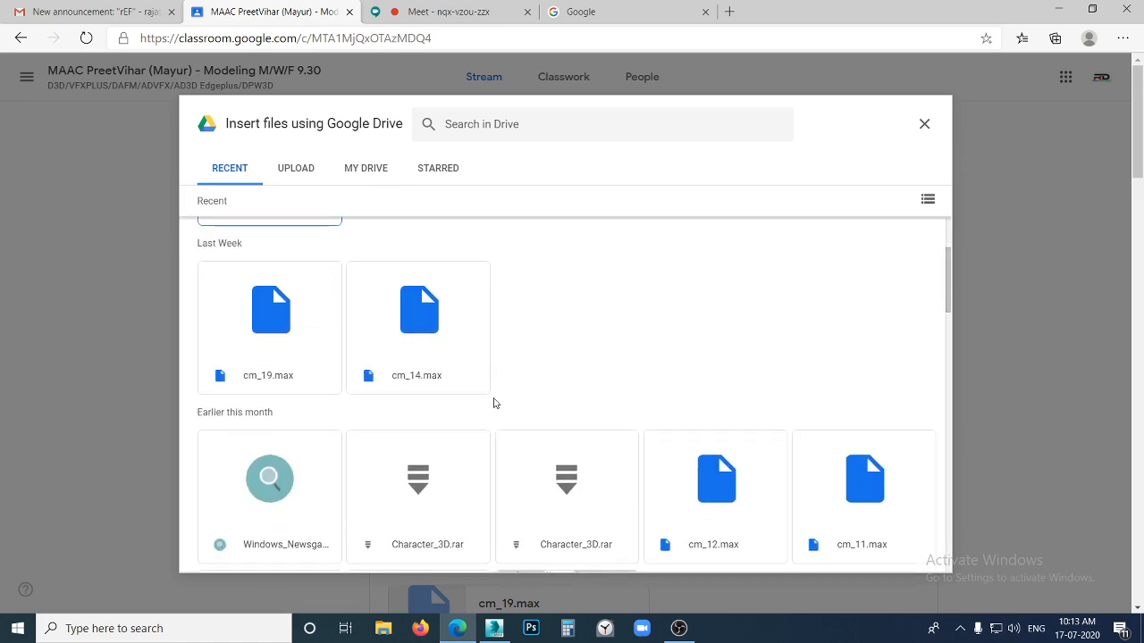
scroll(554, 357, "down", 2)
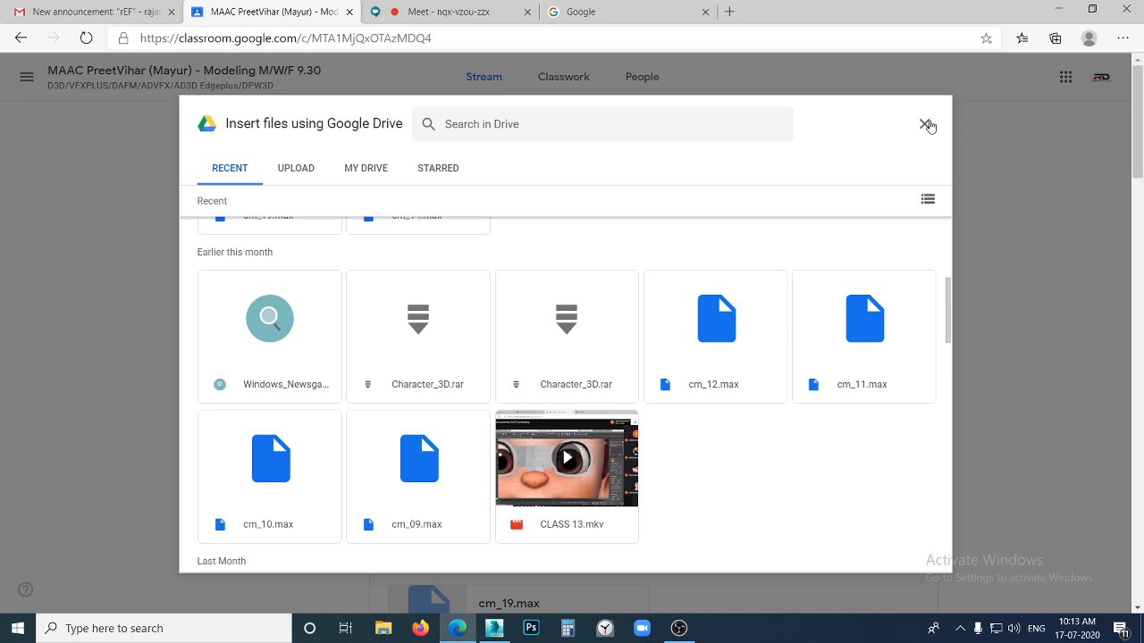
left_click(925, 124)
Upload cm_29.max from the computer as the attachment of the "charracter model" draft post
left_click(422, 464)
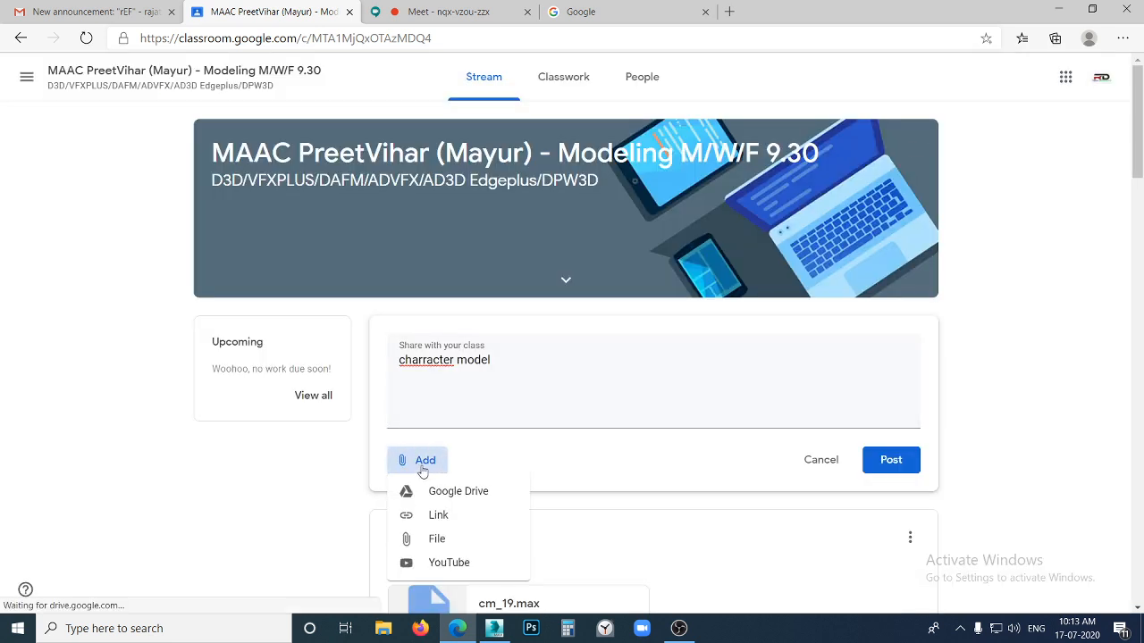
left_click(450, 543)
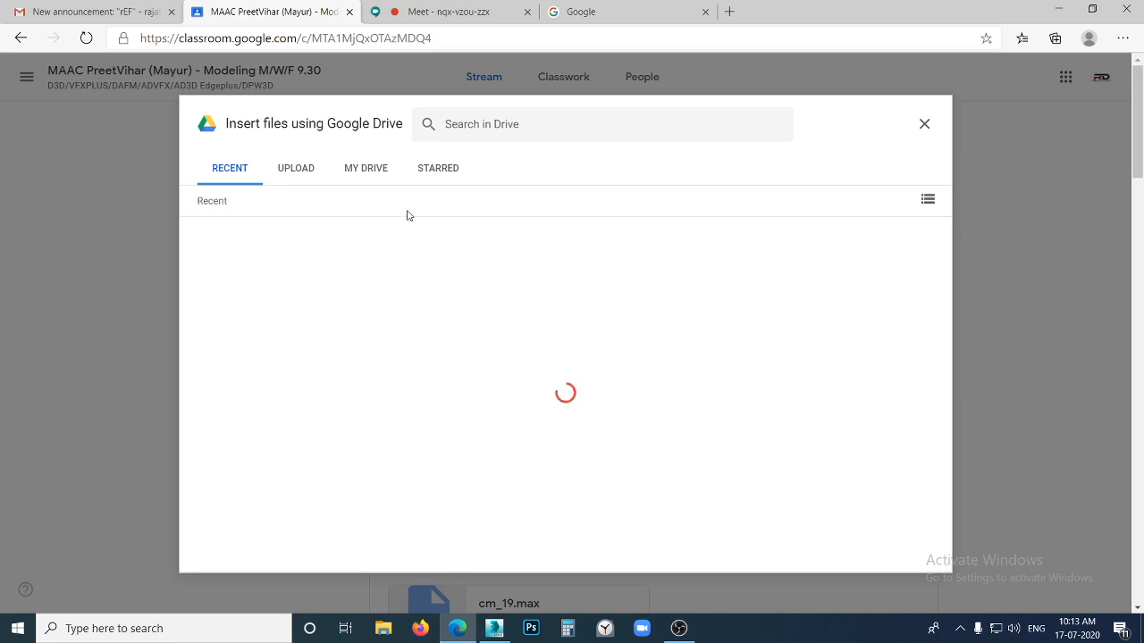
scroll(385, 403, "down", 5)
scroll(387, 407, "down", 2)
scroll(393, 357, "up", 10)
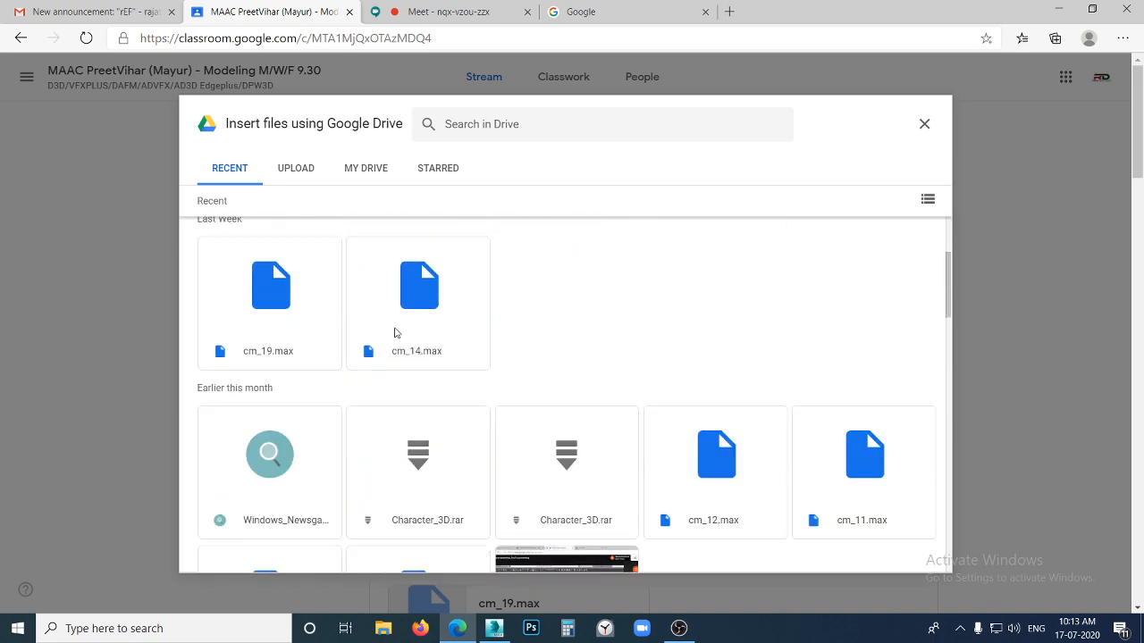
left_click(300, 174)
left_click(561, 428)
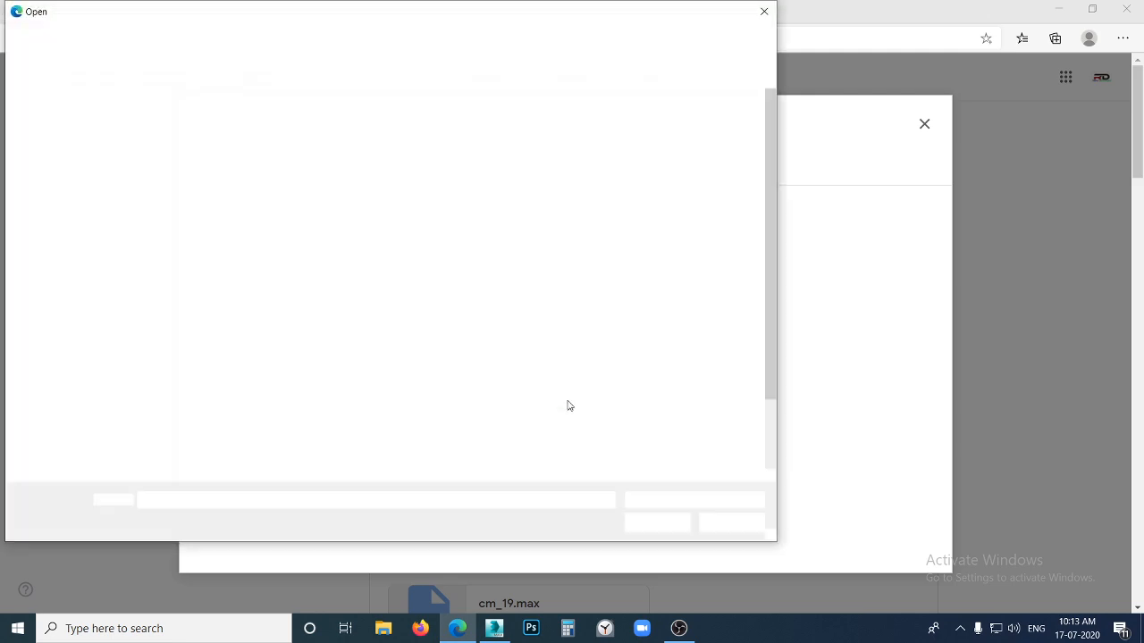
scroll(228, 451, "down", 2)
left_click(259, 473)
left_click(654, 525)
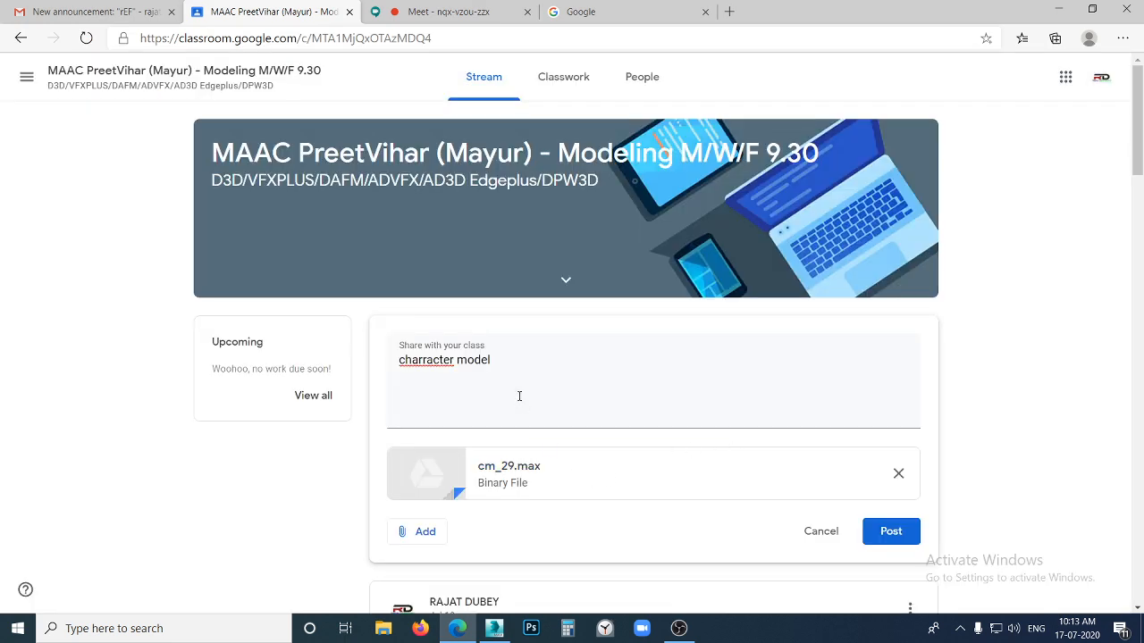
Return to the Google Meet lesson and unmute the microphone to speak, muting it again after each of two turns
left_click(446, 11)
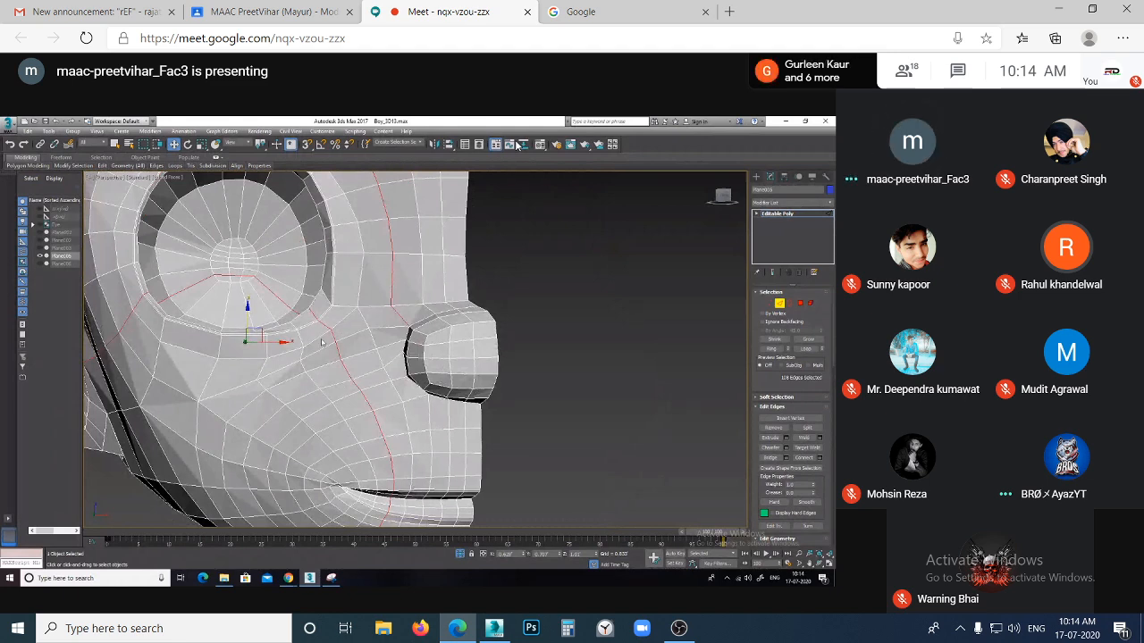
left_click(520, 586)
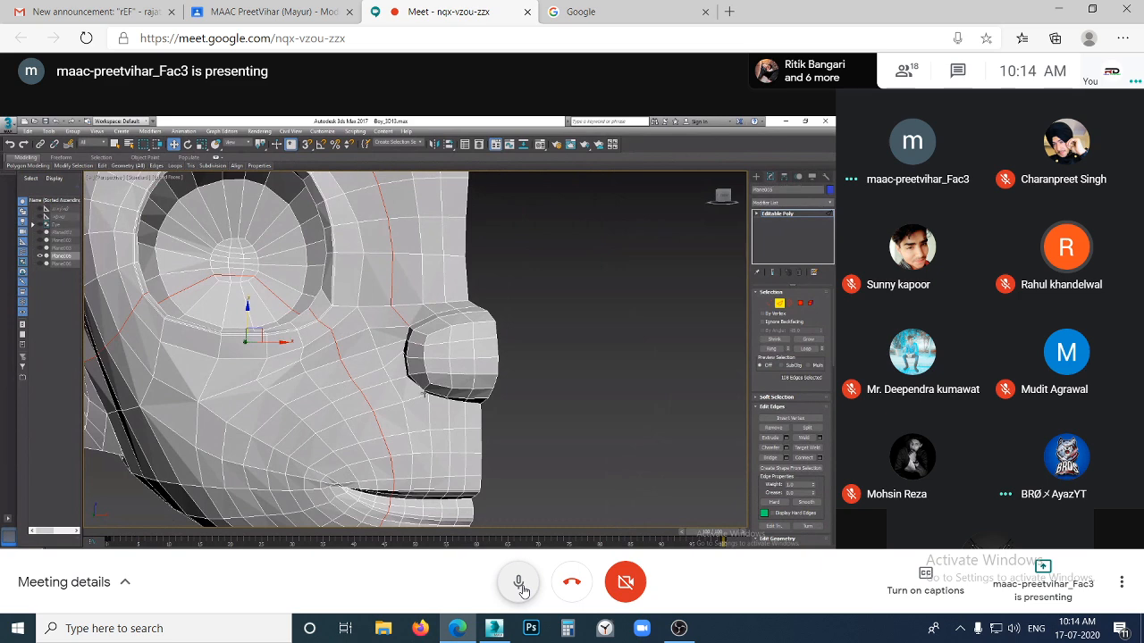
left_click(519, 585)
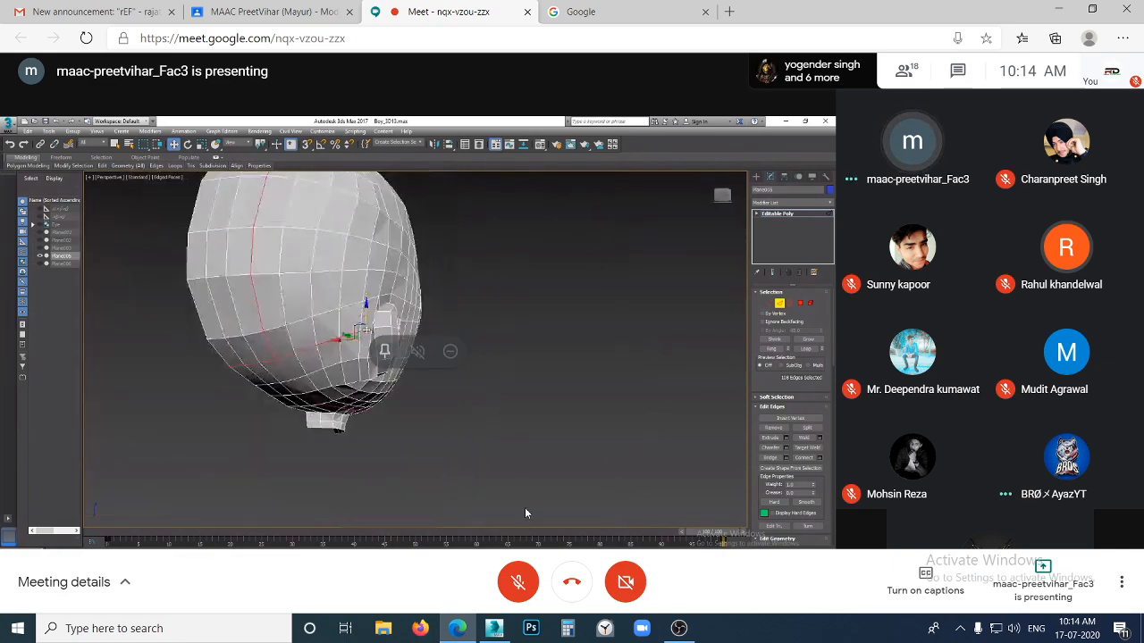
left_click(521, 588)
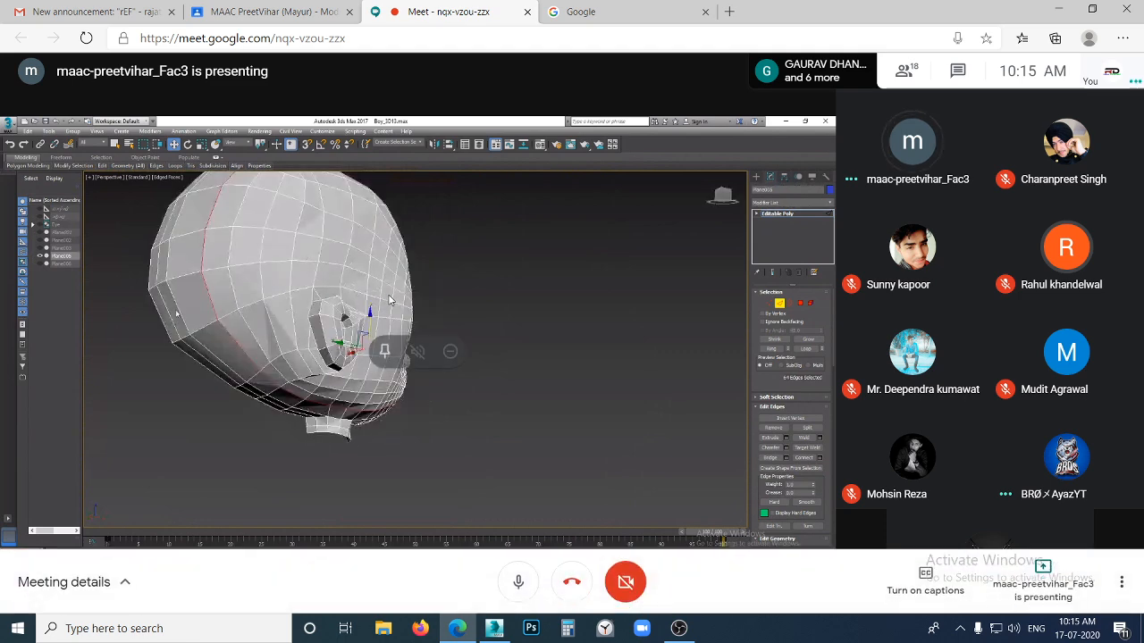
left_click(527, 582)
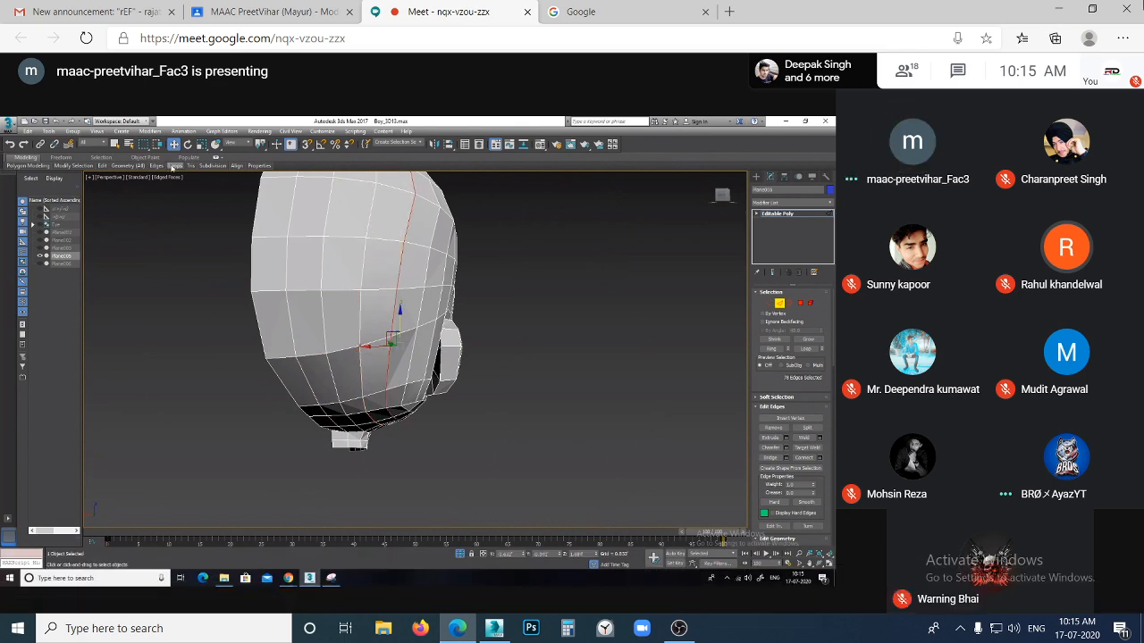
left_click(608, 12)
left_click(447, 12)
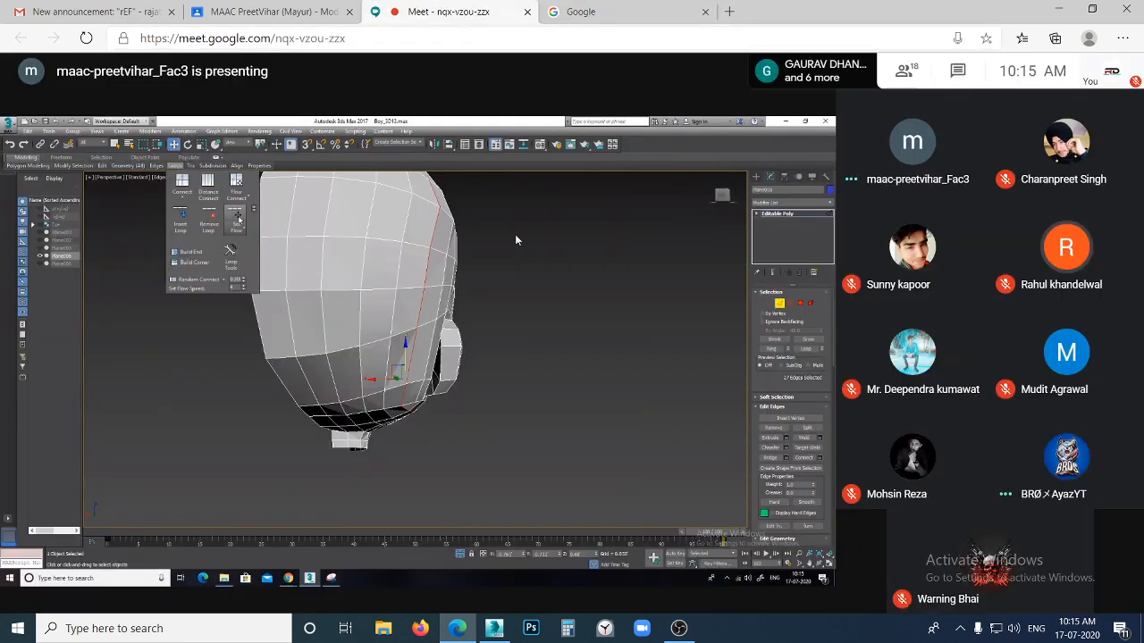
mouse_move(912, 152)
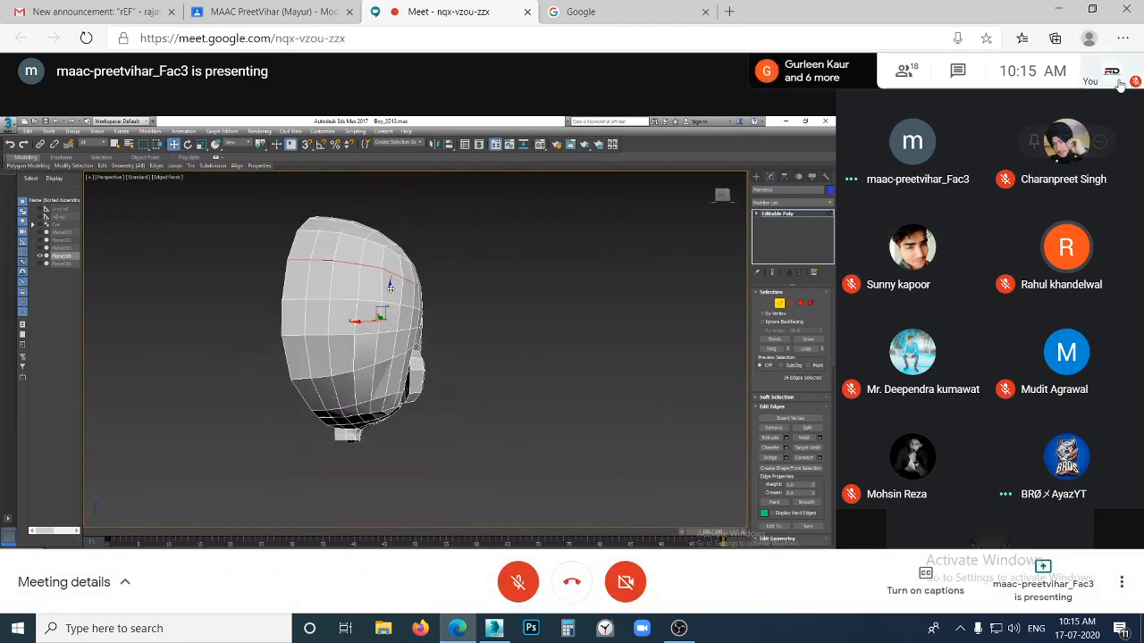
left_click(1117, 78)
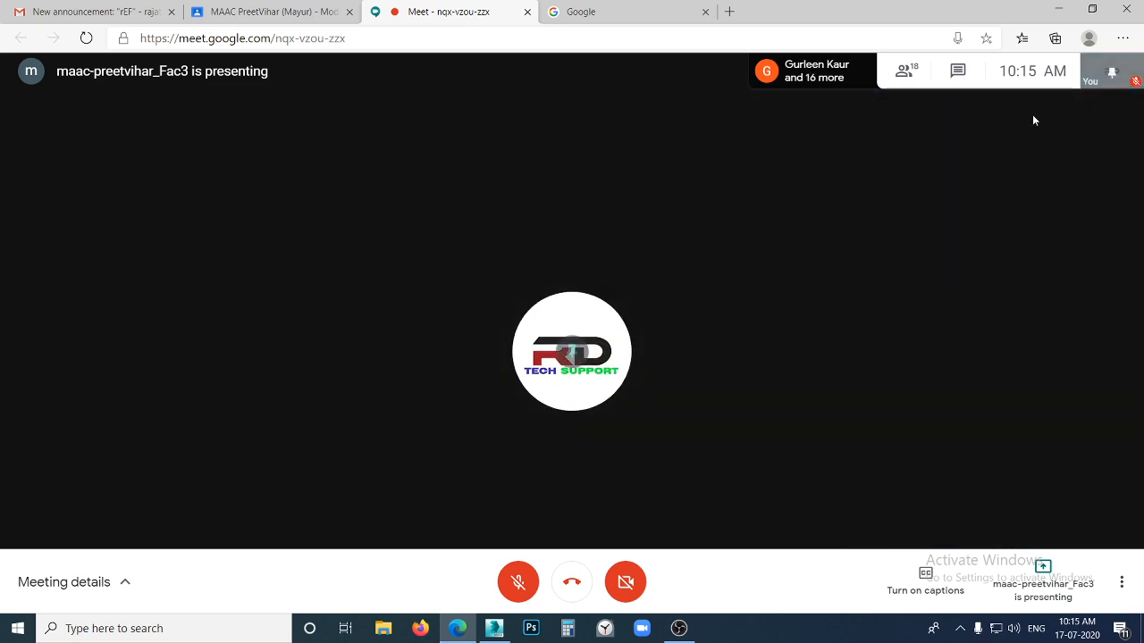
left_click(1111, 73)
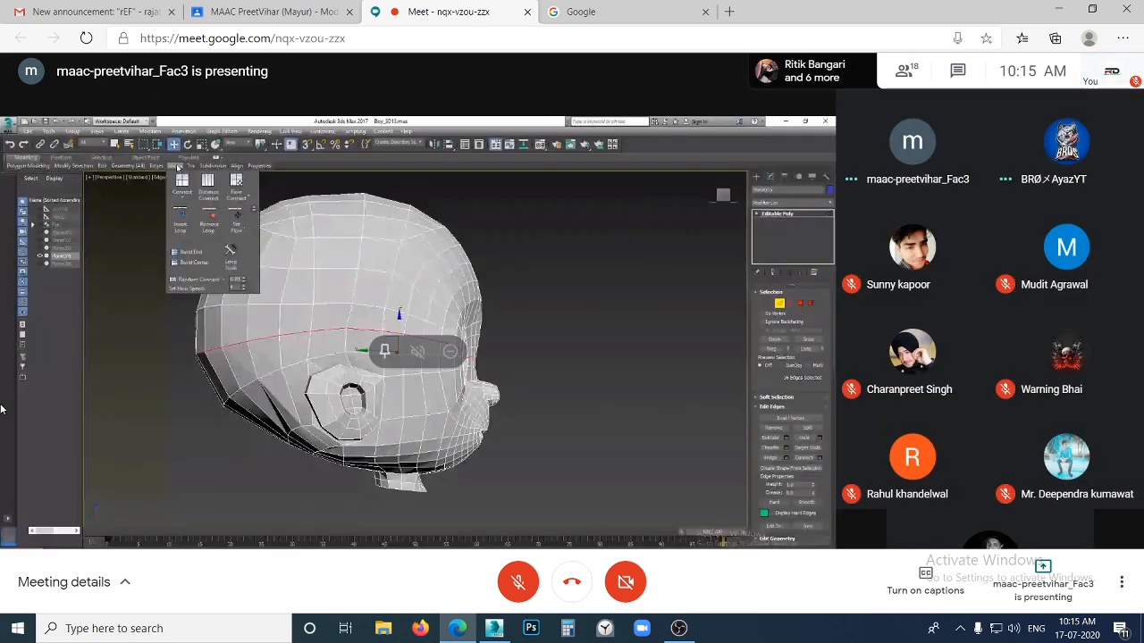
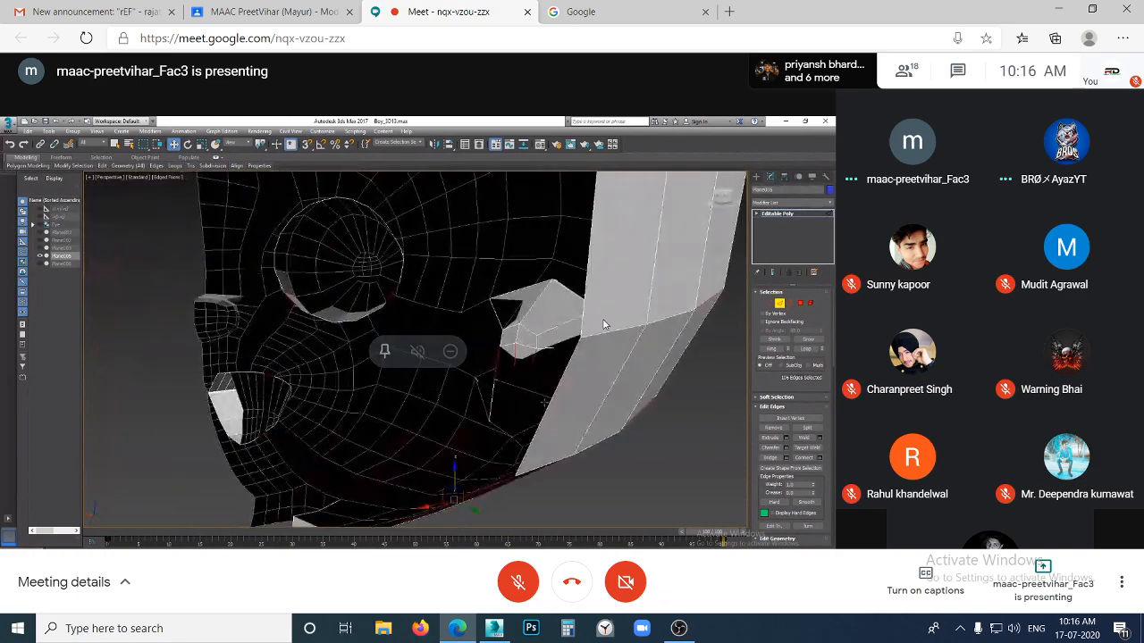
Switch to 3ds Max and examine the head's forehead, eye, nose and mouth topology, comparing it with the lesson in Google Meet
left_click(506, 629)
scroll(586, 411, "down", 4)
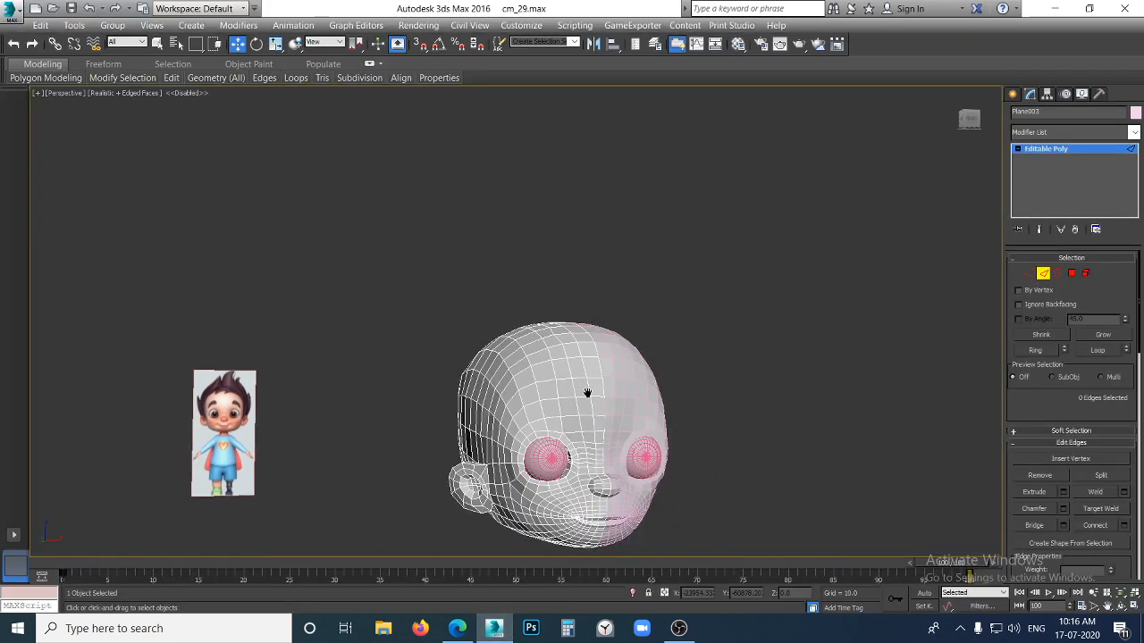
middle_click_drag(587, 401, 590, 308)
scroll(518, 390, "up", 3)
scroll(570, 341, "up", 3)
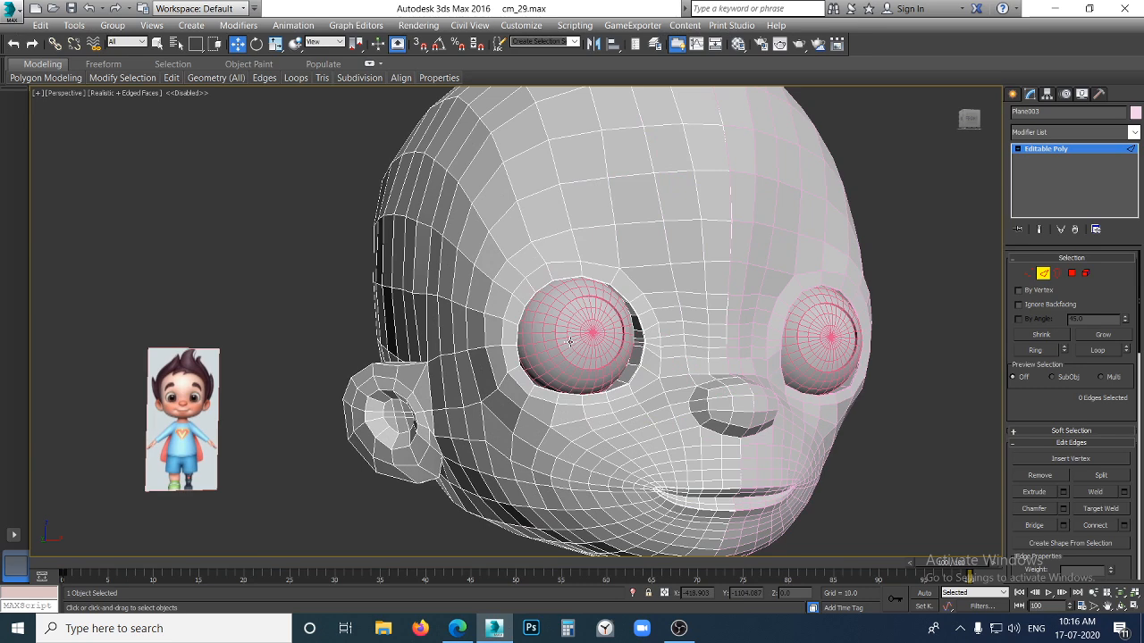
scroll(569, 341, "down", 3)
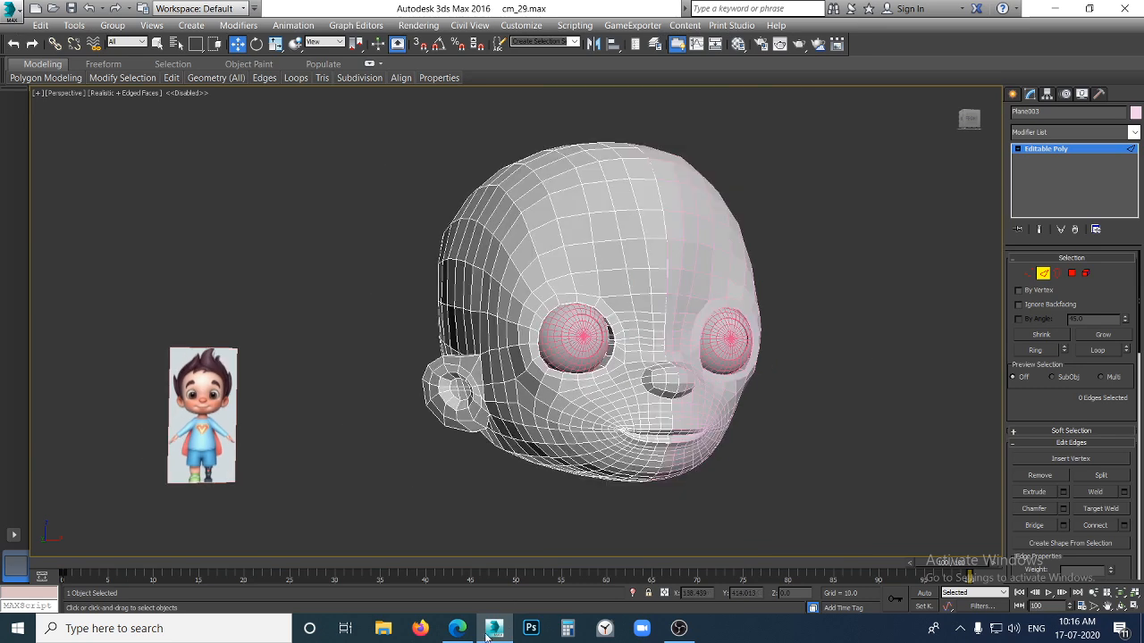
left_click(457, 629)
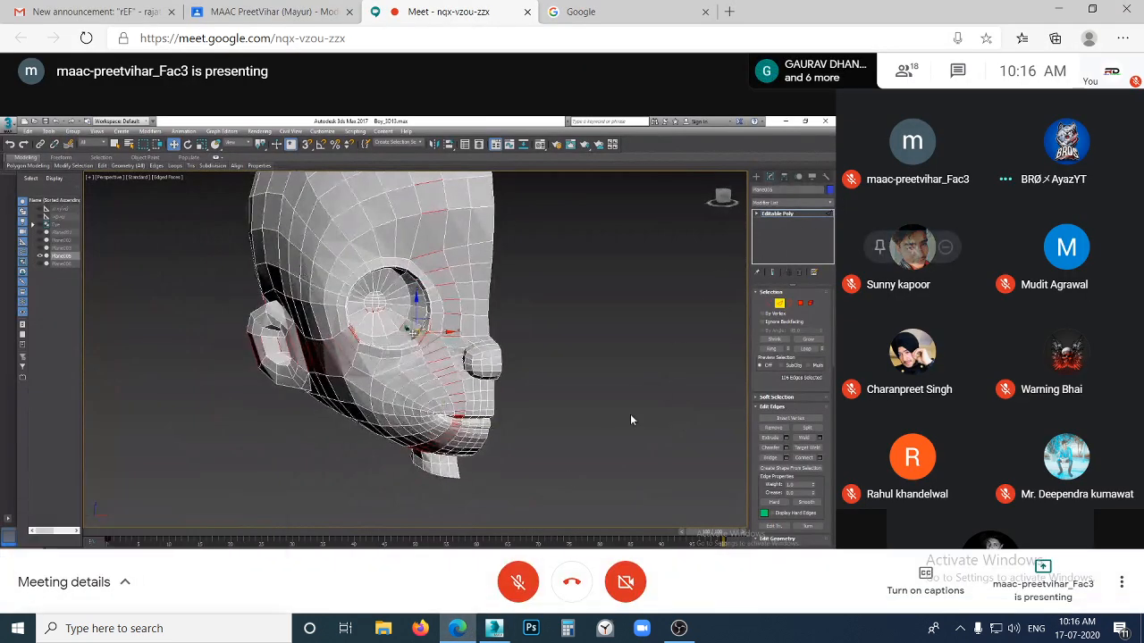
left_click(496, 629)
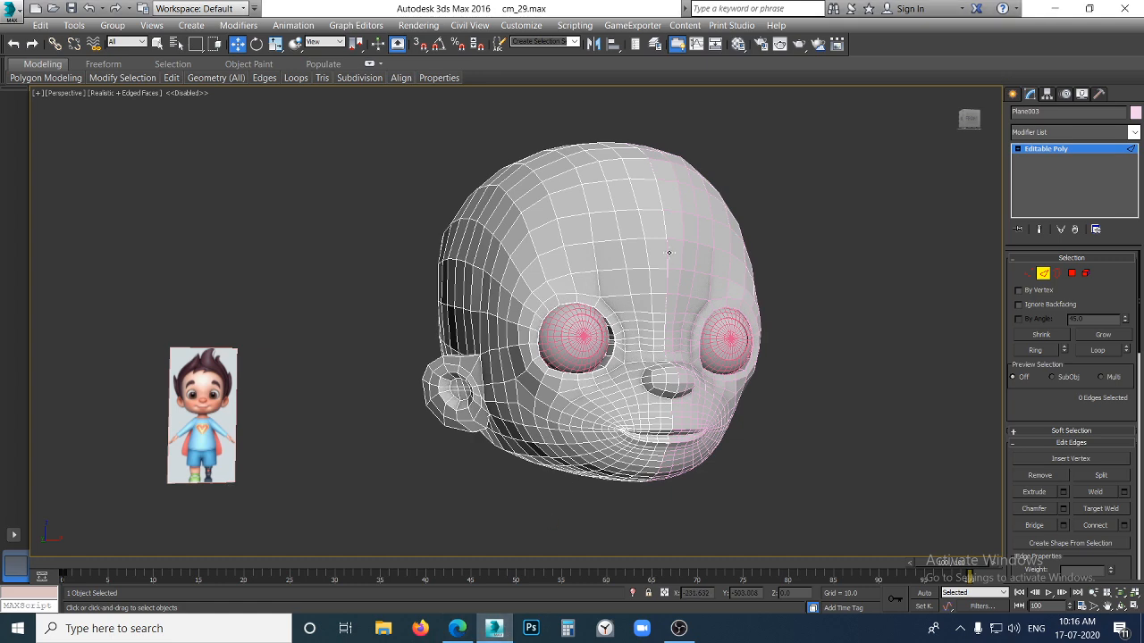
scroll(668, 252, "up", 4)
scroll(584, 384, "down", 4)
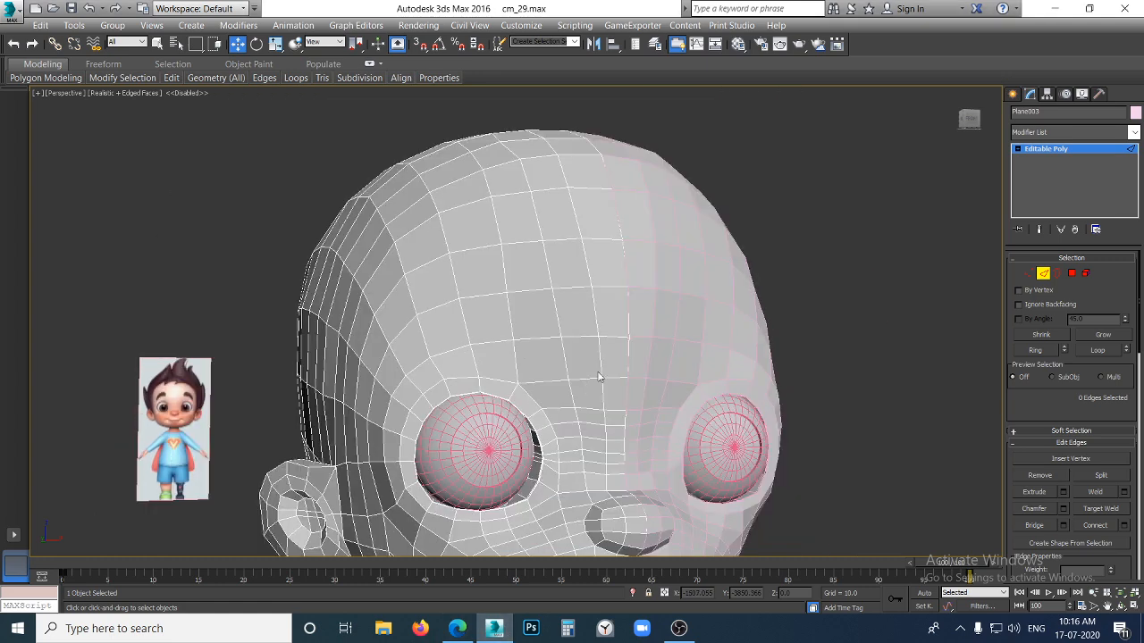
middle_click_drag(607, 324, 611, 190)
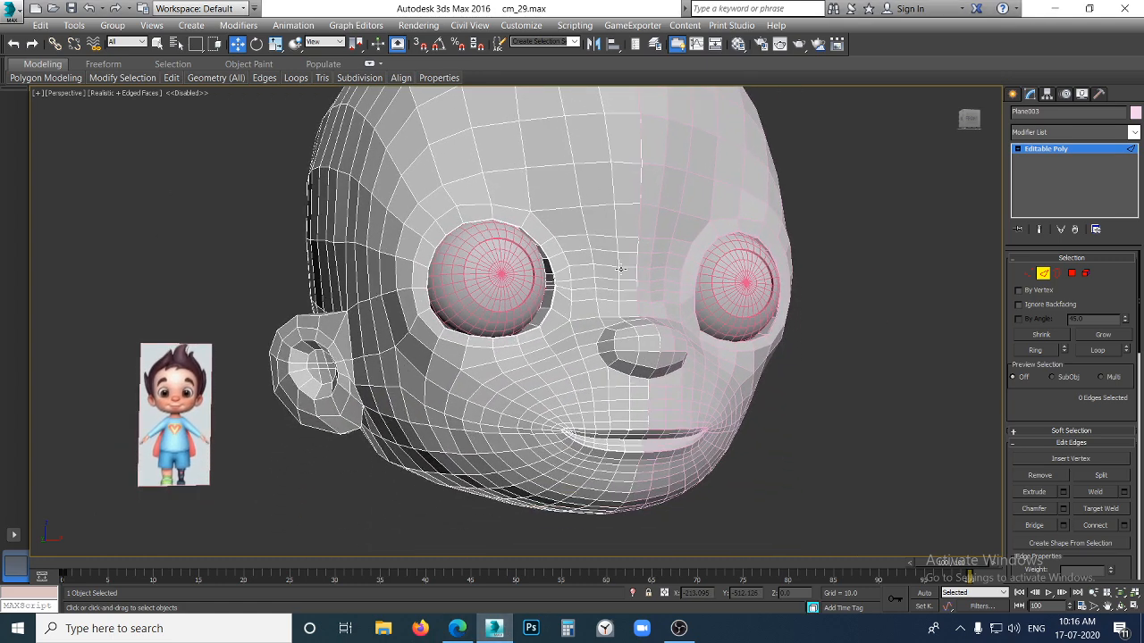
scroll(622, 276, "up", 4)
scroll(622, 287, "down", 4)
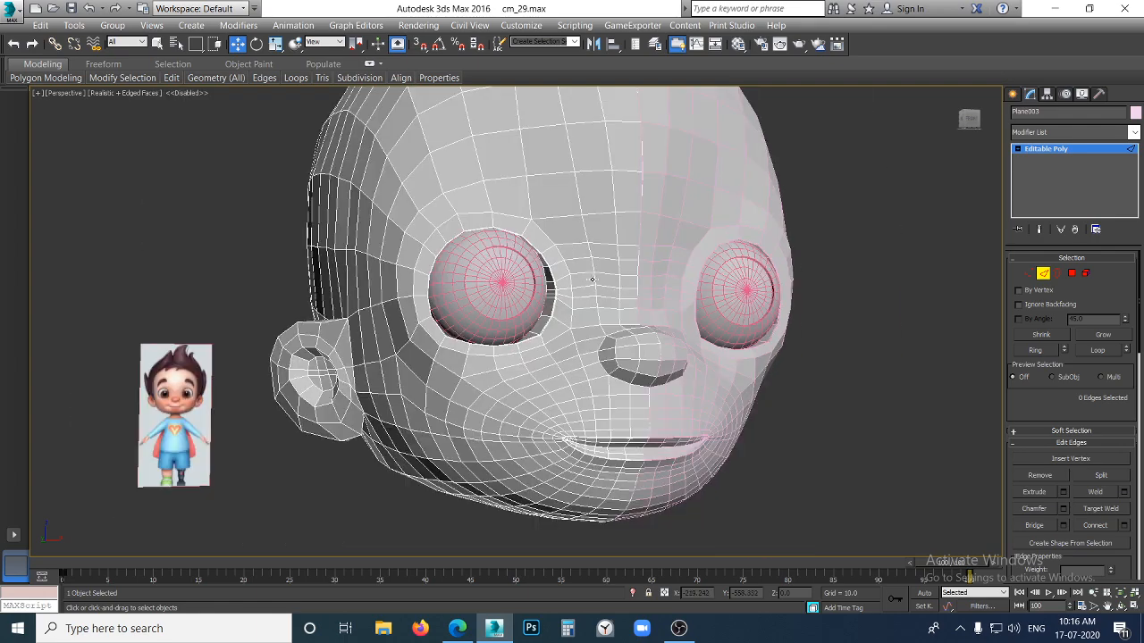
Select the edge loop running down the forehead beside the nose bridge onto the nose, apply Set Flow and clear the selection
middle_click_drag(589, 277, 592, 322, "alt")
middle_click_drag(617, 362, 646, 301, "alt")
scroll(682, 303, "up", 6)
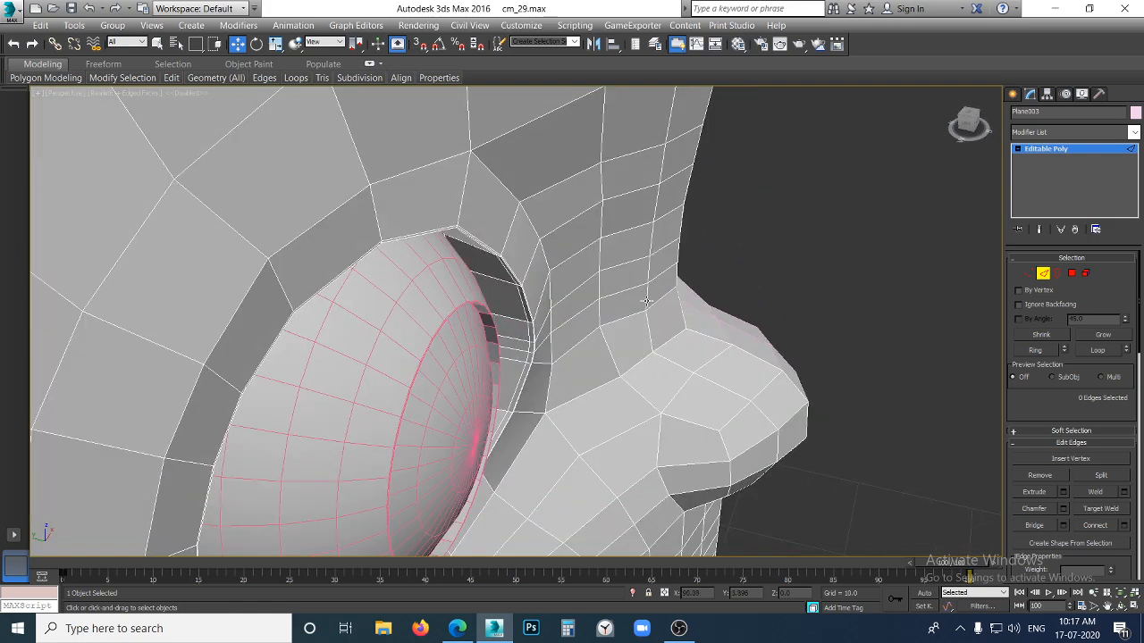
left_click(604, 193)
double_click(603, 192)
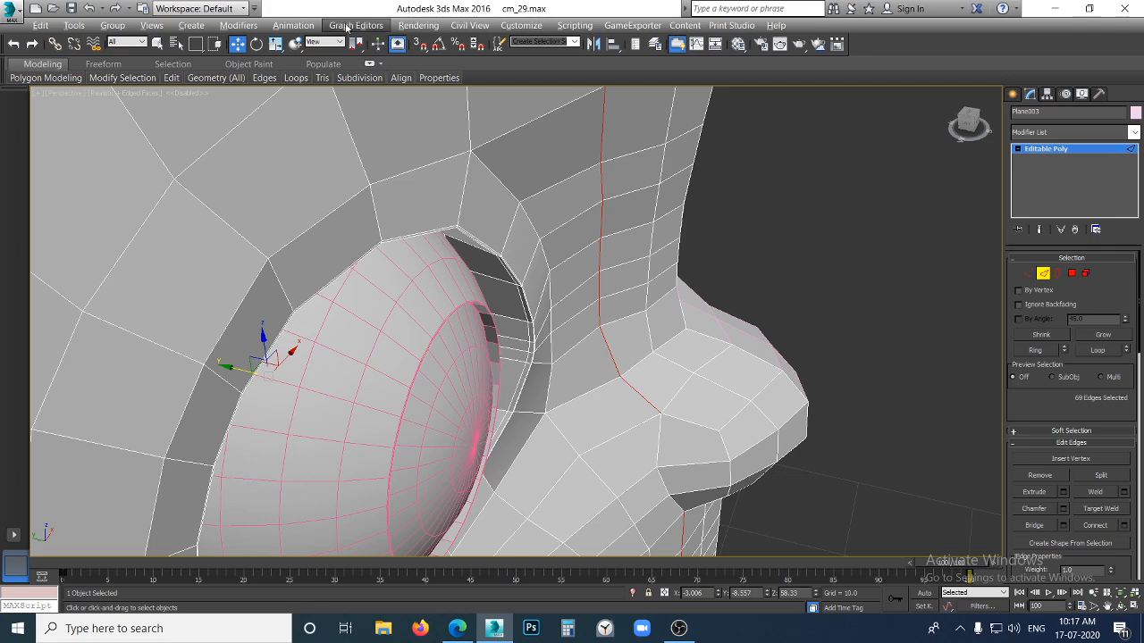
scroll(369, 111, "down", 6)
middle_click_drag(365, 297, 355, 105)
mouse_move(301, 81)
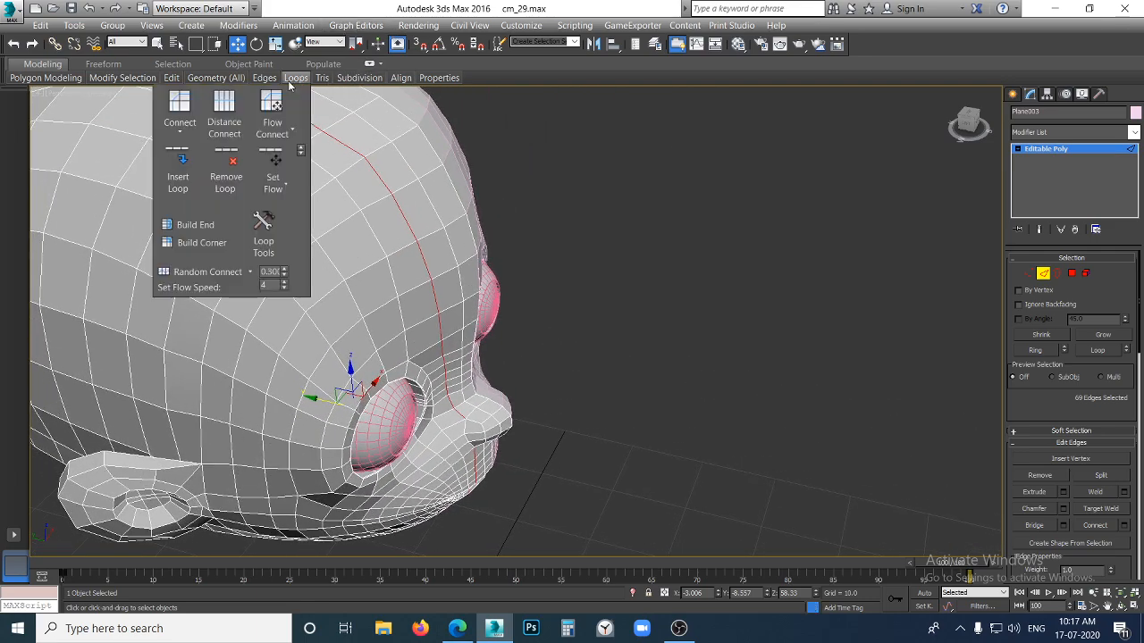
left_click(279, 159)
left_click(705, 222)
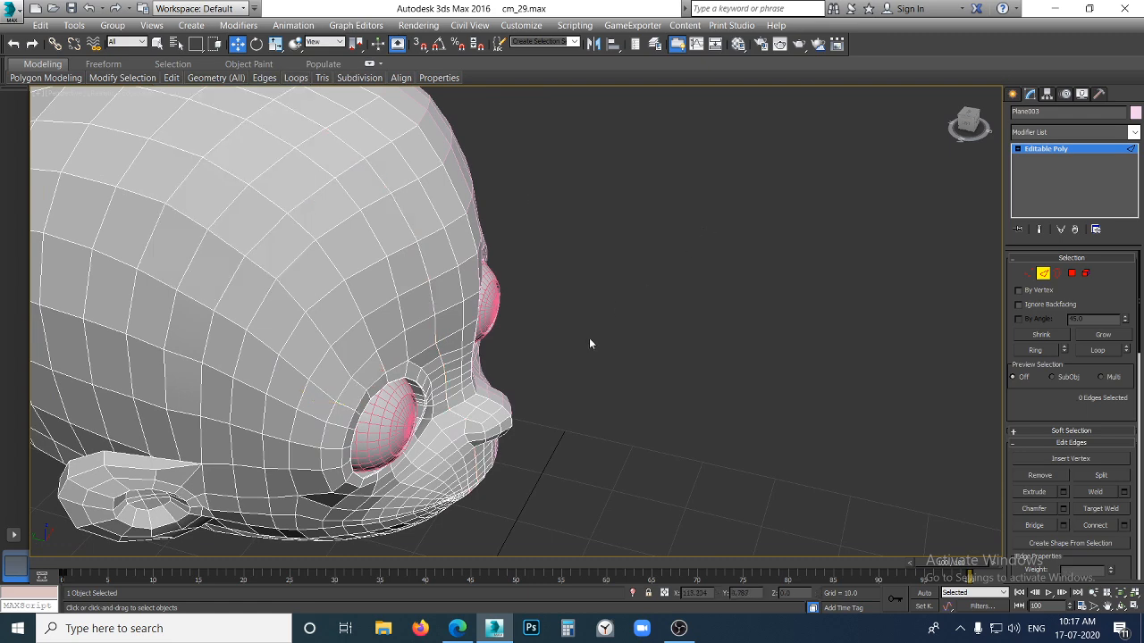
scroll(446, 307, "down", 5)
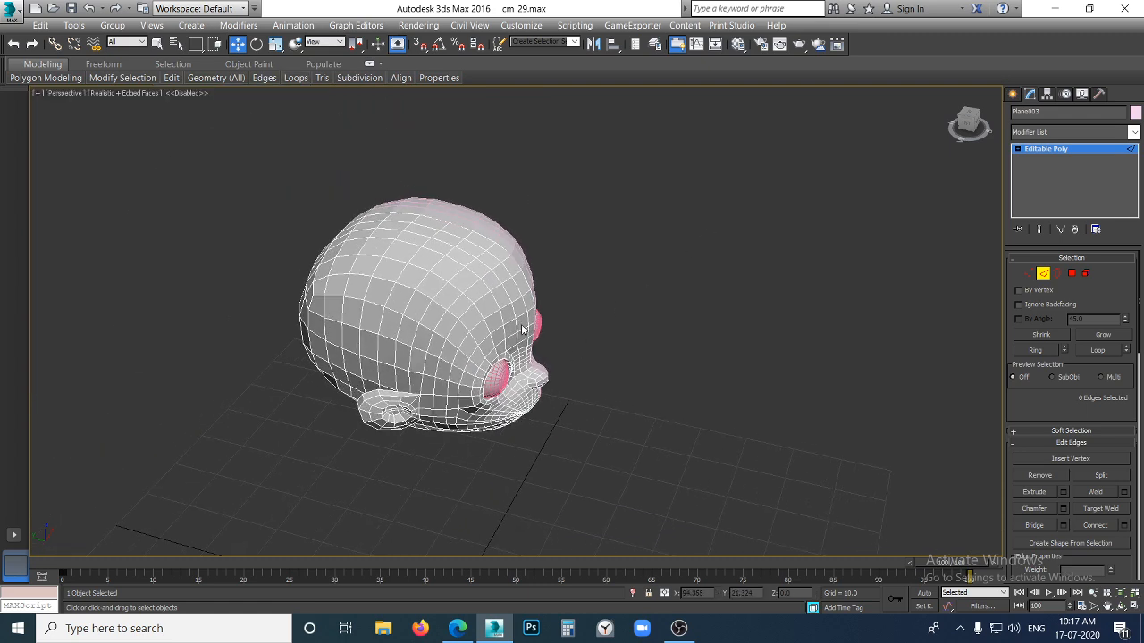
Check the course of the vertical edge loop down the back side of the head by selecting it, clearing the selection after each try
scroll(483, 298, "up", 3)
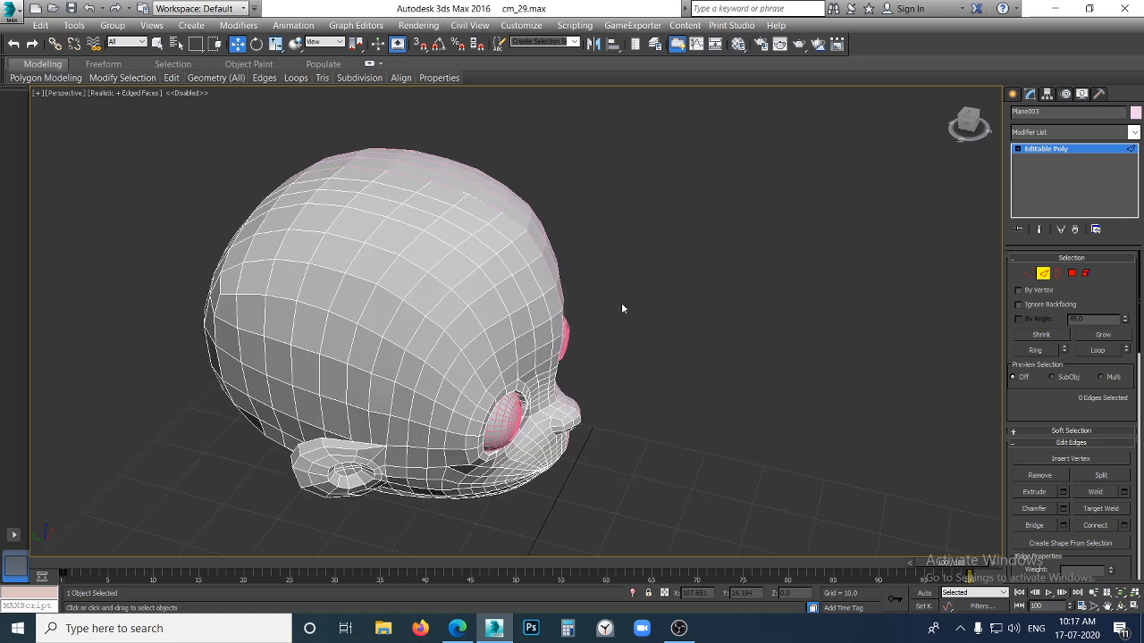
middle_click_drag(696, 300, 529, 336, "alt")
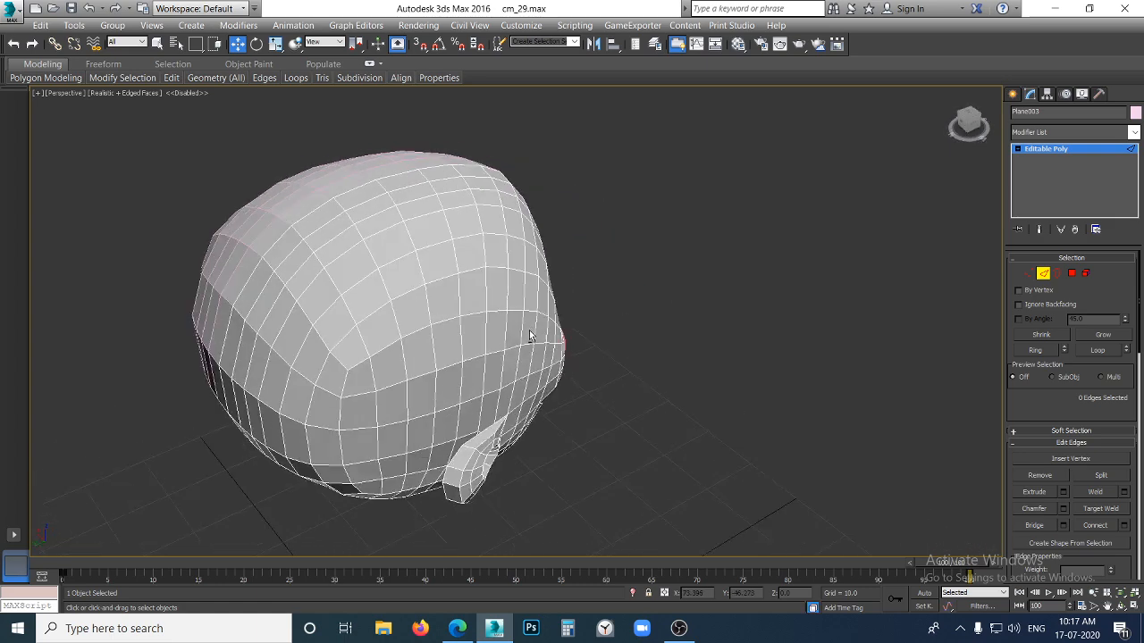
scroll(406, 374, "down", 2)
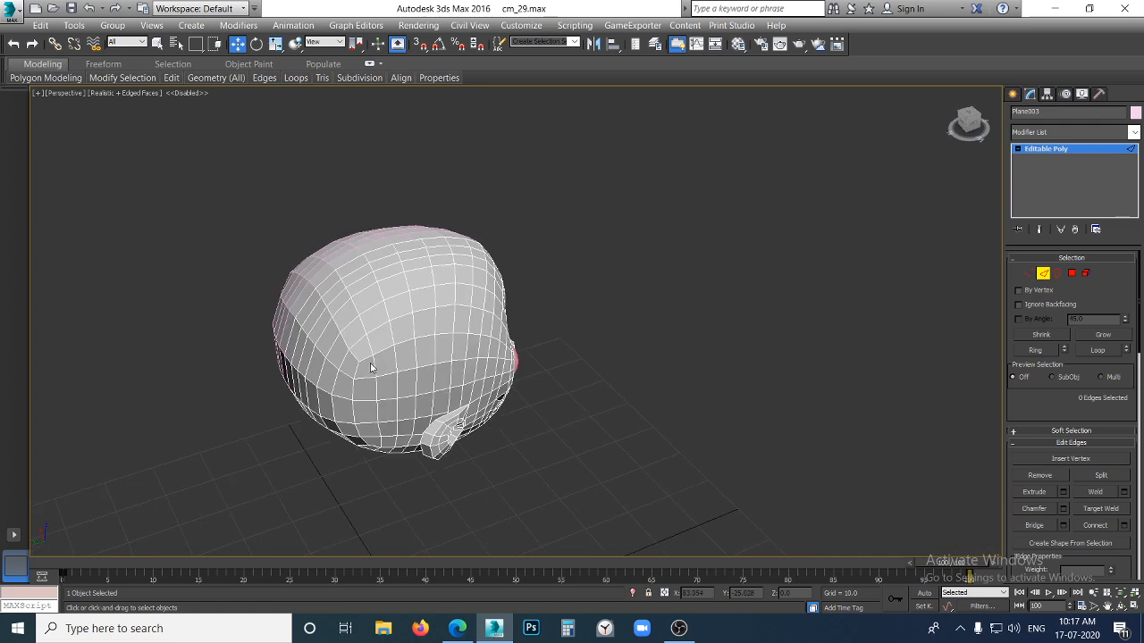
left_click(375, 364)
double_click(375, 364)
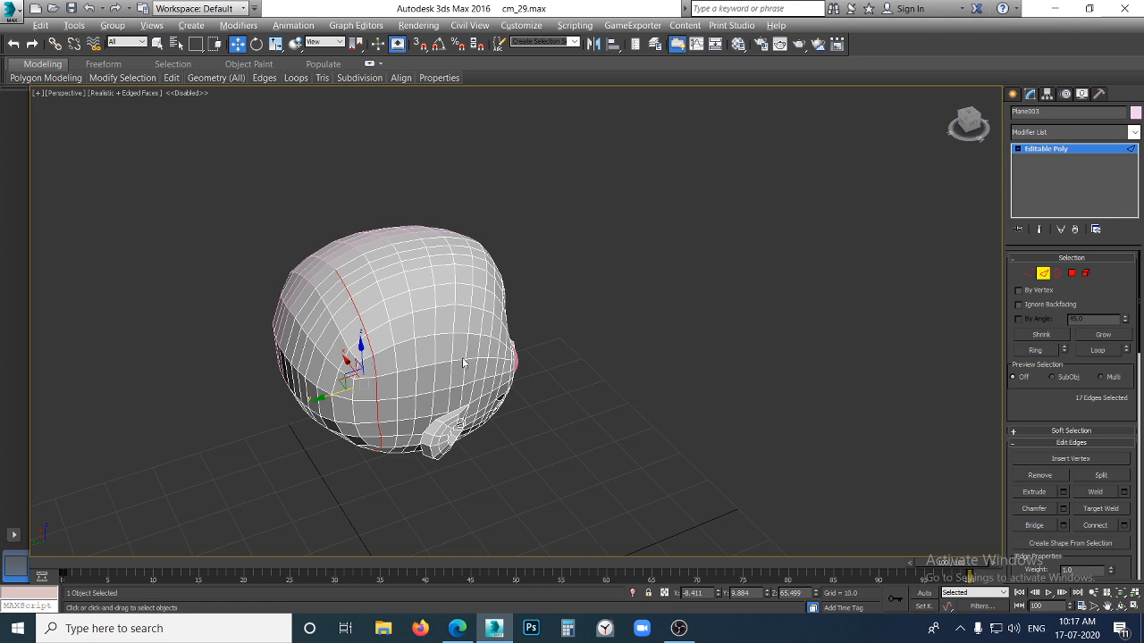
left_click(719, 317)
double_click(371, 364)
left_click(700, 392)
Select the edge ring starting at the side of the head, trace it around the eye, cheek, mouth and back, and clear the selection
left_click(375, 365)
key("alt+r")
left_click(374, 365)
scroll(367, 377, "up", 3)
middle_click_drag(420, 291, 455, 298)
middle_click_drag(579, 295, 502, 284, "alt")
middle_click_drag(661, 275, 607, 248, "alt")
scroll(623, 319, "up", 3)
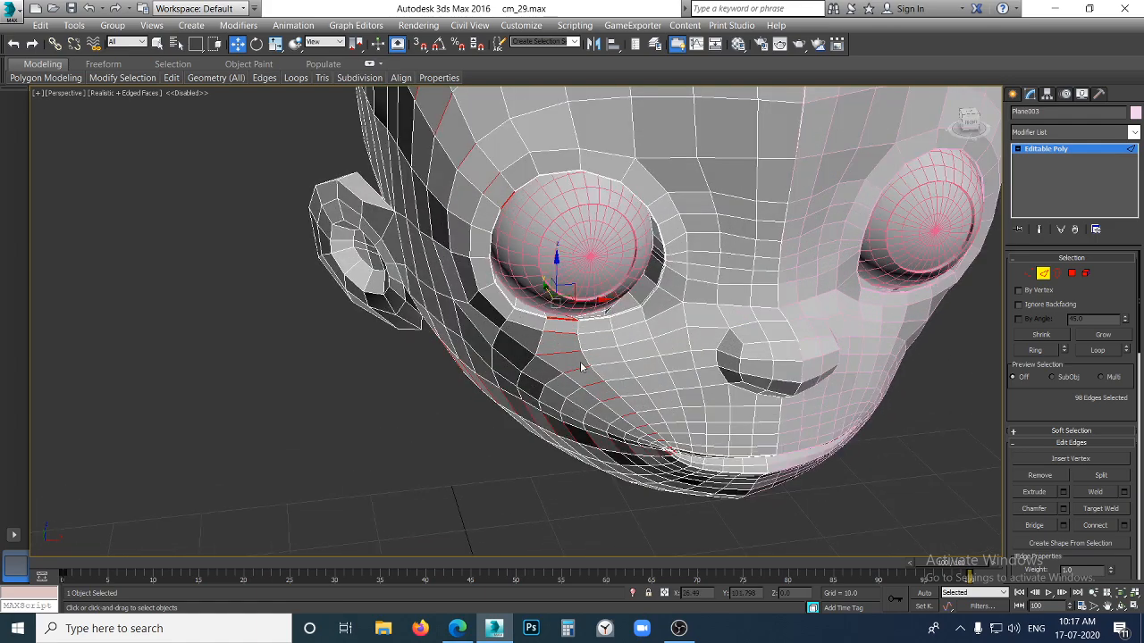
scroll(550, 379, "down", 2)
middle_click_drag(548, 380, 640, 337, "alt")
middle_click_drag(365, 118, 363, 162, "alt")
scroll(379, 145, "down", 2)
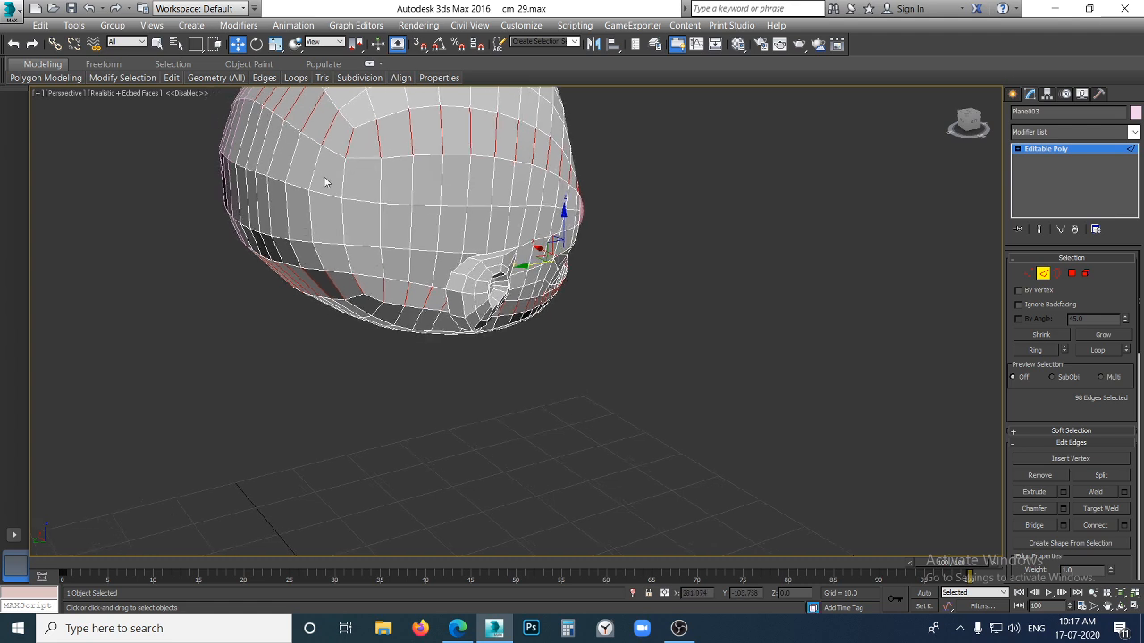
scroll(325, 183, "down", 2)
left_click(356, 150)
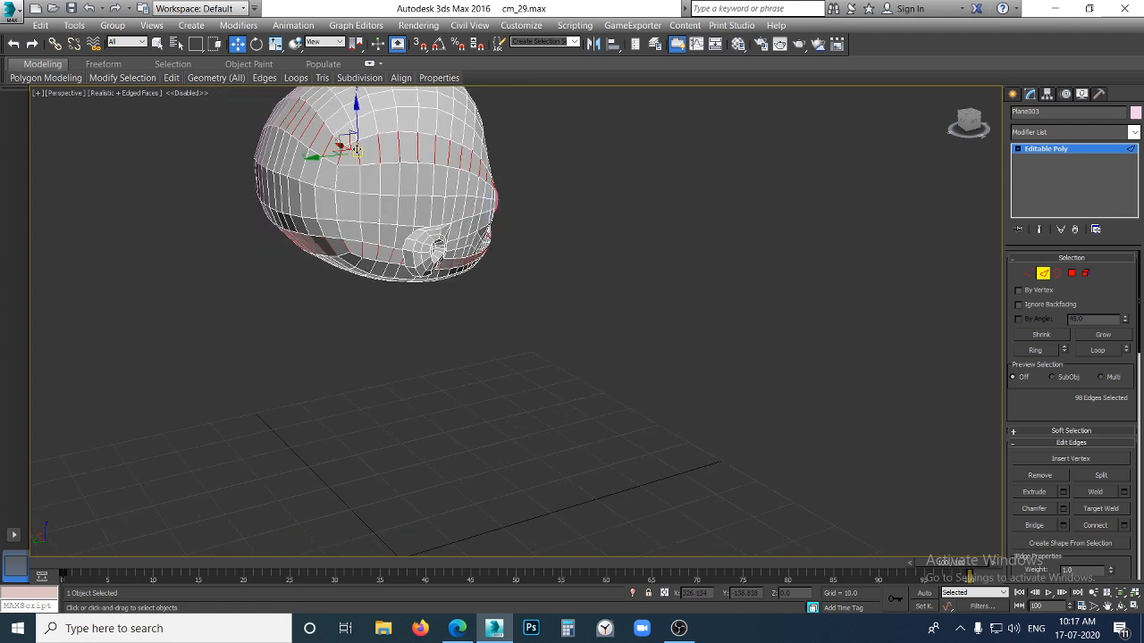
left_click(737, 210)
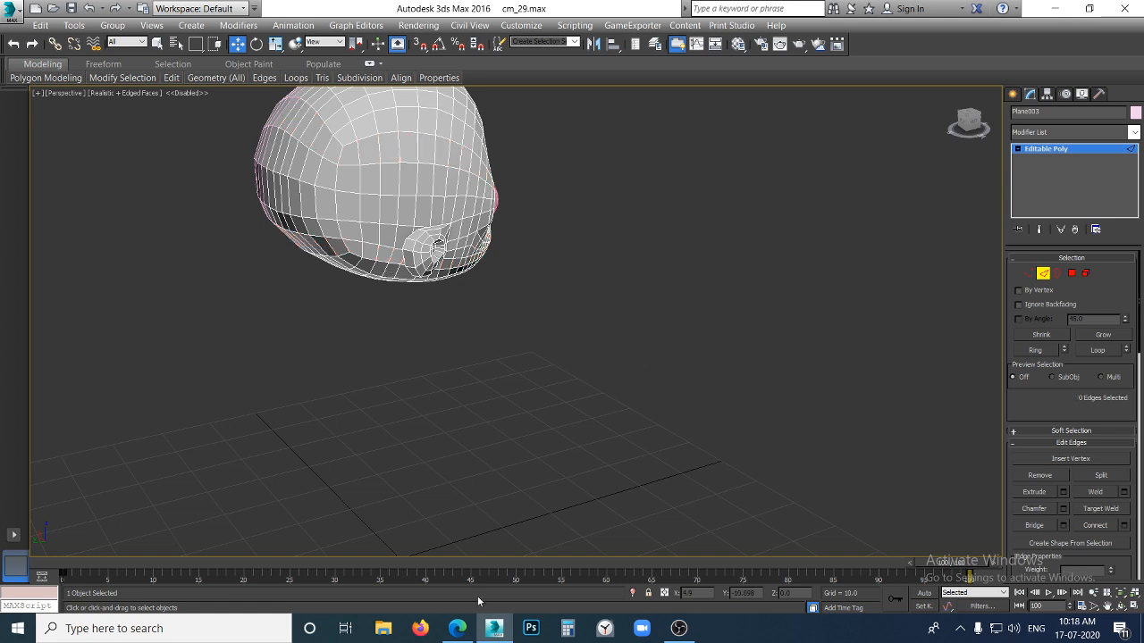
Switch to the Google Meet lesson, check the recording in OBS, and return to the shared lesson screen
left_click(457, 628)
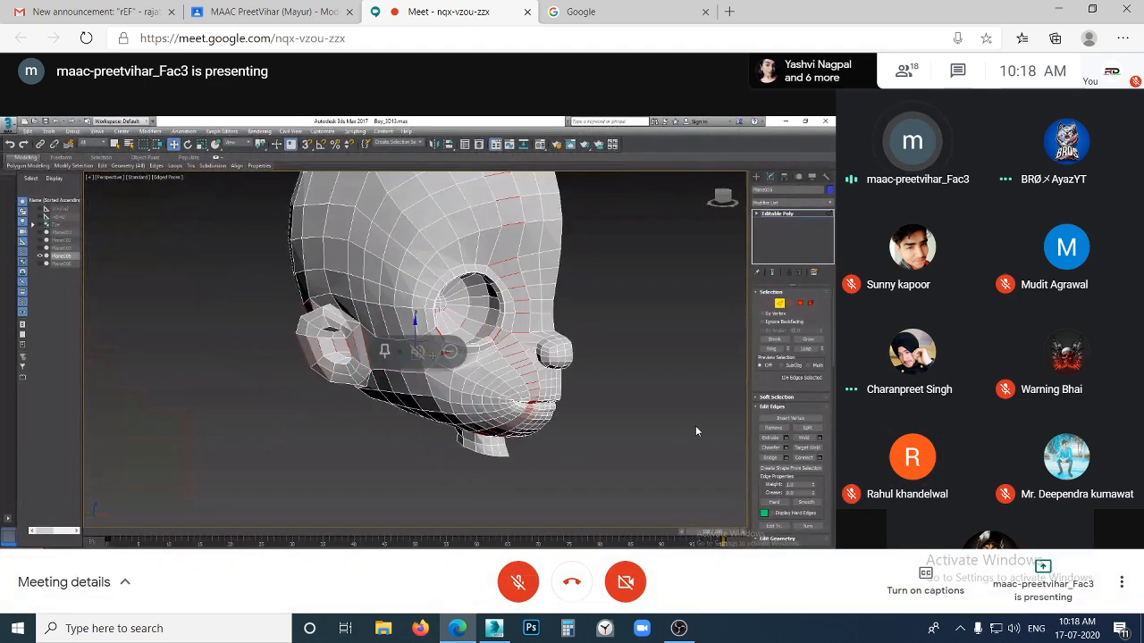
left_click(679, 628)
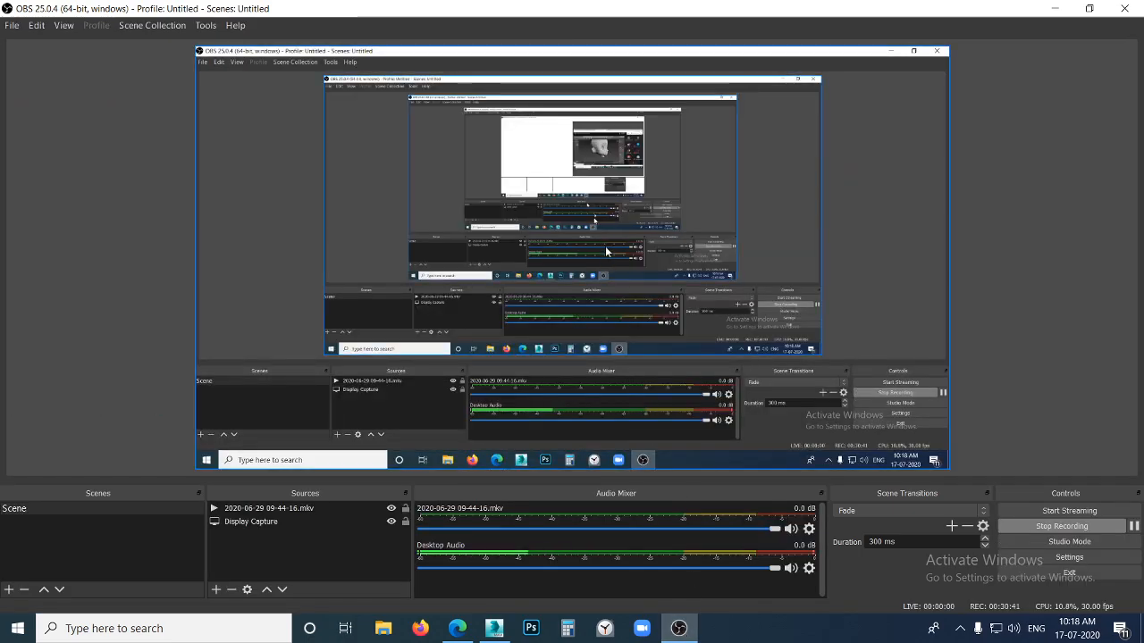
left_click(1057, 9)
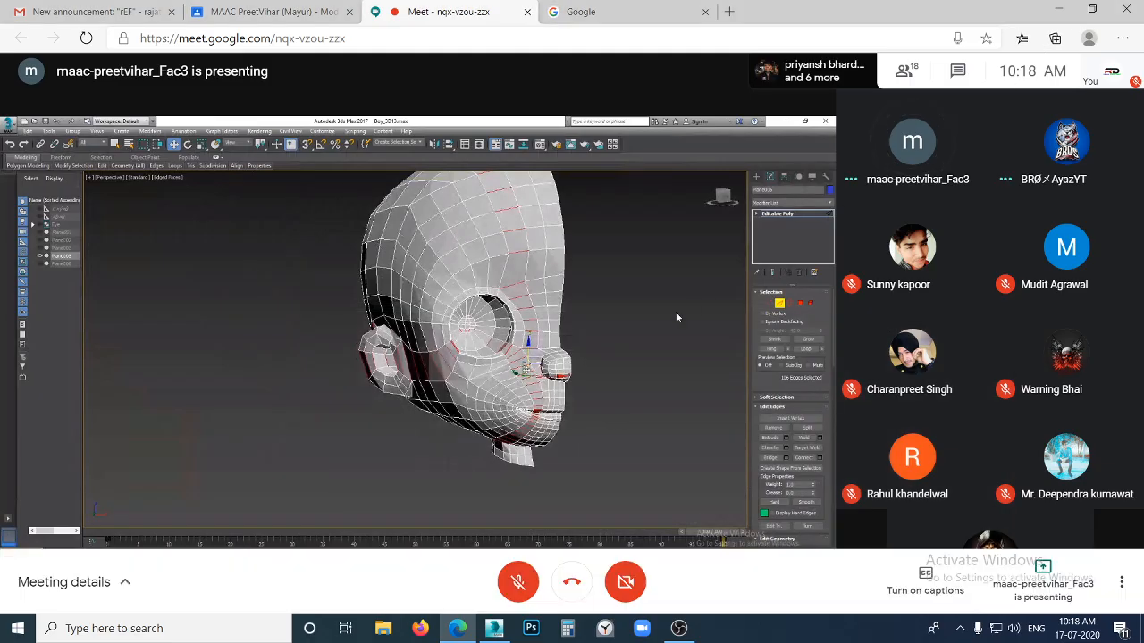
left_click(585, 12)
left_click(473, 12)
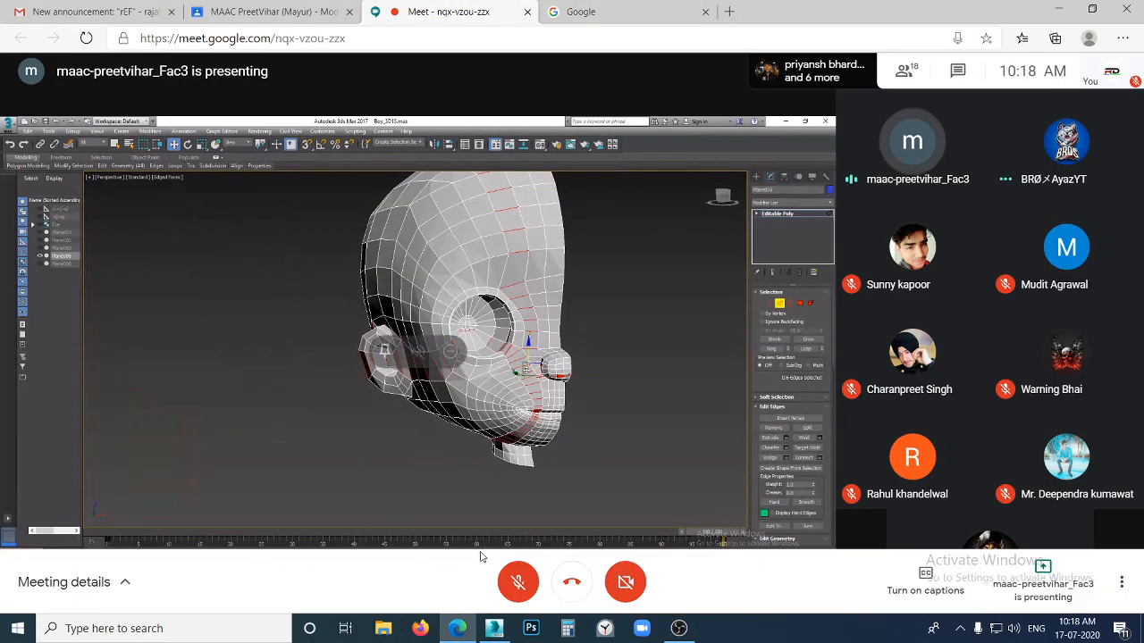
Switch to 3ds Max and review the whole head with its eyes, nose and ear centred in the view
left_click(493, 629)
scroll(492, 258, "down", 3)
middle_click_drag(492, 258, 411, 302)
scroll(527, 319, "up", 3)
scroll(537, 321, "down", 3)
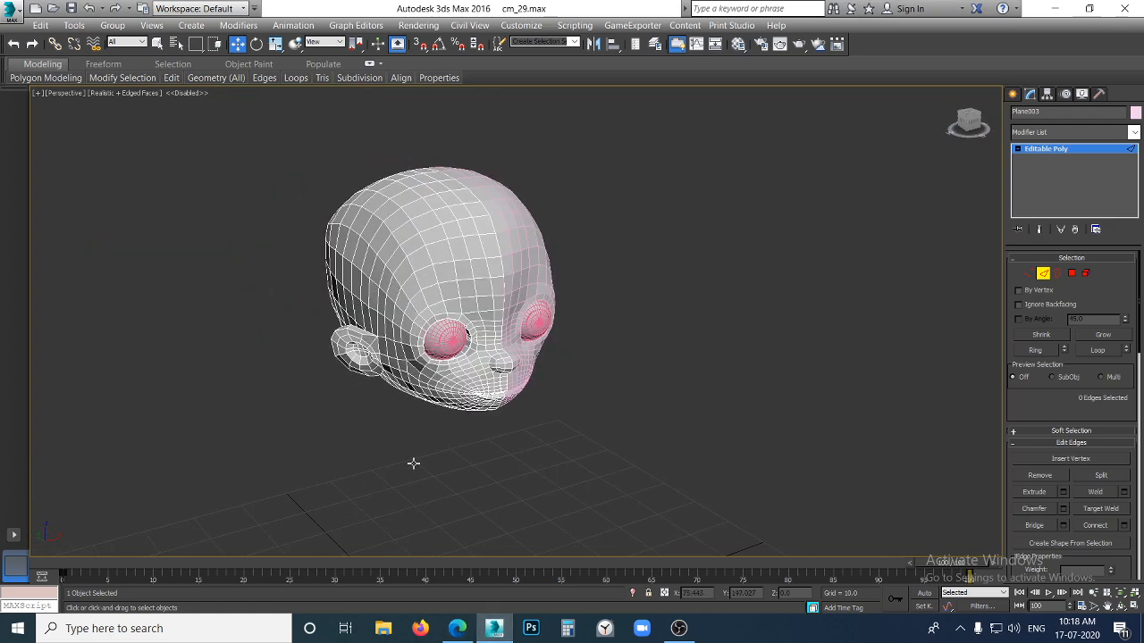
Return to the Google Meet lesson and unmute the microphone to speak, muting it again after the turn
left_click(458, 627)
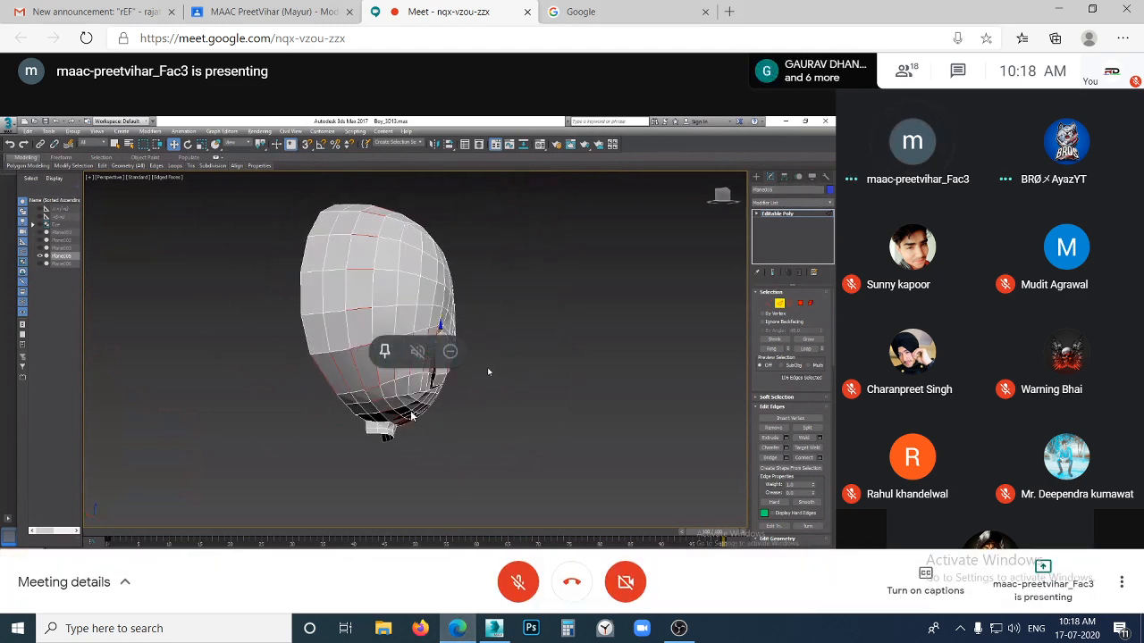
left_click(519, 582)
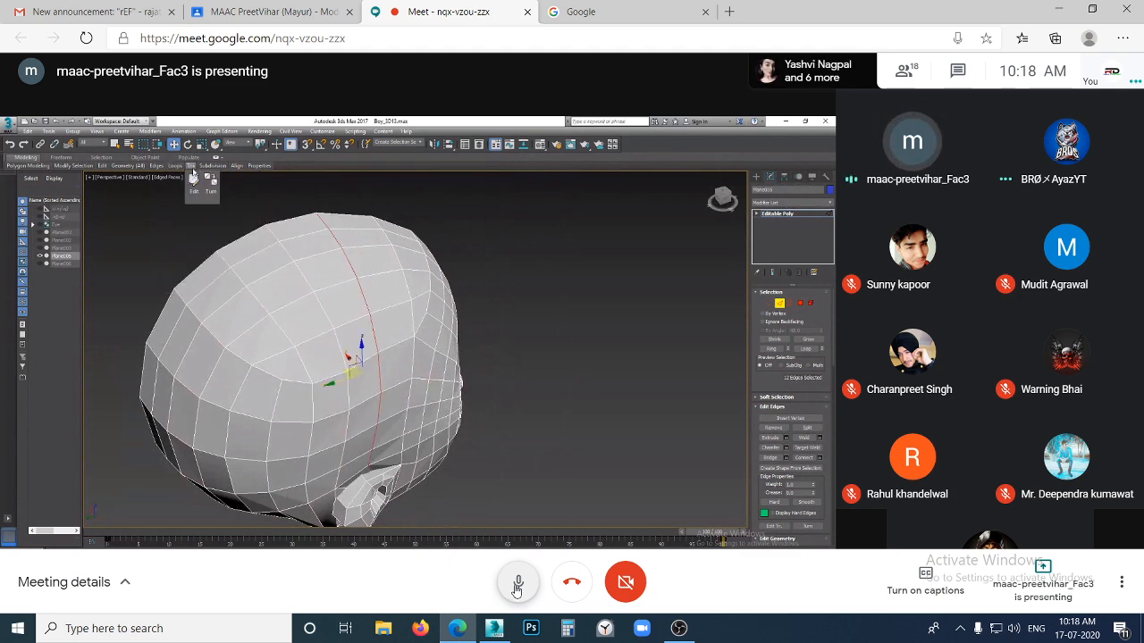
left_click(516, 585)
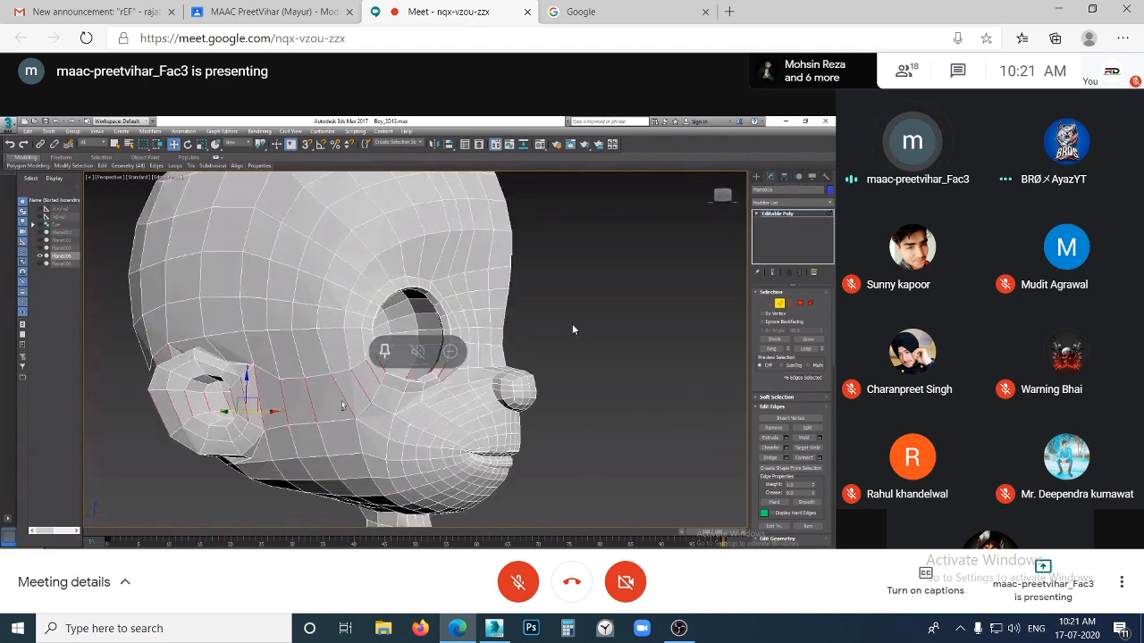
Unmute for two more turns in the lesson, checking the "charracter model" draft in Google Classroom during the first, and mute the microphone after each
left_click(527, 585)
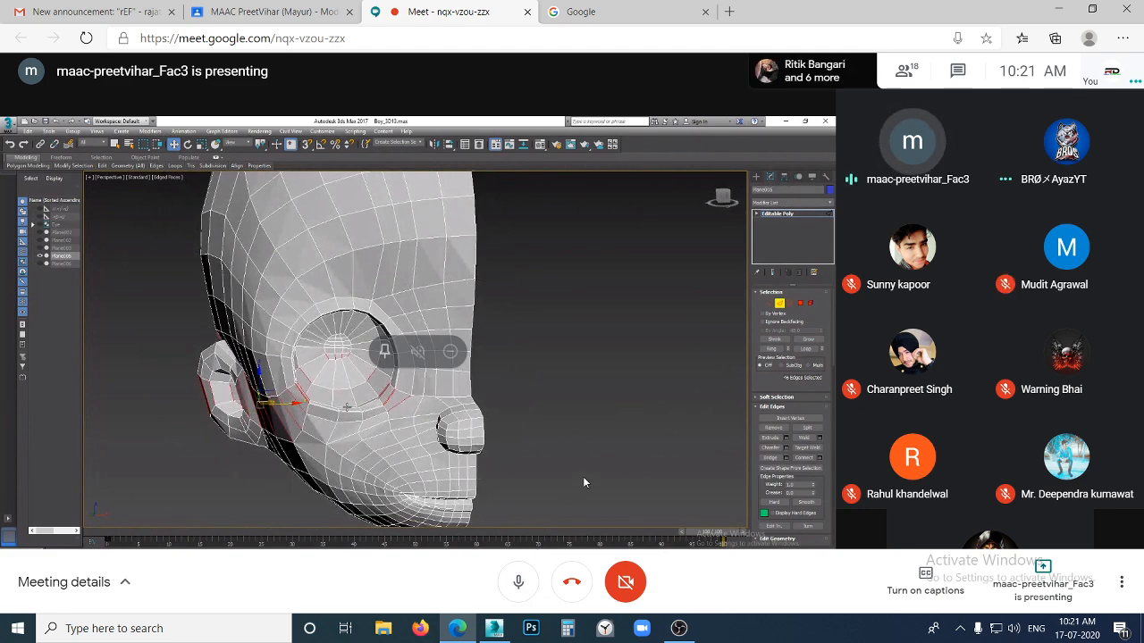
left_click(268, 9)
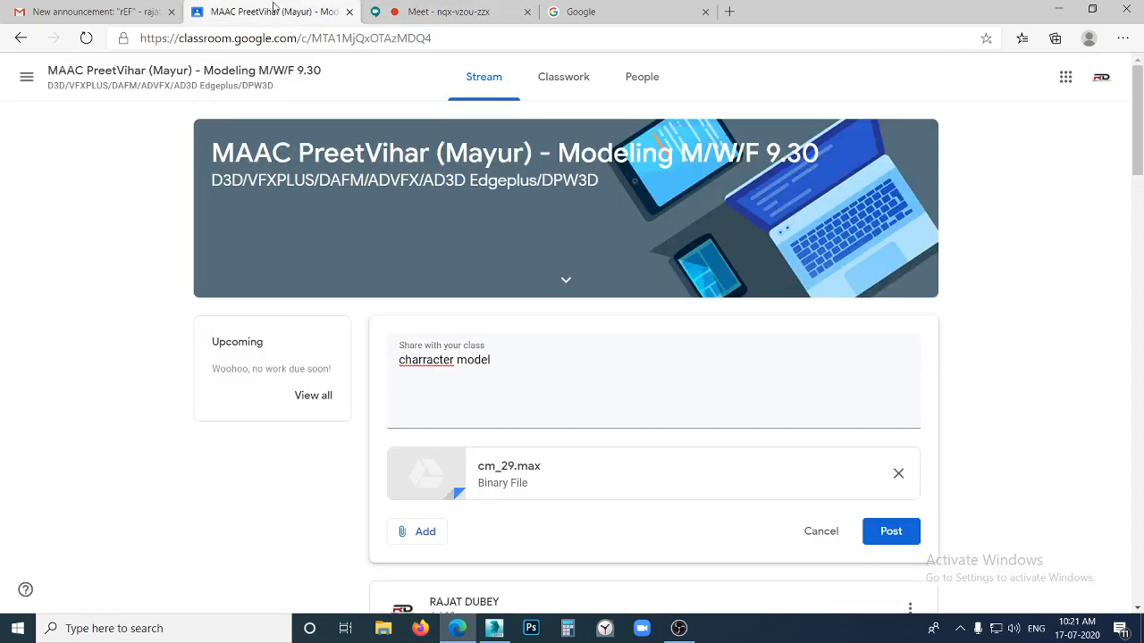
left_click(418, 8)
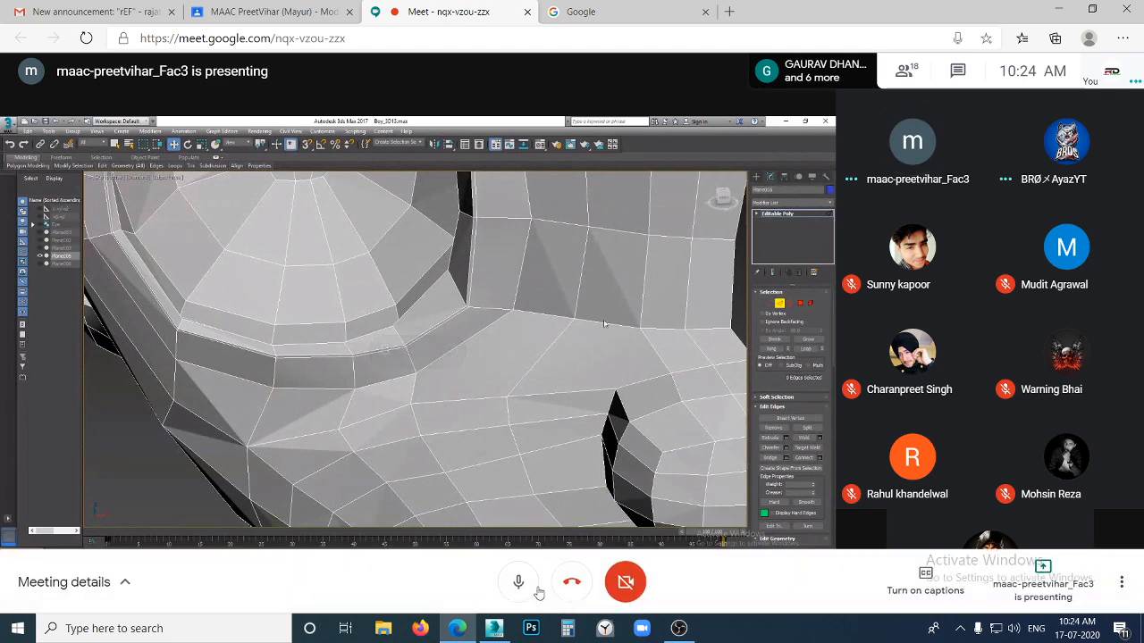
mouse_move(498, 633)
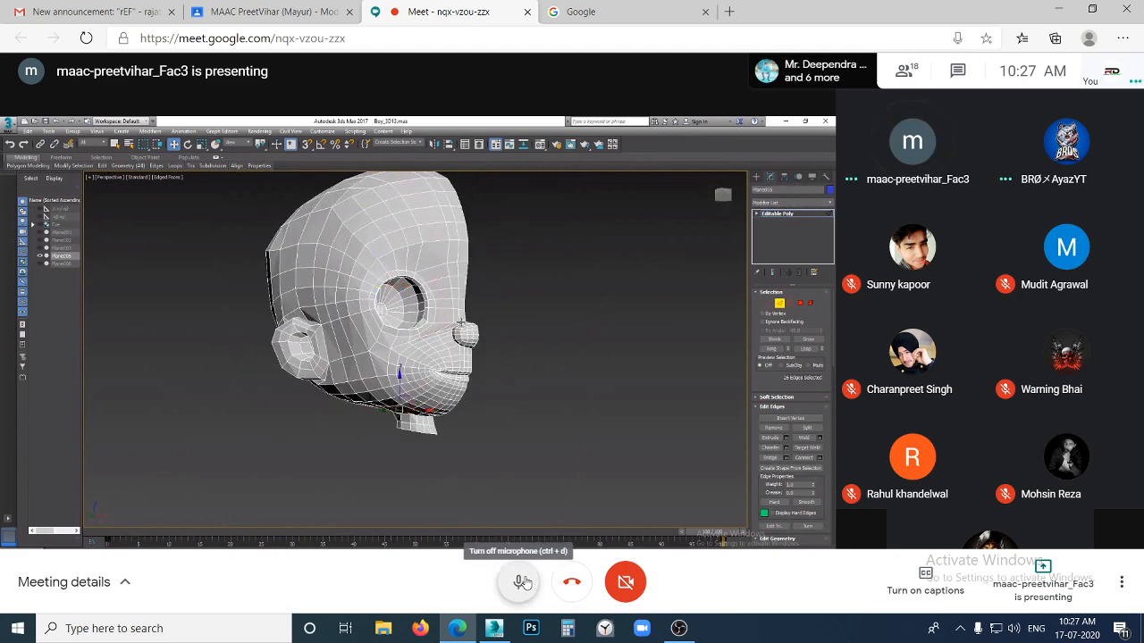
left_click(521, 582)
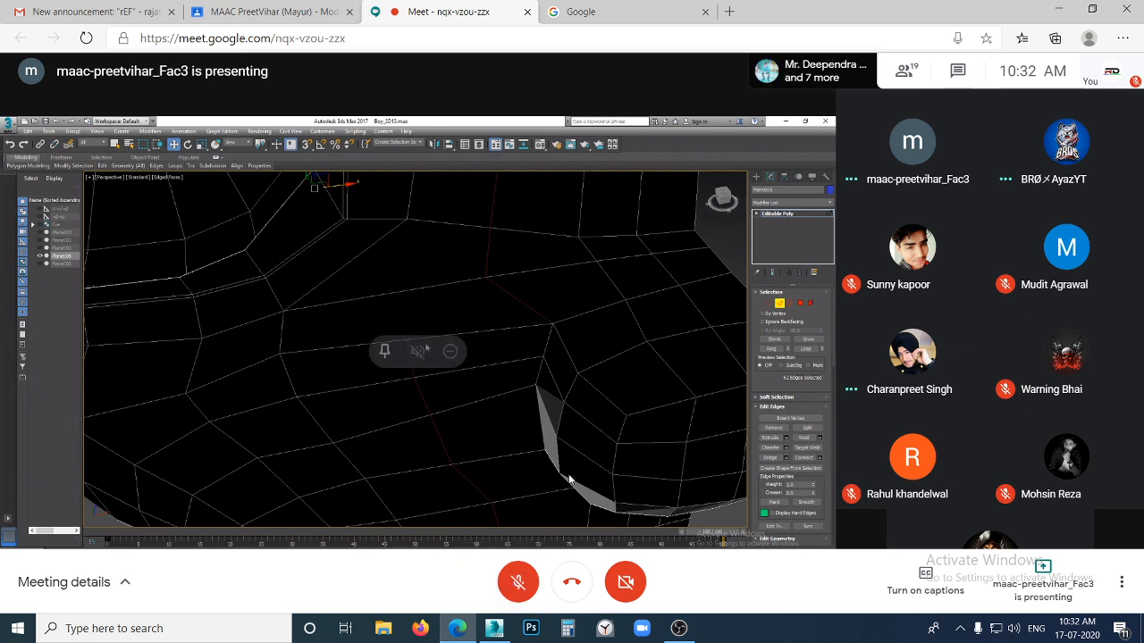
left_click(517, 582)
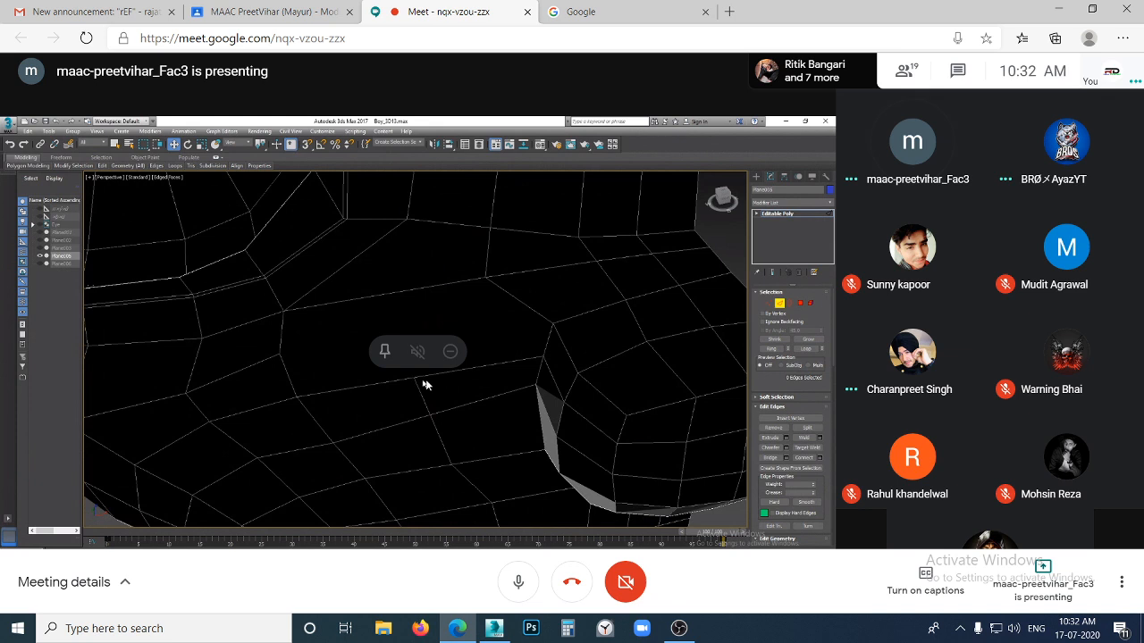
left_click(515, 585)
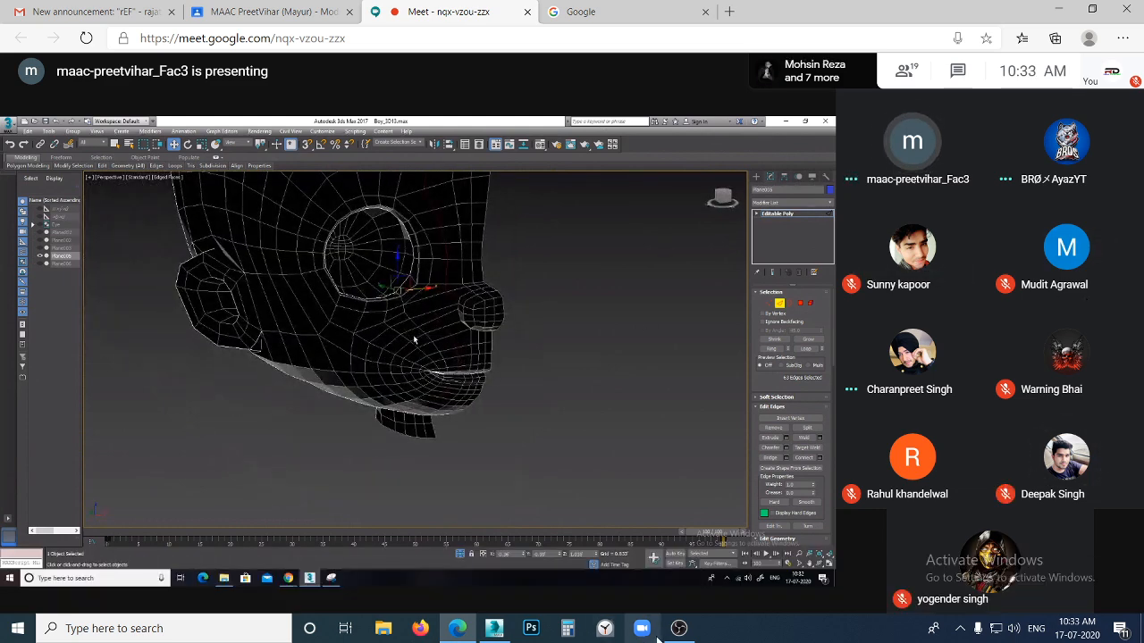
Switch to 3ds Max, select the edge loop running across the cheek below the eye to the mouth corner, apply Set Flow and clear the selection
left_click(495, 630)
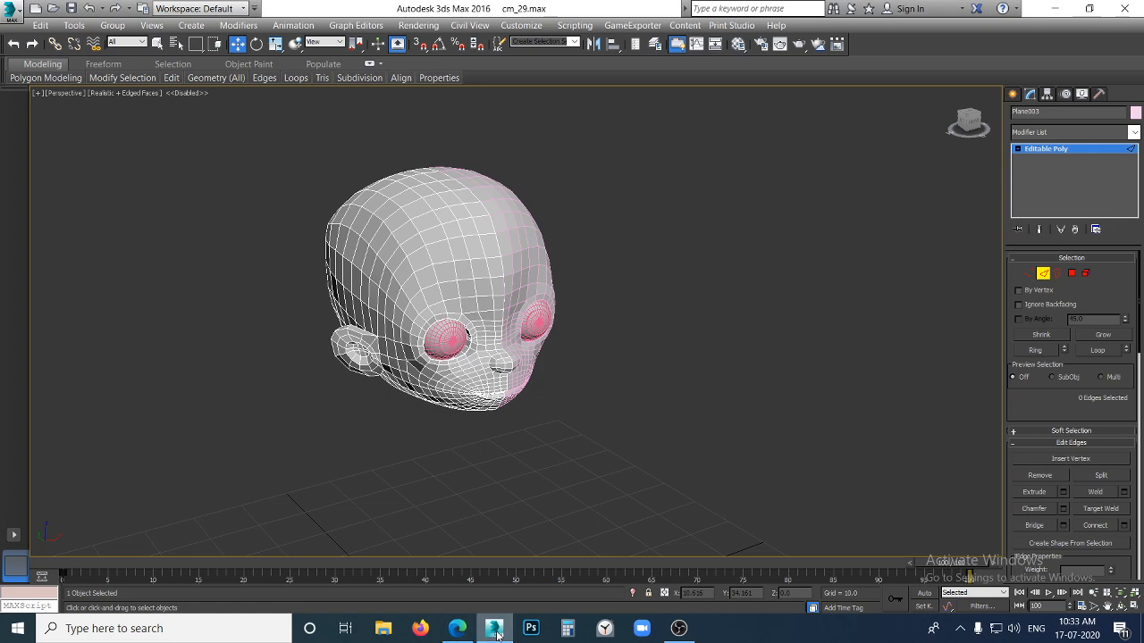
scroll(458, 197, "up", 8)
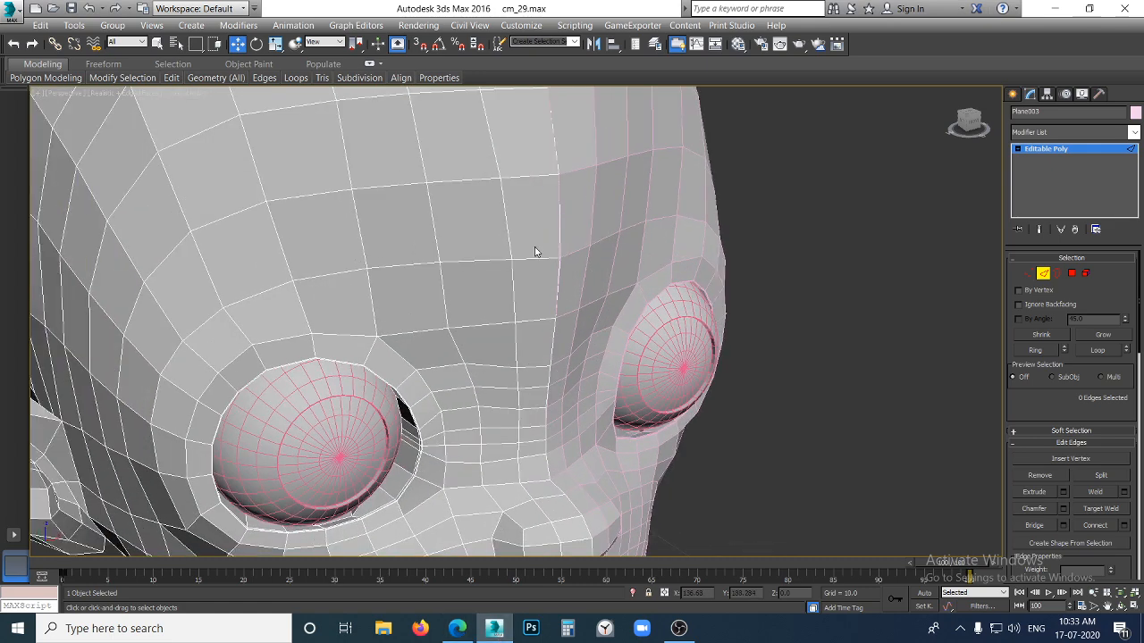
scroll(535, 252, "down", 5)
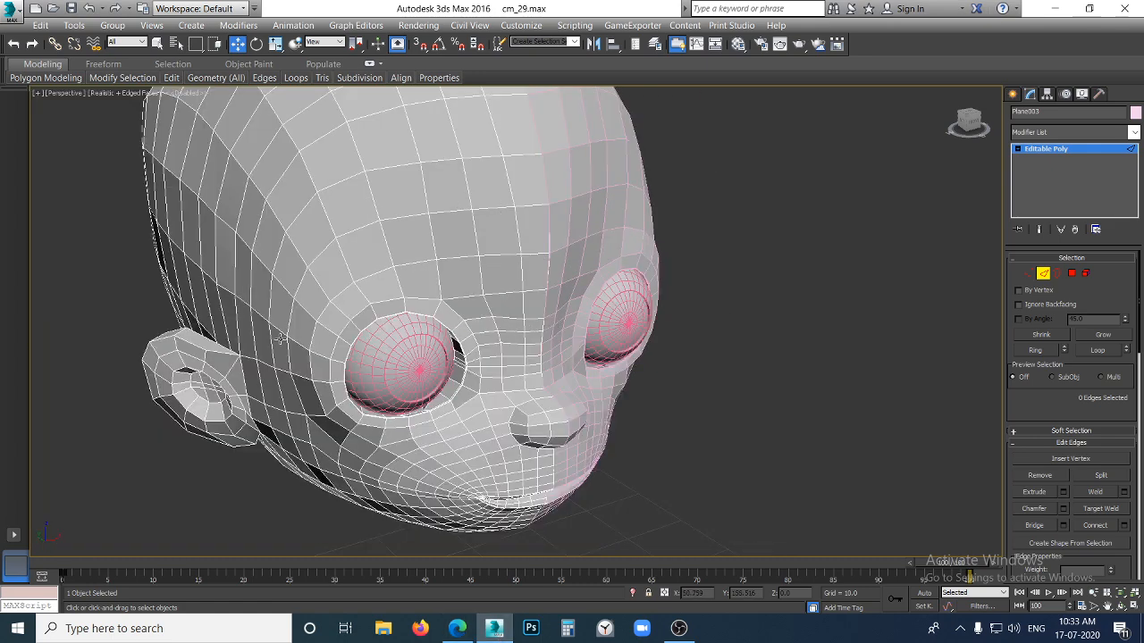
scroll(329, 413, "down", 3)
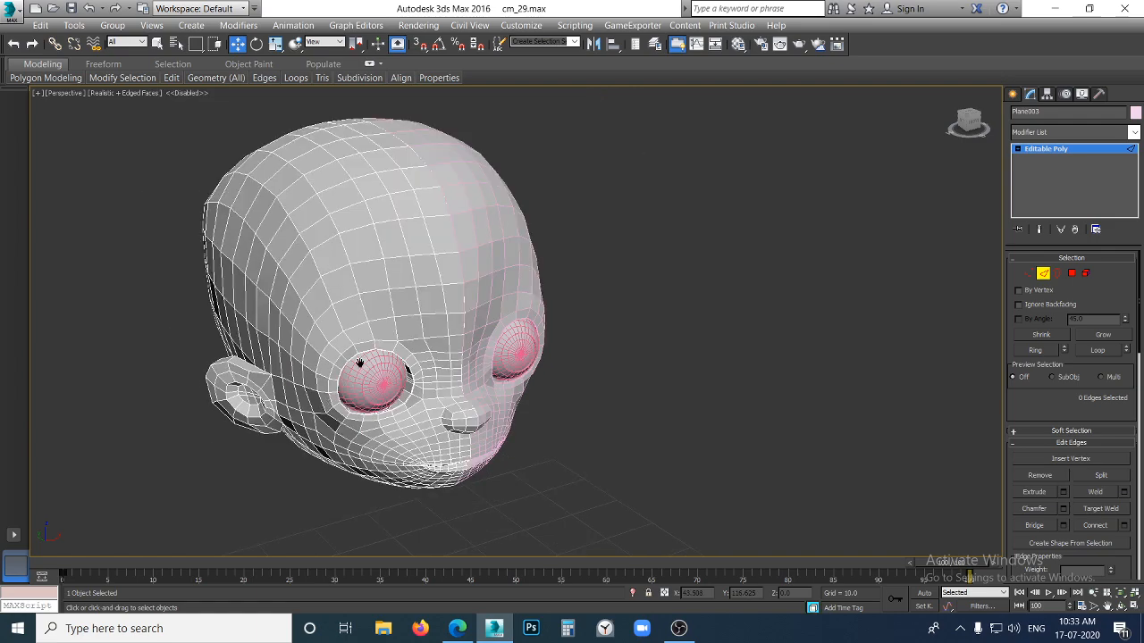
scroll(359, 363, "up", 5)
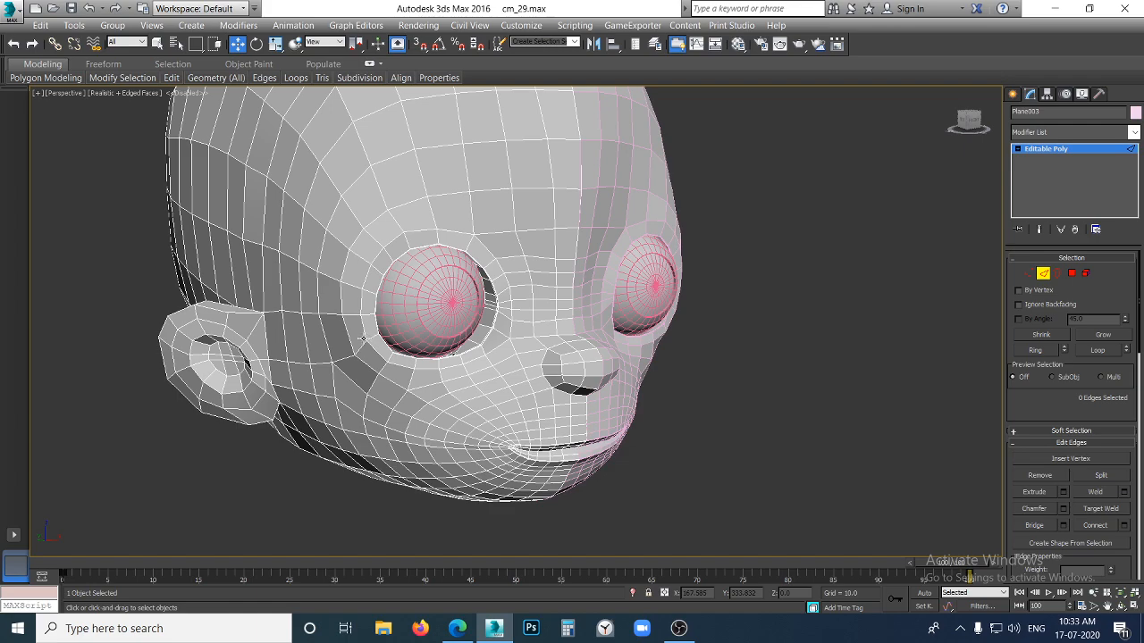
middle_click_drag(362, 339, 469, 364, "alt")
scroll(521, 357, "up", 5)
scroll(523, 360, "down", 1)
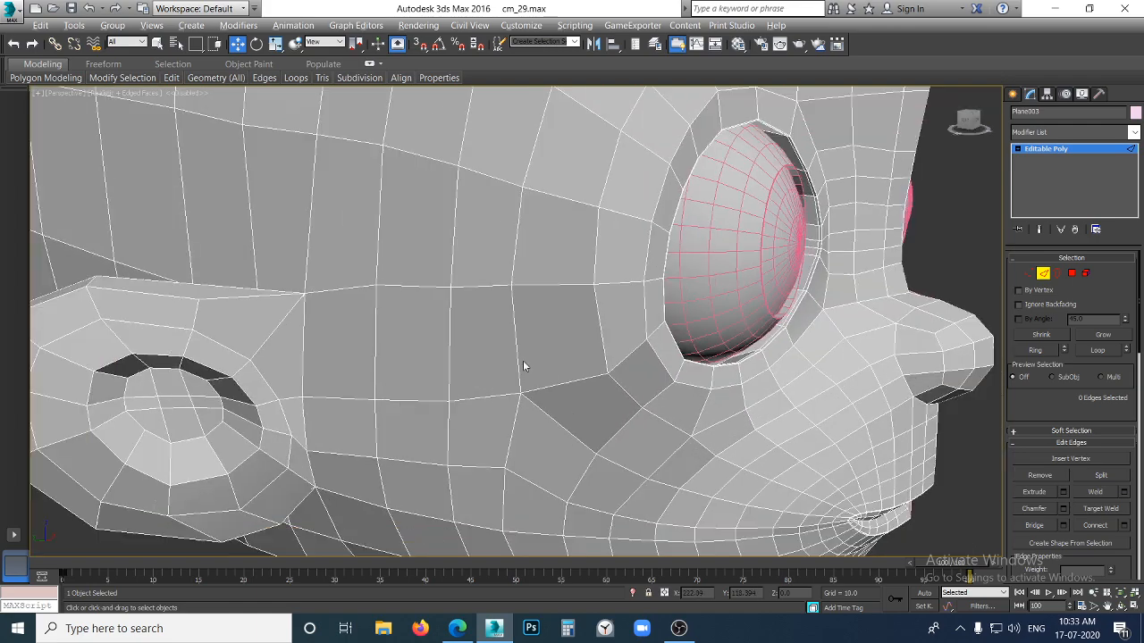
middle_click_drag(542, 385, 602, 423, "alt")
left_click(603, 423)
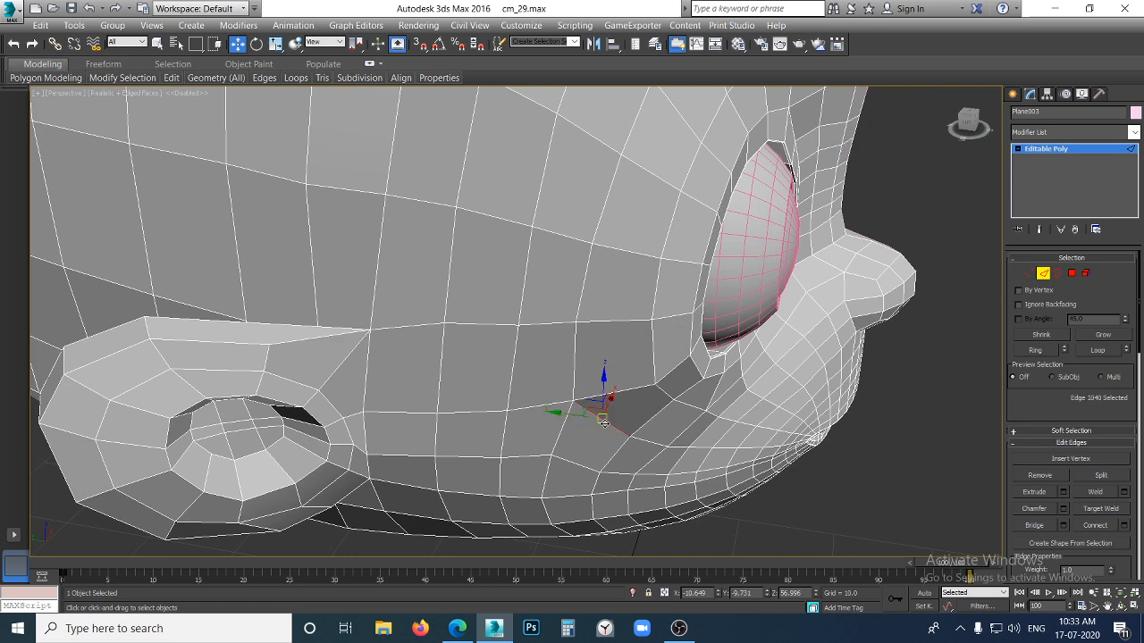
double_click(604, 422)
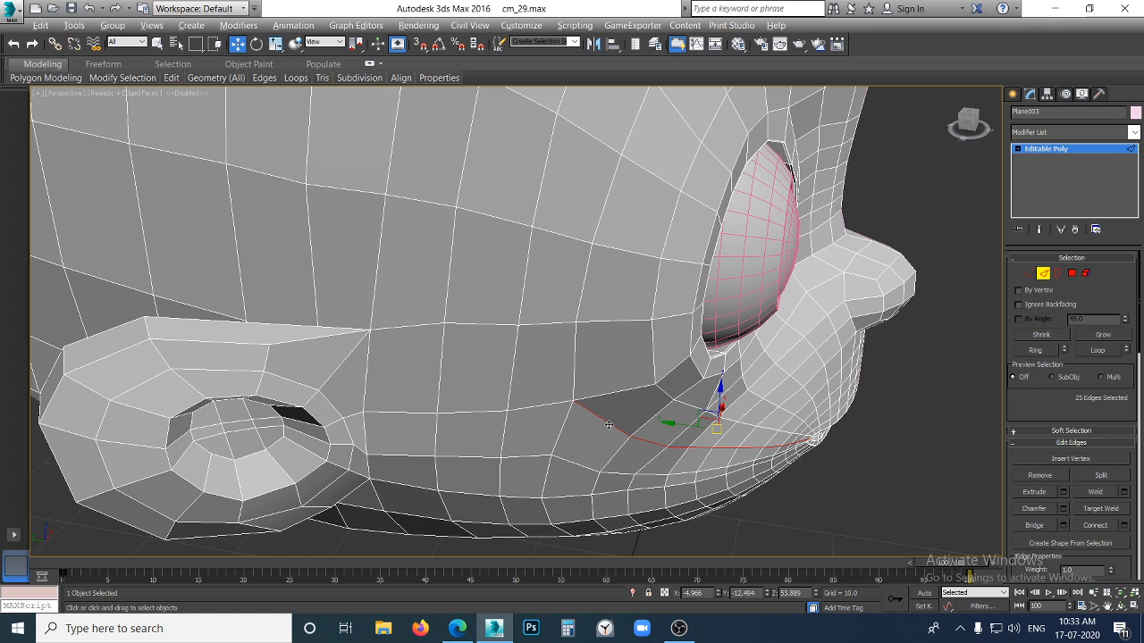
mouse_move(294, 84)
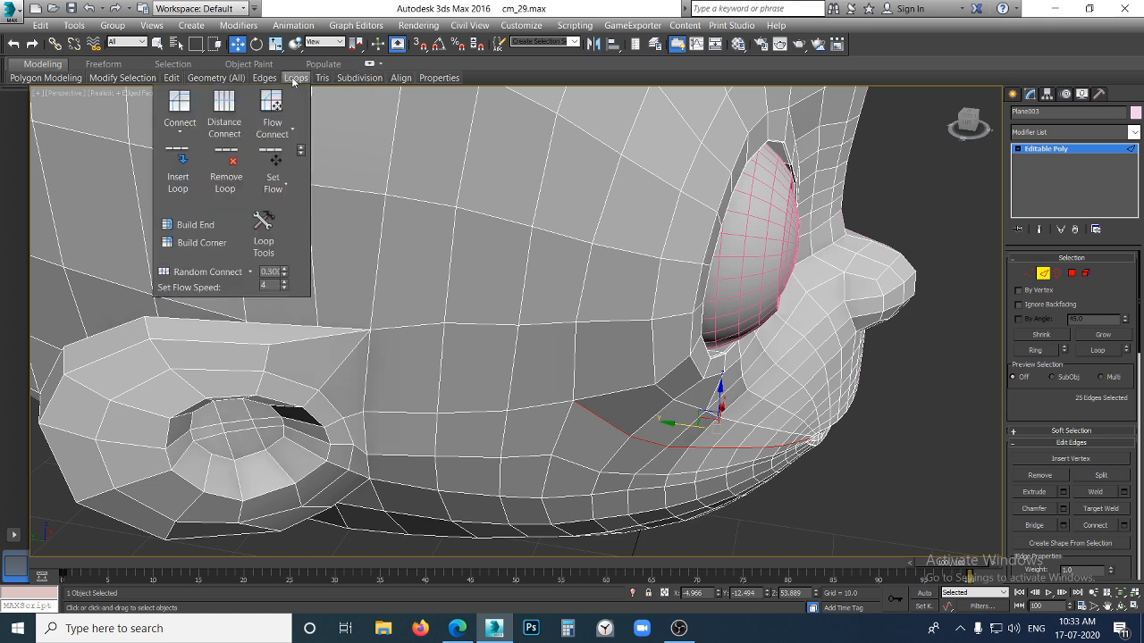
left_click(273, 166)
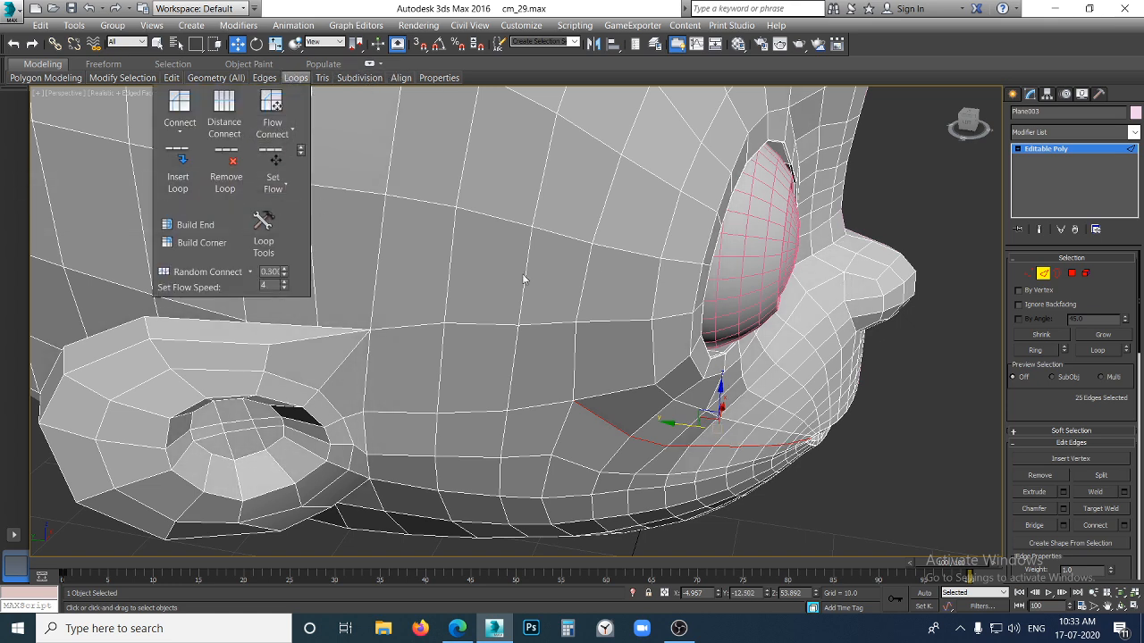
left_click(935, 451)
Examine the head's mesh around the cheek, face and crown from several sides
middle_click_drag(934, 451, 651, 483, "alt")
middle_click_drag(620, 414, 610, 311, "alt")
middle_click_drag(695, 371, 590, 456, "alt")
middle_click_drag(524, 406, 620, 347, "alt")
scroll(619, 347, "down", 5)
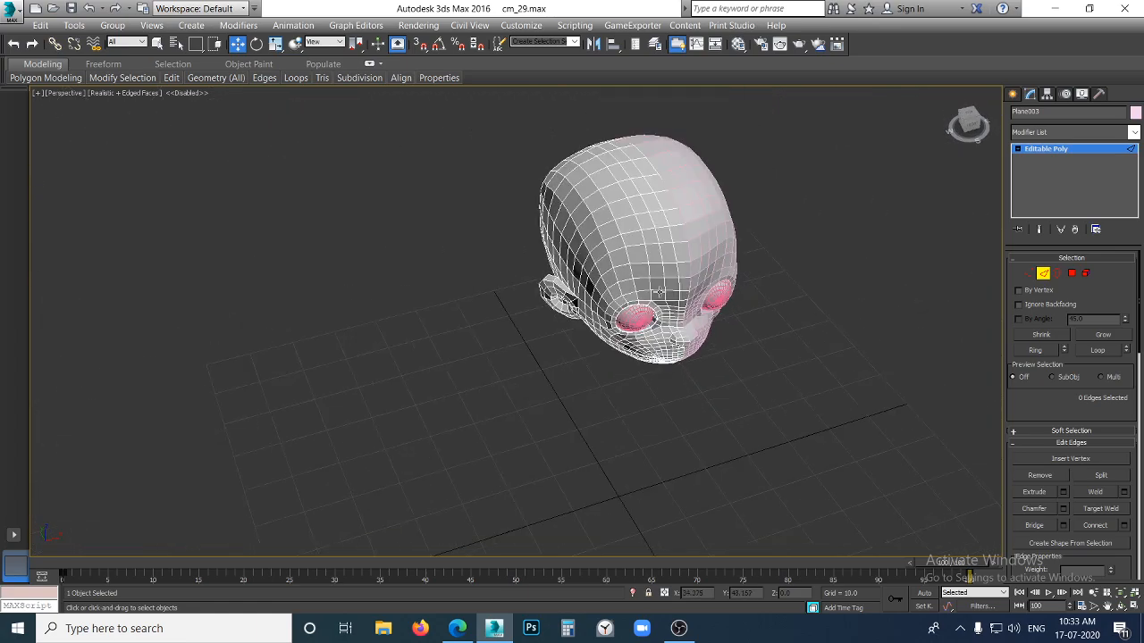
middle_click_drag(667, 257, 668, 230, "alt")
scroll(626, 186, "up", 3)
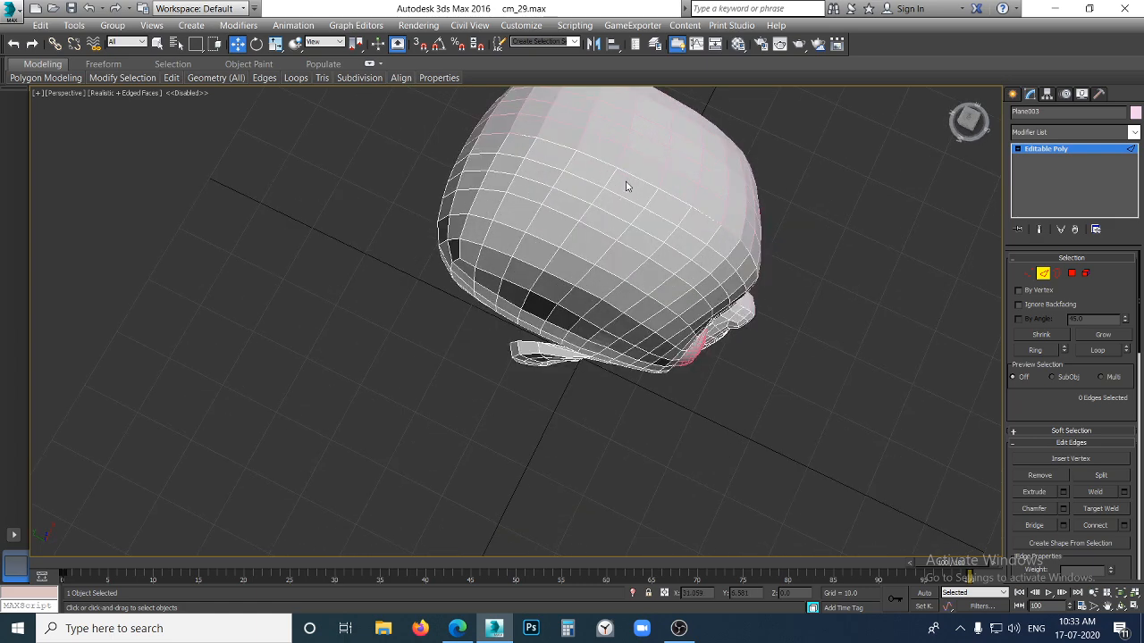
Examine the head mesh from above and behind, and the forehead, eye and nose topology from the front
middle_click_drag(626, 193, 571, 182, "alt")
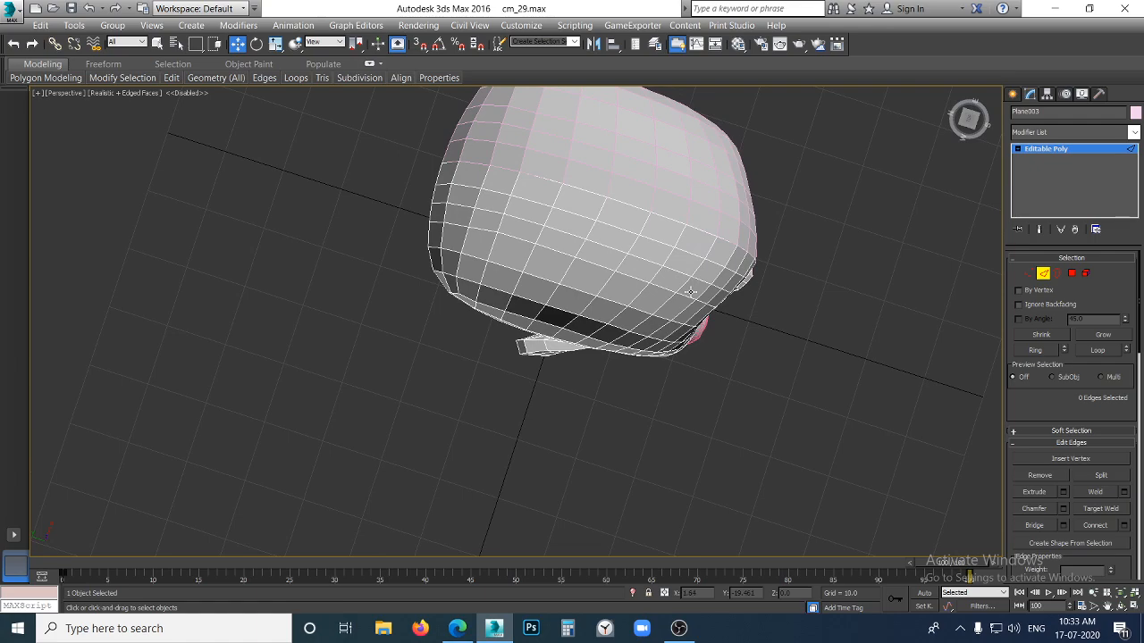
middle_click_drag(708, 257, 662, 262, "alt")
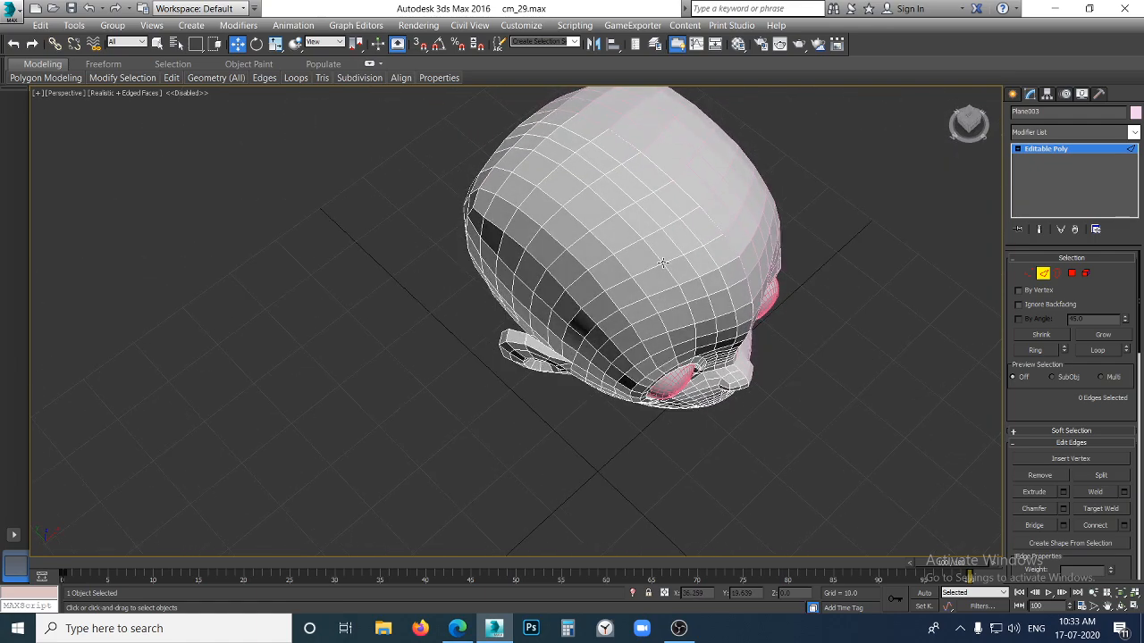
scroll(730, 258, "up", 3)
middle_click_drag(753, 372, 673, 352, "alt")
scroll(734, 365, "up", 3)
scroll(669, 390, "down", 3)
middle_click_drag(659, 390, 634, 381, "alt")
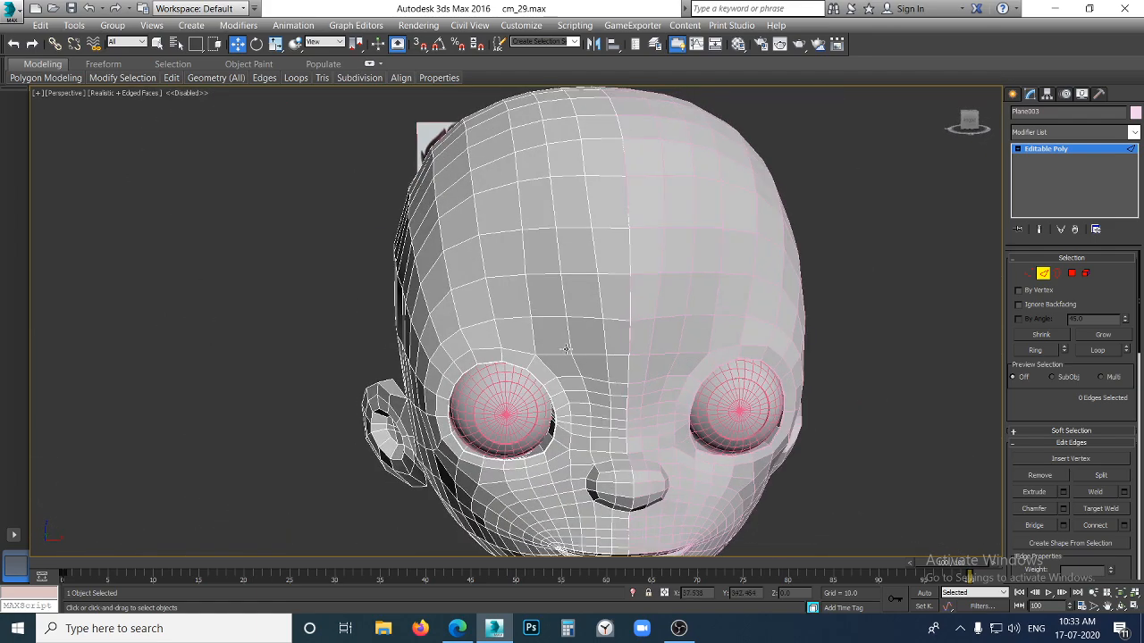
scroll(566, 349, "up", 4)
scroll(575, 307, "down", 3)
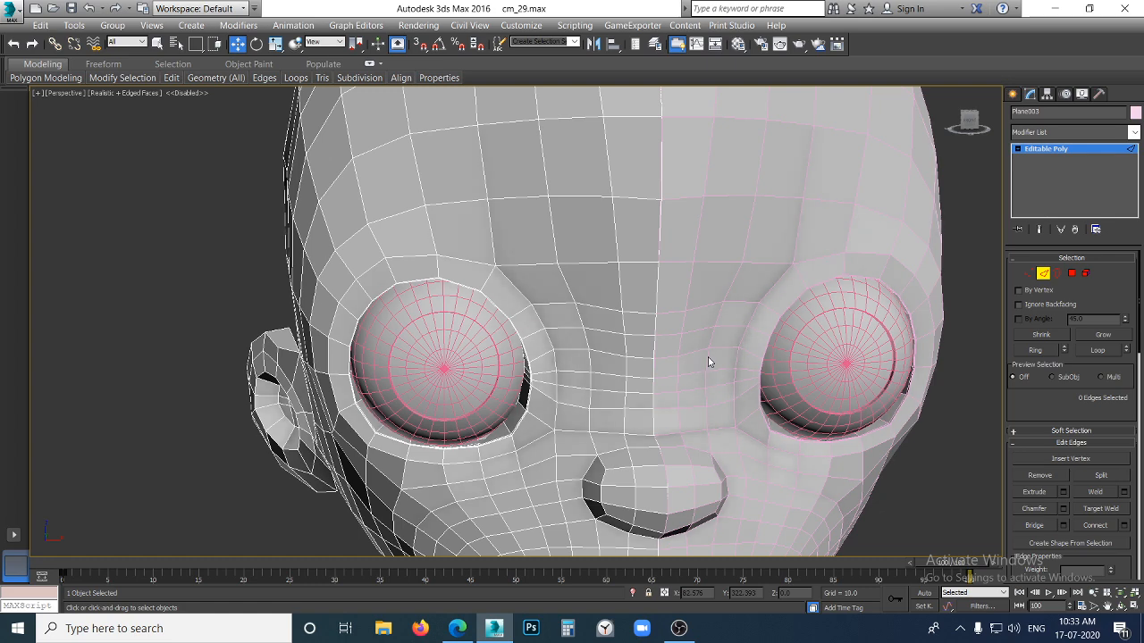
scroll(700, 403, "down", 3)
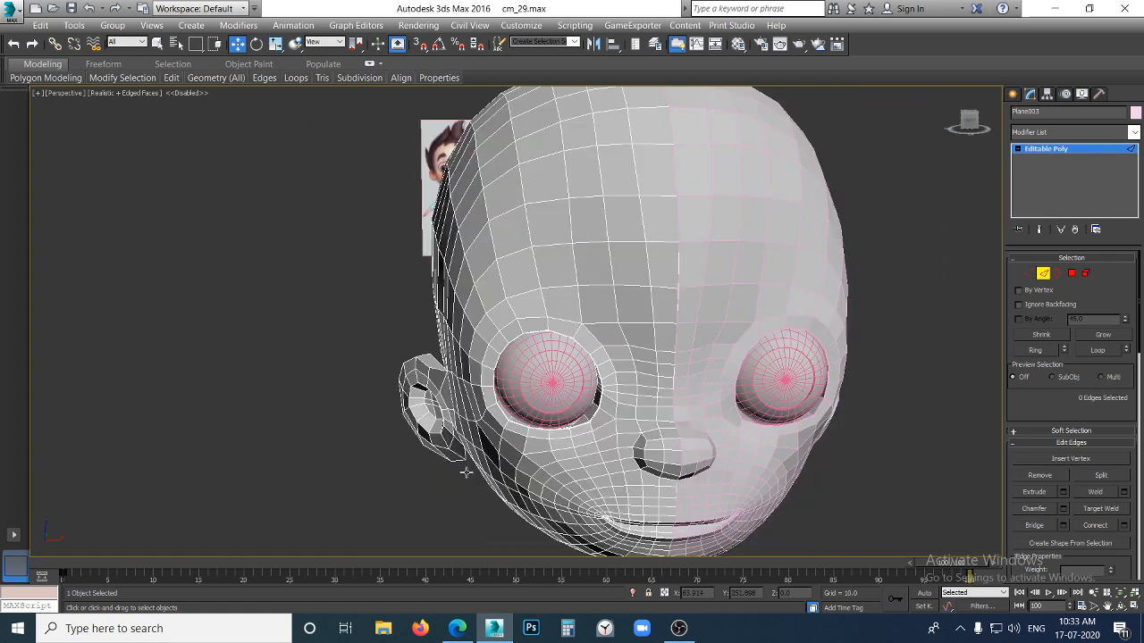
Switch to the Google Meet call in Edge, unmute the microphone to speak, and mute it again
left_click(457, 628)
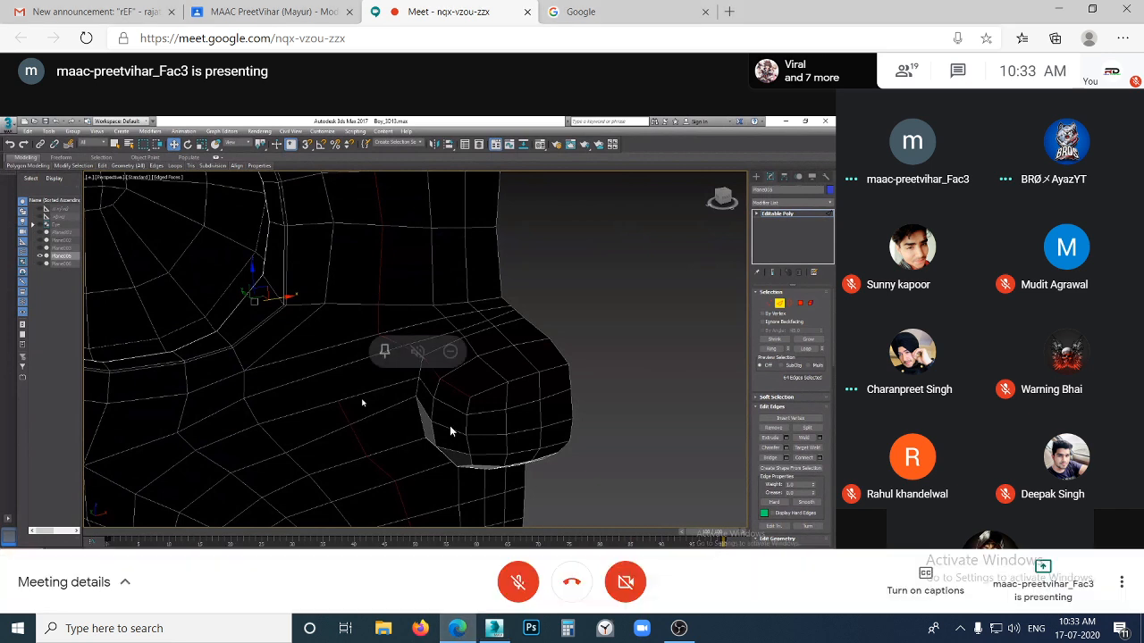
key("ctrl+d")
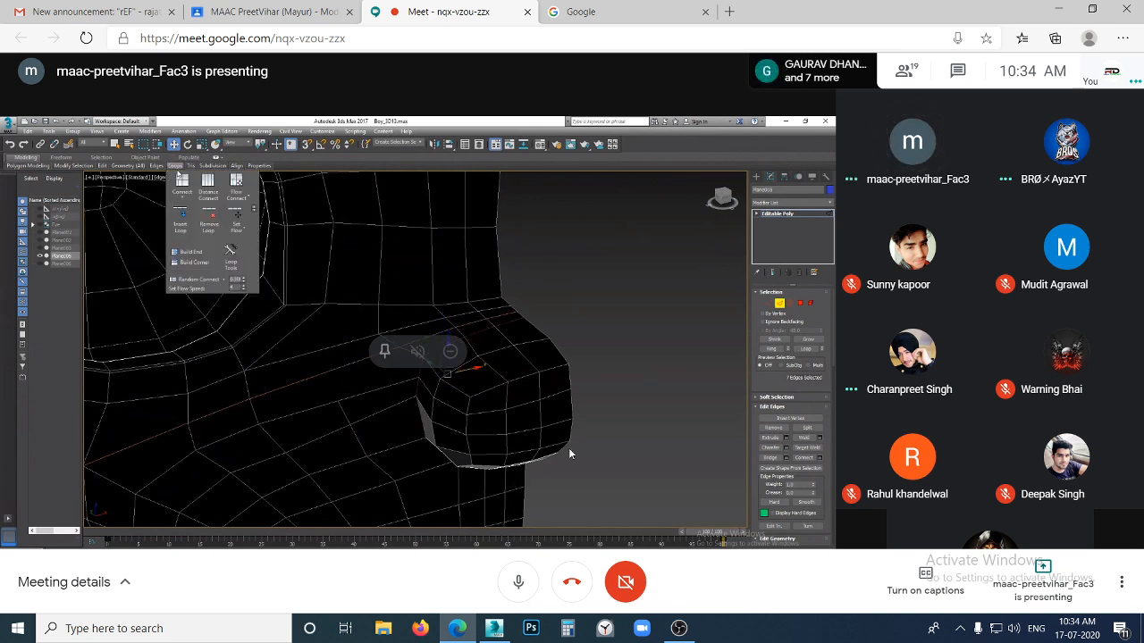
mouse_move(956, 435)
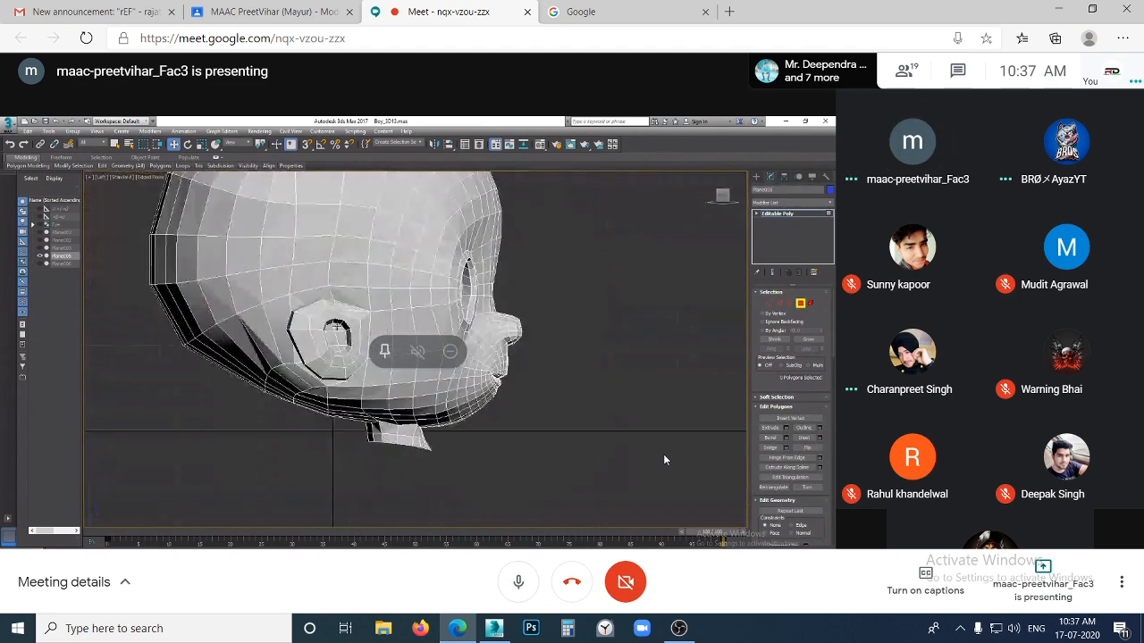
left_click(516, 585)
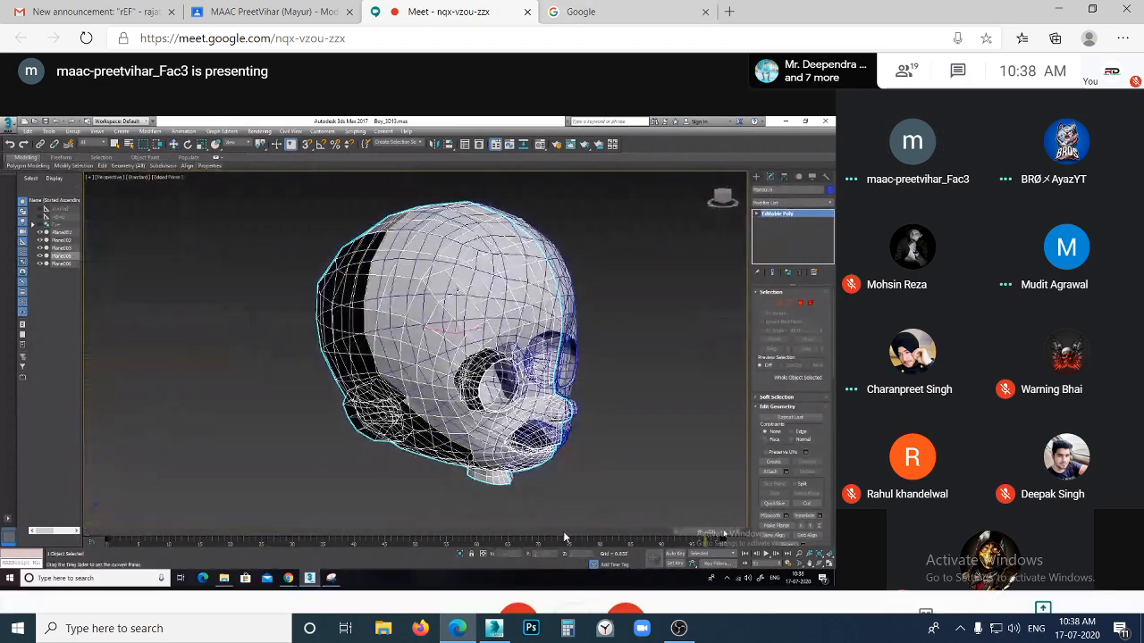
Unmute and mute the microphone twice during the shared modeling presentation, leaving it muted
left_click(520, 582)
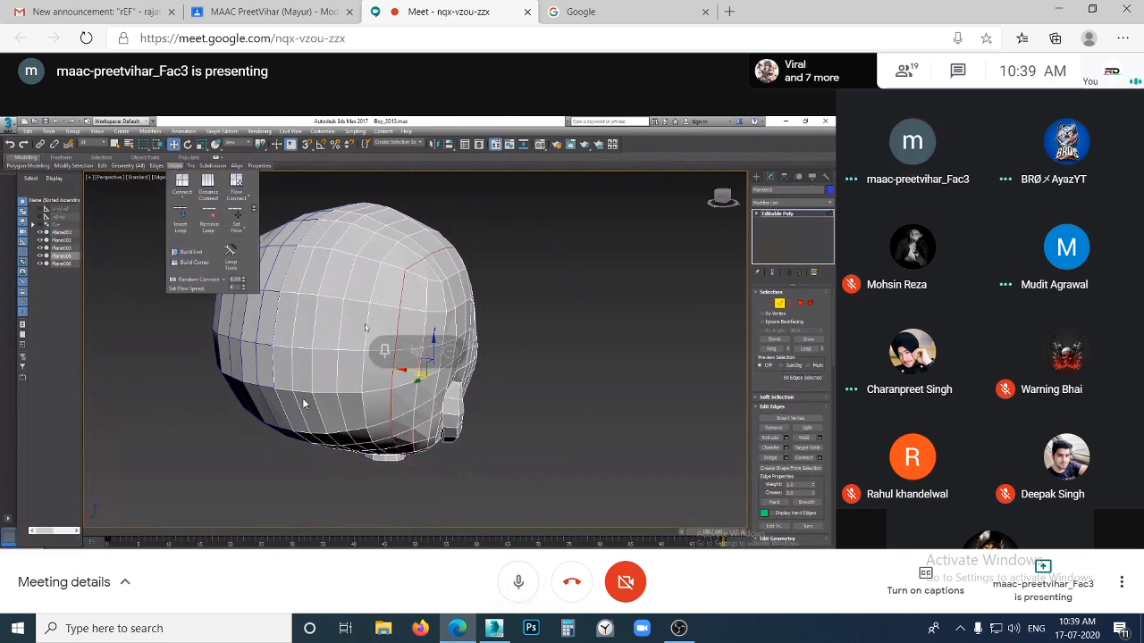
left_click(520, 582)
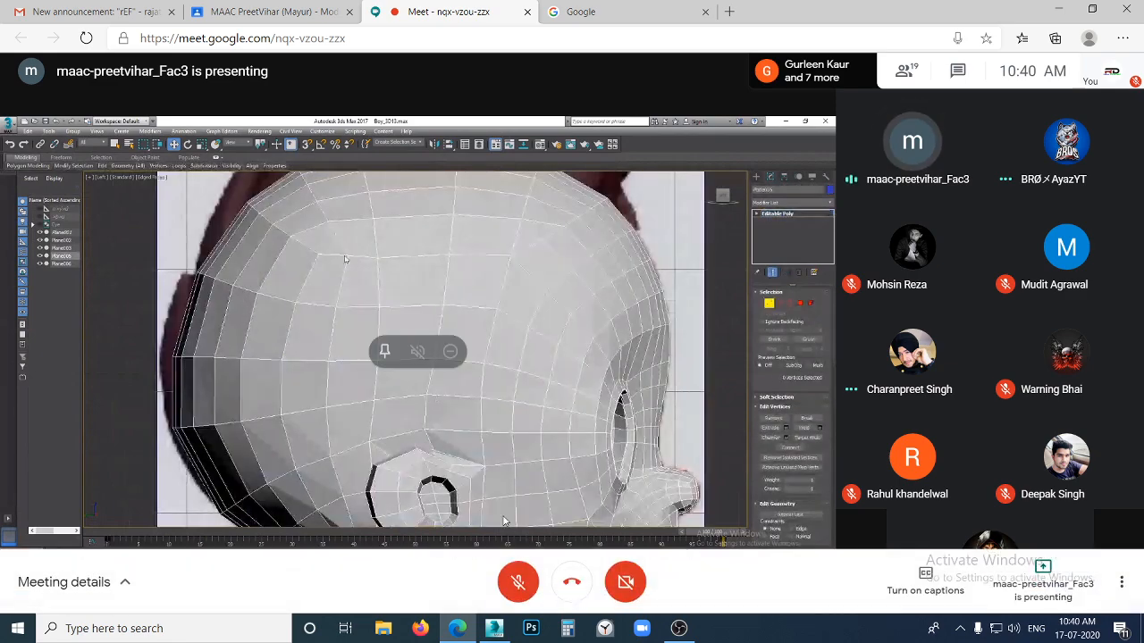
left_click(519, 582)
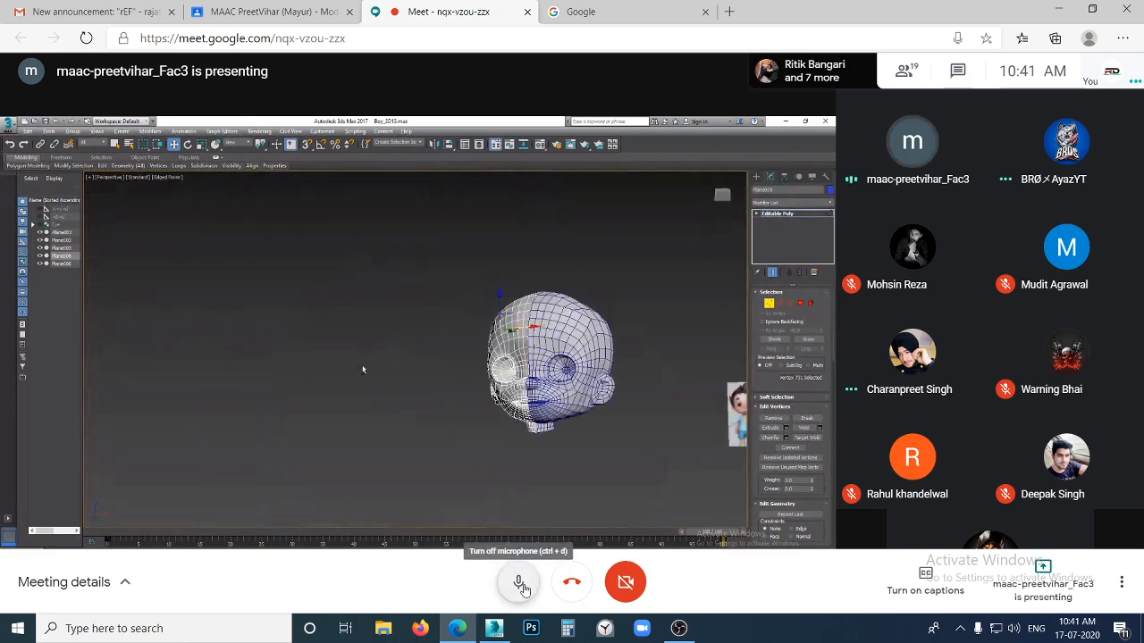
left_click(519, 585)
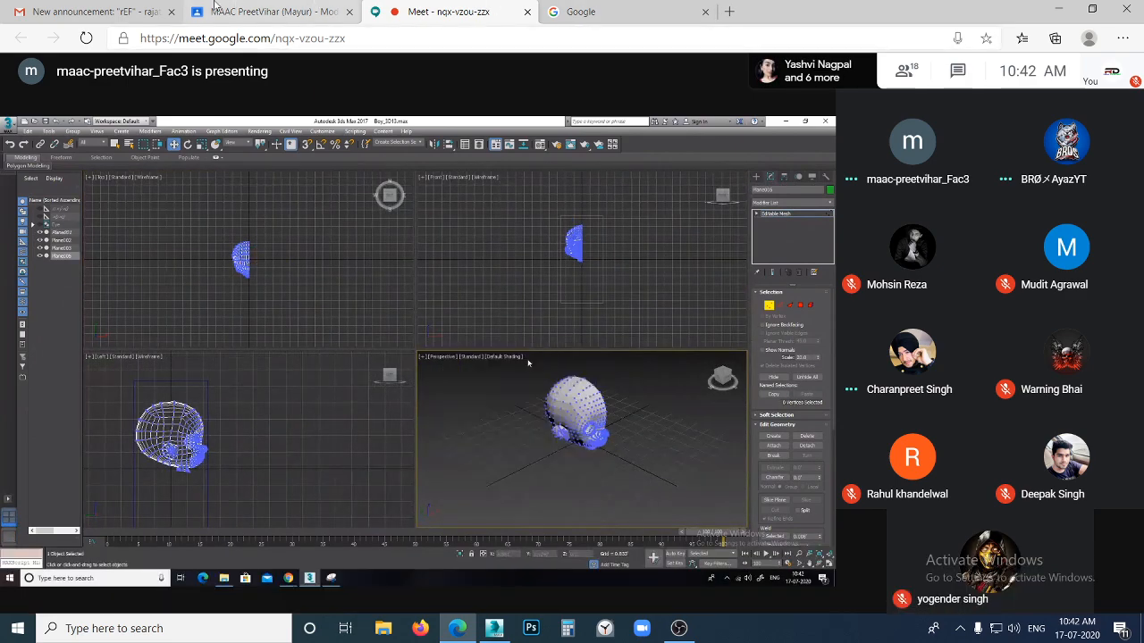
Check the Google Classroom draft post with the cm_29.max attachment, and return to the Meet call
left_click(253, 8)
left_click(442, 12)
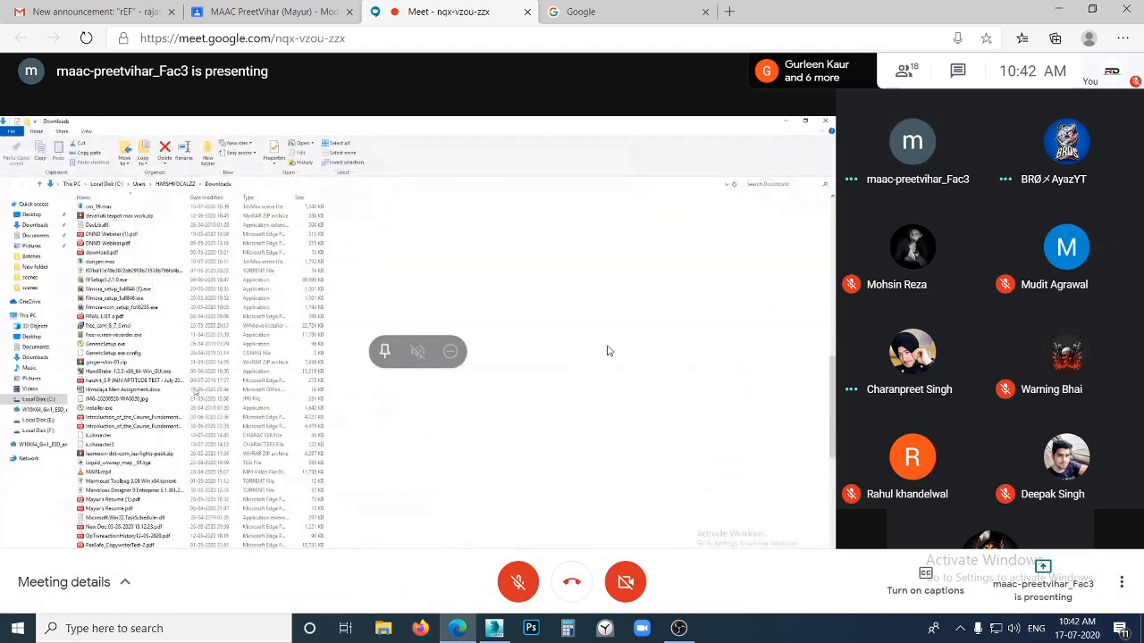
left_click(311, 9)
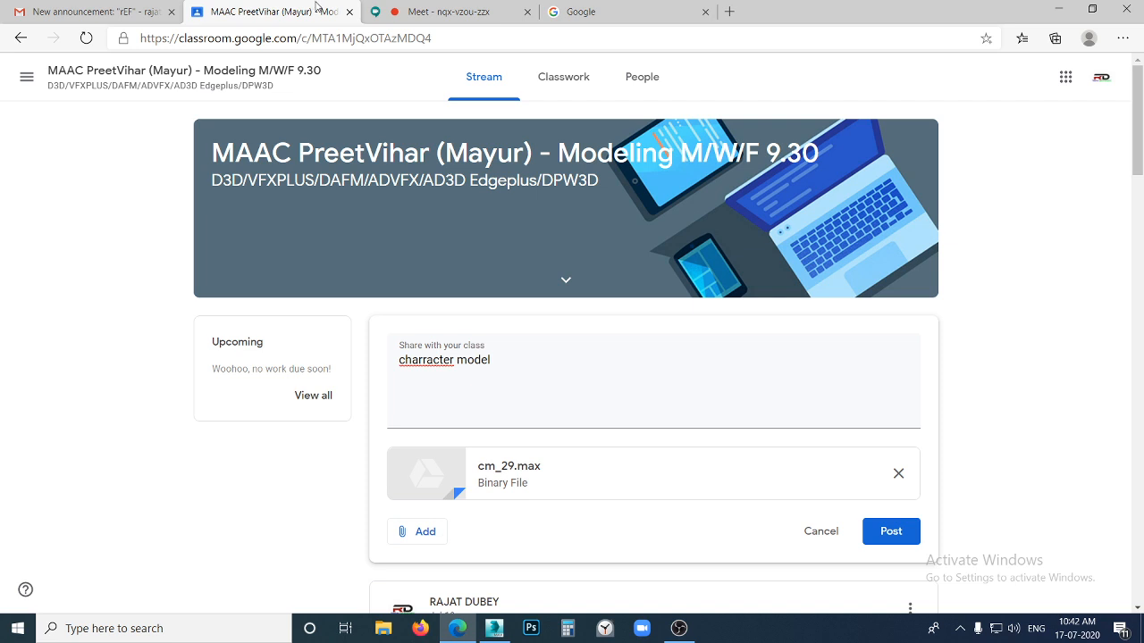
left_click(435, 8)
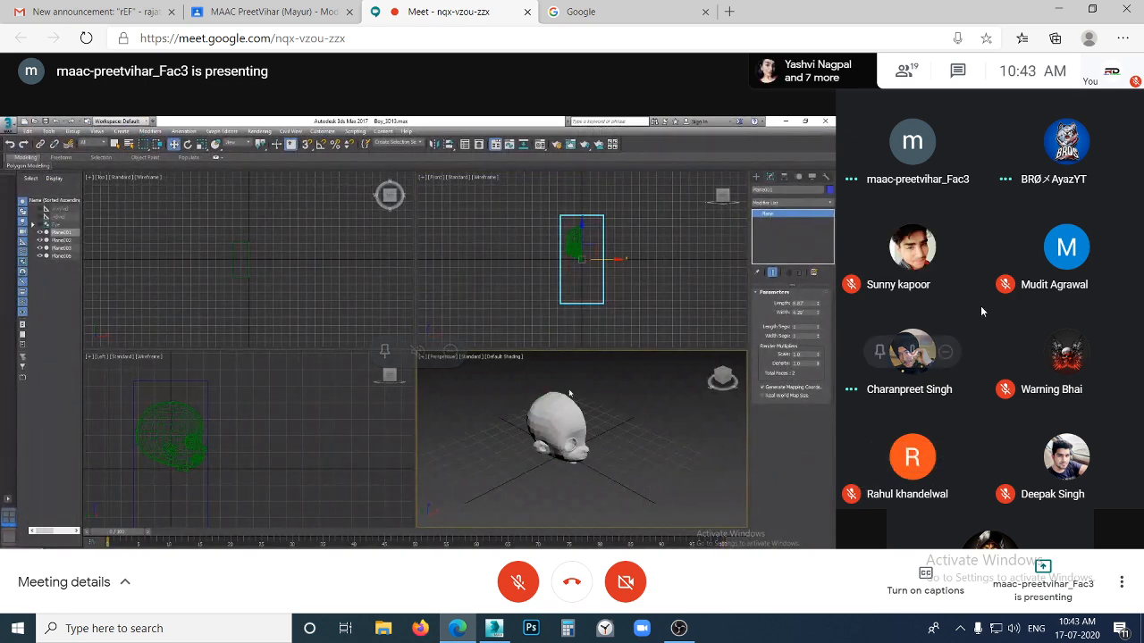
Shrink the Meet call's browser window and switch back to 3ds Max
left_click(1091, 9)
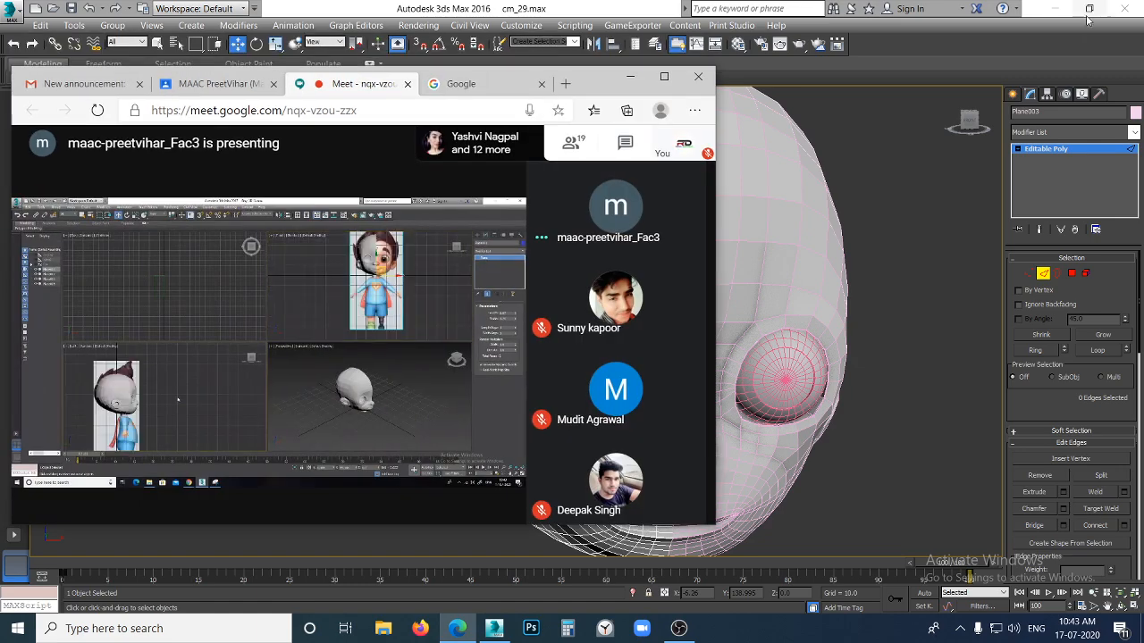
left_click(664, 78)
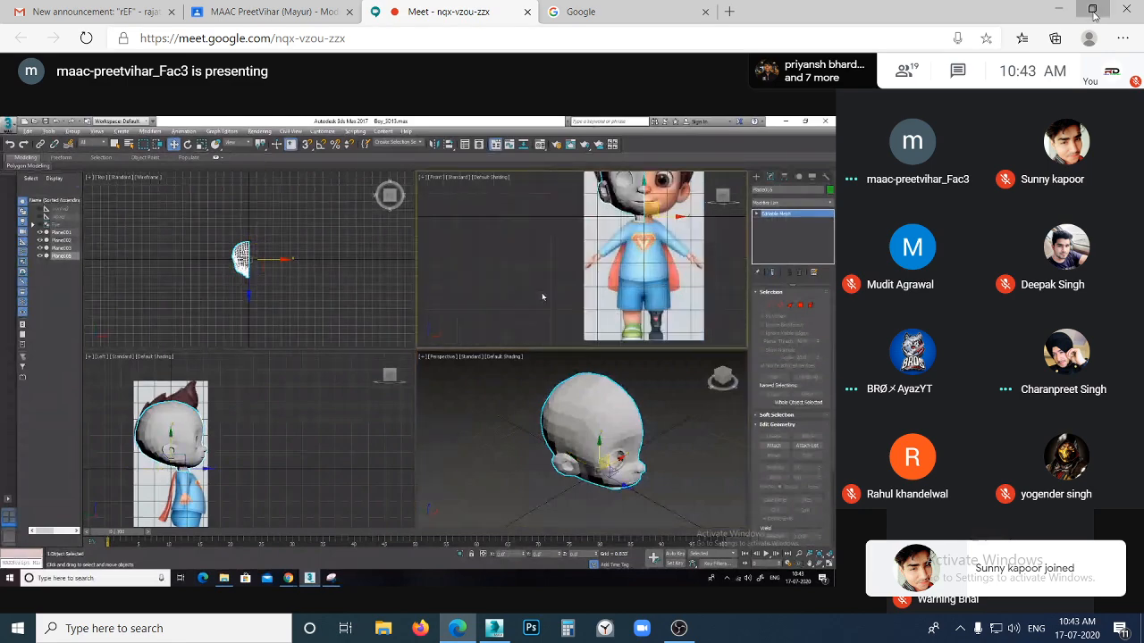
left_click(1091, 9)
Turn on NURMS smoothing for the half-head mesh, leaving Ignore Backfacing off
middle_click_drag(741, 235, 818, 260)
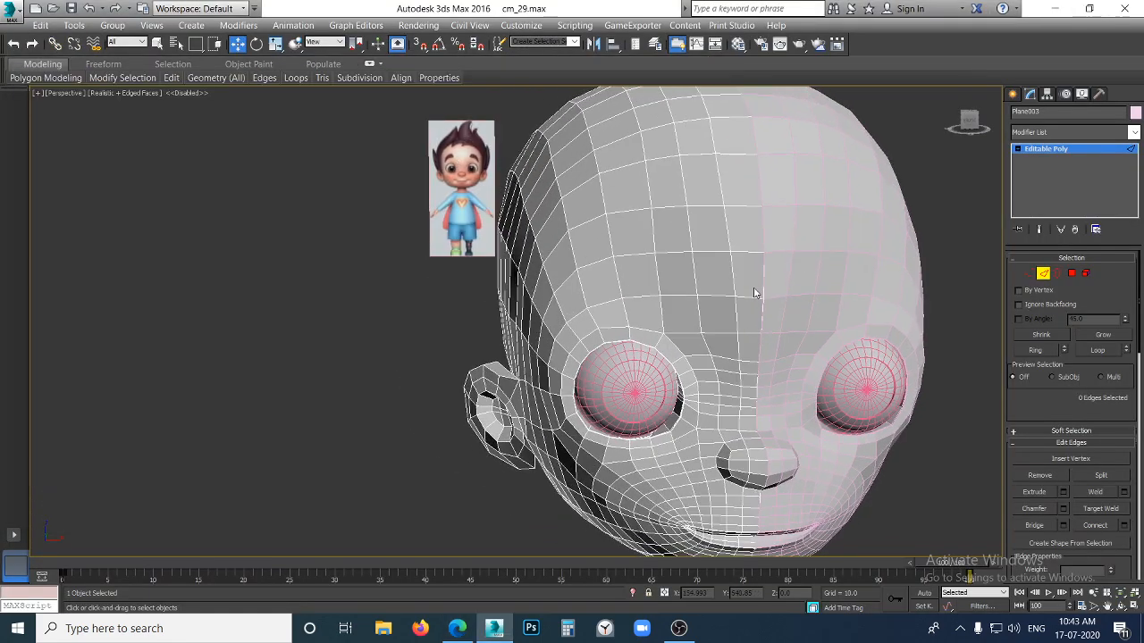
scroll(754, 293, "down", 2)
middle_click_drag(754, 293, 606, 309)
scroll(605, 309, "up", 6)
scroll(606, 309, "up", 2)
scroll(606, 309, "down", 6)
middle_click_drag(492, 387, 553, 228)
right_click(480, 350)
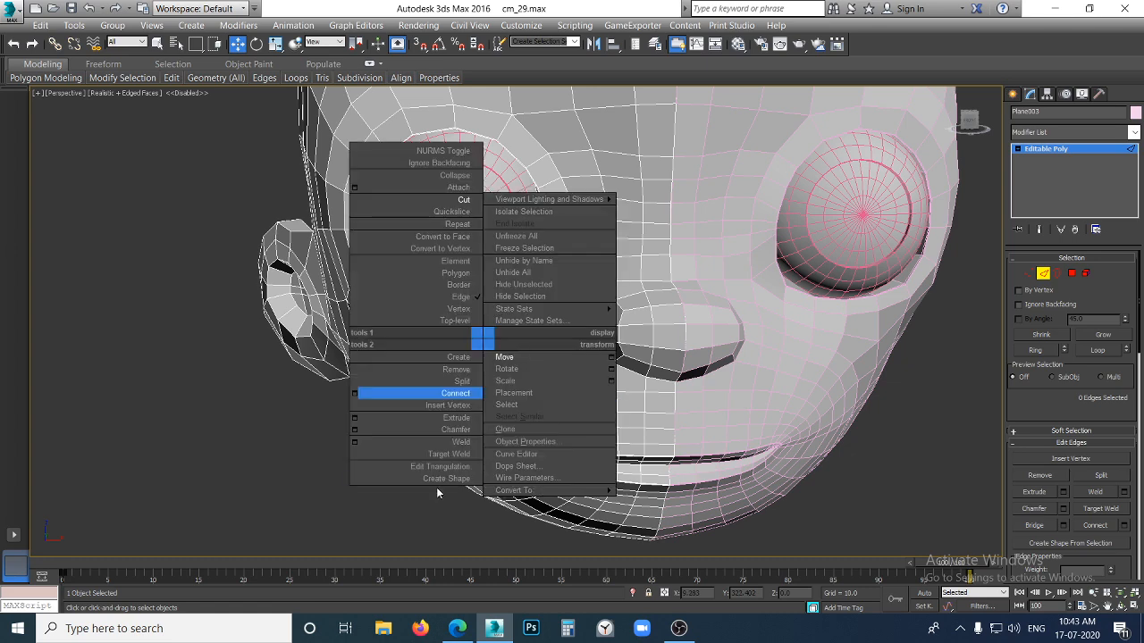
left_click(445, 162)
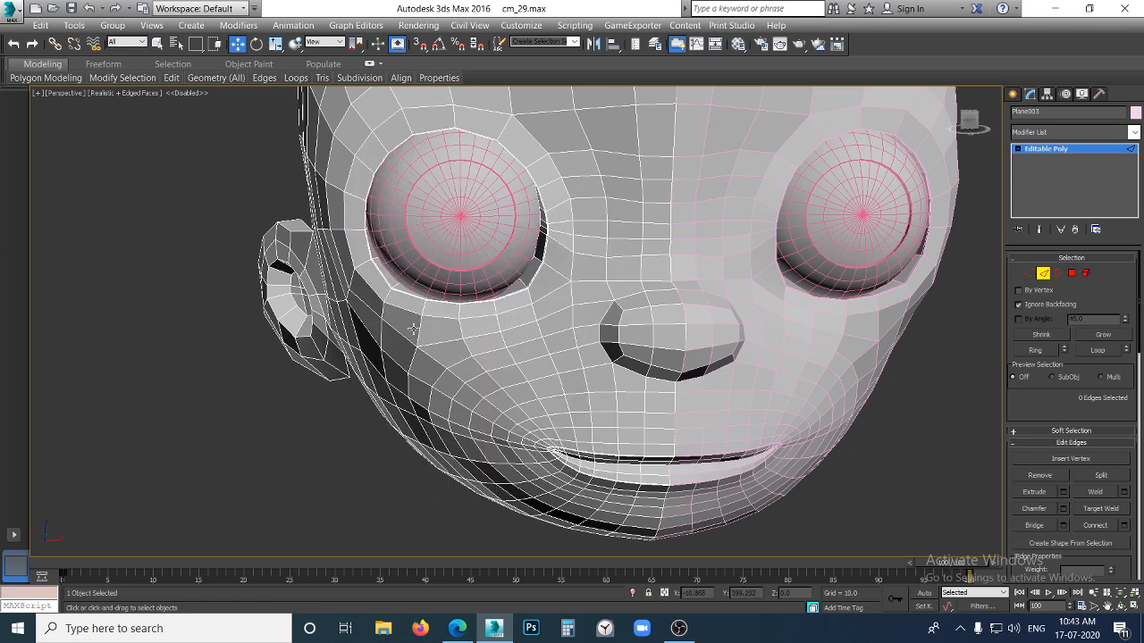
right_click(427, 372)
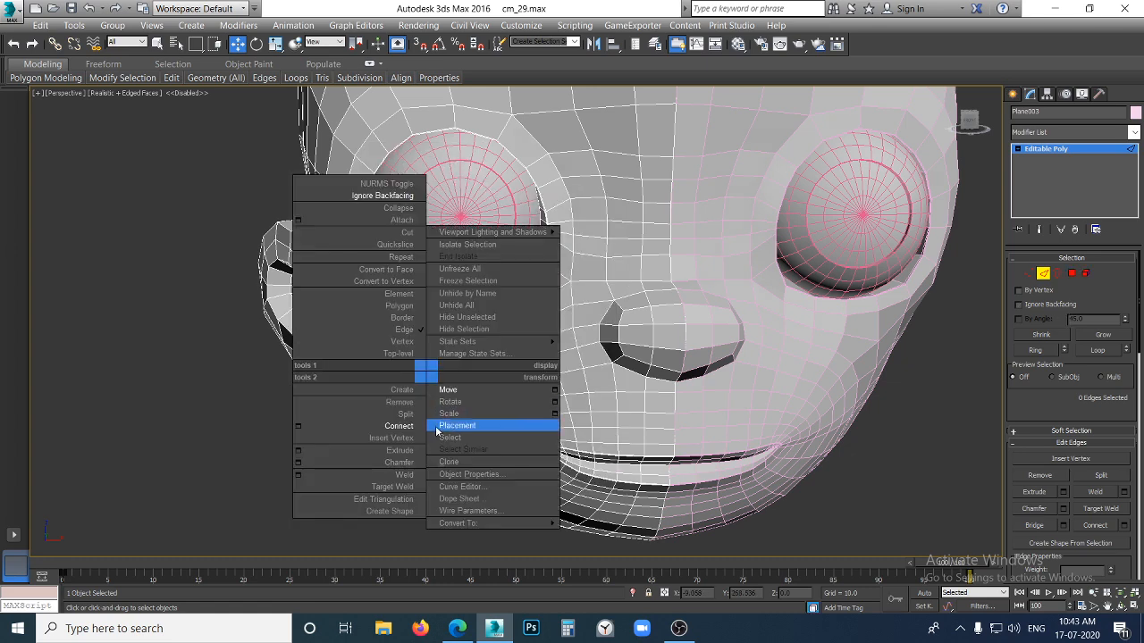
left_click(398, 184)
Inspect the smoothed head from the front, side and three-quarter views, checking the eyes, nose and ear
scroll(515, 348, "down", 4)
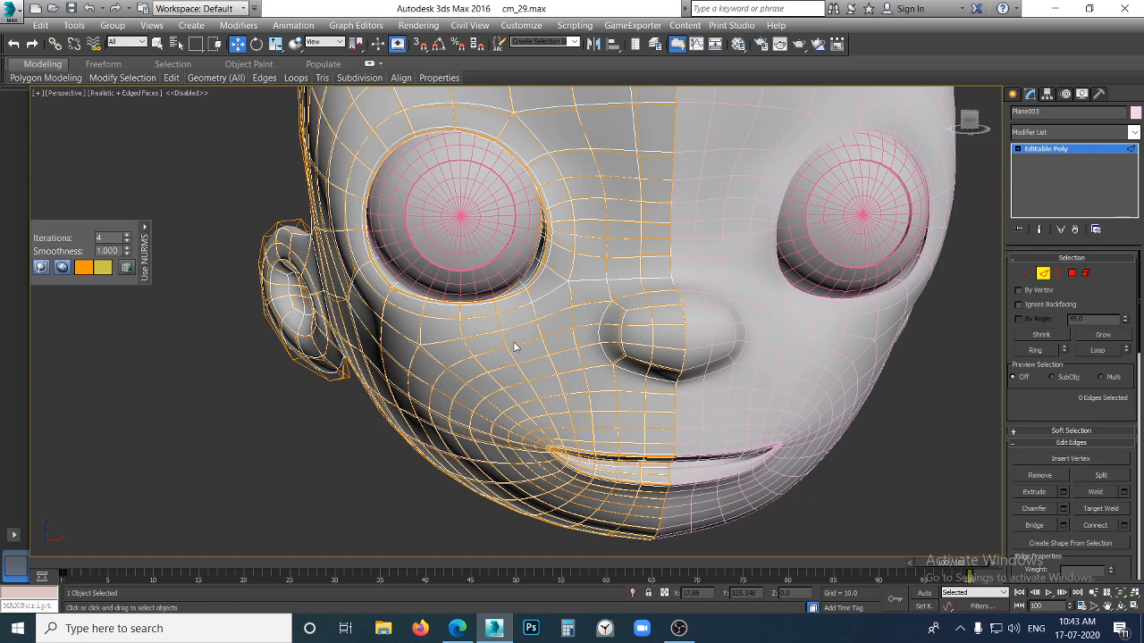
scroll(587, 265, "up", 3)
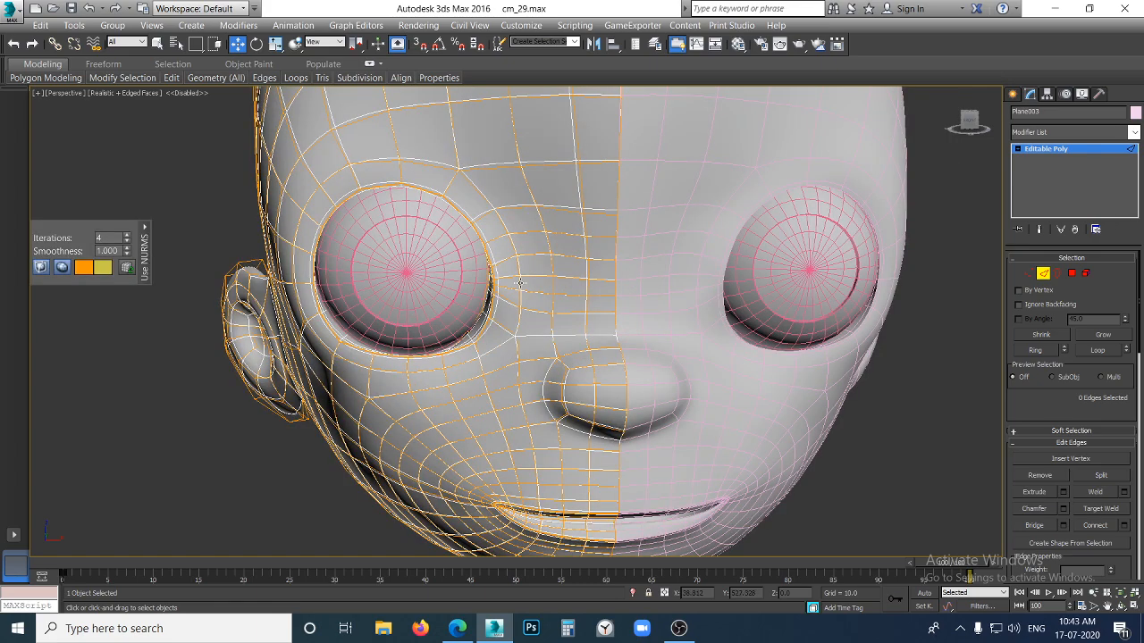
scroll(520, 283, "down", 3)
middle_click_drag(488, 357, 517, 268, "alt")
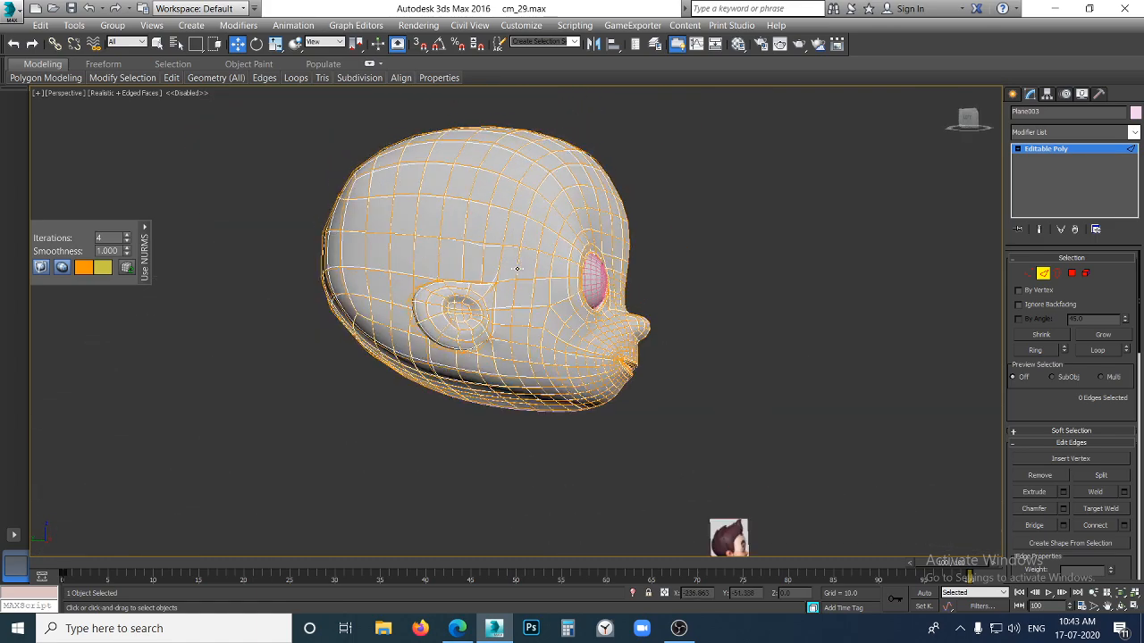
middle_click_drag(589, 327, 533, 328, "alt")
scroll(584, 242, "up", 3)
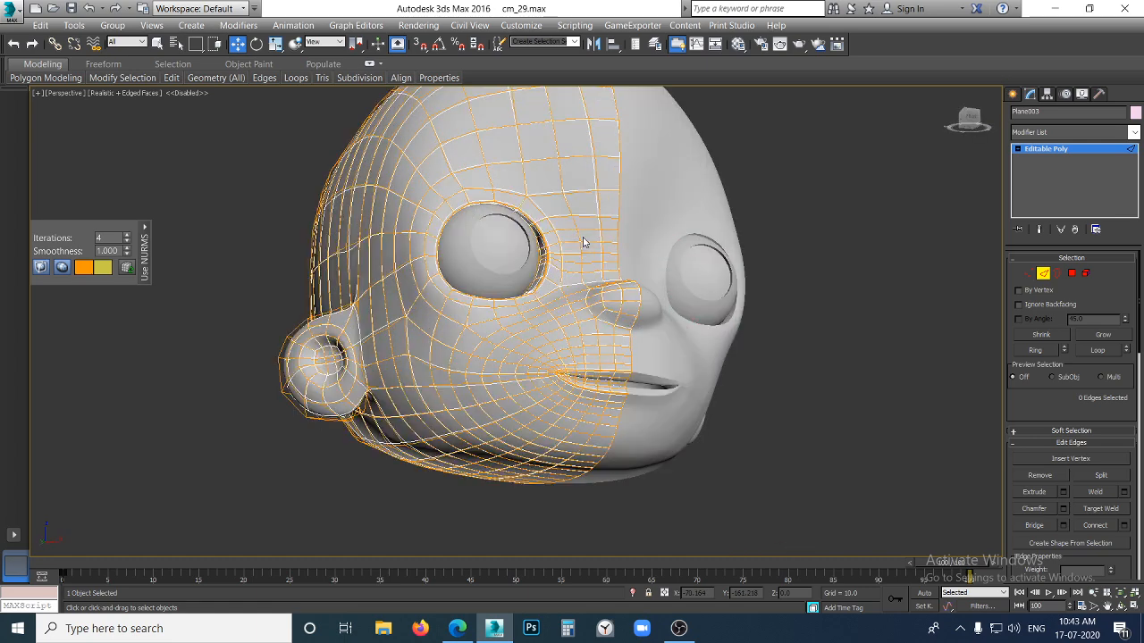
middle_click_drag(567, 276, 561, 303, "alt")
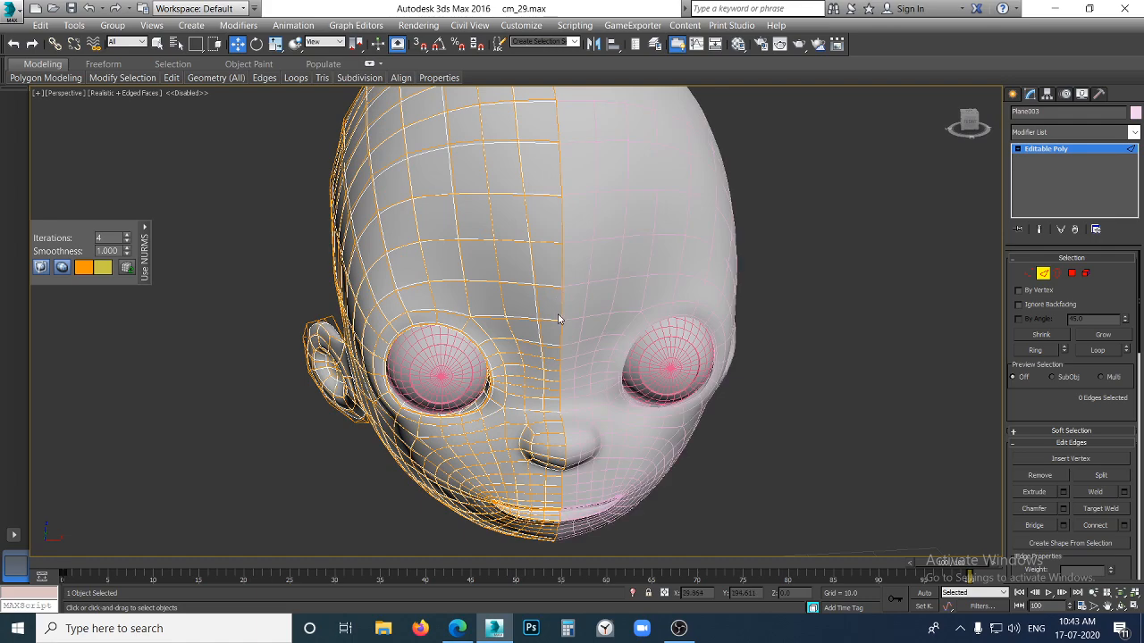
scroll(559, 319, "up", 3)
middle_click_drag(637, 388, 567, 410, "alt")
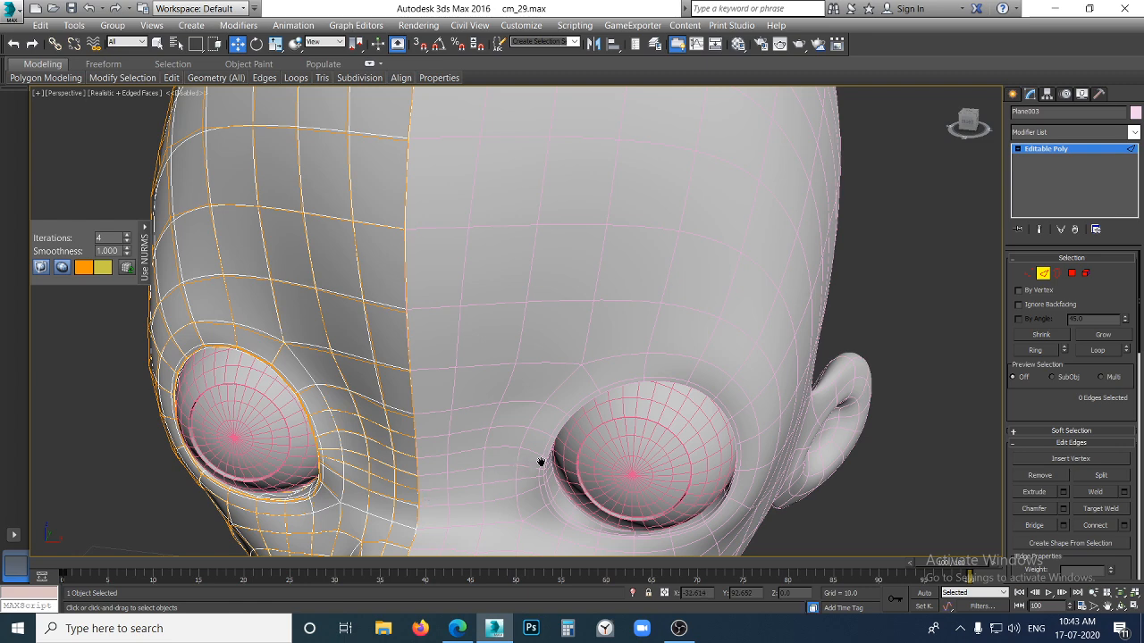
scroll(495, 462, "down", 4)
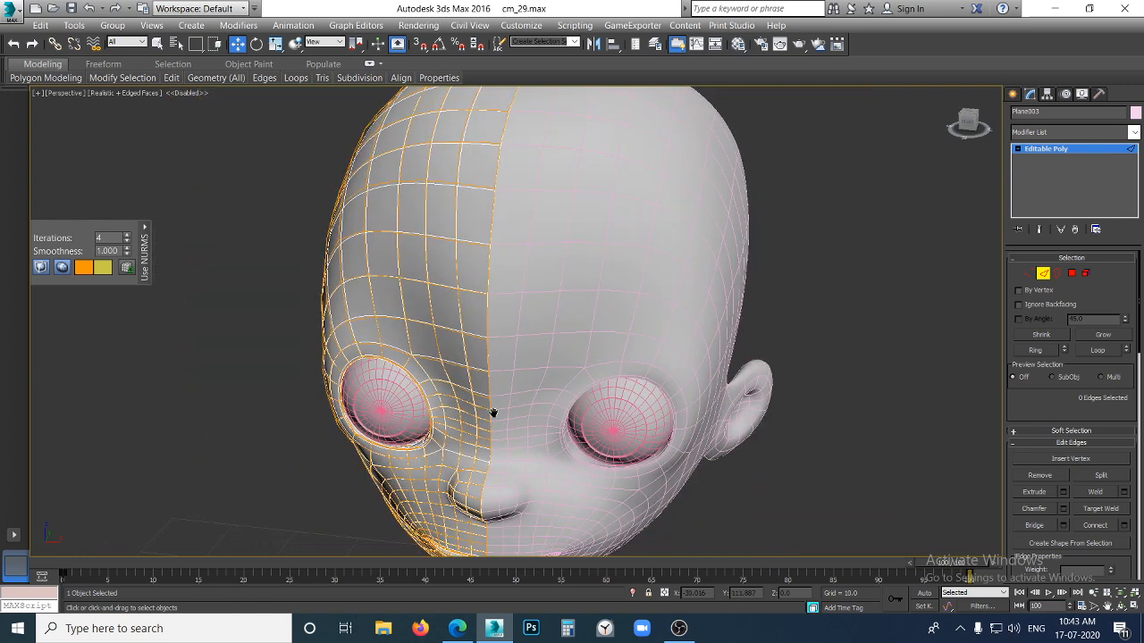
mouse_move(494, 413)
middle_mouse_down("alt")
mouse_move(466, 420)
mouse_move(472, 431)
mouse_move(536, 407)
mouse_move(692, 332)
mouse_move(669, 334)
mouse_move(617, 295)
middle_mouse_up("alt")
Inspect the inner corner of the smoothed eye socket up close, and the face from the side and front
scroll(634, 269, "up", 6)
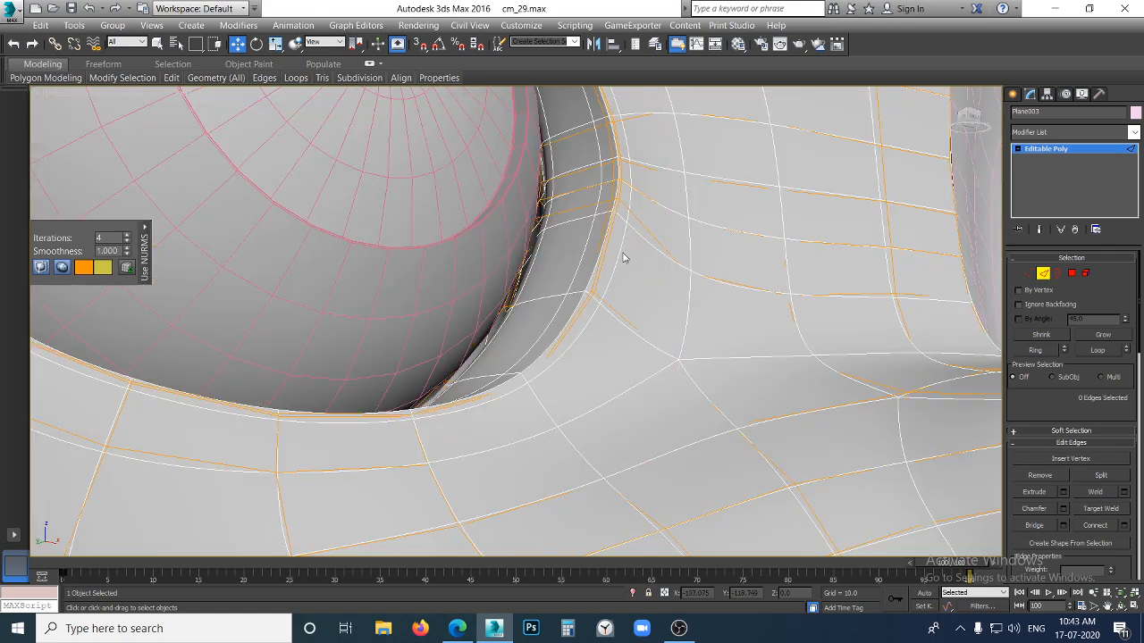
scroll(624, 259, "down", 4)
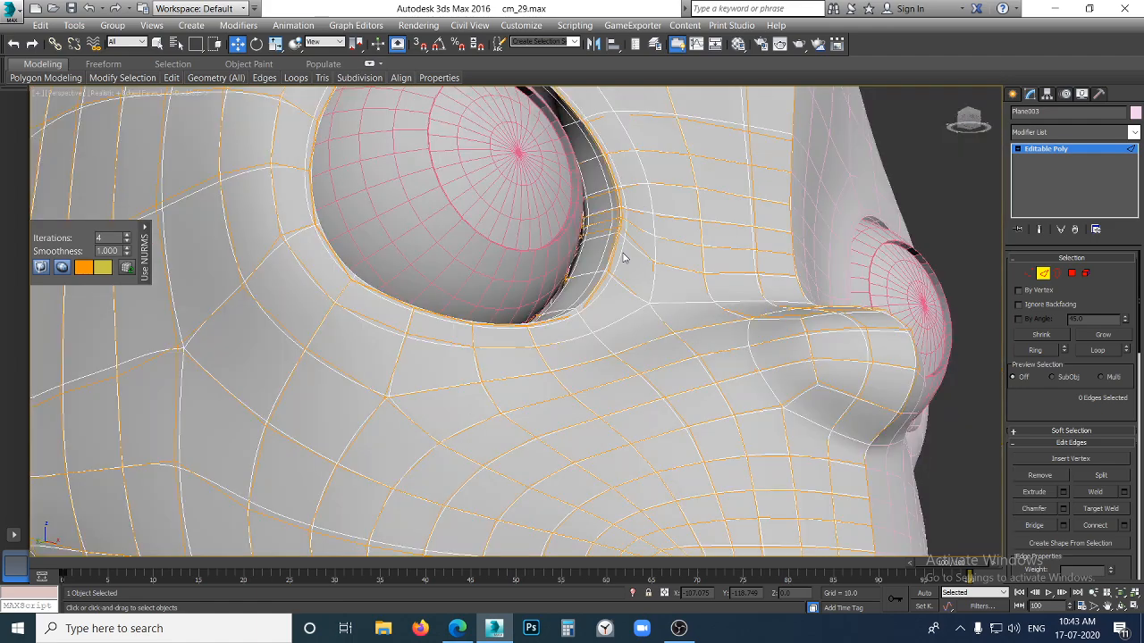
scroll(624, 258, "down", 4)
scroll(623, 258, "down", 6)
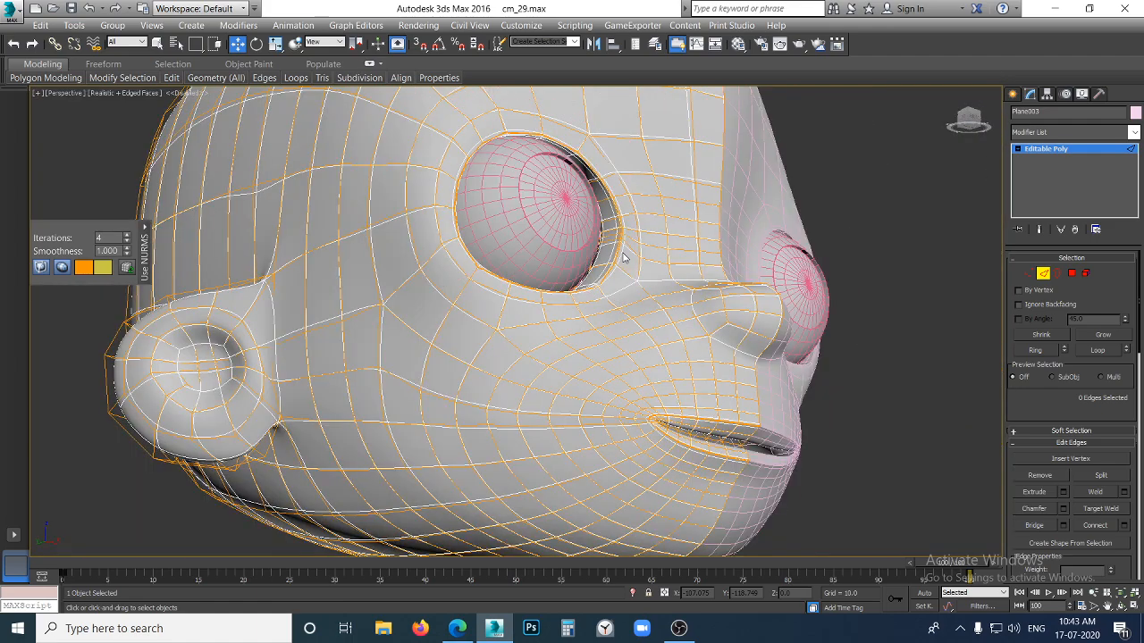
middle_click_drag(709, 231, 703, 269, "alt")
scroll(670, 230, "up", 5)
scroll(626, 257, "down", 4)
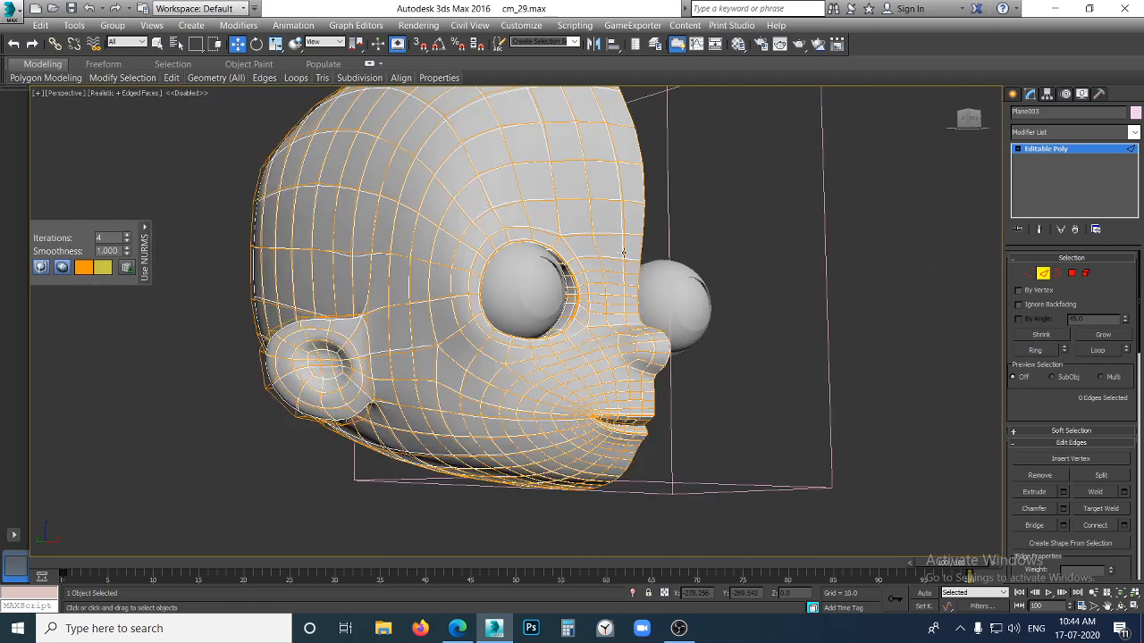
middle_click_drag(622, 254, 563, 282, "alt")
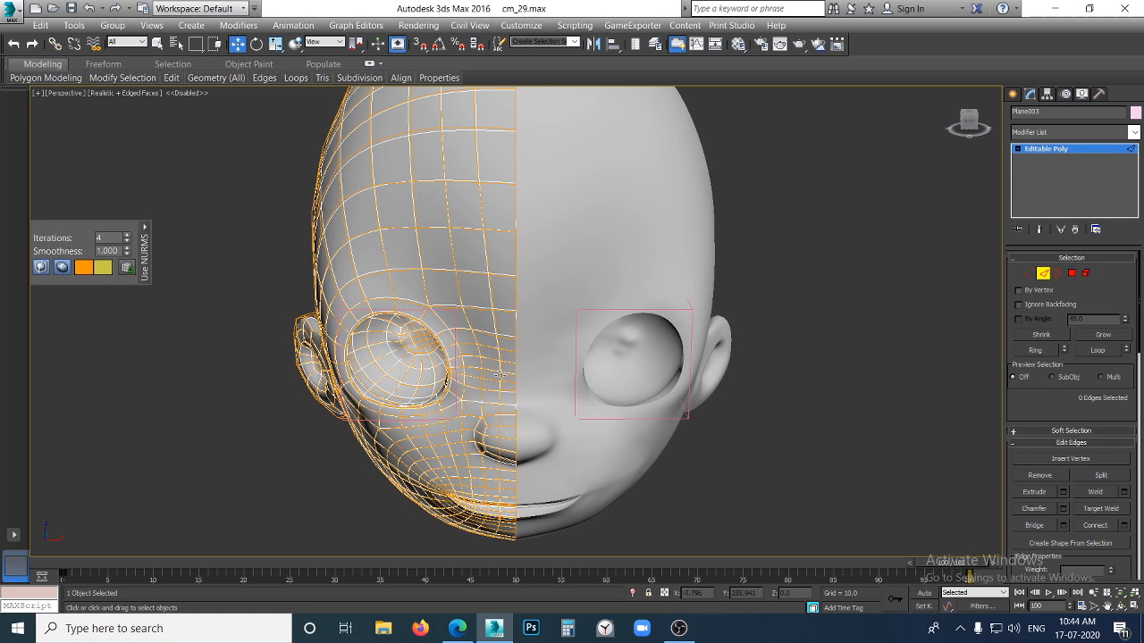
middle_click_drag(540, 512, 545, 508, "alt")
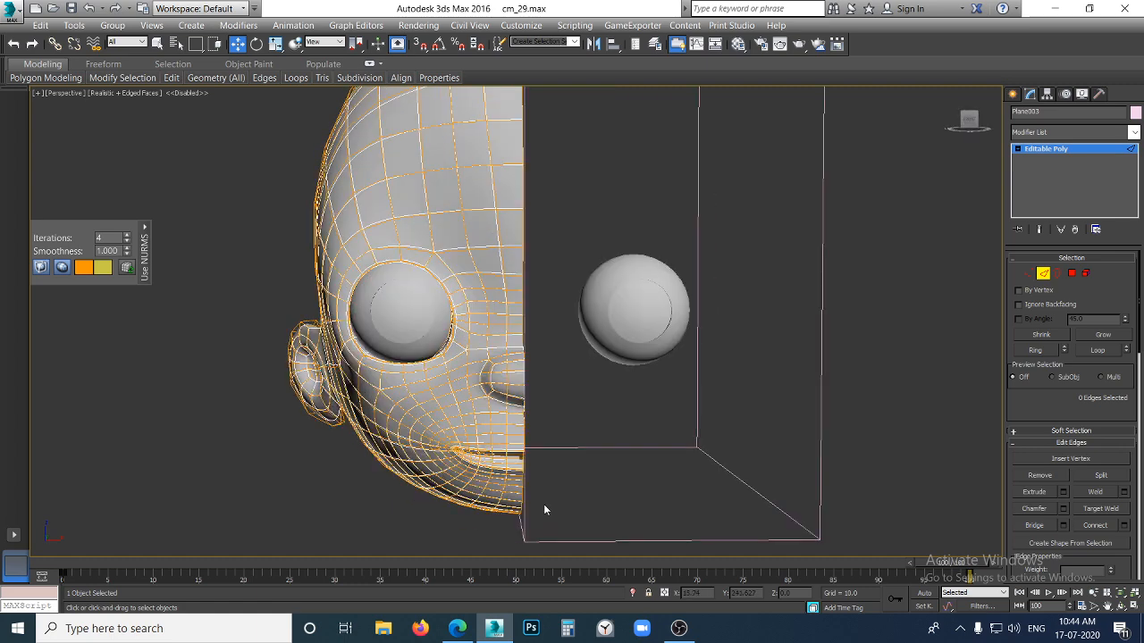
Close the cm_29.max scene and 3ds Max without saving the changes
scroll(531, 431, "down", 3)
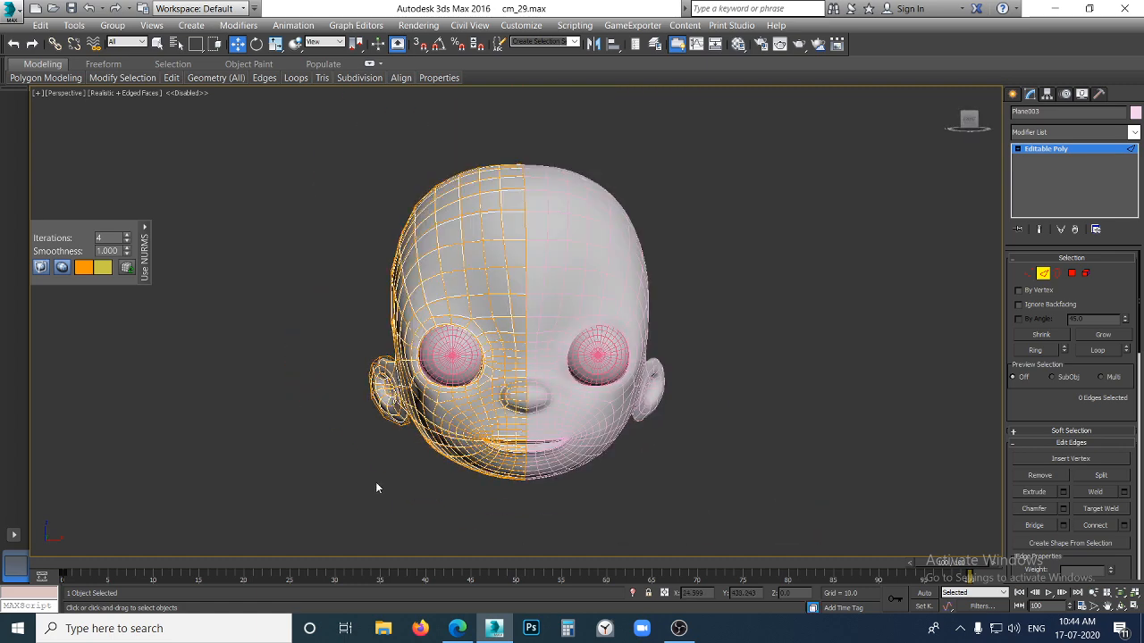
left_click(1088, 8)
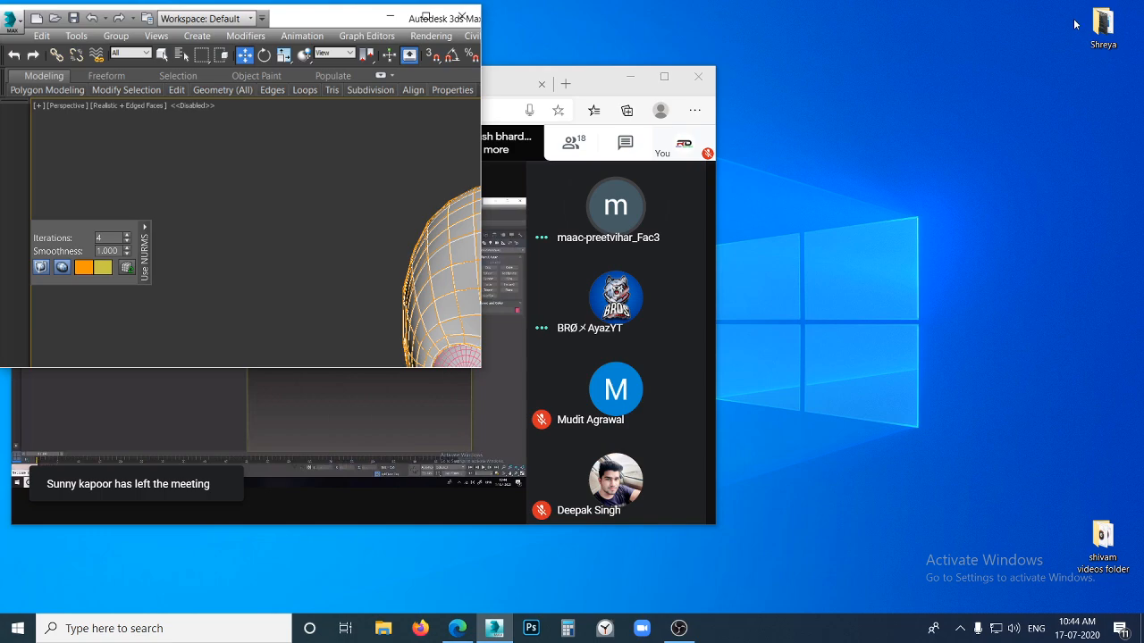
left_click(585, 92)
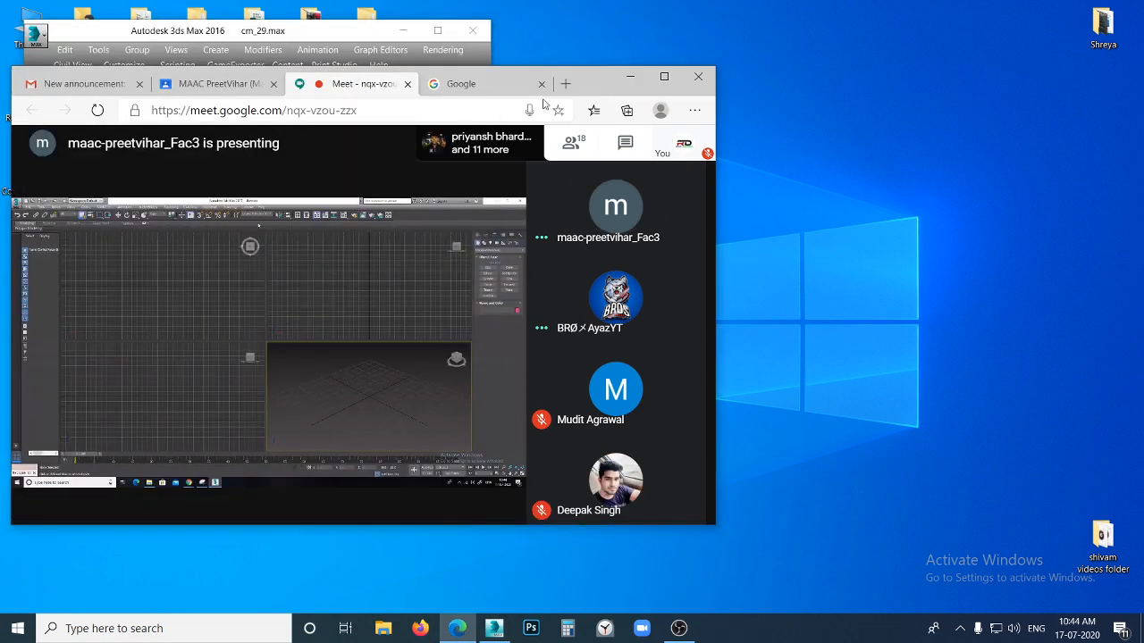
left_click(473, 31)
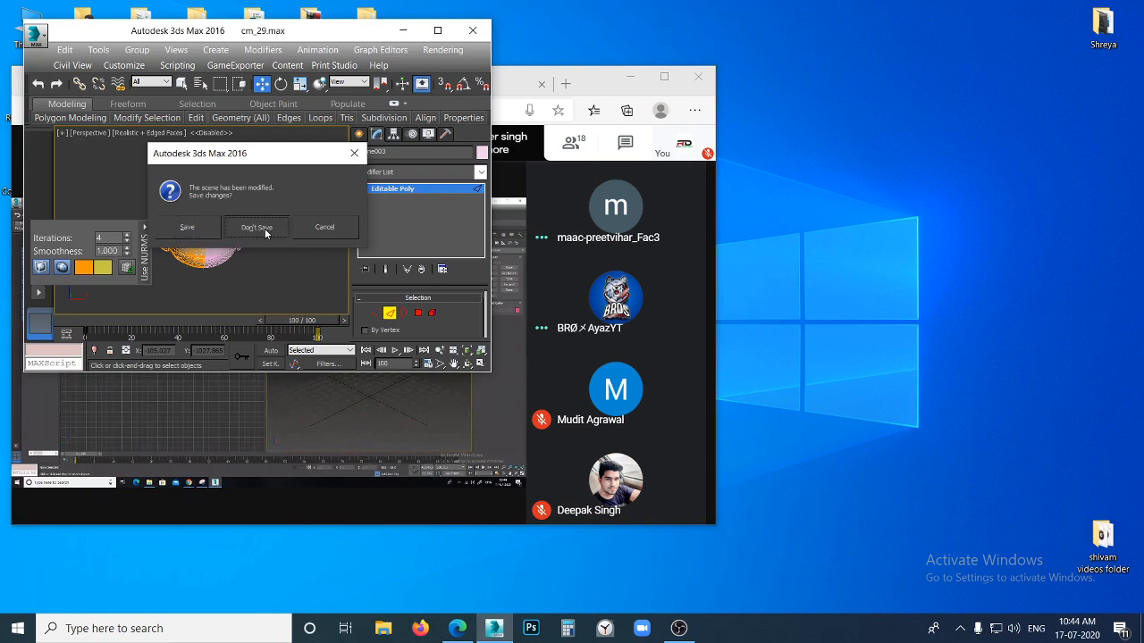
left_click(256, 228)
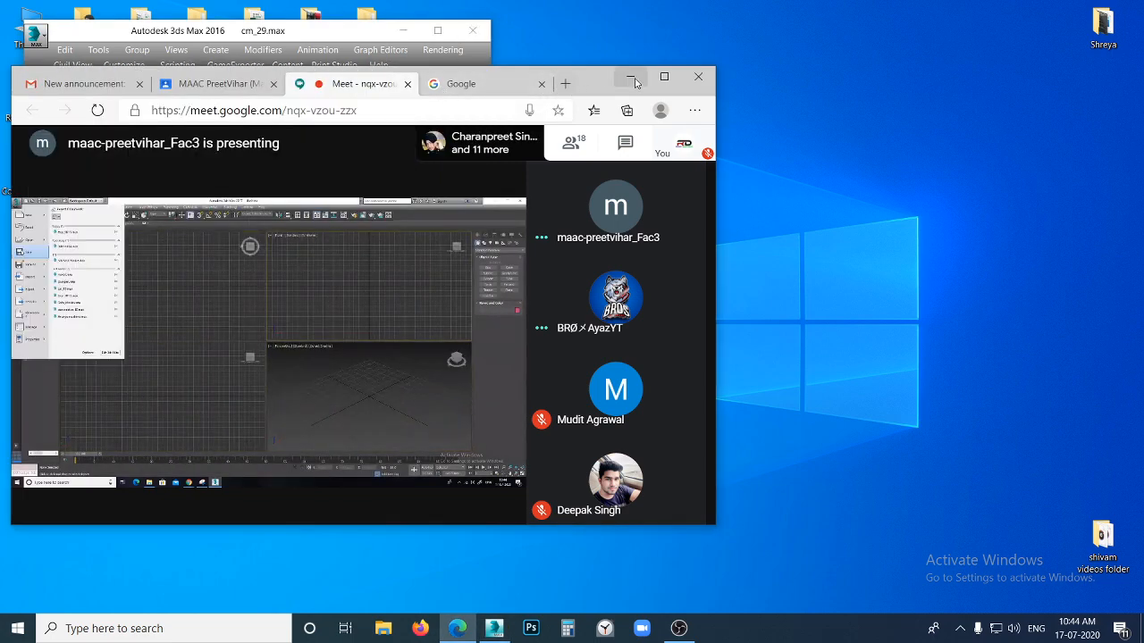
Maximize the Meet call's browser window and bring it back in front of the desktop
left_click(664, 77)
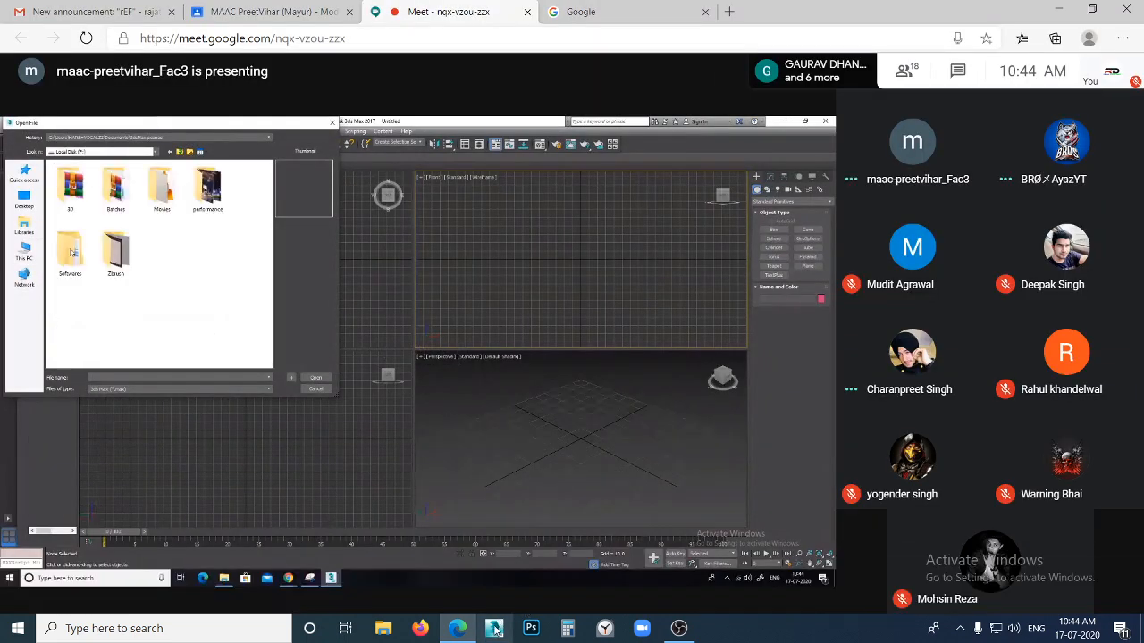
mouse_move(677, 628)
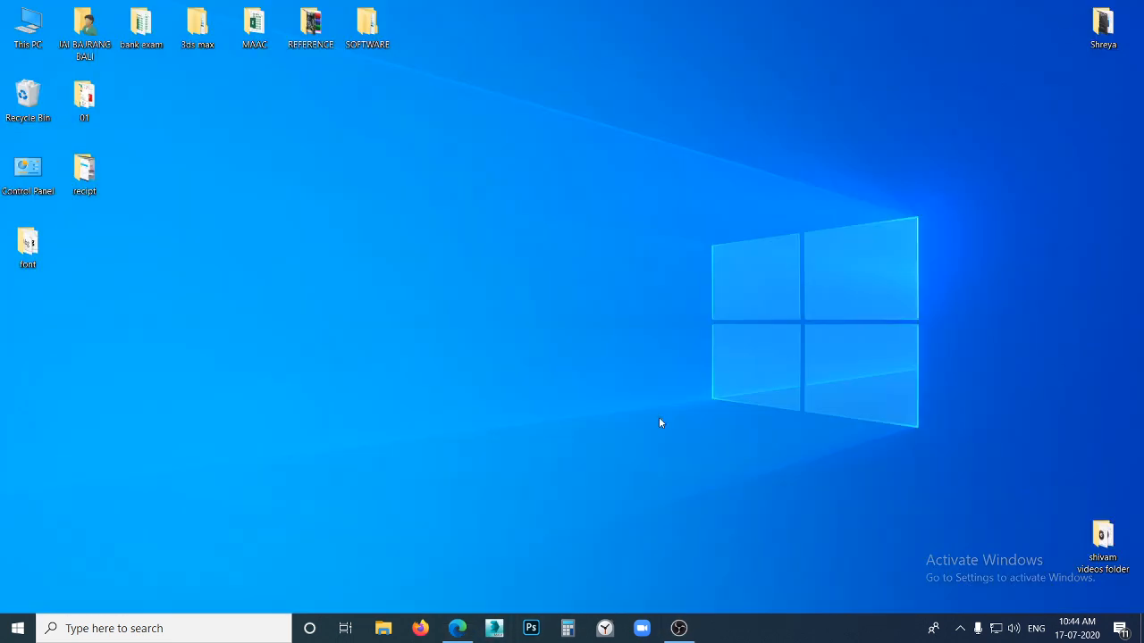
left_click(457, 629)
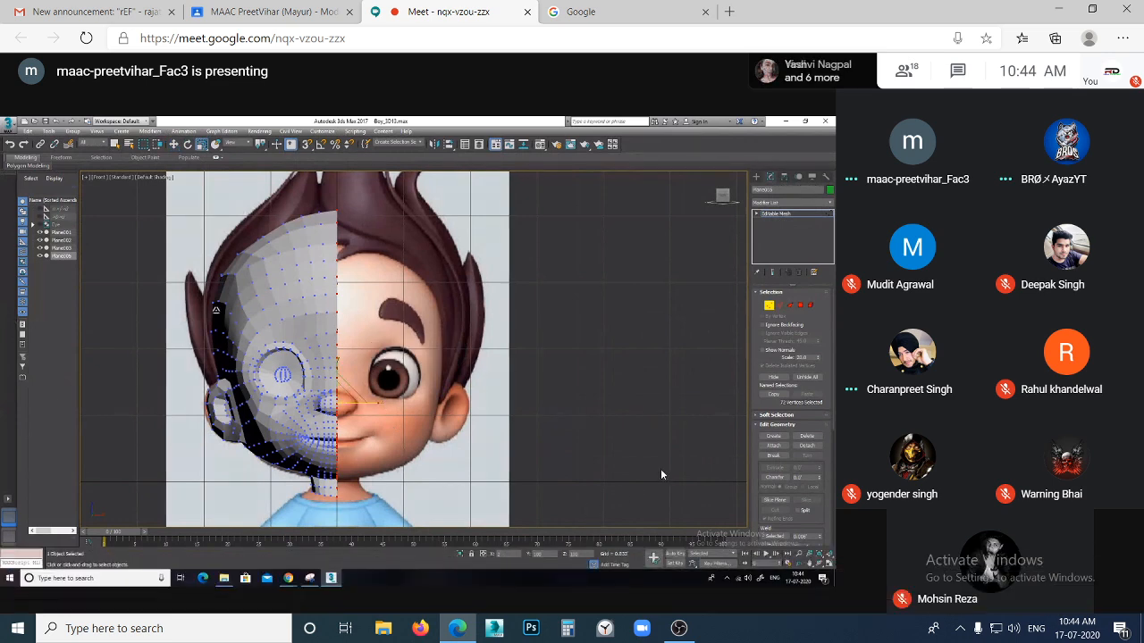
left_click(1133, 583)
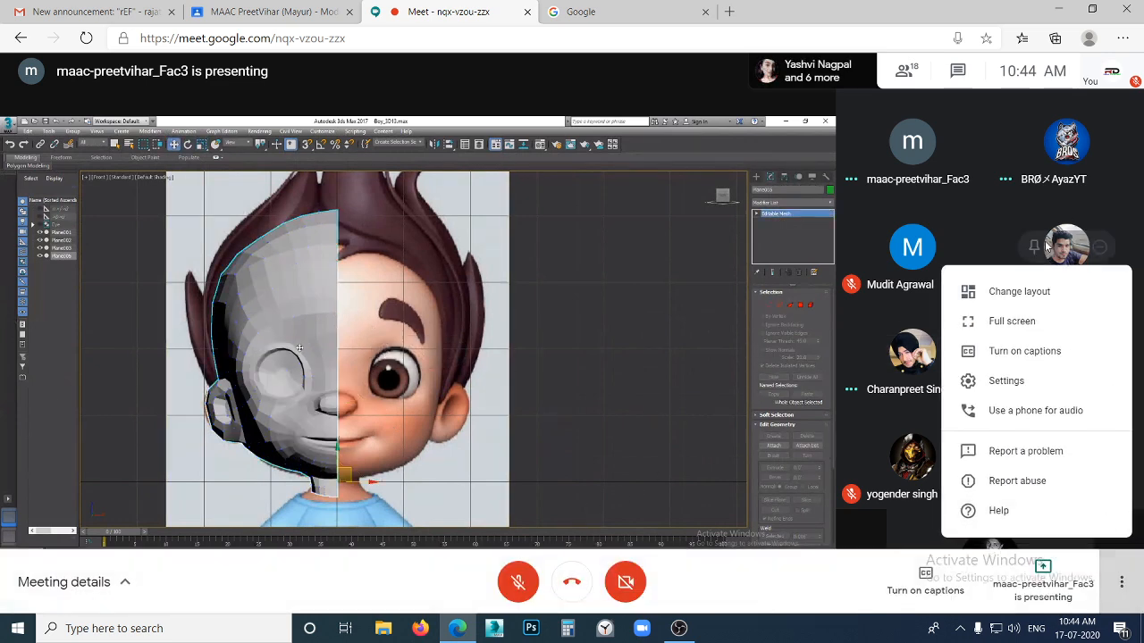
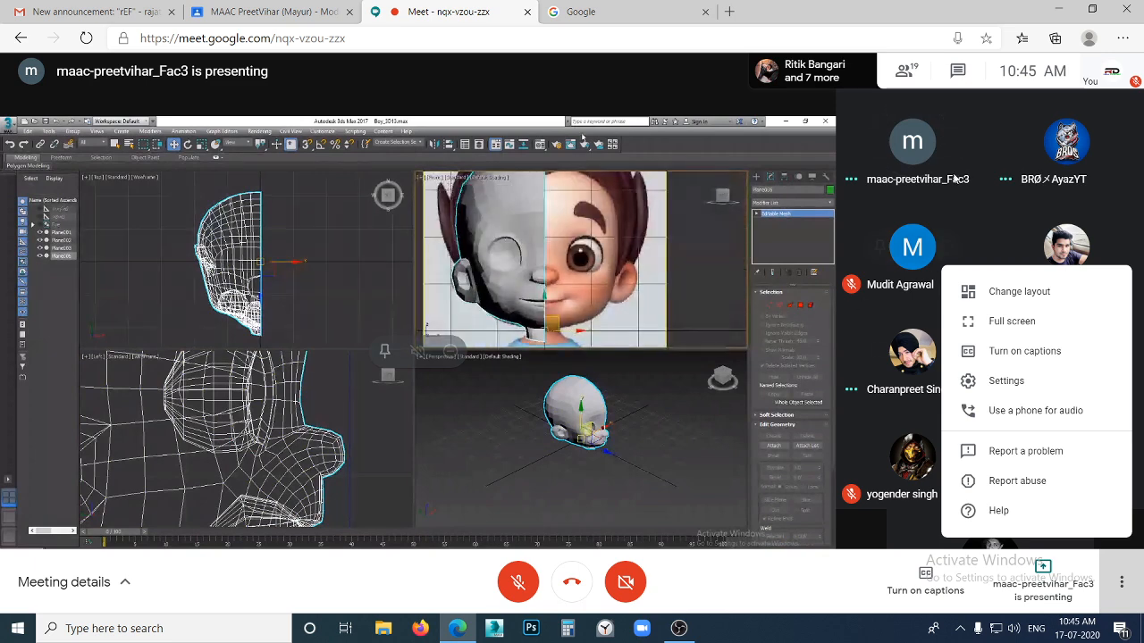
left_click(673, 371)
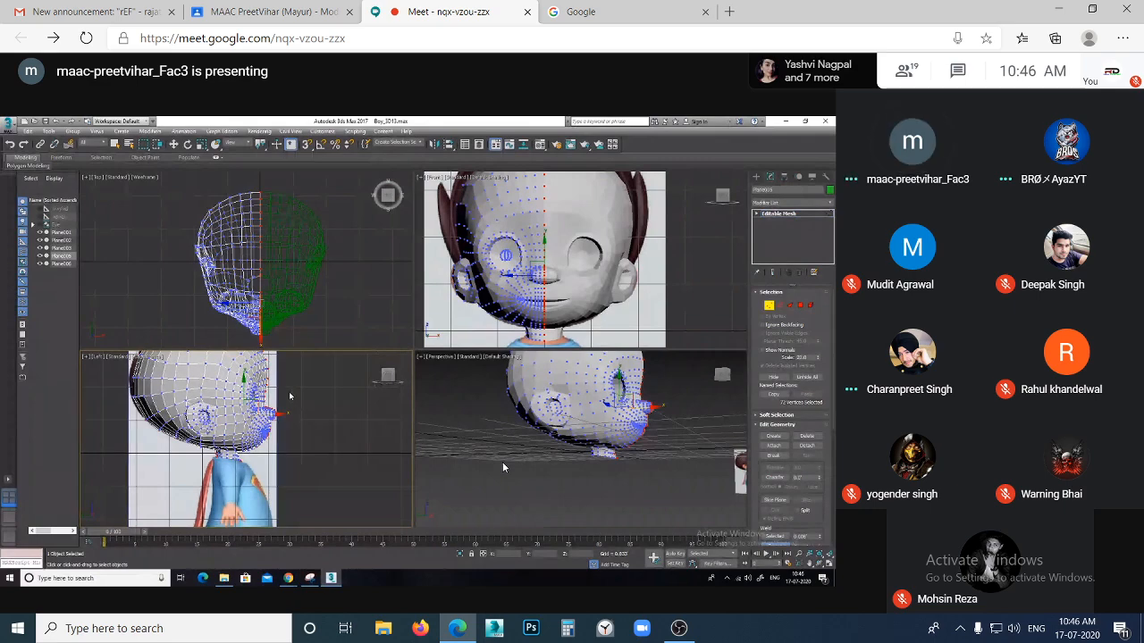
mouse_move(503, 552)
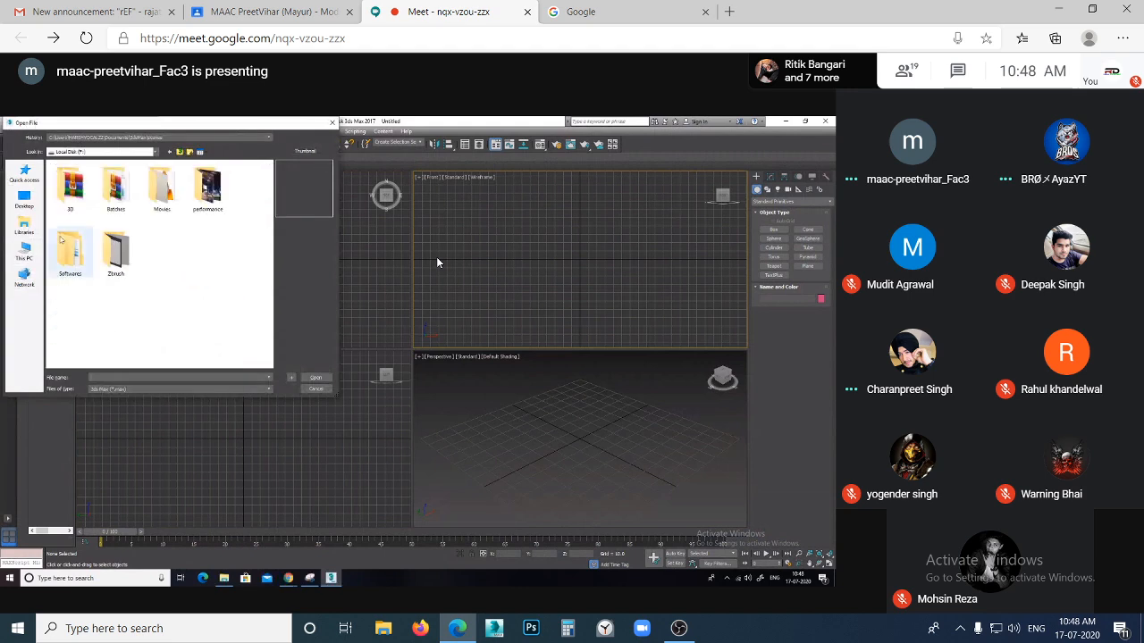
left_click(581, 12)
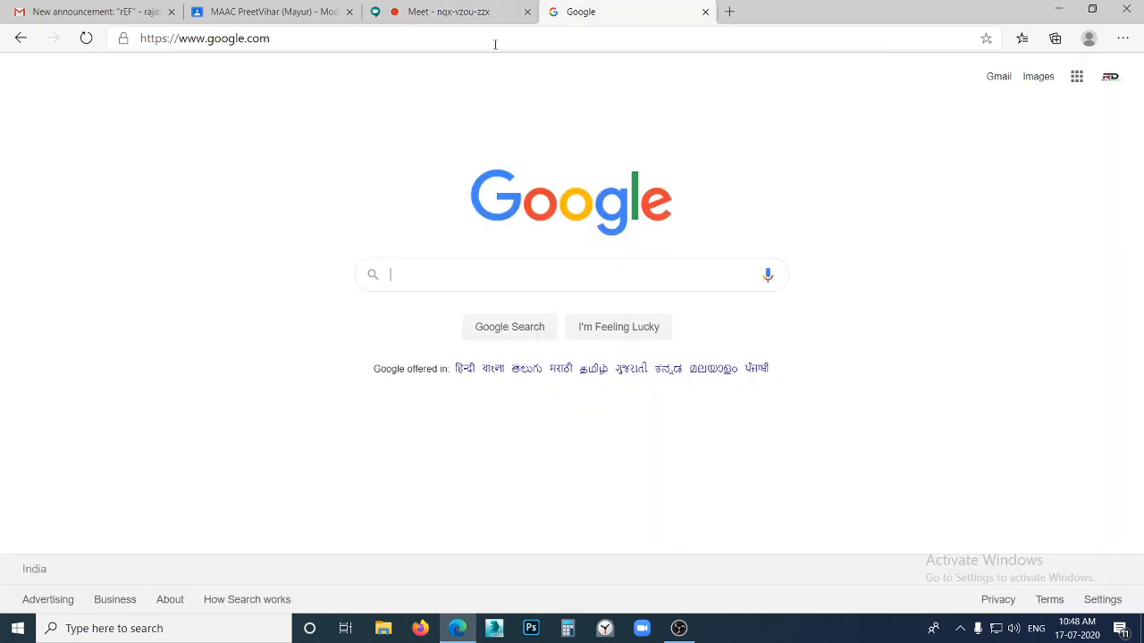
left_click(464, 11)
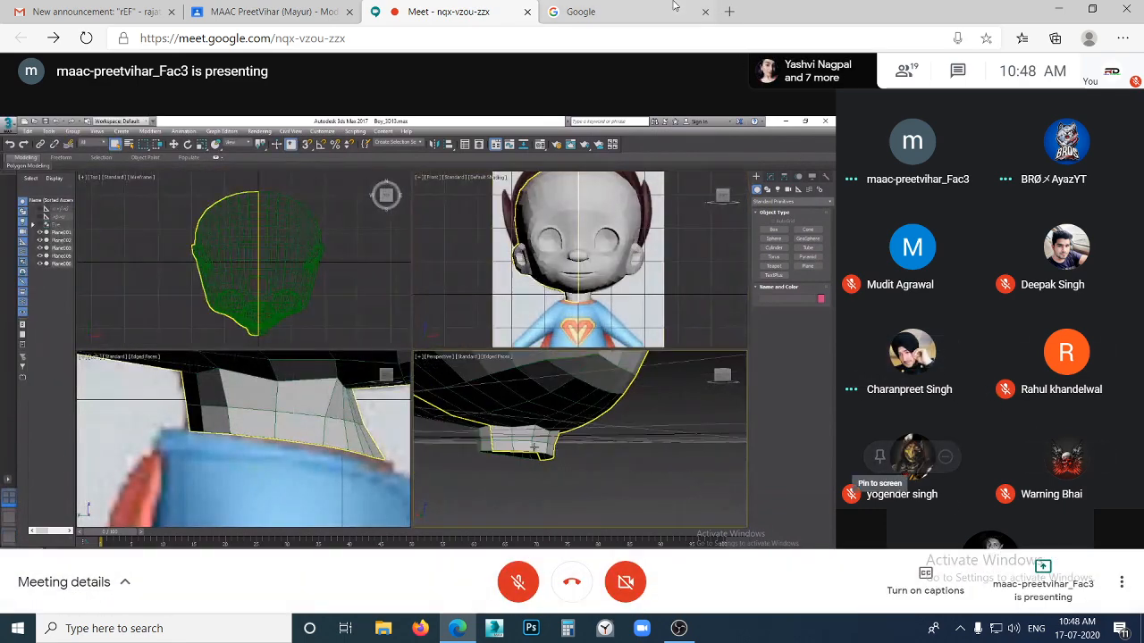
left_click(625, 12)
left_click(438, 9)
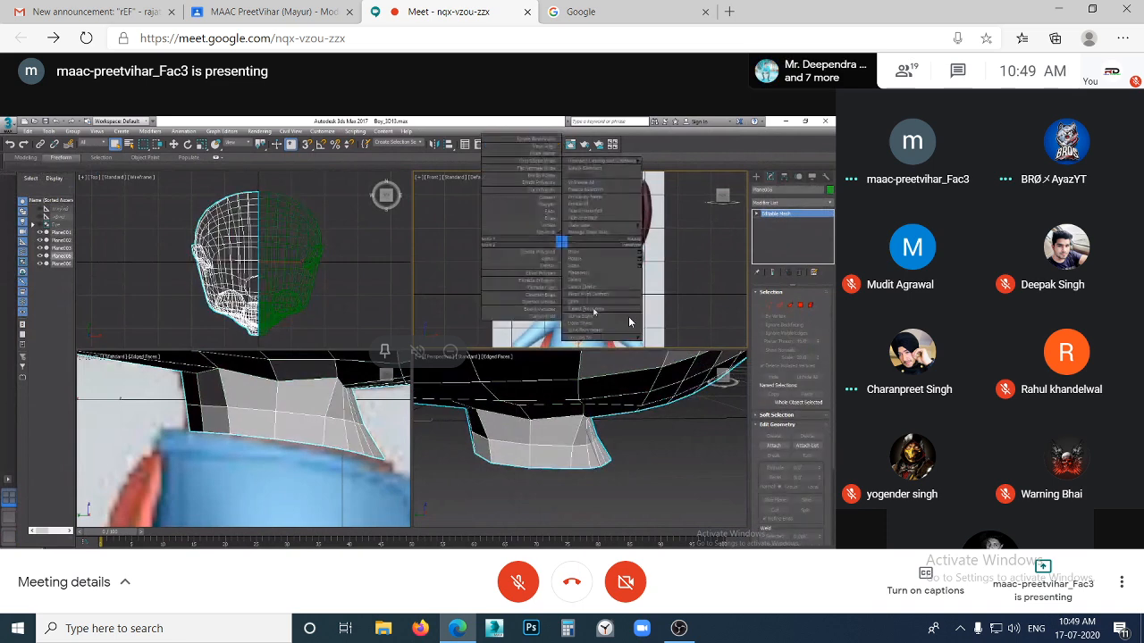
left_click(622, 7)
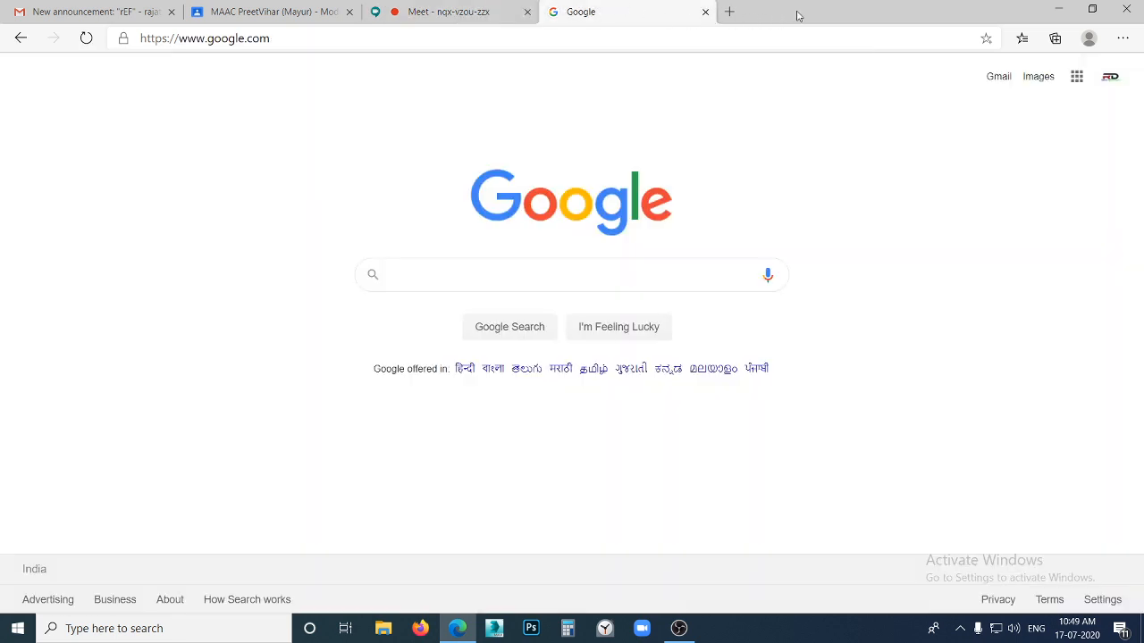
left_click(451, 11)
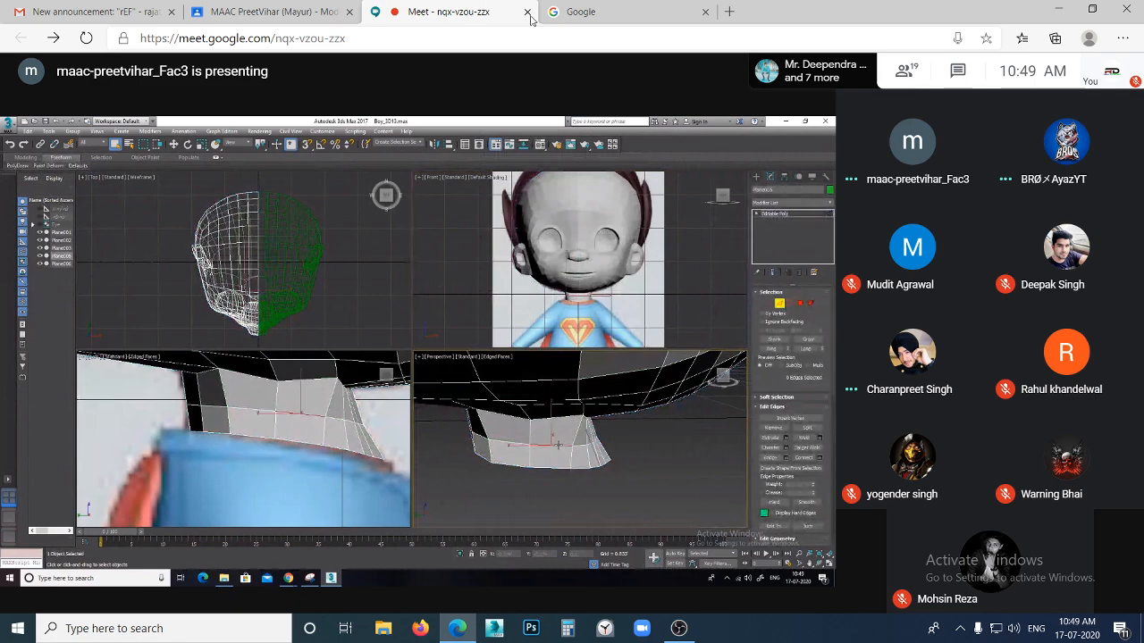
left_click(1092, 8)
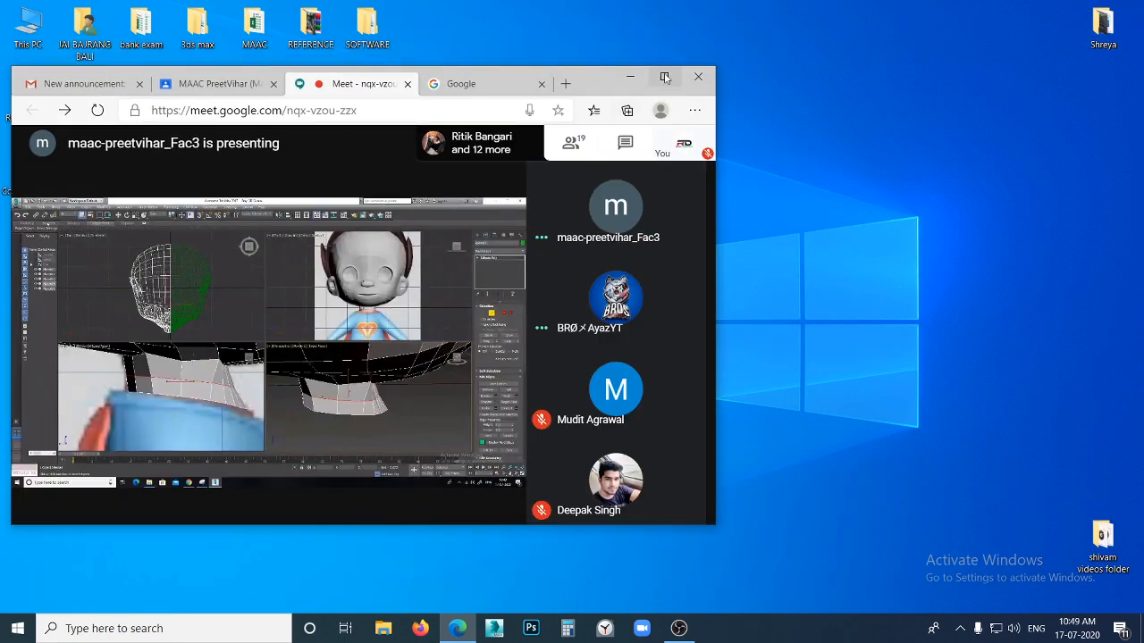
left_click(664, 78)
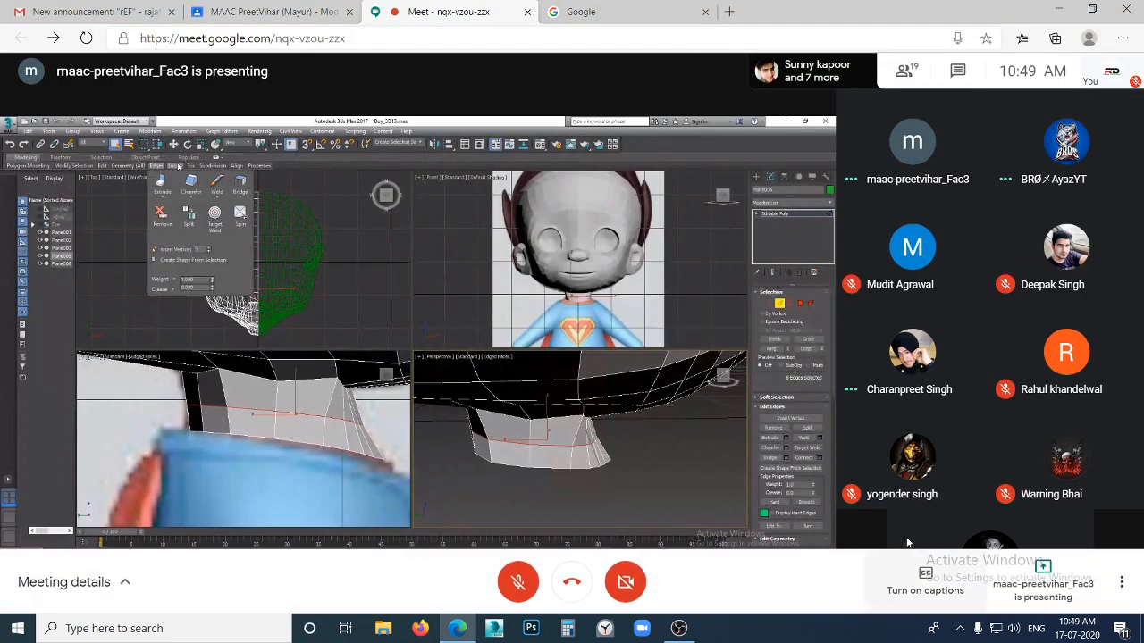
Show the Meet call in full screen and briefly unmute the microphone before muting it again
left_click(1121, 582)
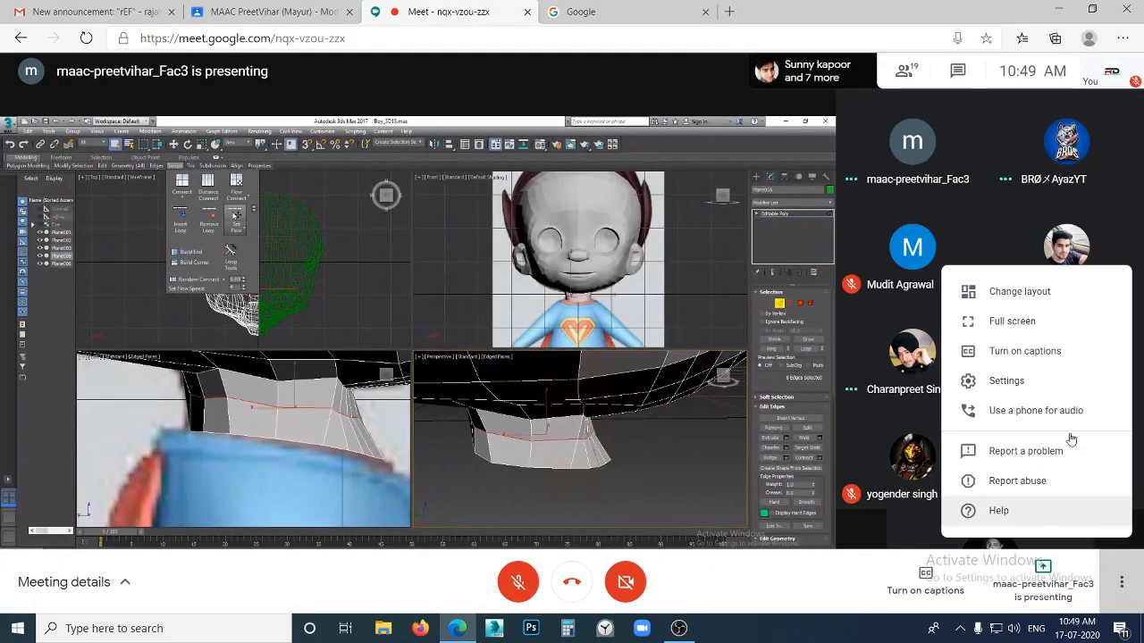
left_click(999, 331)
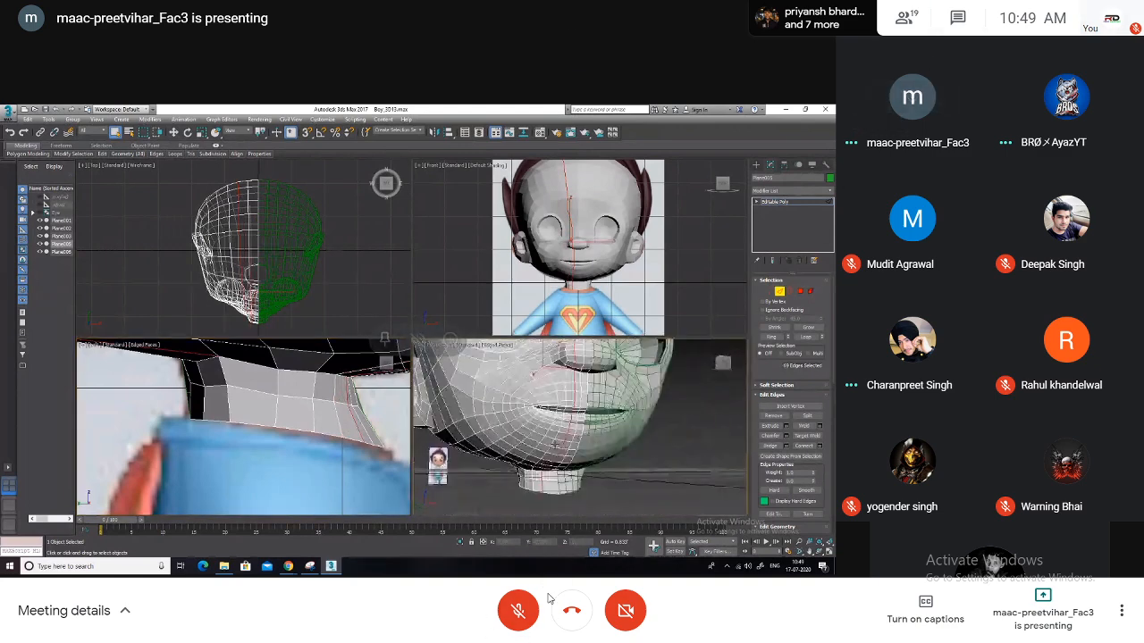
left_click(518, 611)
left_click(518, 610)
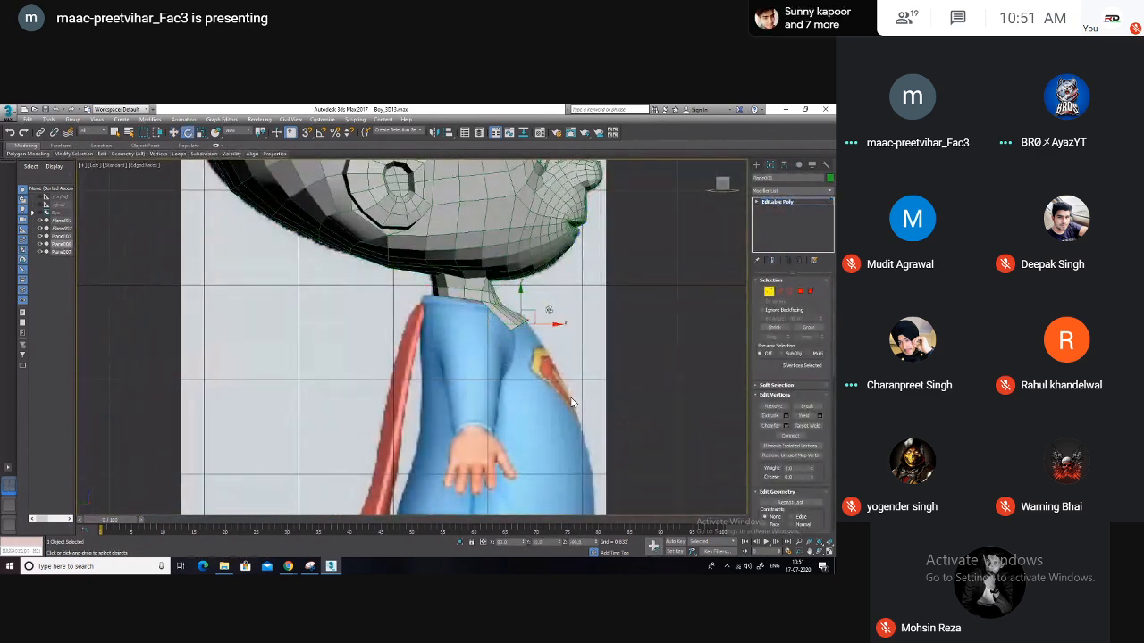
Flare the neck's lower edge vertices outward and upward in the front view, over the shirt collar
scroll(432, 414, "up", 3)
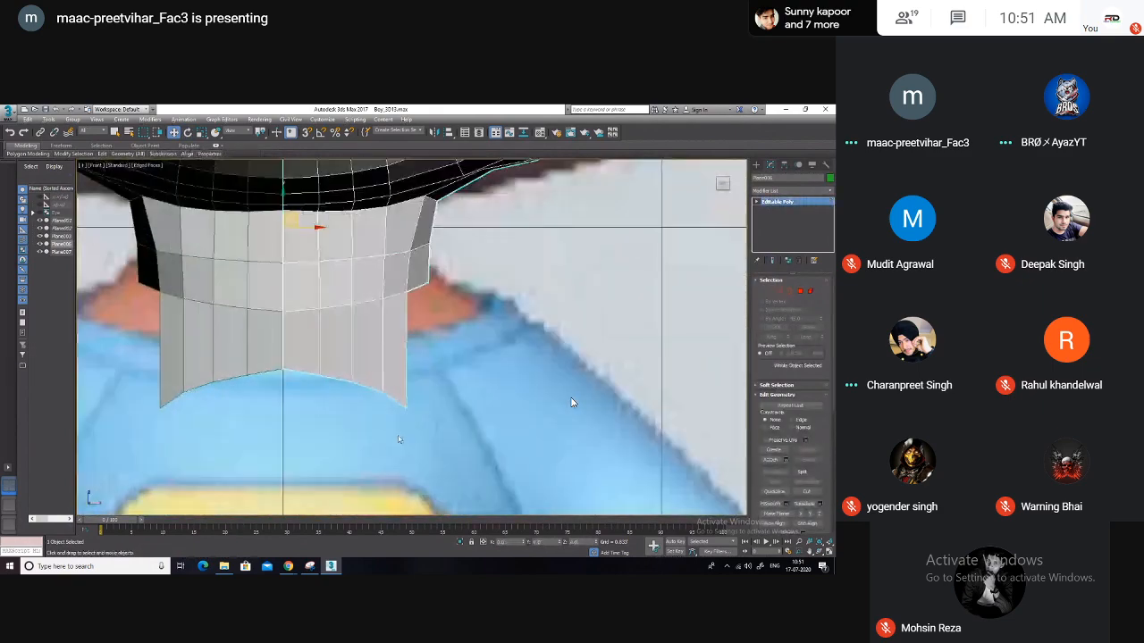
key("1")
left_click_drag(397, 413, 463, 322)
left_click_drag(368, 414, 425, 352)
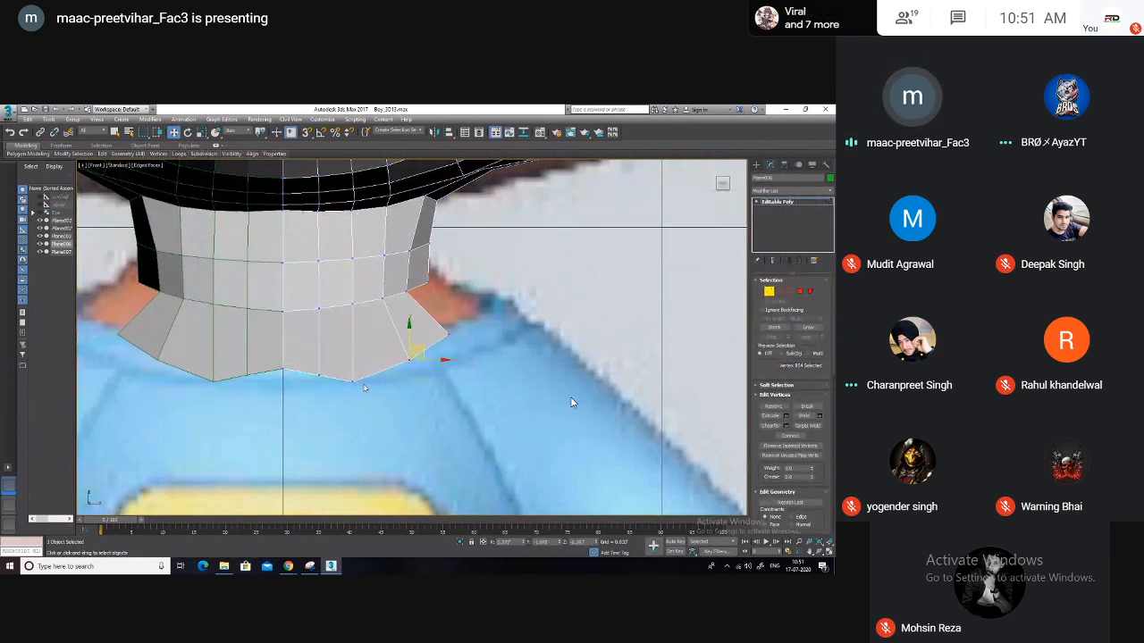
left_click_drag(362, 380, 346, 354)
left_click(284, 368)
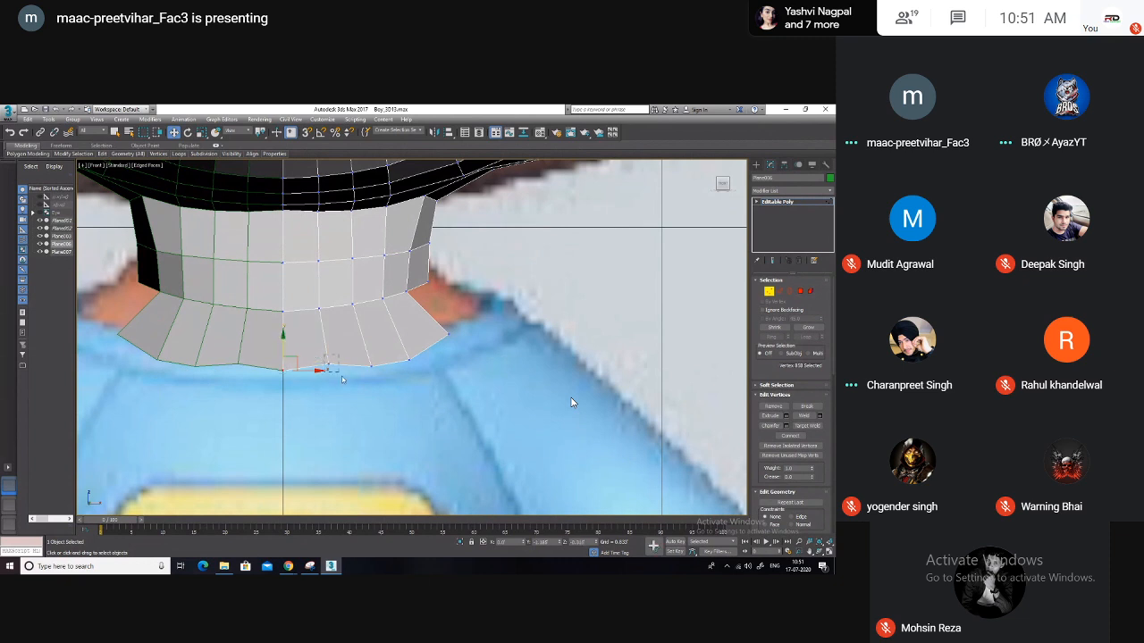
Refine the flared neck edge into an even arc along the collar, placing its outermost vertex by the shoulder
left_click(328, 364)
left_click_drag(341, 354, 465, 316)
left_click(450, 343)
left_click(451, 335)
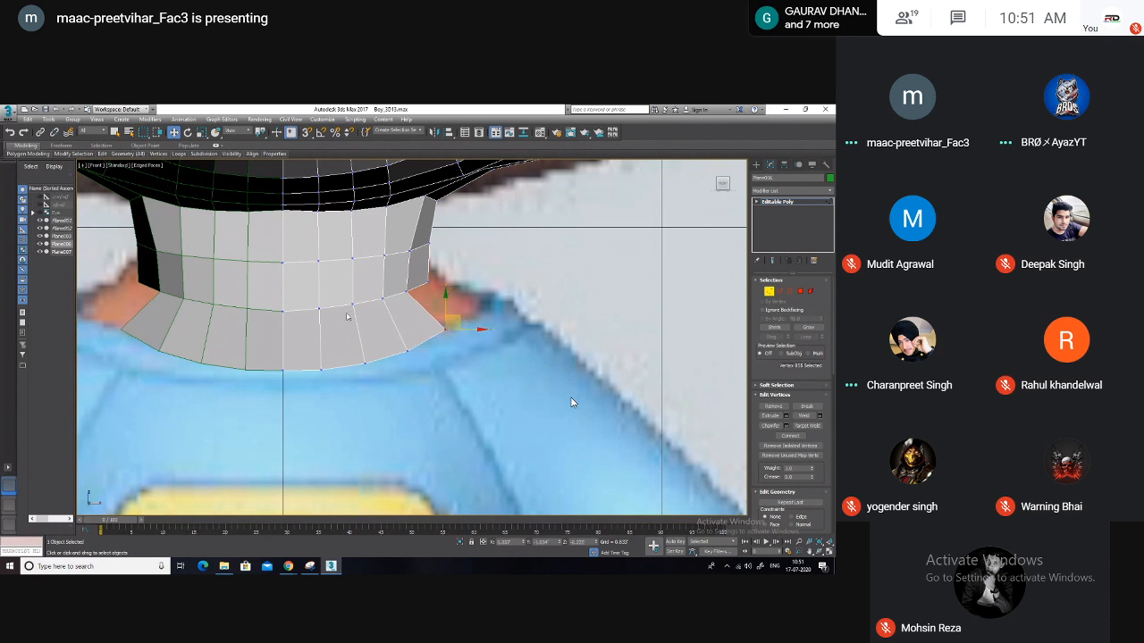
Examine the neck's lower crease vertex and outer open edge in the front, left and perspective views
scroll(348, 316, "up", 3)
left_click(406, 294)
left_click(400, 289)
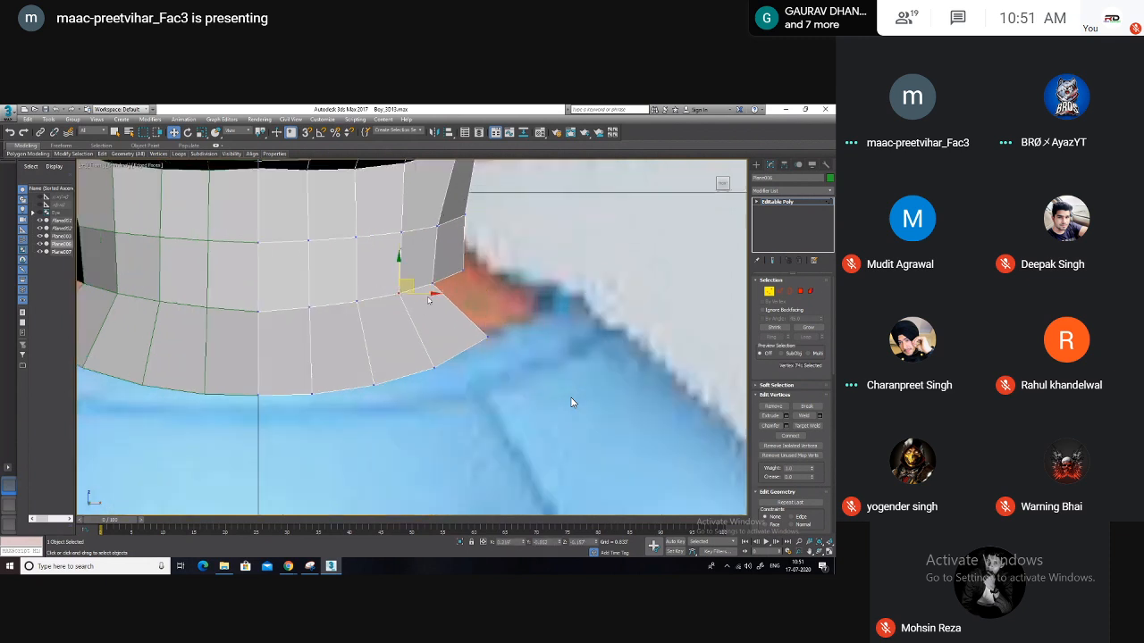
key("alt+w")
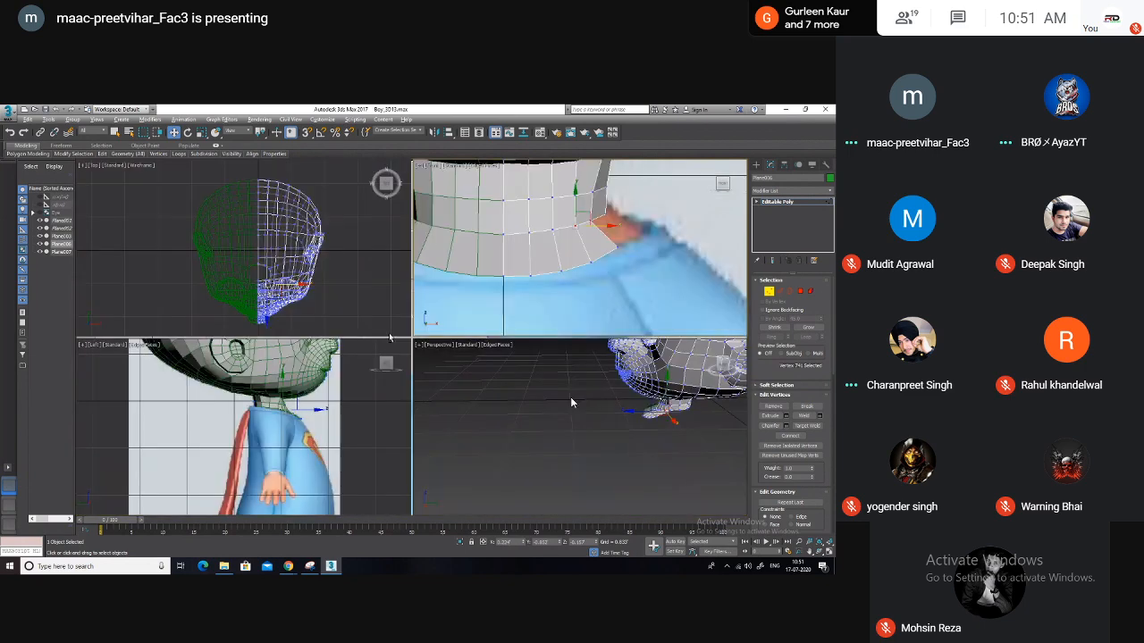
key("alt+w")
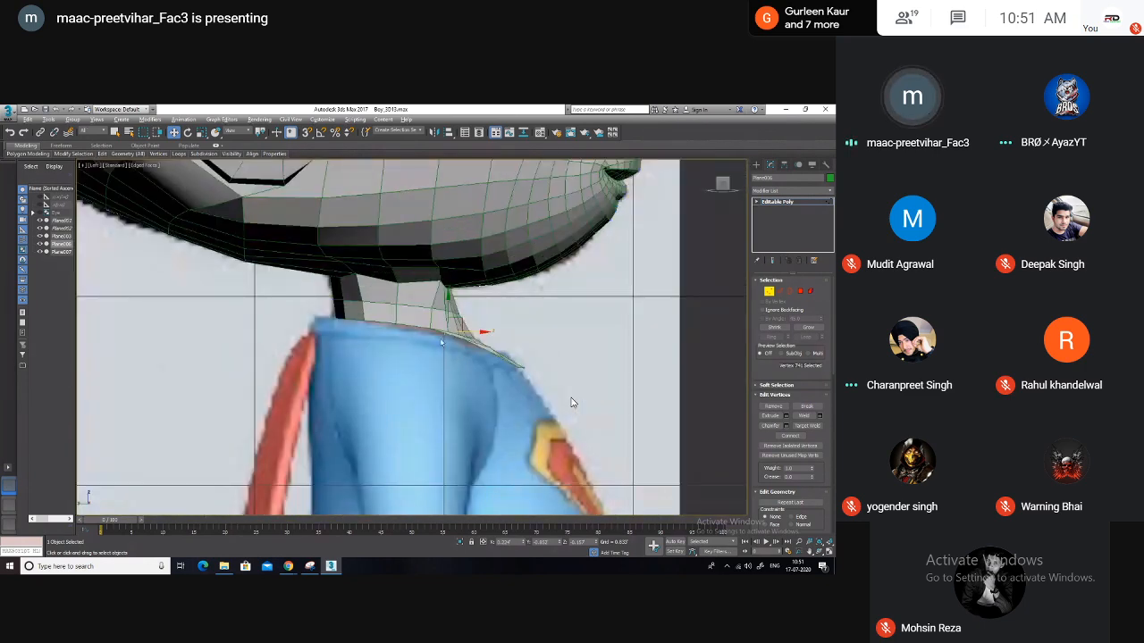
key("alt+w")
key("alt+w")
key("2")
left_click(448, 278)
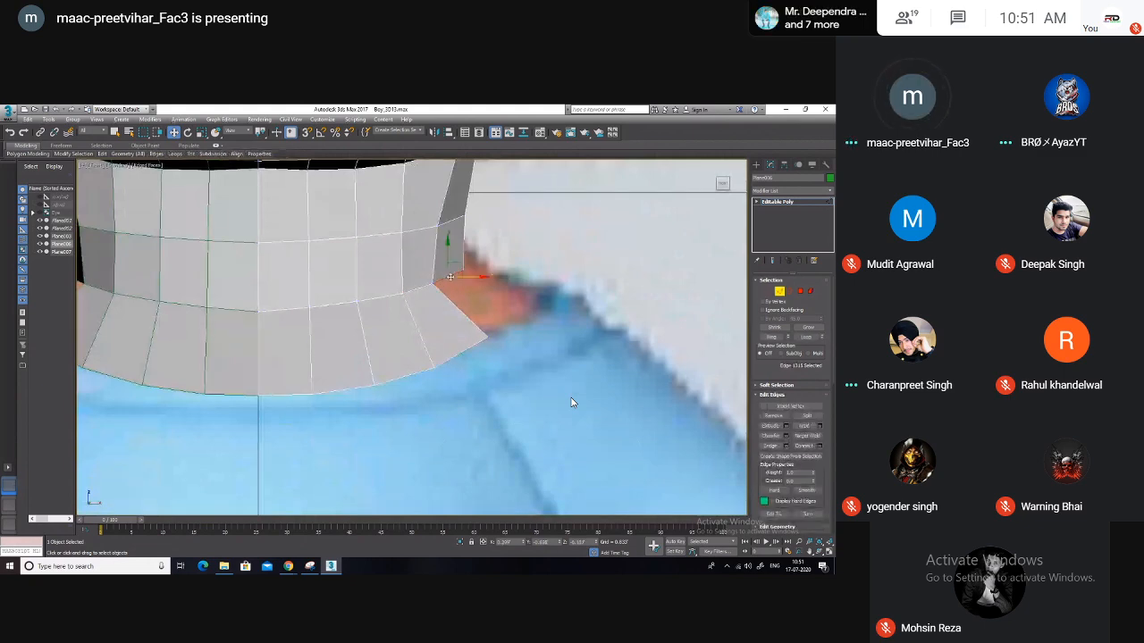
key("alt+w")
middle_click(514, 357)
key("alt+w")
middle_click_drag(518, 359, 631, 319, "alt")
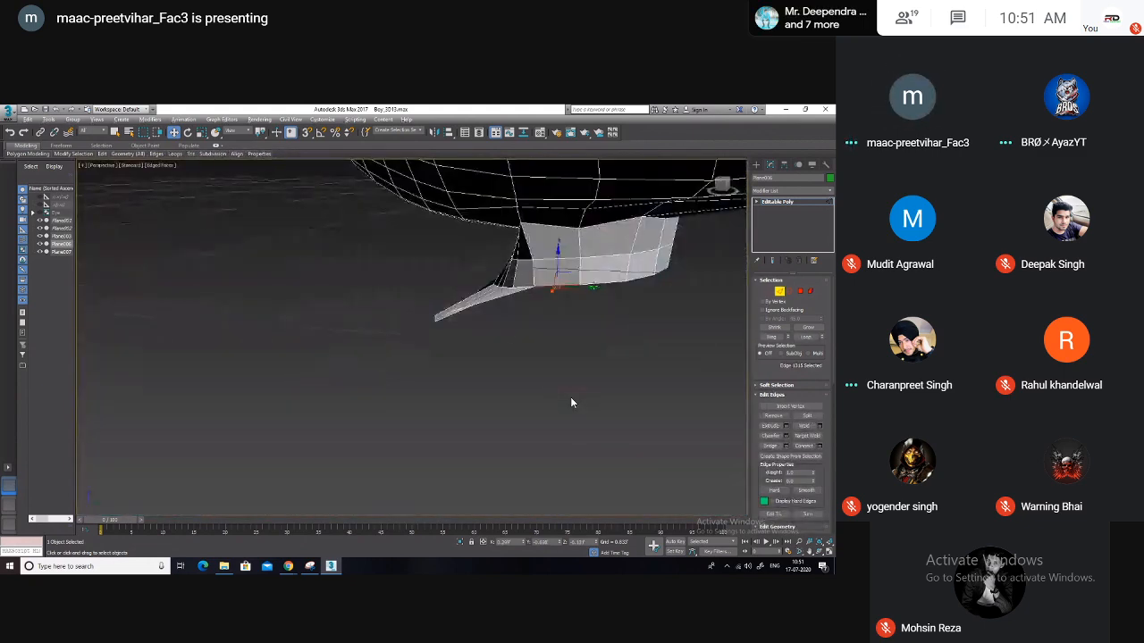
key("alt+w")
key("alt+w")
Move the flared neck edge's outermost vertex back and down over the shirt's shoulder in the left view
key("1")
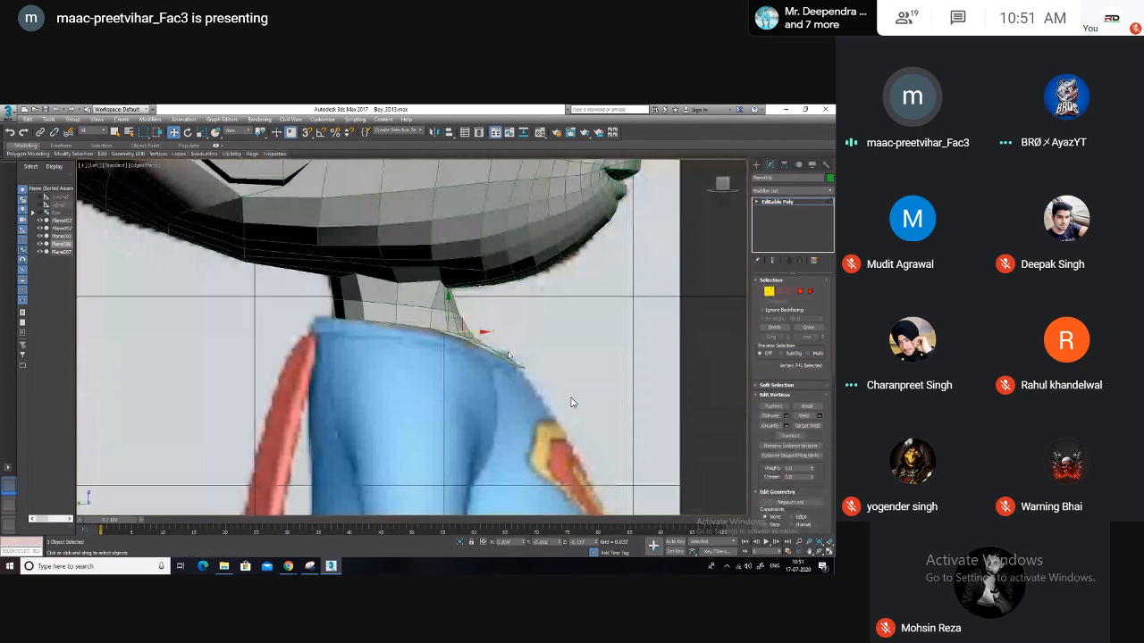
scroll(497, 359, "up", 3)
key("alt+w")
left_click(593, 416)
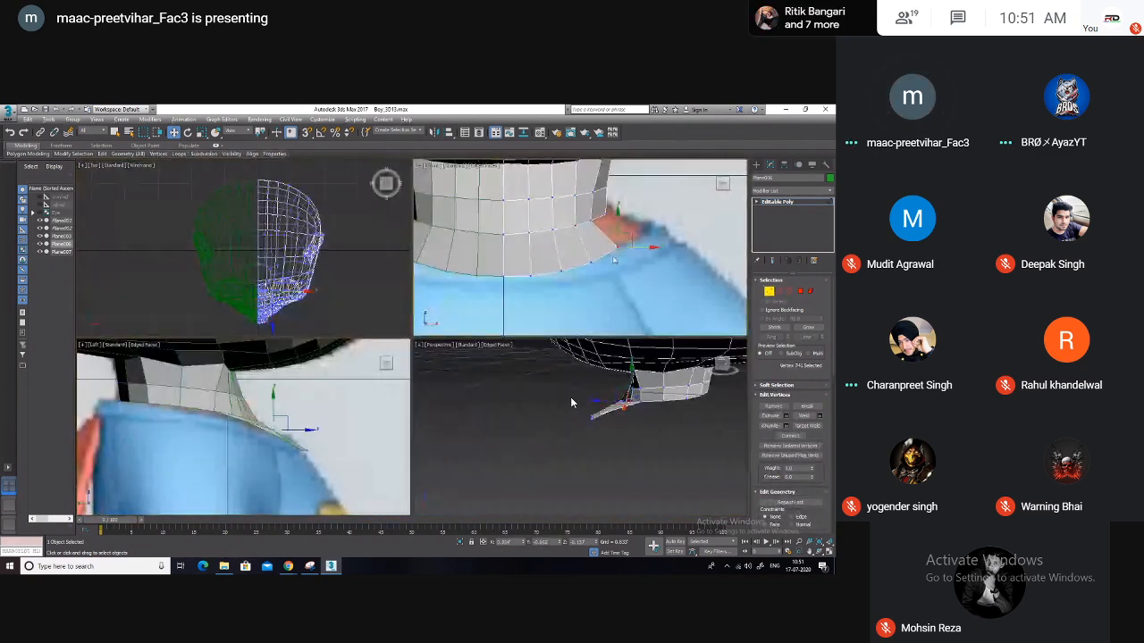
middle_click(334, 401)
key("alt+w")
left_click_drag(511, 344, 388, 362)
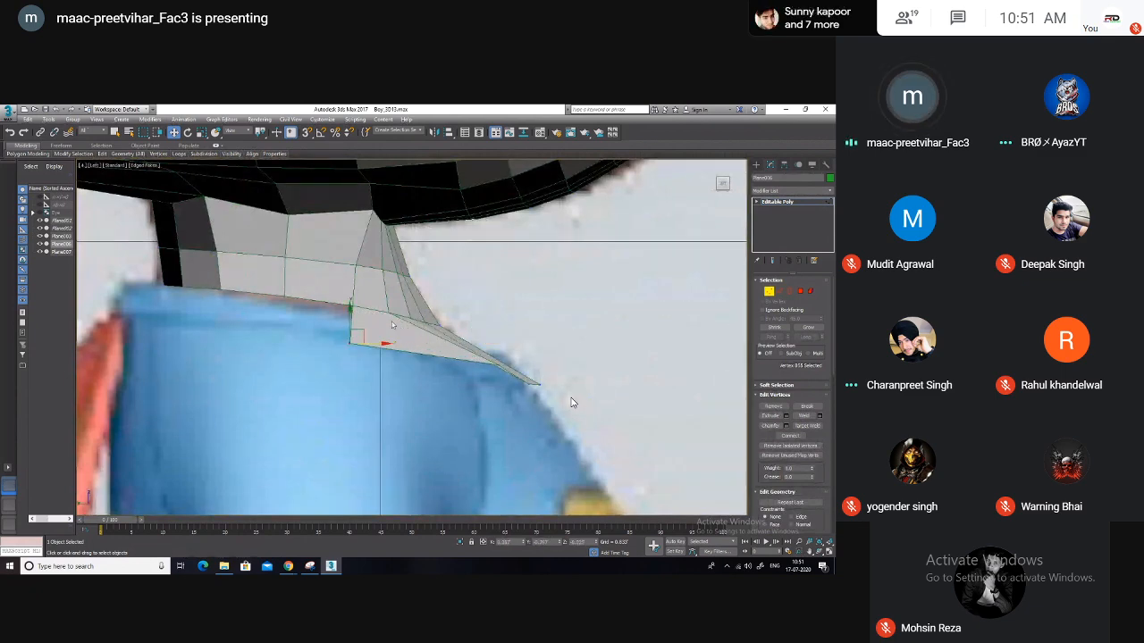
left_click_drag(349, 309, 349, 327)
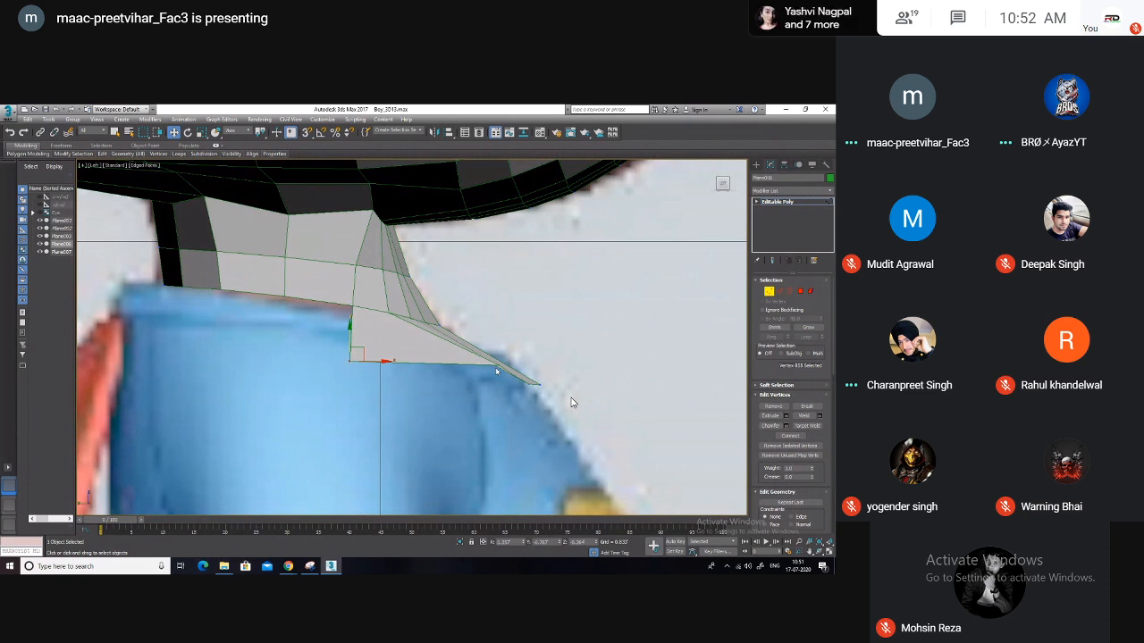
Lower the flared neck edge's middle vertices toward the front tip to follow the shirt in the left view
left_click(494, 372)
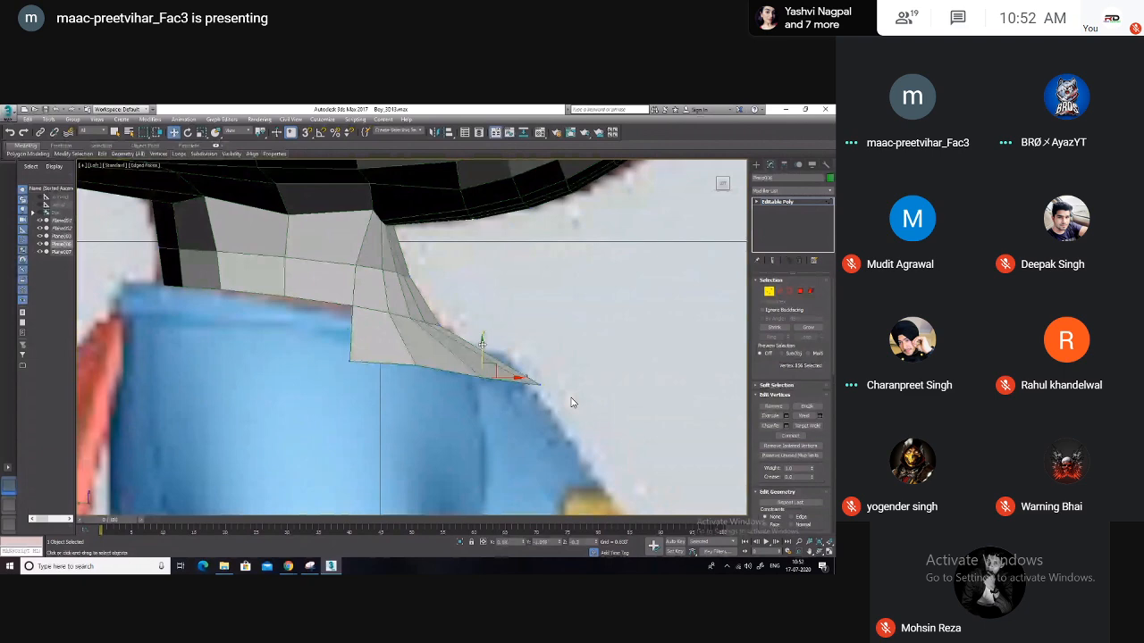
scroll(471, 320, "up", 5)
left_click(562, 438)
key("1")
key("1")
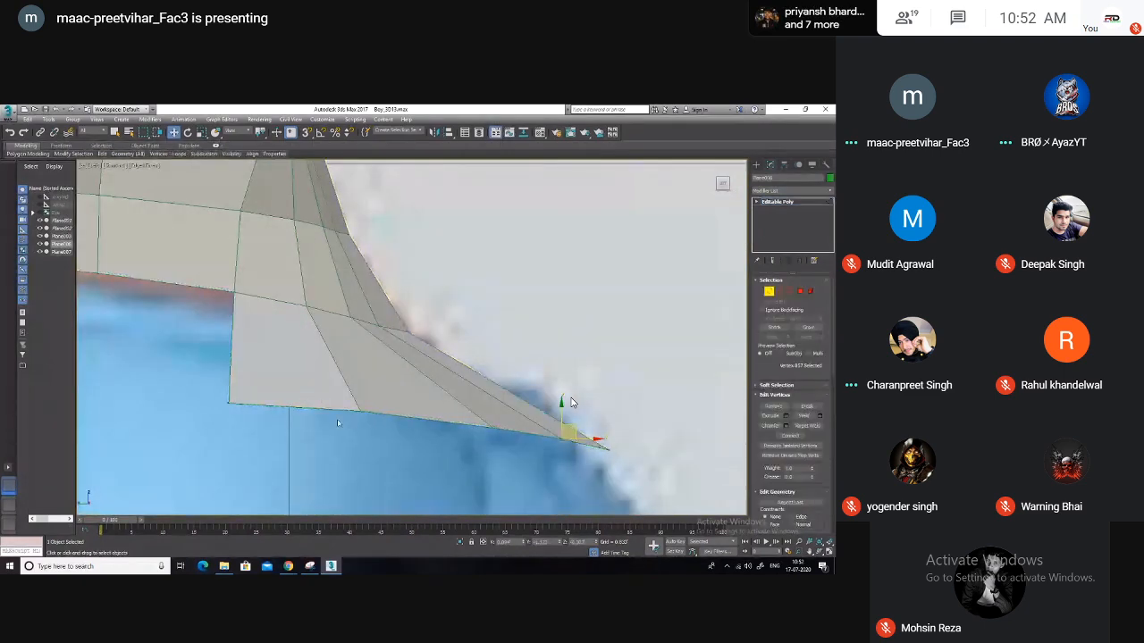
Slide the flare's lower vertices toward the back and nudge the edge's rear corner vertex to even the curve in the left view
left_click(350, 404)
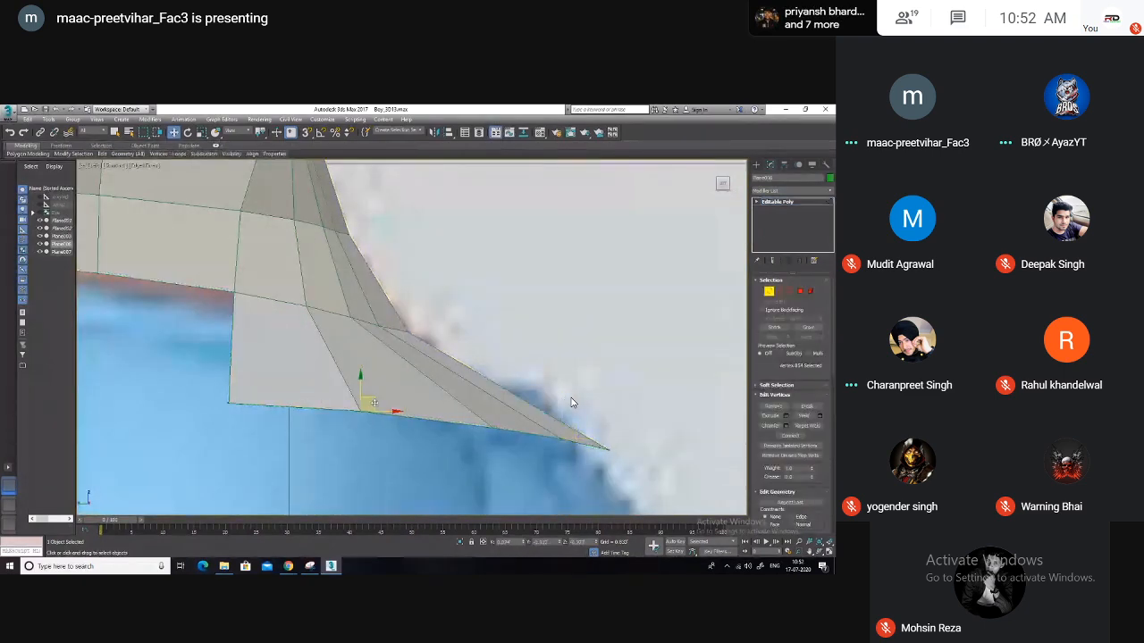
left_click(490, 429)
left_click_drag(496, 422, 464, 410)
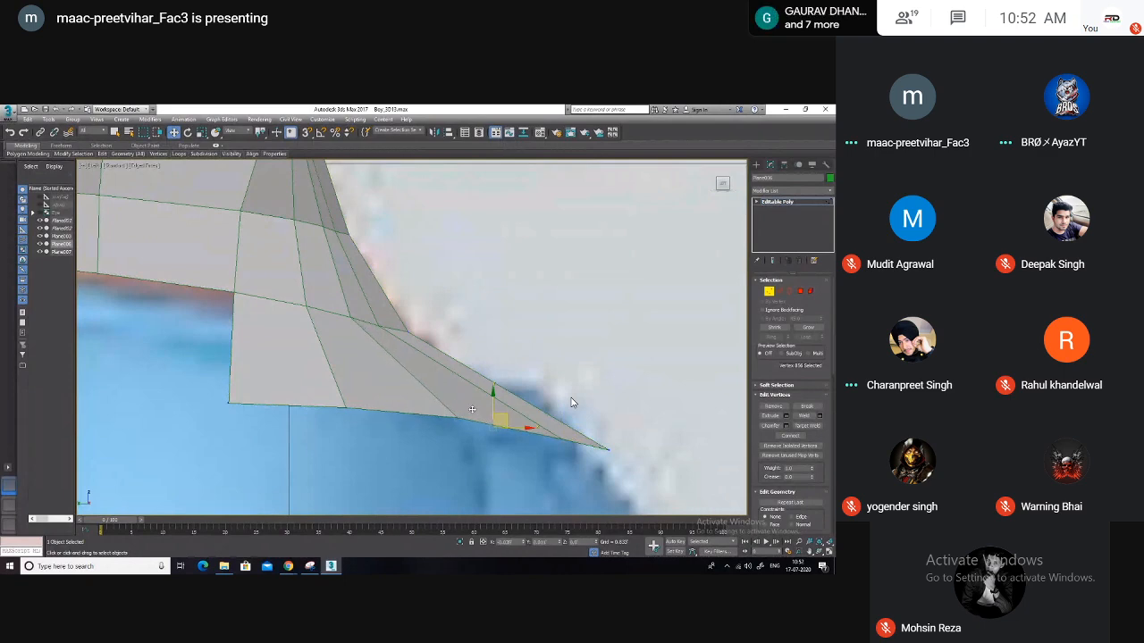
left_click(565, 437)
left_click_drag(561, 411, 576, 439)
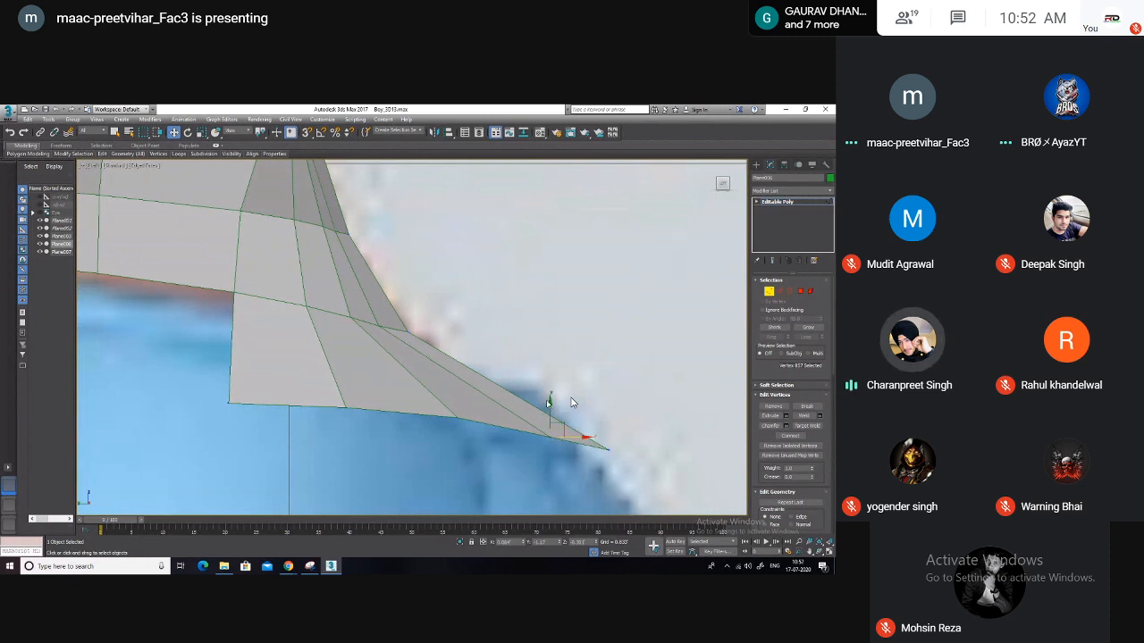
left_click_drag(551, 400, 550, 397)
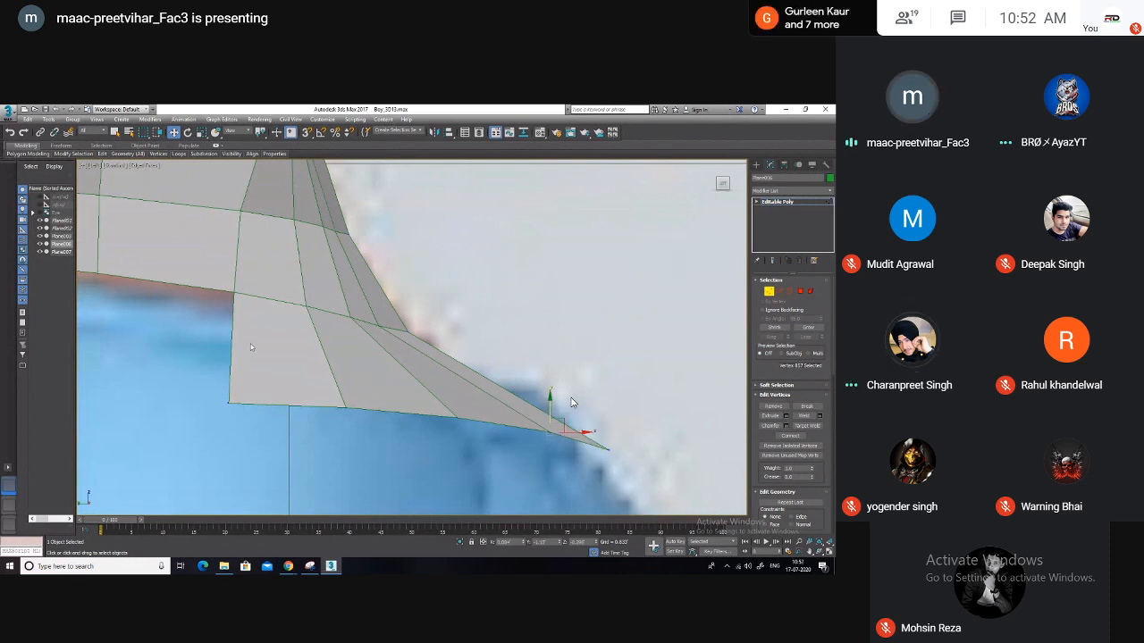
middle_click_drag(250, 343, 282, 353)
left_click(260, 413)
left_click_drag(288, 413, 285, 413)
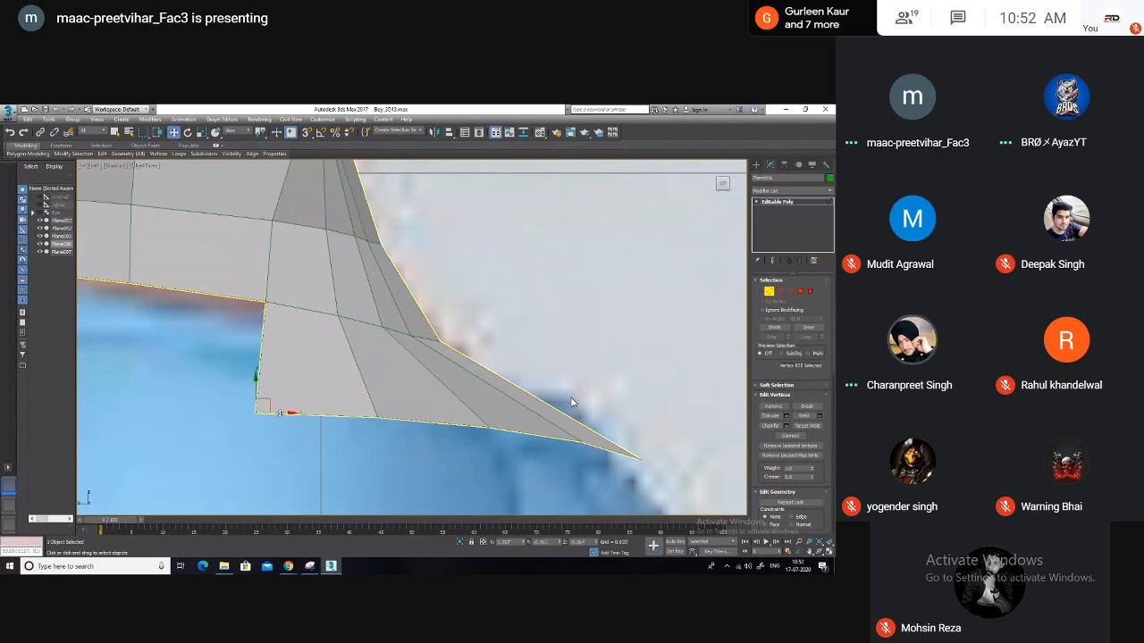
Extrude the neck's next two side border edges down to the flare's lower edge in the left view
scroll(278, 413, "down", 2)
scroll(280, 412, "down", 2)
middle_click_drag(201, 379, 249, 396)
key("2")
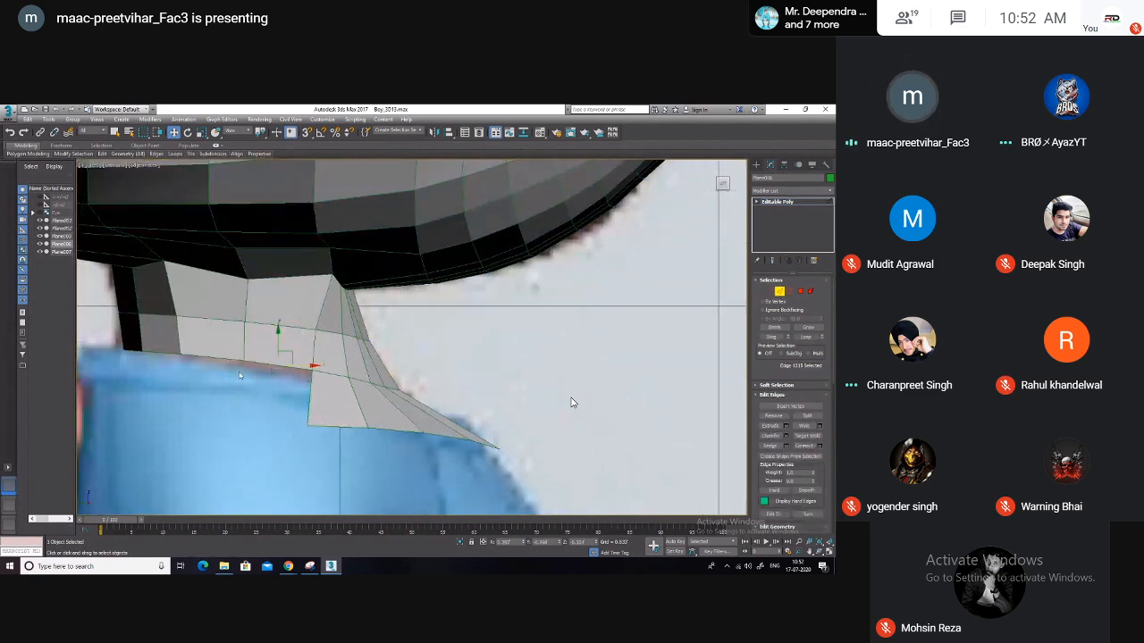
key("2")
key("2")
key("2")
key("2")
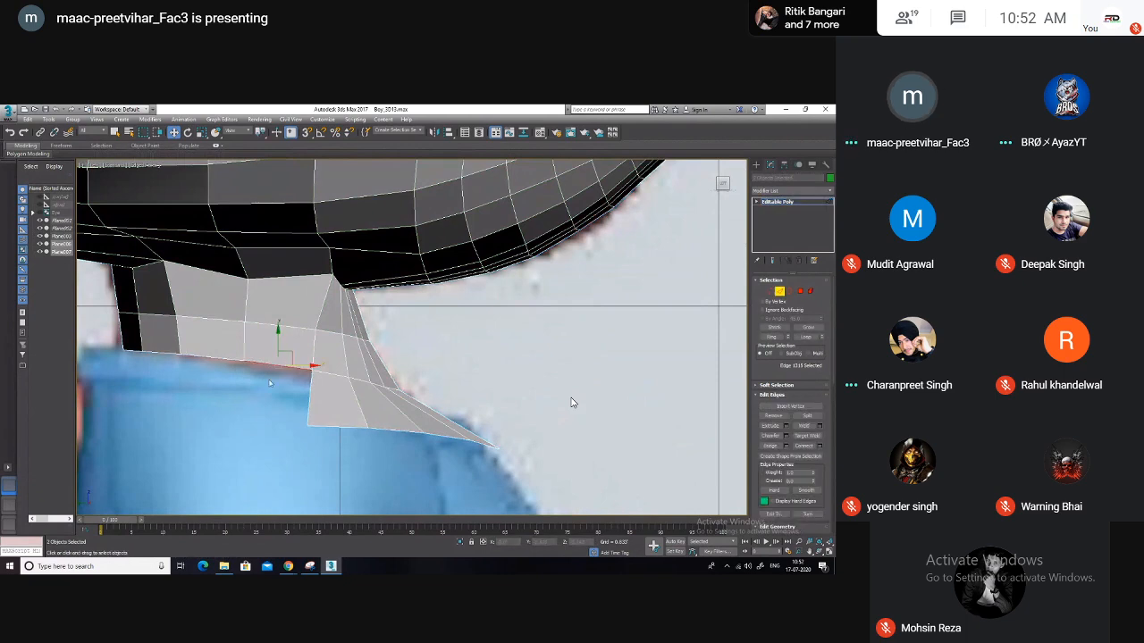
left_click_drag(219, 347, 253, 382, "ctrl")
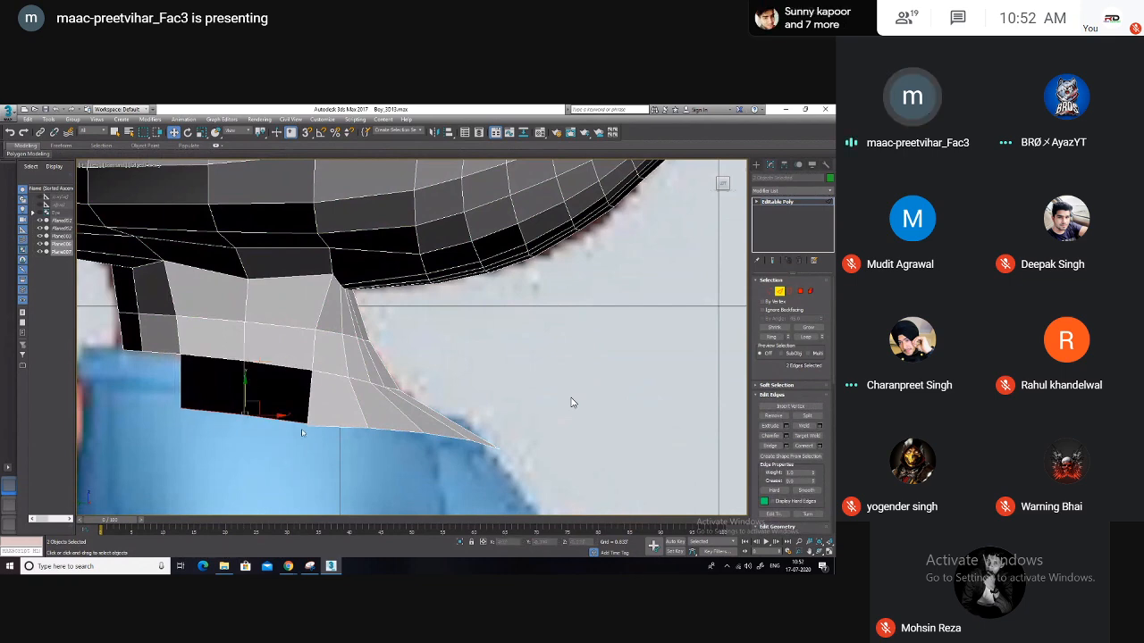
Move the newly extruded side edges and their lower vertices outward over the shirt collar in the front view
key("alt+w")
key("alt+w")
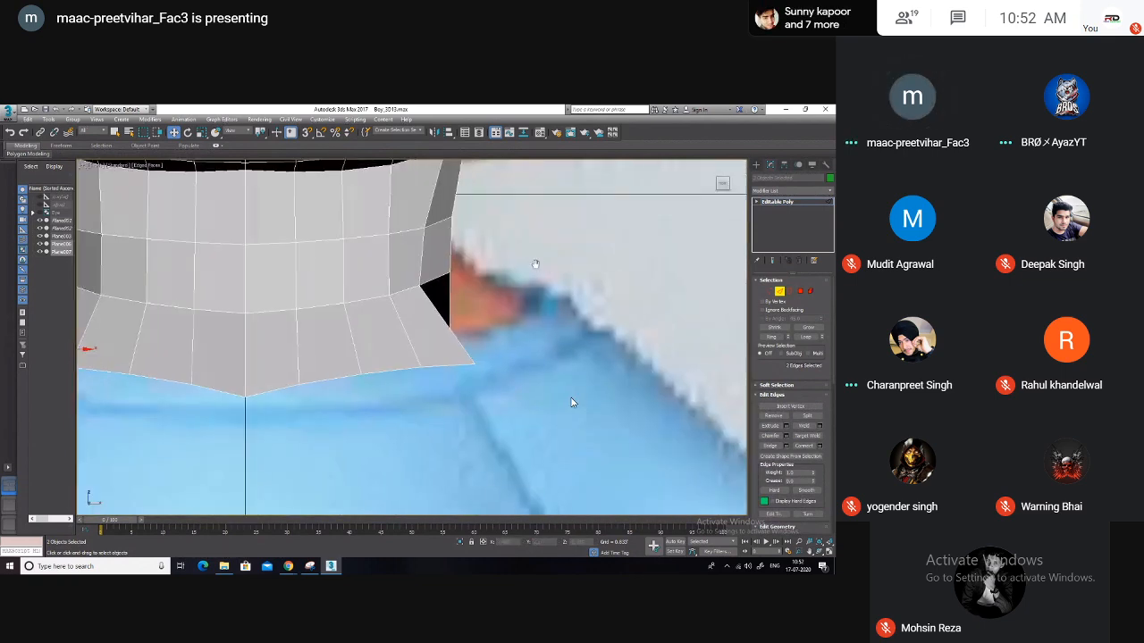
scroll(404, 357, "down", 3)
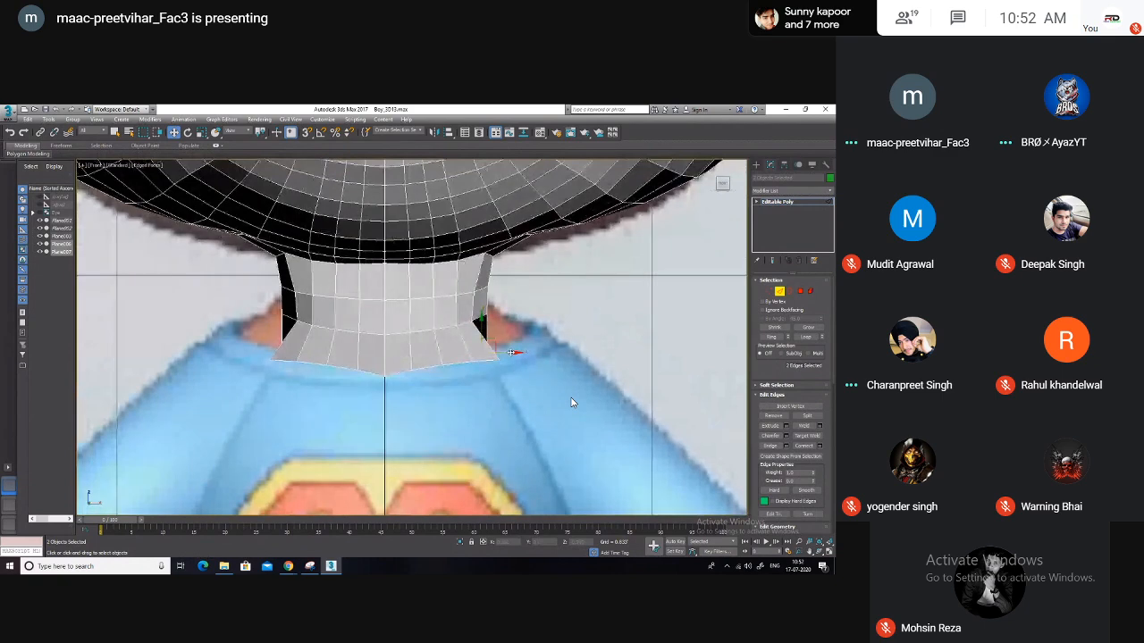
mouse_move(513, 353)
left_mouse_down()
mouse_move(478, 358)
mouse_move(536, 329)
mouse_move(515, 360)
left_mouse_up()
scroll(537, 376, "up", 5)
key("1")
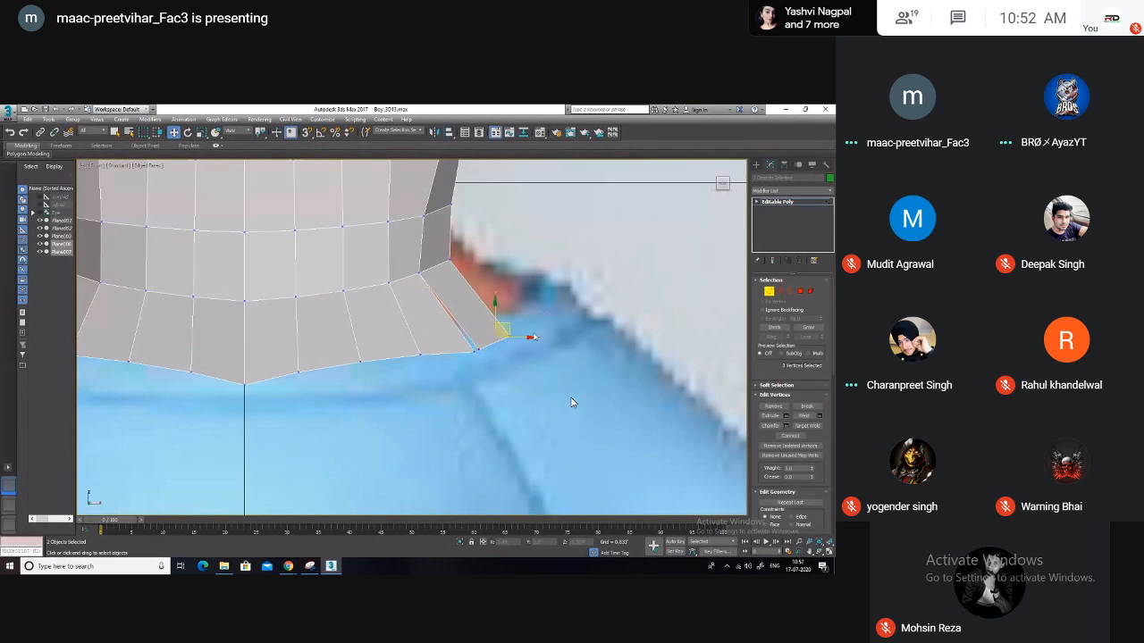
left_click_drag(496, 327, 503, 327)
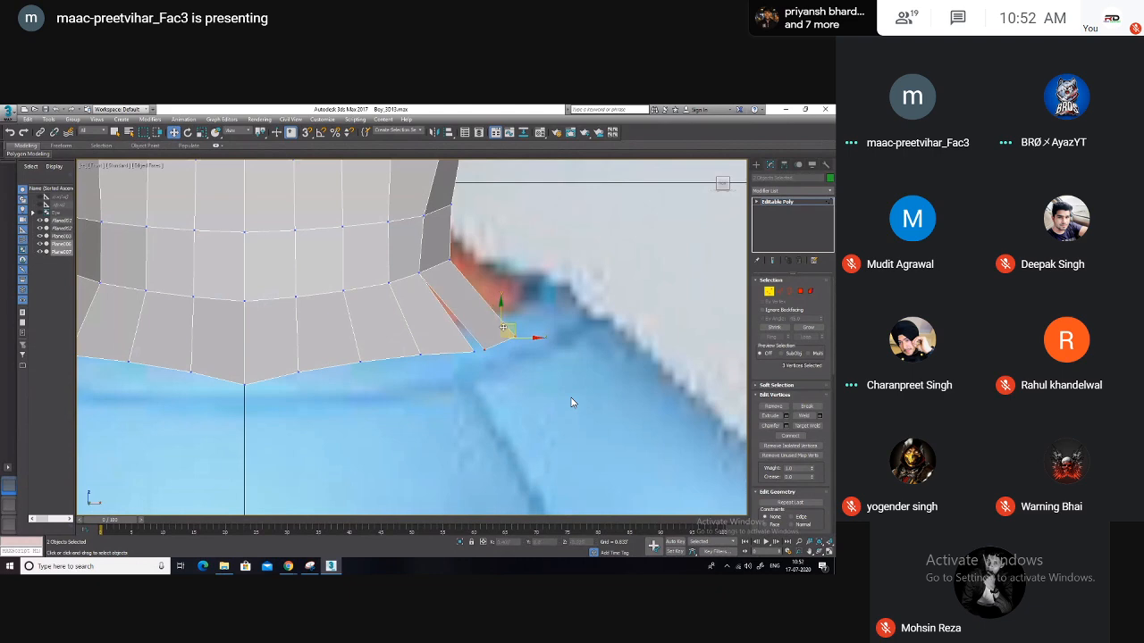
Select only the neck half on the gizmo's side and move its three lower side vertices outward and up to the shoulder
scroll(572, 403, "down", 5)
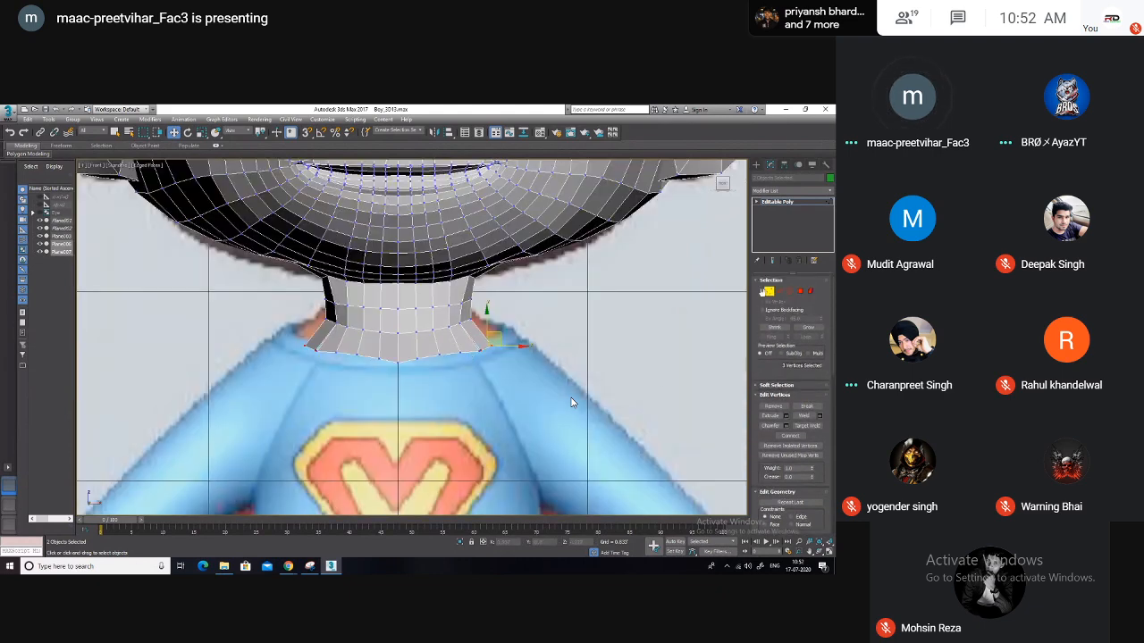
left_click(783, 203)
left_click(638, 286)
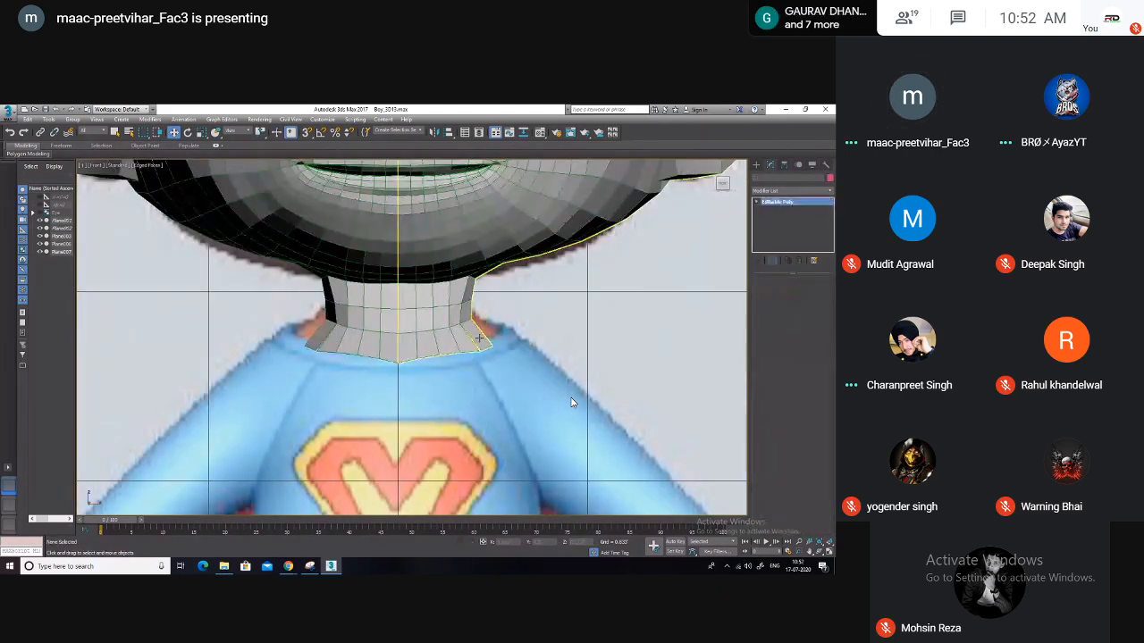
left_click(478, 340)
key("1")
scroll(493, 354, "up", 2)
left_click_drag(496, 337, 517, 312)
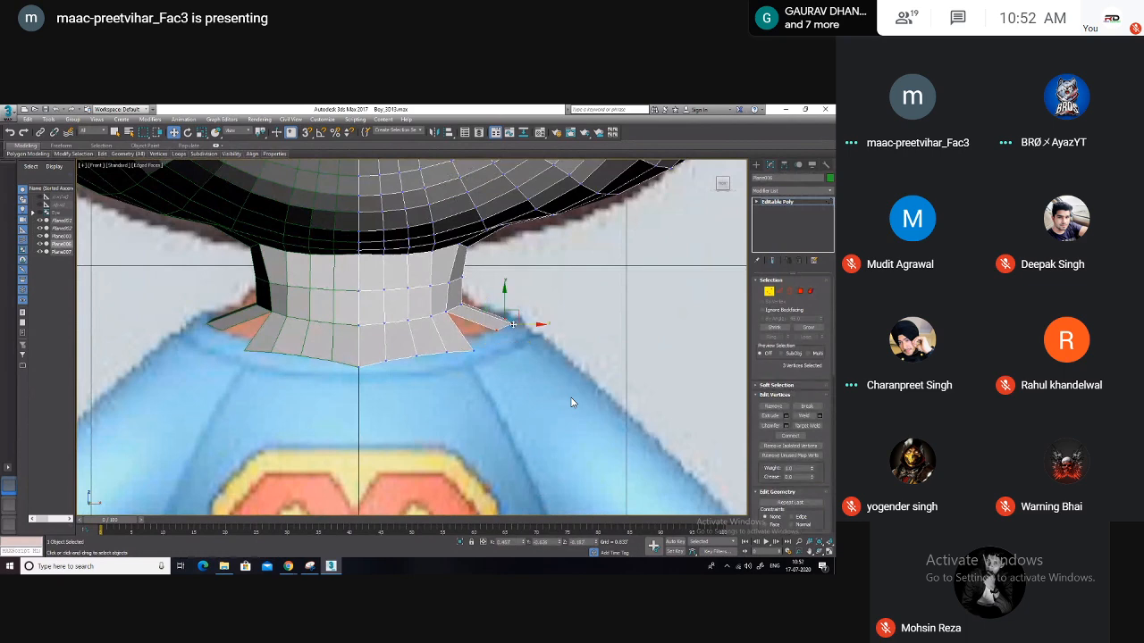
Bring the side strip's corner vertex onto the front flare's corner vertex and weld the two together
scroll(487, 332, "up", 3)
left_click_drag(494, 322, 467, 355)
left_click_drag(437, 398, 473, 358)
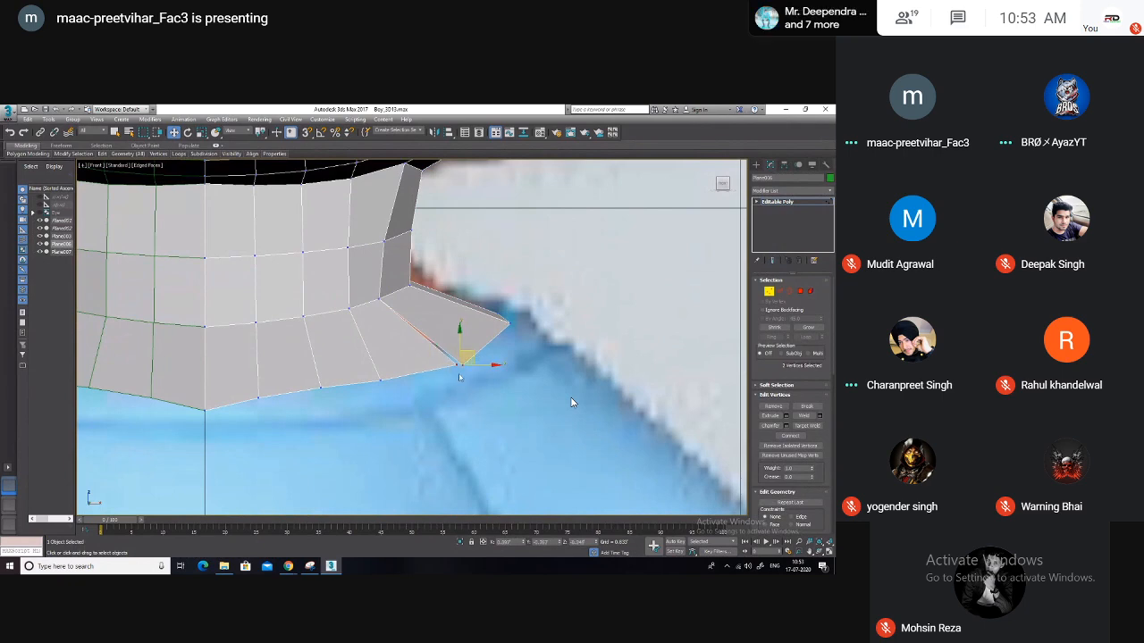
right_click(459, 377)
left_click(428, 281)
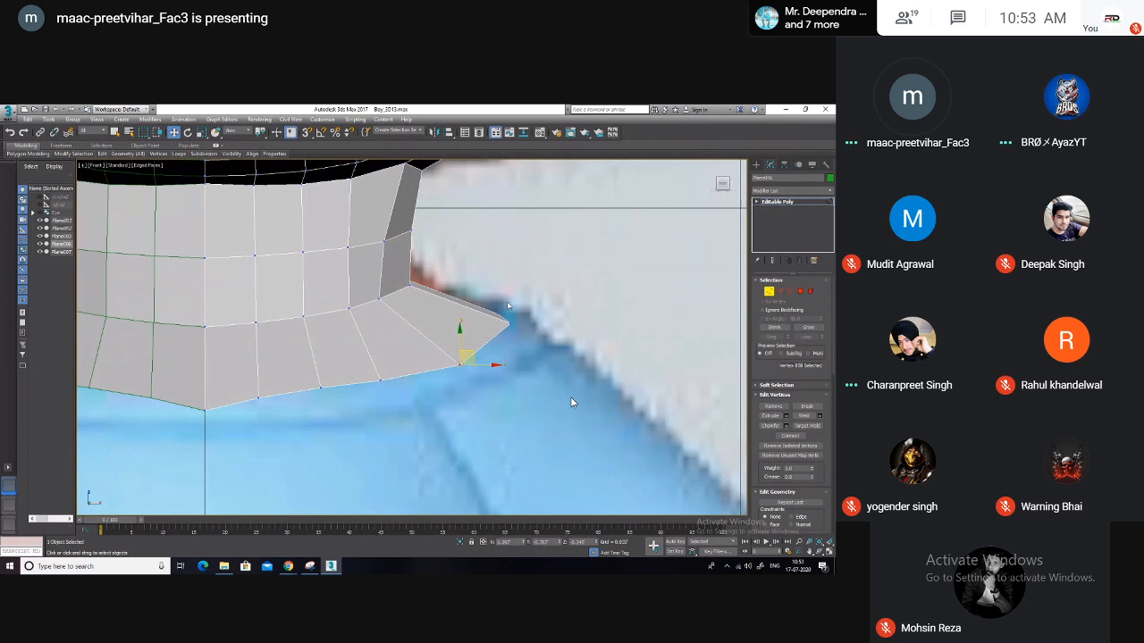
Pull the side strip's rear corner vertex back and down, and even the neighbouring flare and crease vertices in the left view
key("alt+w")
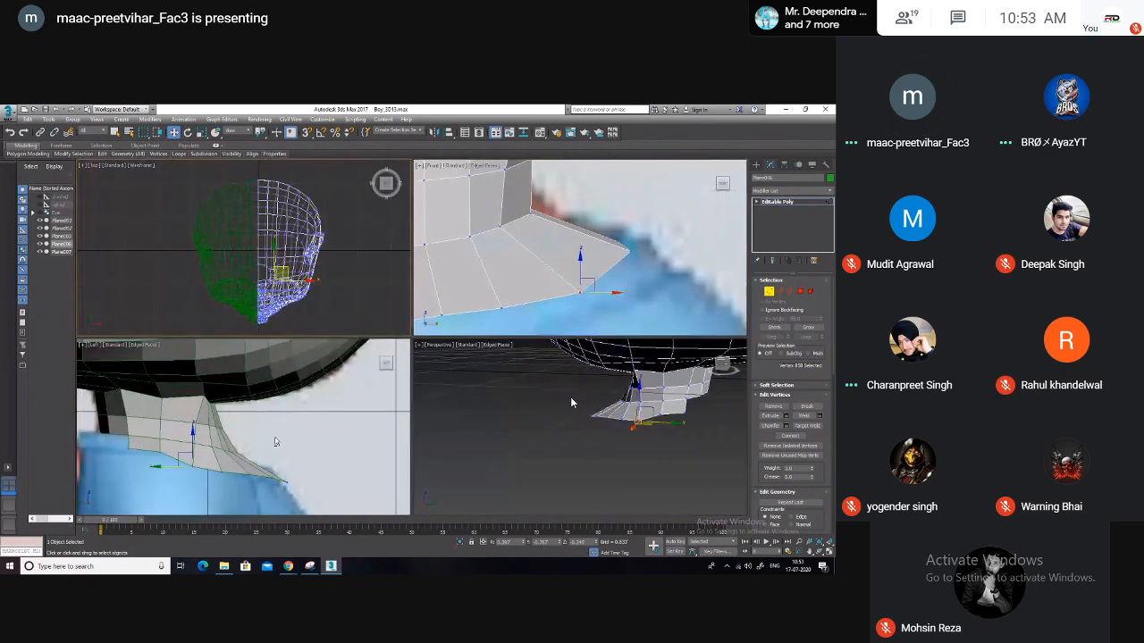
key("alt+w")
left_click_drag(335, 387, 266, 386)
left_click(264, 372)
left_click(199, 366)
left_click_drag(212, 356, 185, 394)
left_click(394, 409)
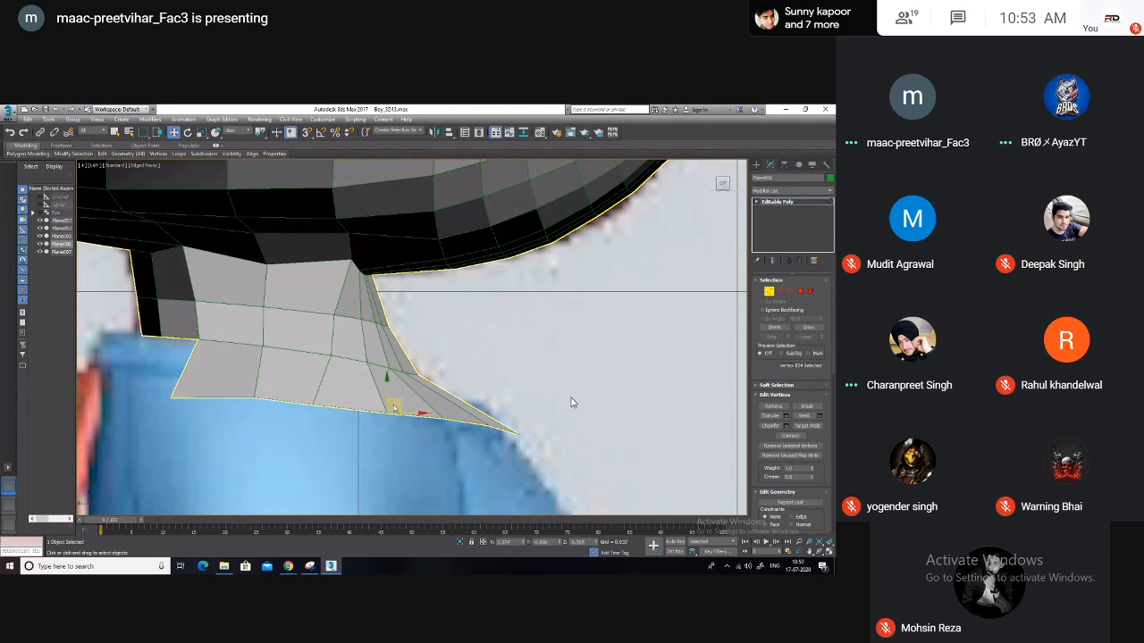
left_click(322, 399)
left_click(363, 356)
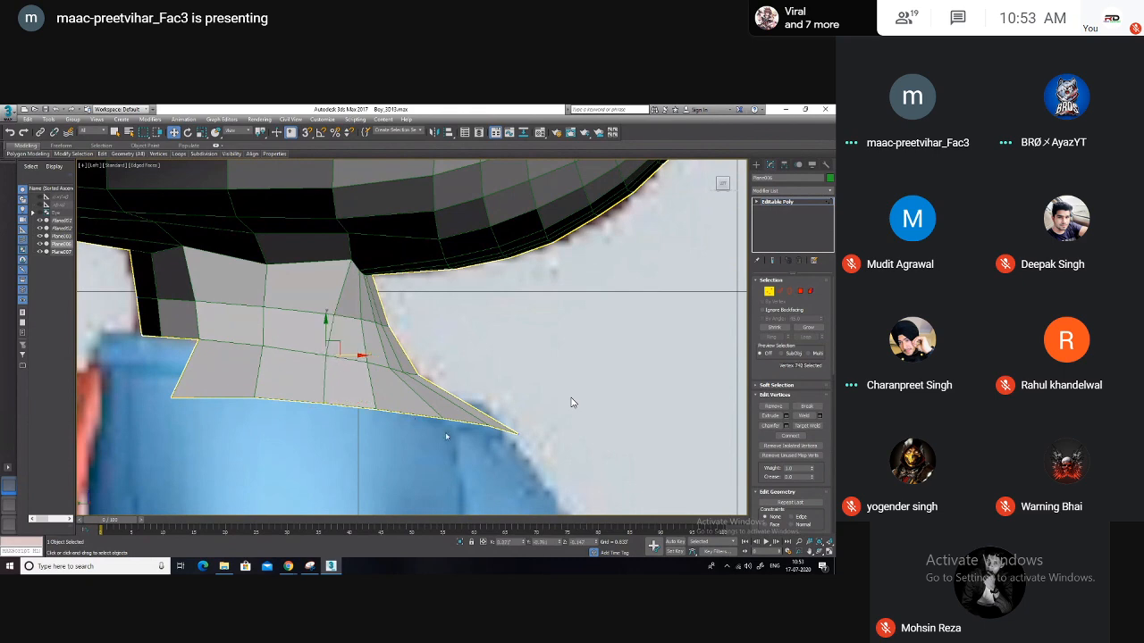
left_click(473, 408)
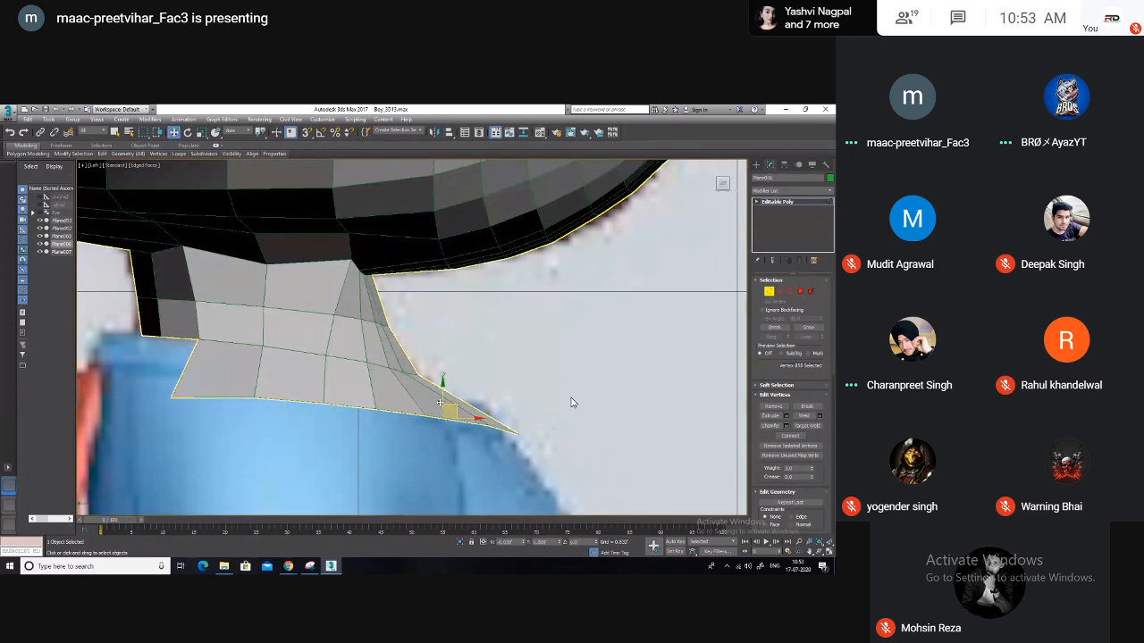
Smooth the flare's lower edge by repositioning its front and side vertices in the perspective view
scroll(572, 403, "down", 2)
key("alt+w")
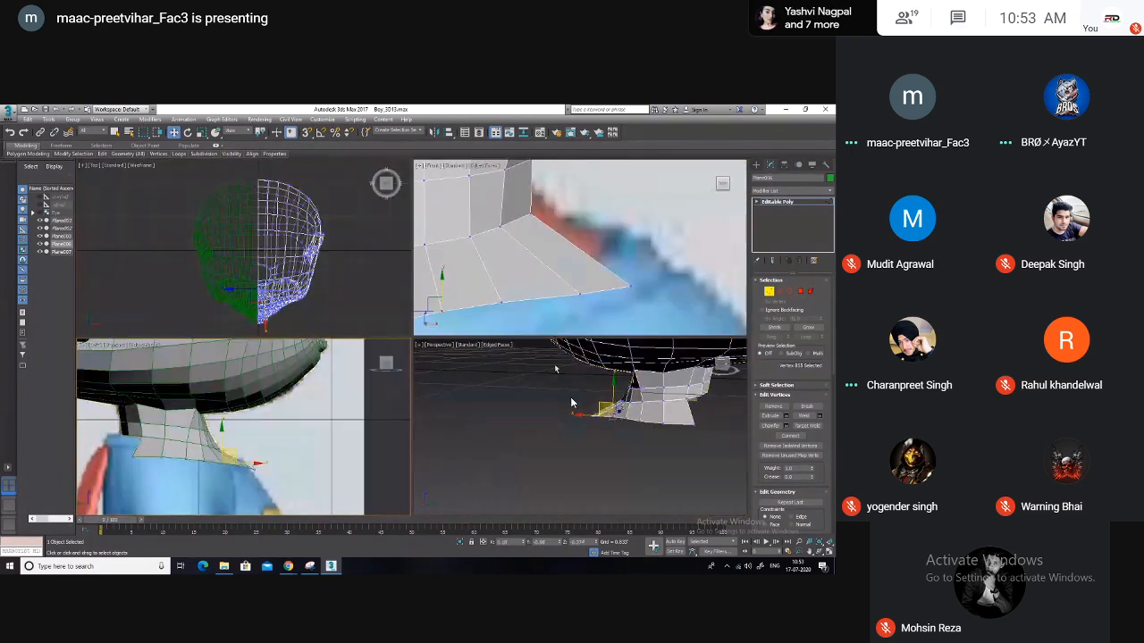
middle_click(558, 370)
key("alt+w")
middle_click_drag(575, 377, 513, 363, "alt")
scroll(513, 363, "up", 4)
scroll(422, 381, "down", 4)
left_click(352, 377)
middle_click_drag(352, 378, 384, 373, "alt")
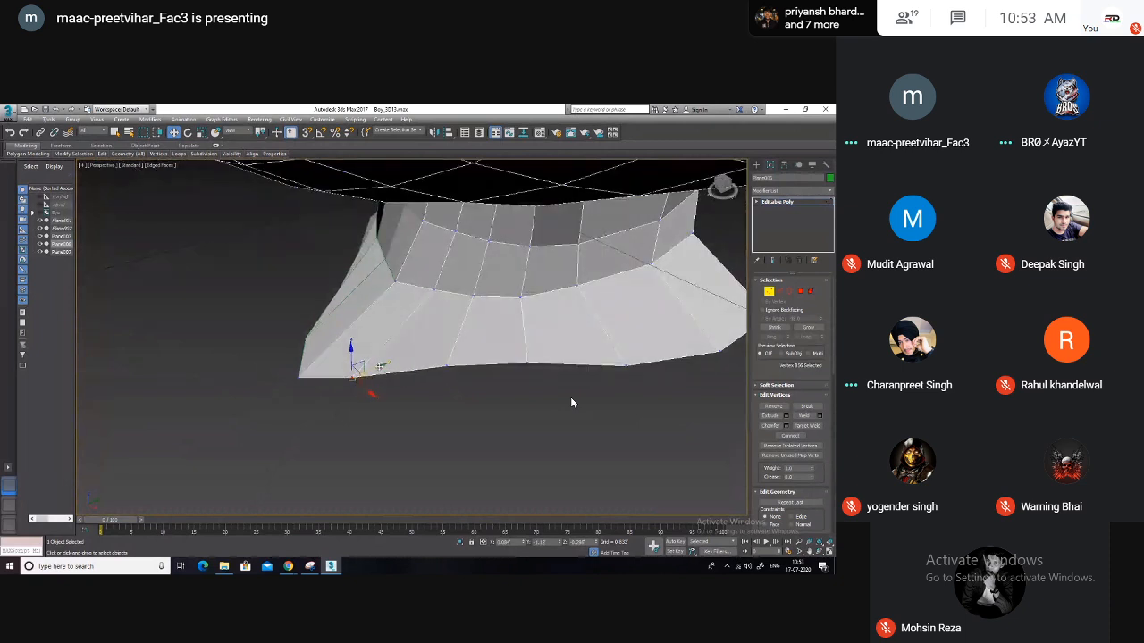
left_click_drag(381, 367, 367, 376)
middle_click_drag(438, 367, 431, 387, "alt")
left_click_drag(490, 366, 496, 431)
left_click_drag(552, 377, 515, 385)
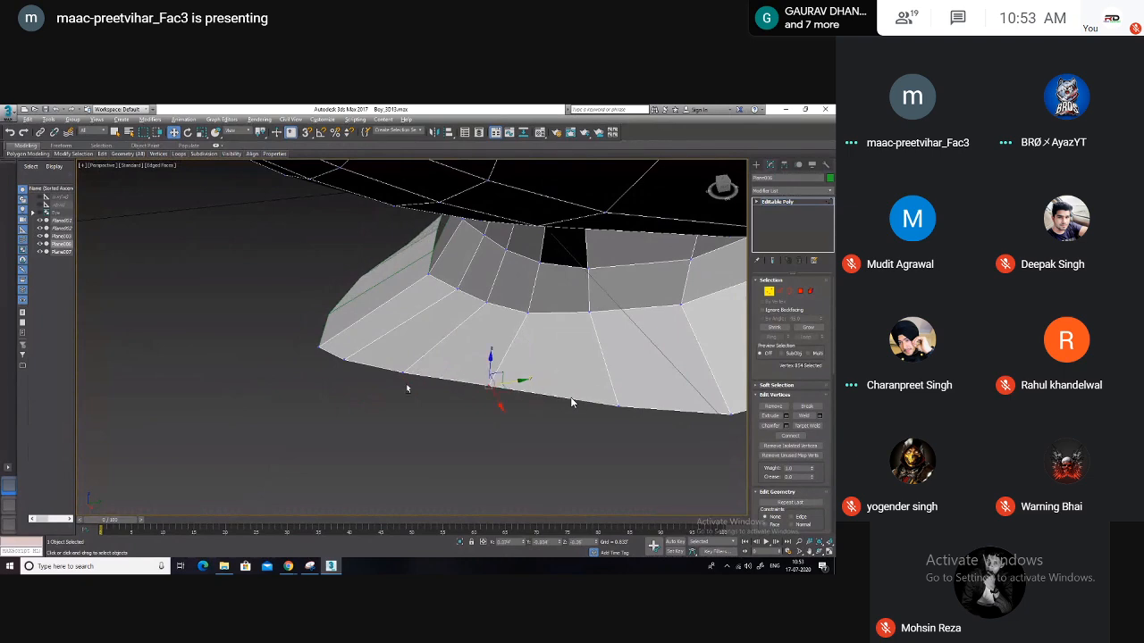
Extrude the next two border edges at the rear of the neck back and down to the flare's lower level
key("alt+w")
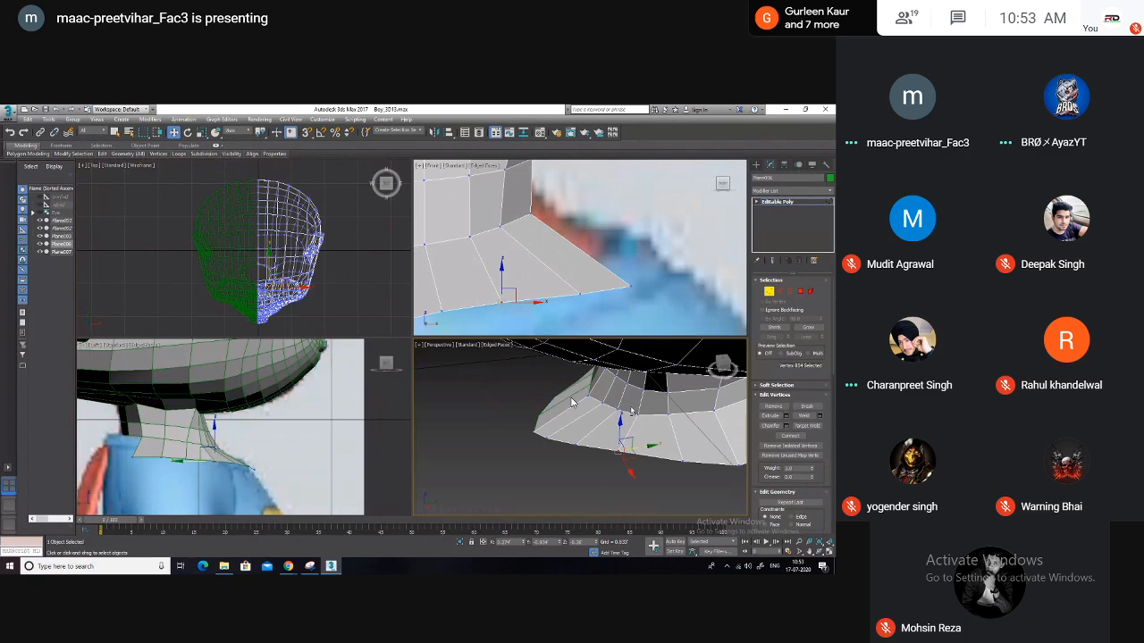
key("alt+w")
scroll(572, 402, "up", 6)
key("2")
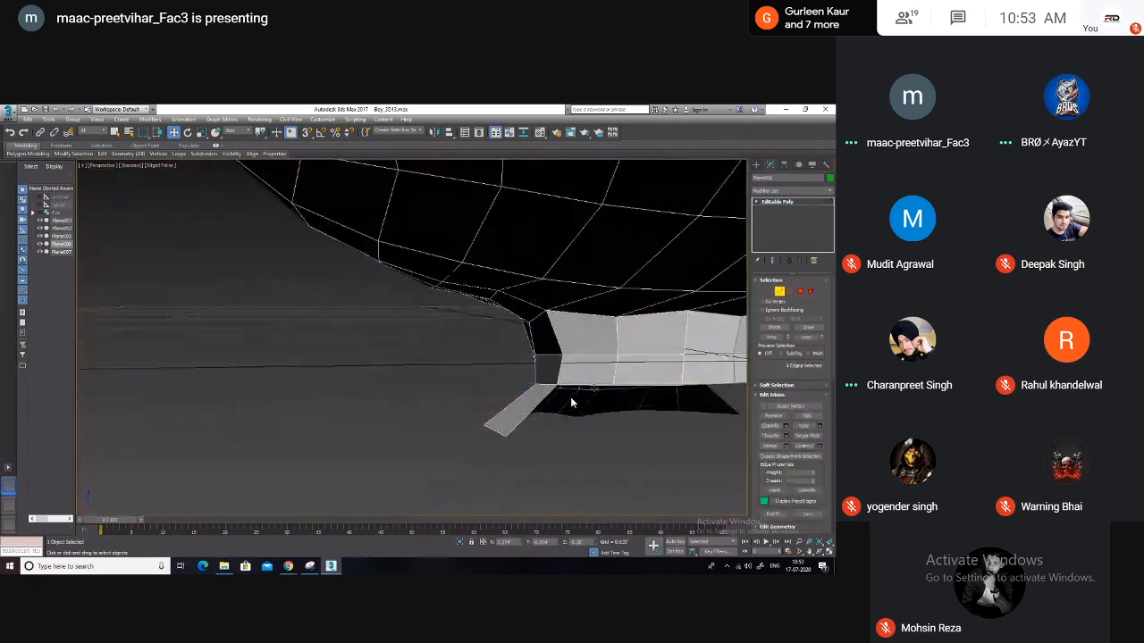
left_click(594, 388)
left_click(641, 388, "ctrl")
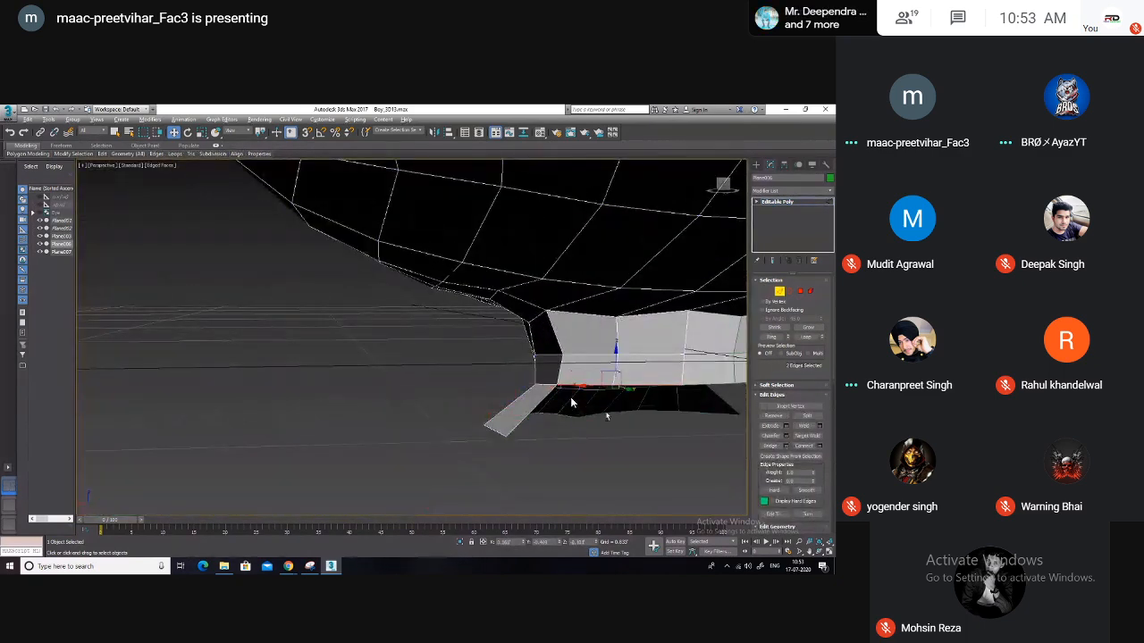
key("alt+w")
key("alt+w")
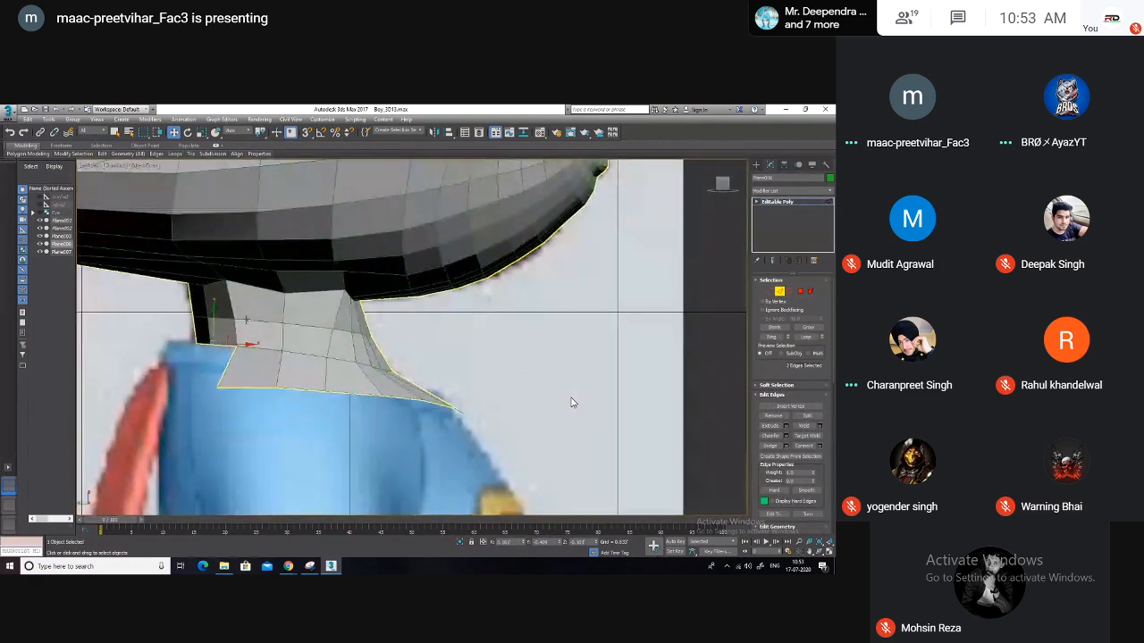
left_click_drag(214, 320, 224, 393, "shift")
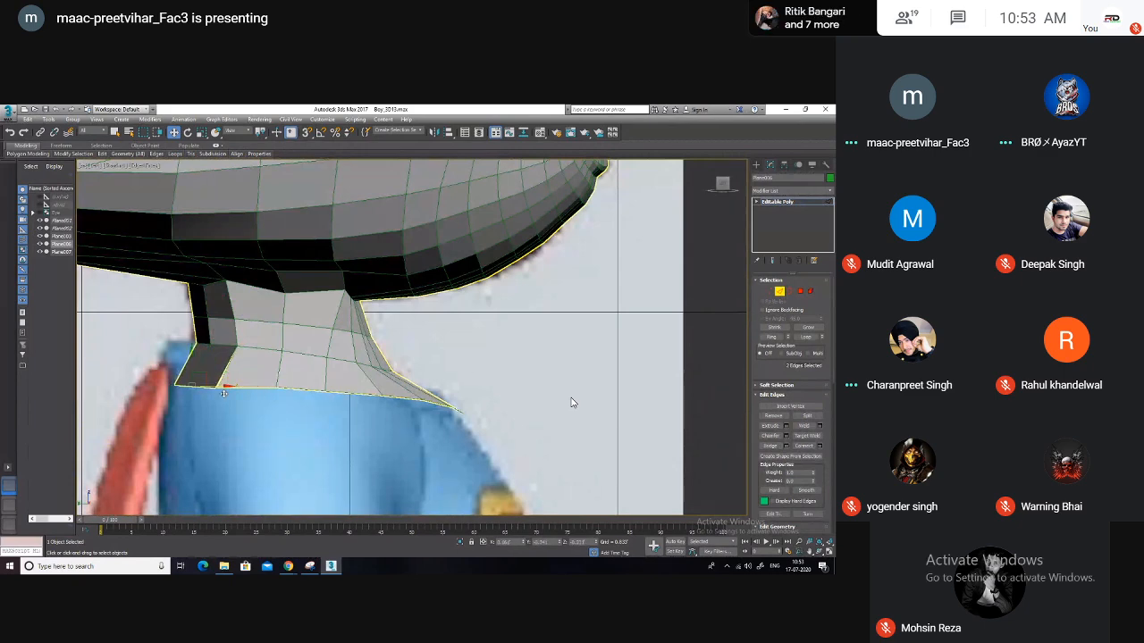
Target-weld the rear strip's open lower corner vertex to the side flare's corner vertex
key("1")
key("alt+w")
middle_click(583, 437)
key("alt+w")
middle_click_drag(581, 442, 536, 470, "alt")
left_click(505, 456)
scroll(505, 456, "up", 4)
left_click(517, 430)
right_click(507, 429)
left_click(479, 486)
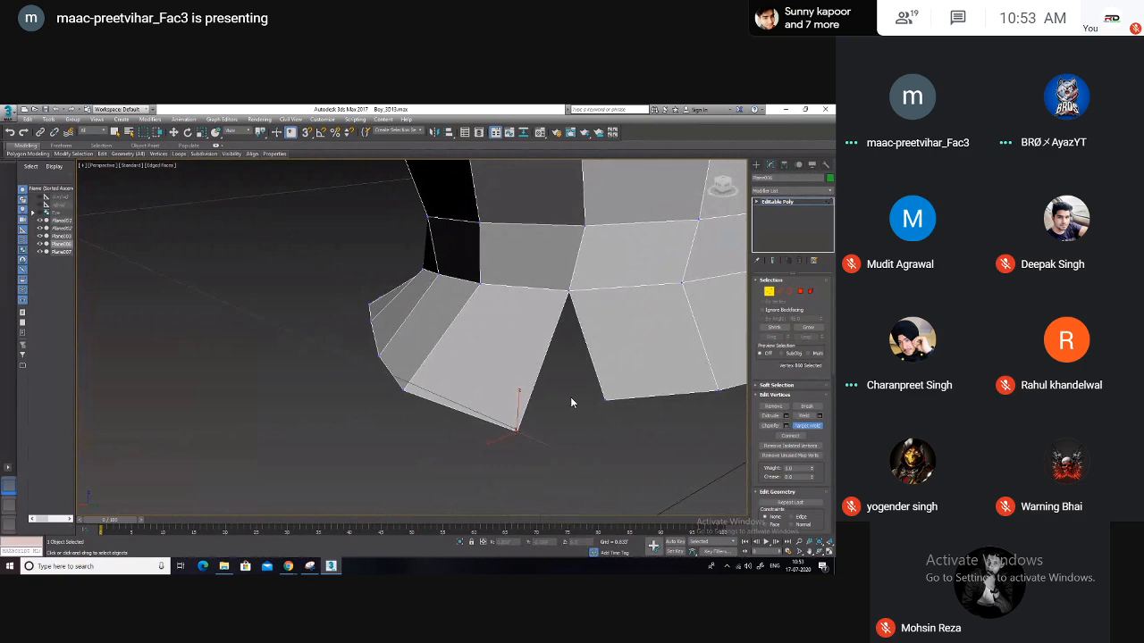
left_click(604, 400)
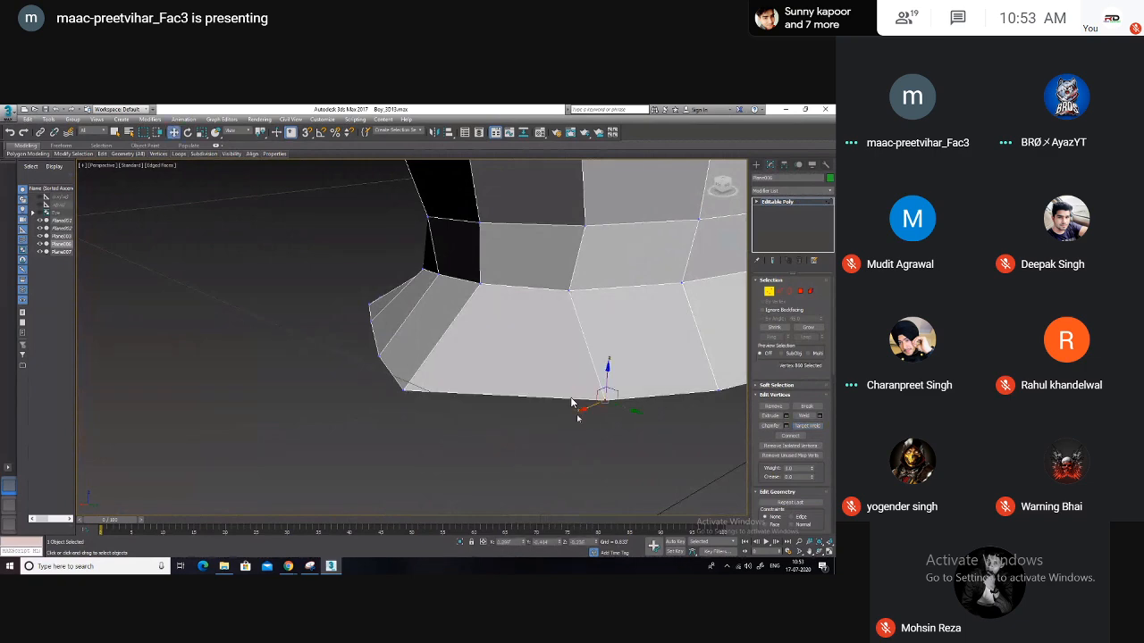
In the left view, nudge the rear neck crease vertices backward and shift the flare's lower-edge vertex below them back and slightly down
scroll(572, 402, "down", 3)
scroll(572, 402, "up", 5)
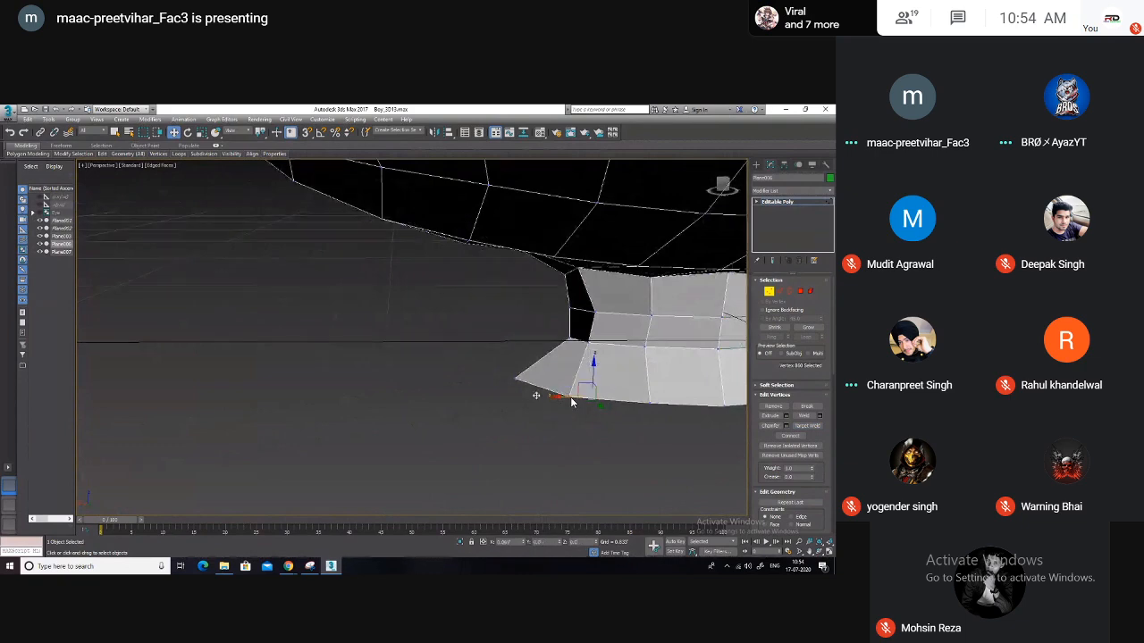
key("alt+w")
key("alt+w")
scroll(227, 420, "up", 2)
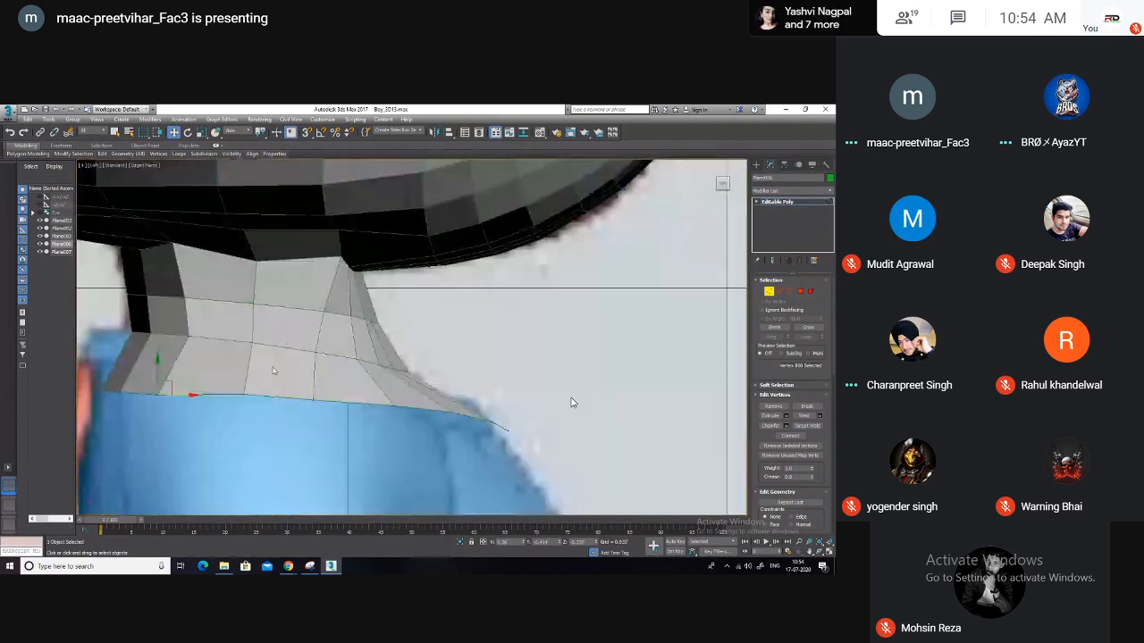
middle_click_drag(205, 368, 328, 386)
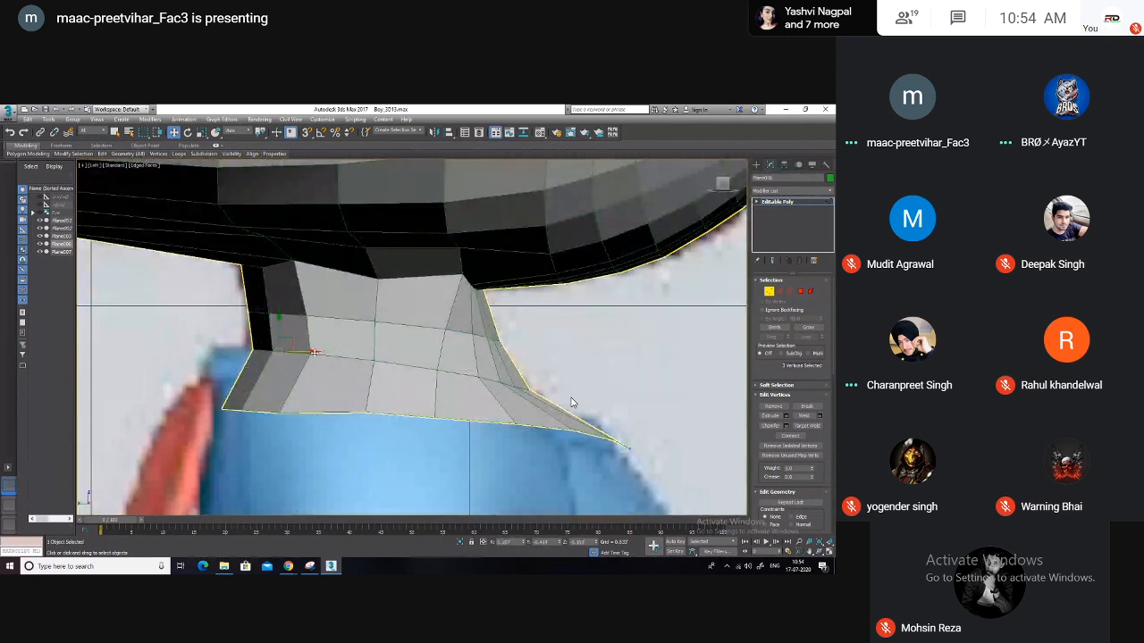
left_click_drag(309, 352, 307, 354)
left_click_drag(232, 301, 305, 314)
mouse_move(359, 412)
left_mouse_down()
mouse_move(377, 398)
mouse_move(364, 405)
left_mouse_up()
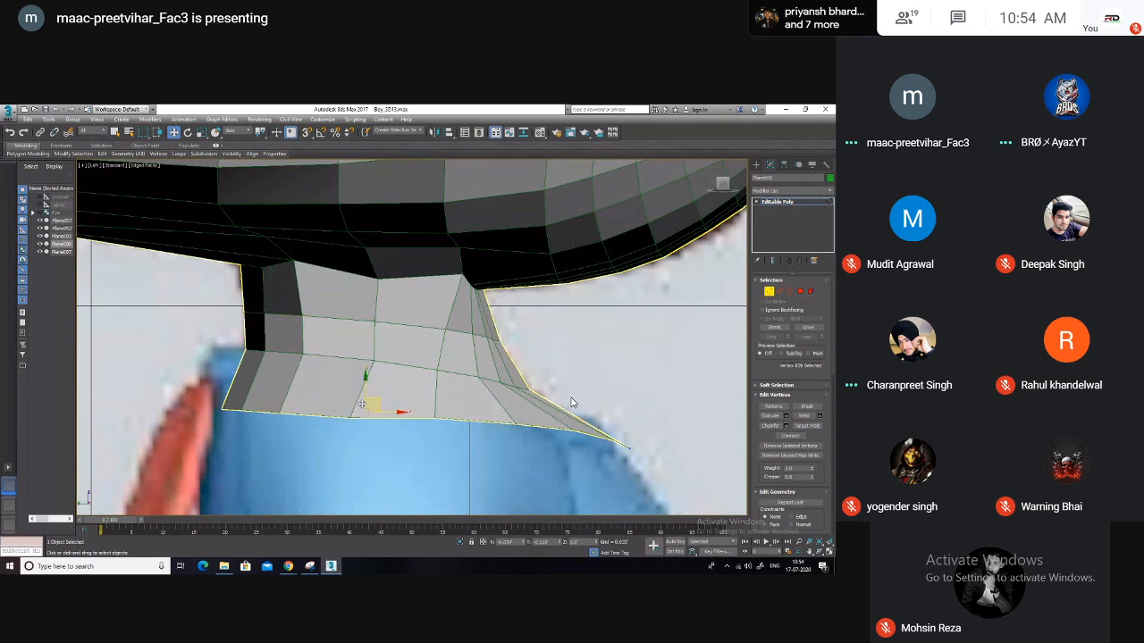
Realign the neck's middle column of vertices, from the crease up to the jaw, into a cleaner vertical line in the left view
left_click(393, 362)
left_click(363, 357)
left_click(377, 322)
middle_click_drag(386, 323, 402, 358)
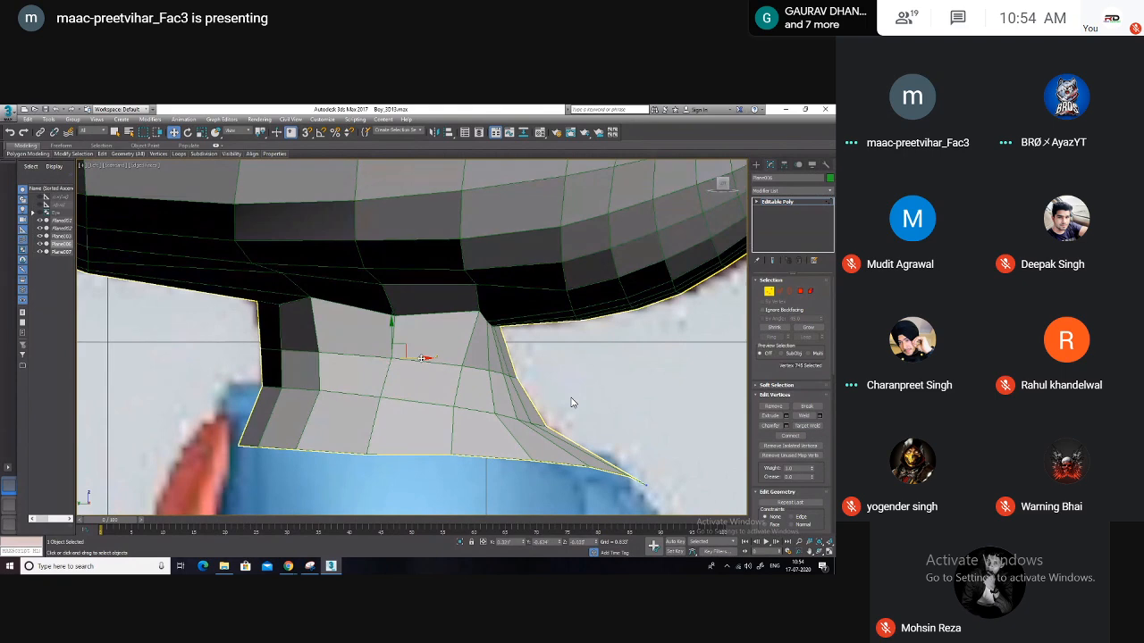
left_click_drag(422, 358, 420, 373)
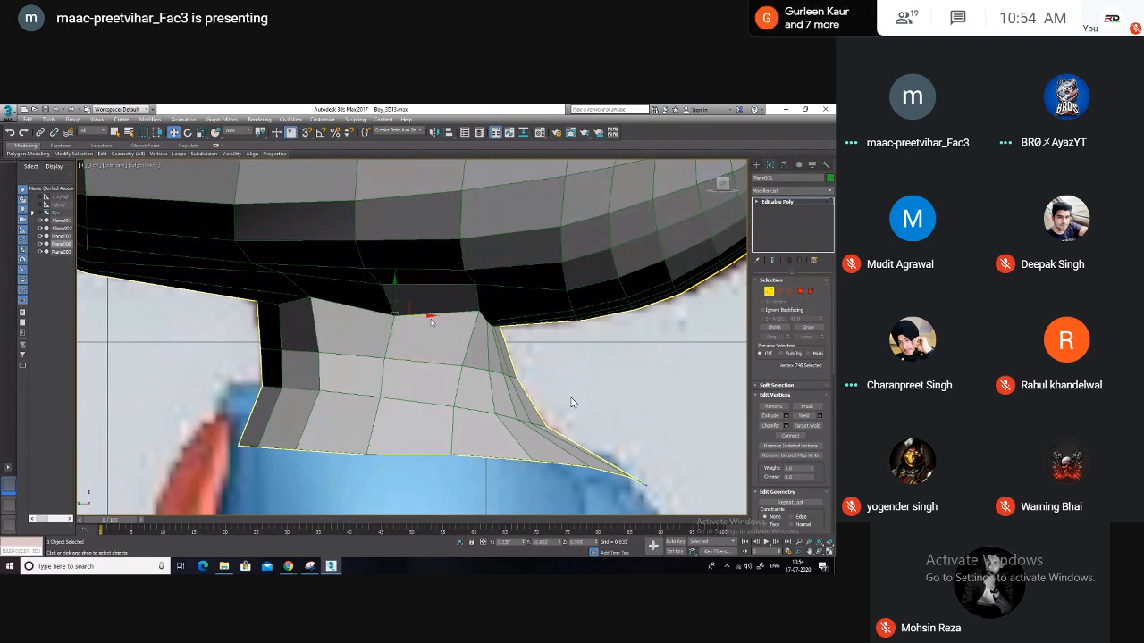
left_click_drag(428, 315, 417, 314)
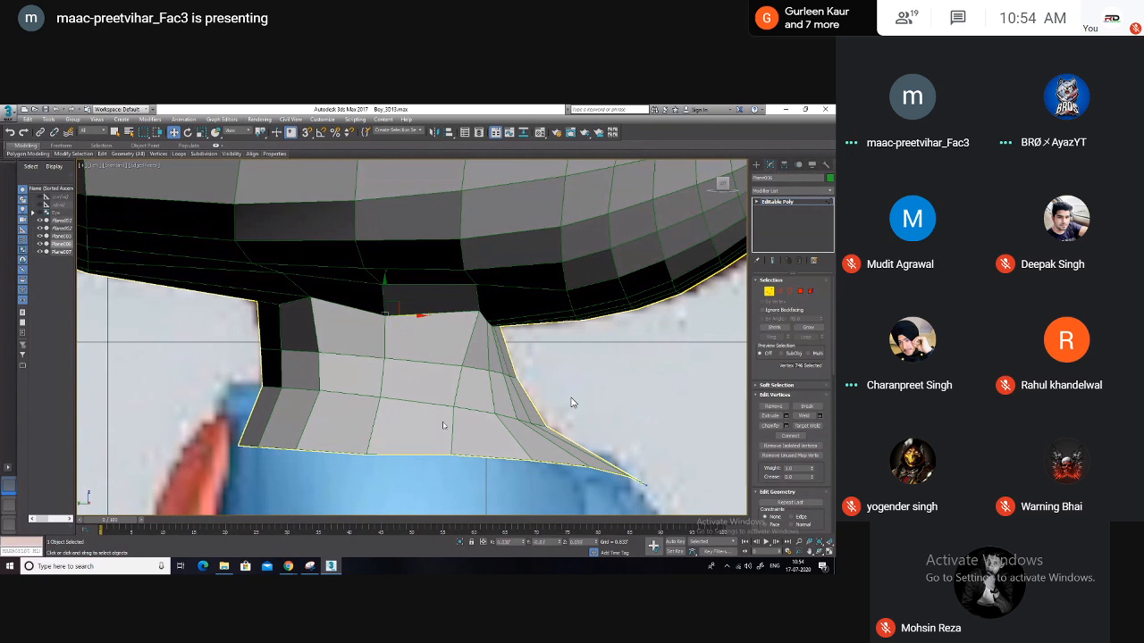
In the front view, raise the flare's side corner vertices to the shoulder line and curve the remaining lower-edge vertices along the collar
scroll(572, 403, "down", 3)
key("alt+w")
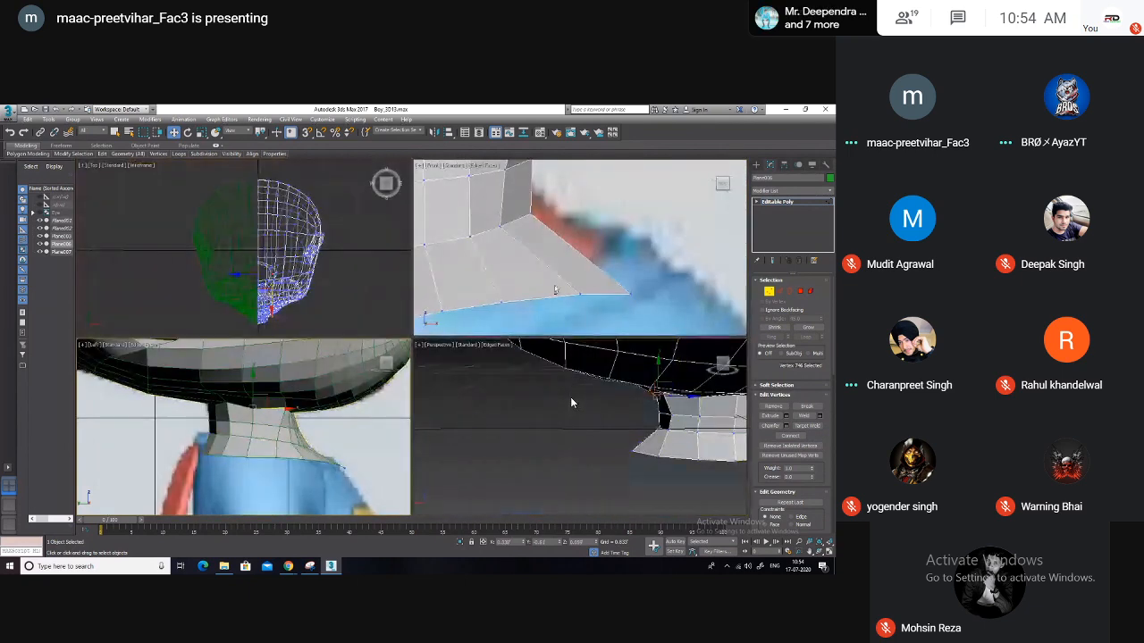
key("alt+w")
scroll(459, 382, "down", 2)
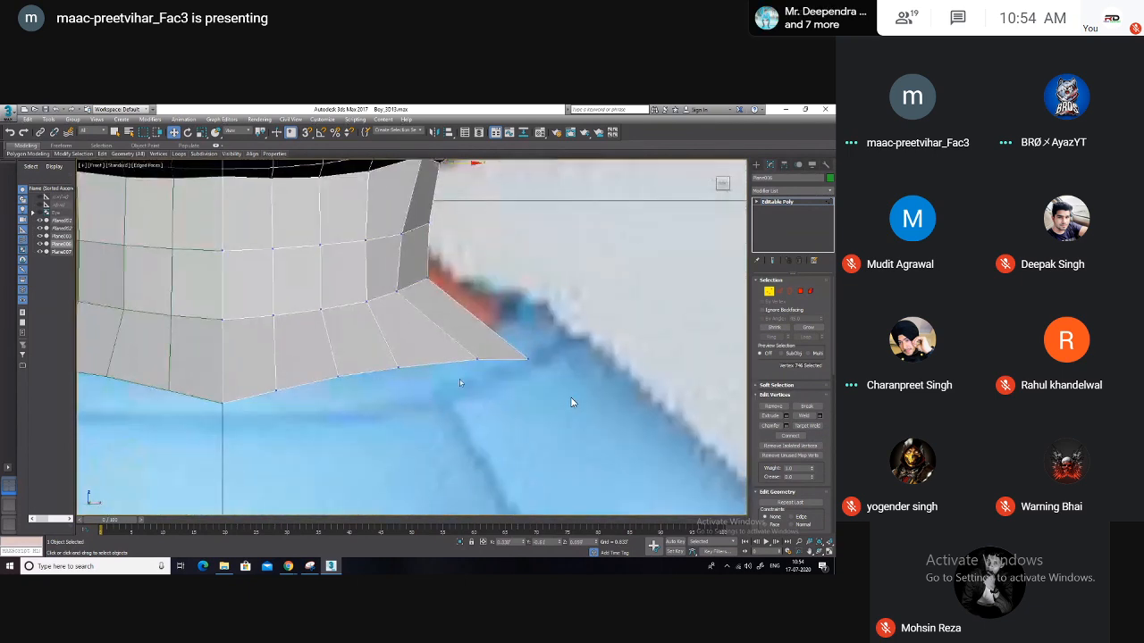
left_click_drag(547, 350, 554, 311)
left_click_drag(462, 375, 495, 325)
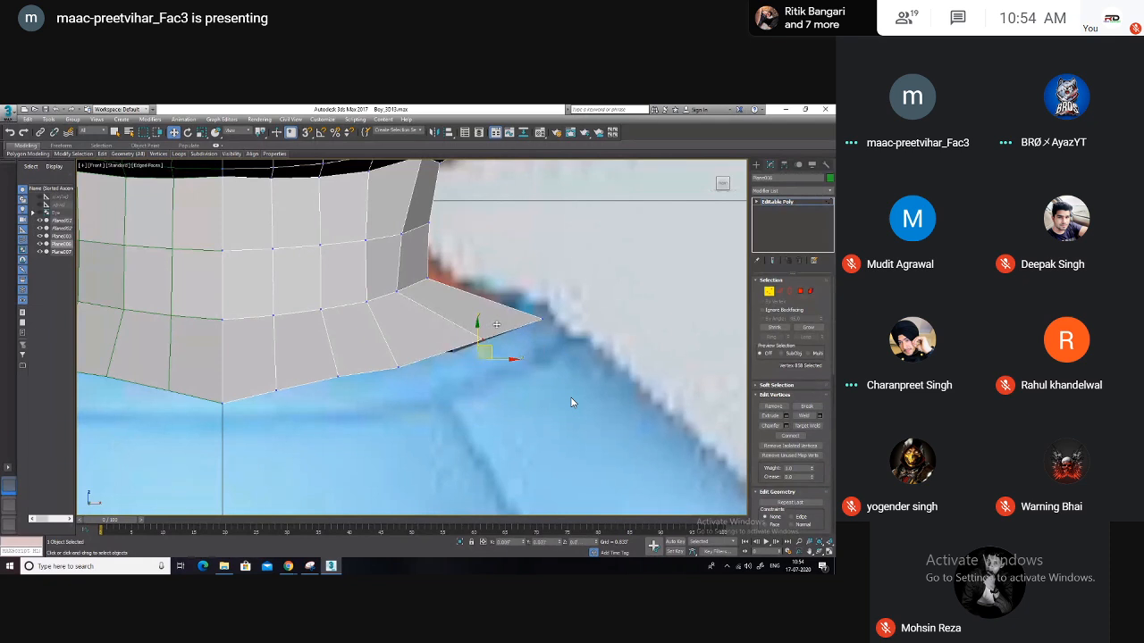
left_click_drag(387, 382, 423, 353)
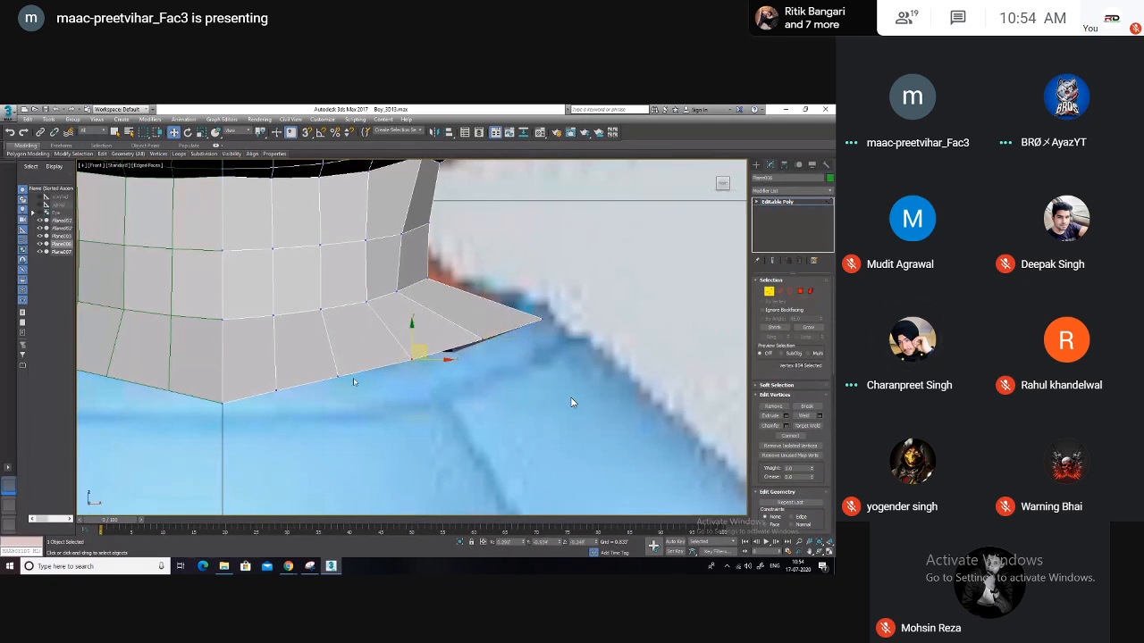
left_click(338, 382)
left_click(277, 389)
left_click_drag(275, 355, 316, 367)
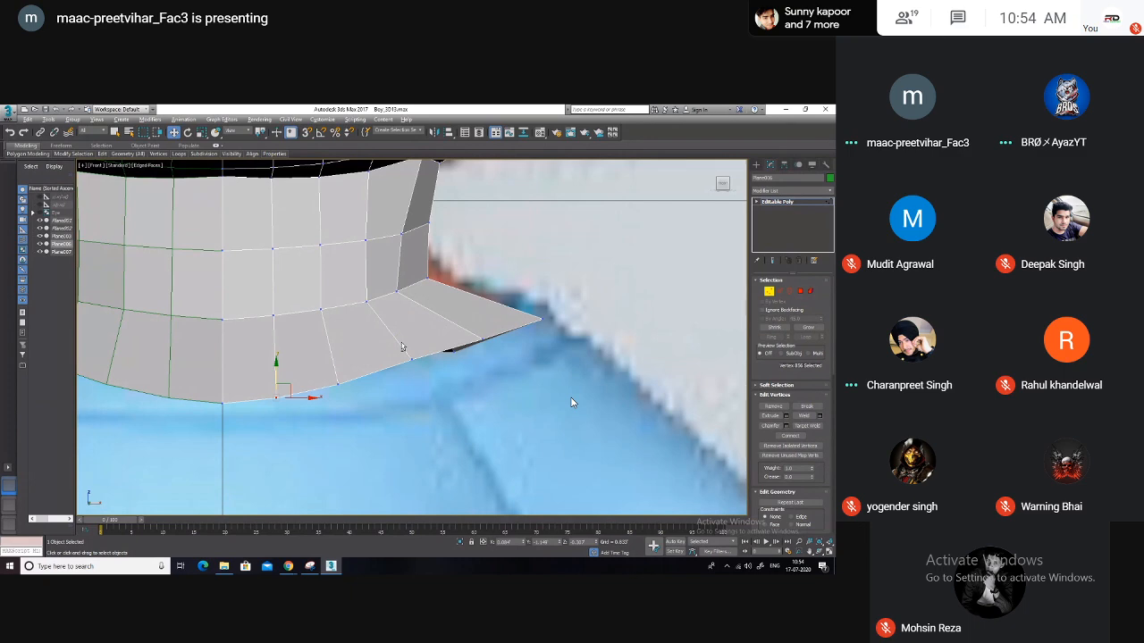
Round the flare's lower front edge by repositioning its front vertices in the perspective view
key("alt+w")
right_click(600, 399)
key("alt+w")
scroll(600, 399, "up", 5)
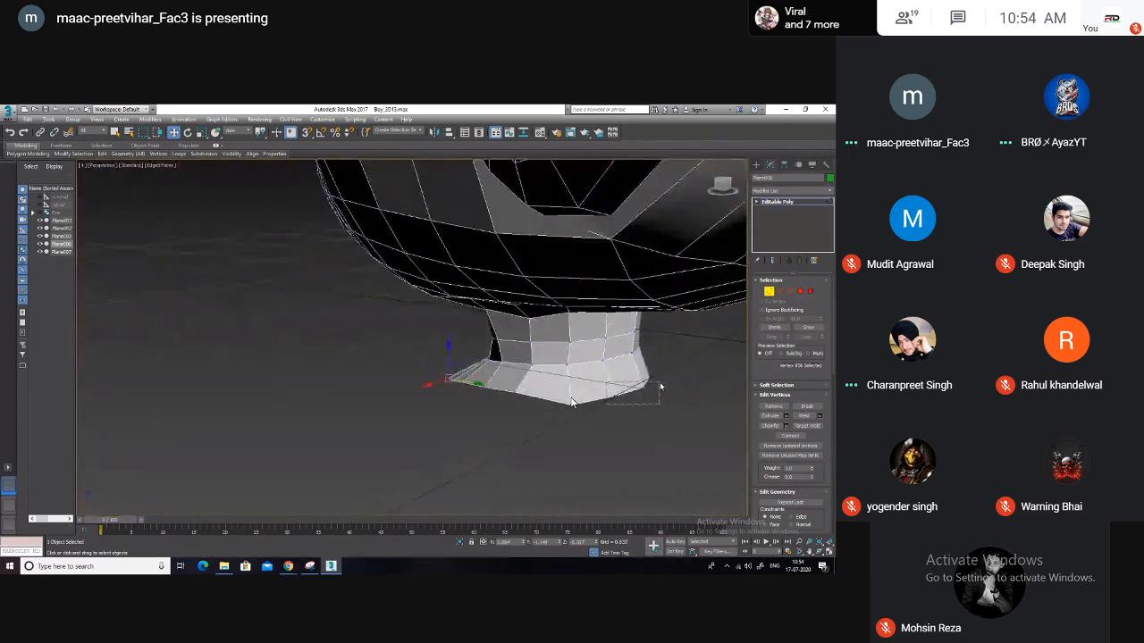
left_click_drag(660, 383, 660, 382)
middle_click_drag(640, 391, 655, 398, "alt")
left_click(572, 402)
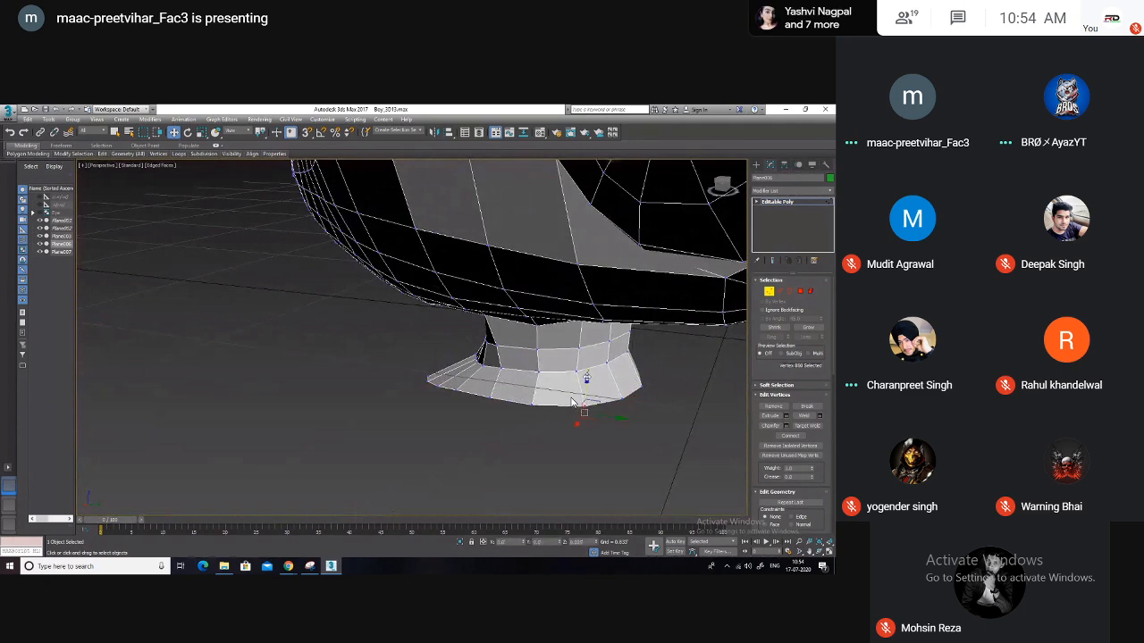
mouse_move(589, 395)
middle_mouse_down("alt")
mouse_move(620, 407)
mouse_move(572, 420)
mouse_move(572, 402)
middle_mouse_up("alt")
left_click_drag(505, 442, 501, 445)
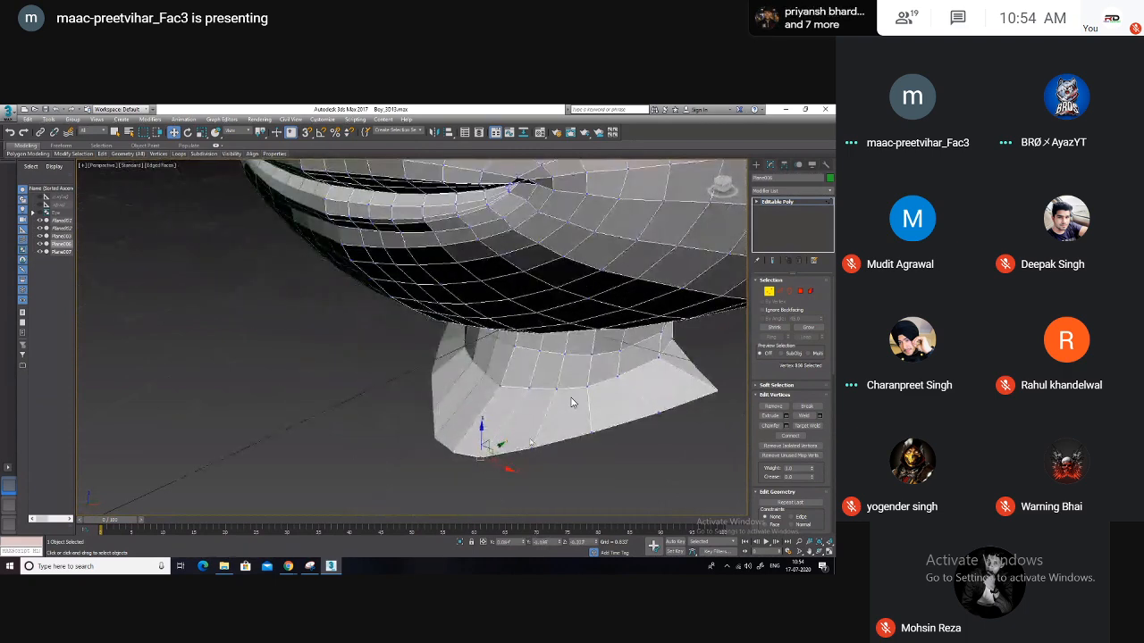
middle_click_drag(572, 402, 572, 402, "alt")
left_click_drag(547, 469, 549, 469)
Adjust the depth of the flare's front-side lower vertex to even its outline, and check the neck against the whole head
left_click(590, 432)
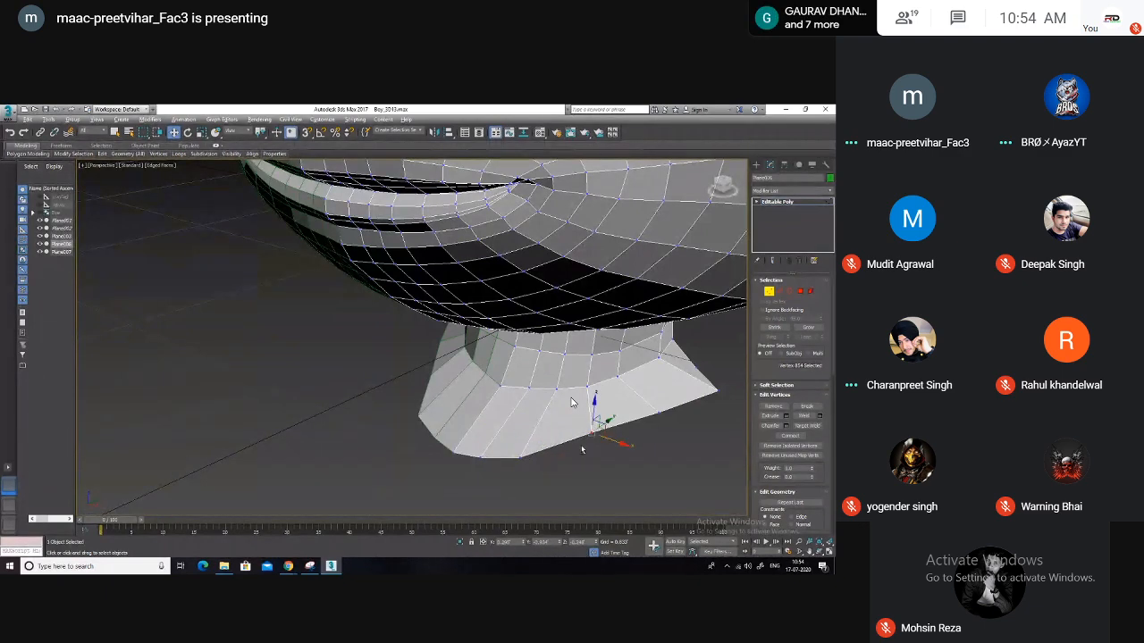
middle_click_drag(581, 449, 617, 441, "alt")
middle_click_drag(572, 402, 555, 456, "alt")
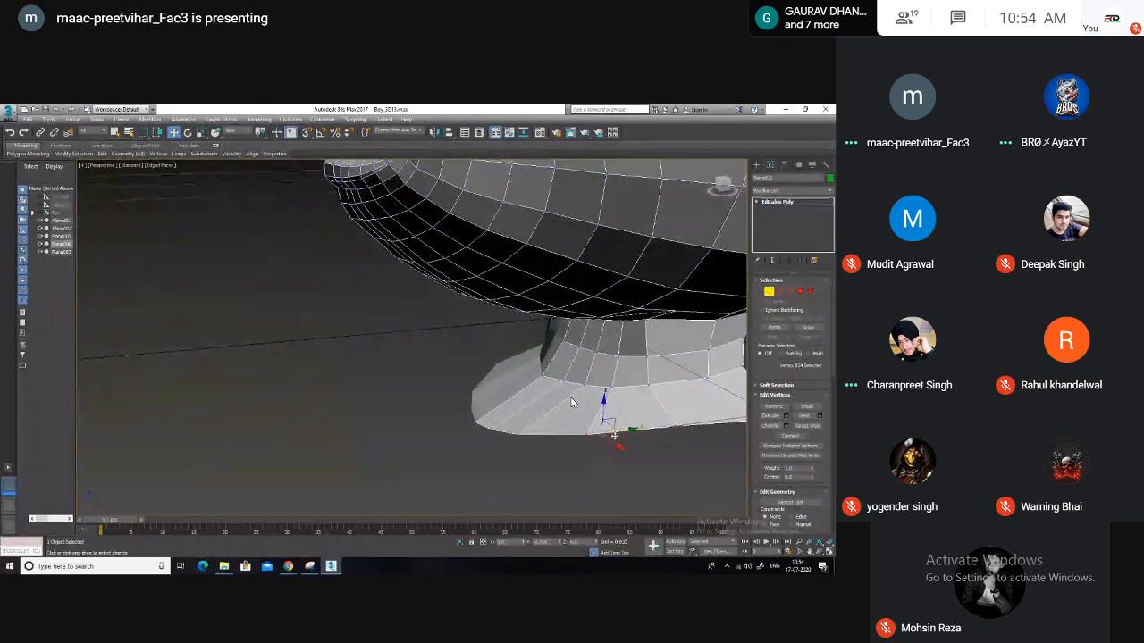
left_click_drag(625, 430, 612, 433)
scroll(612, 433, "down", 3)
middle_click_drag(612, 433, 569, 443, "alt")
scroll(590, 424, "down", 4)
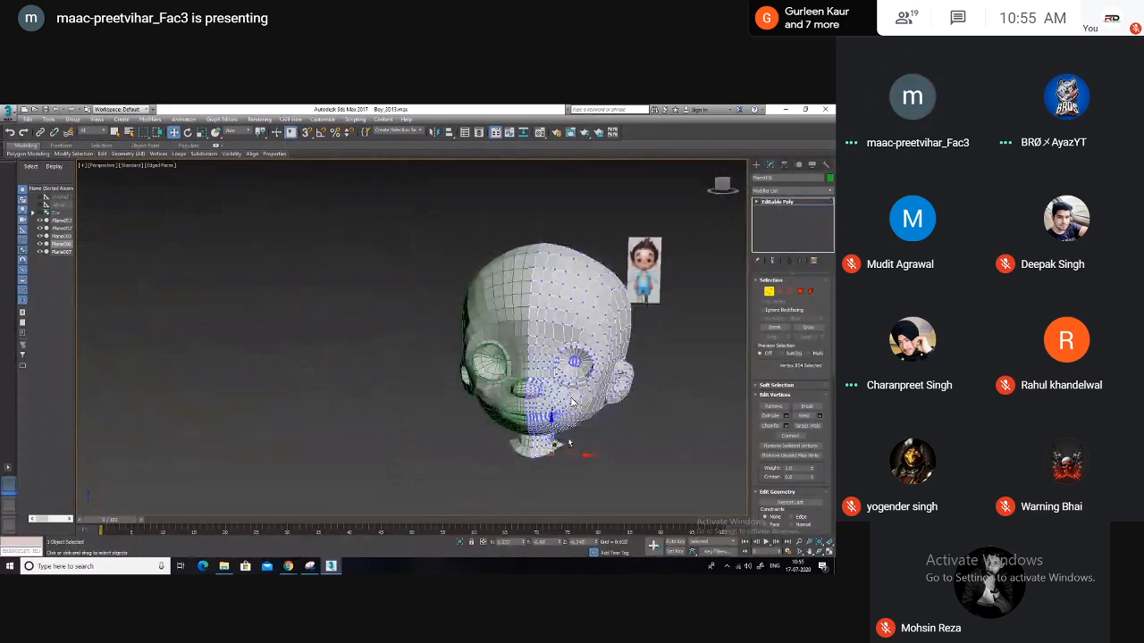
Select the flare's lower border edges and compare the neck base with the shirt reference in the perspective, left and front views
key("alt+w")
middle_click(347, 437)
key("alt+w")
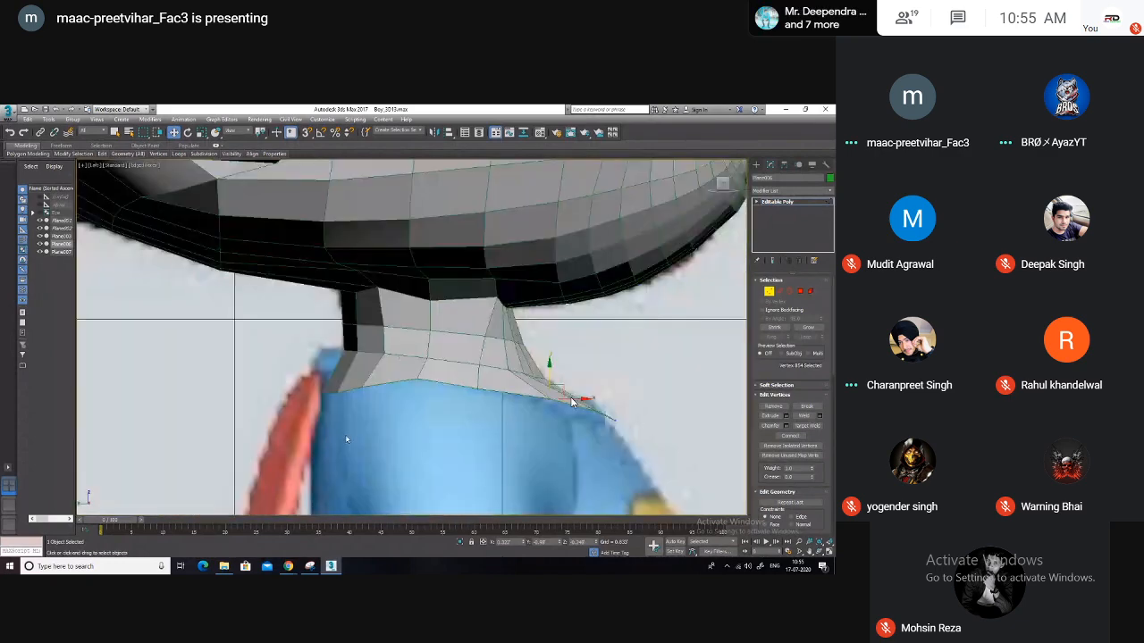
middle_click_drag(551, 455, 446, 435)
key("2")
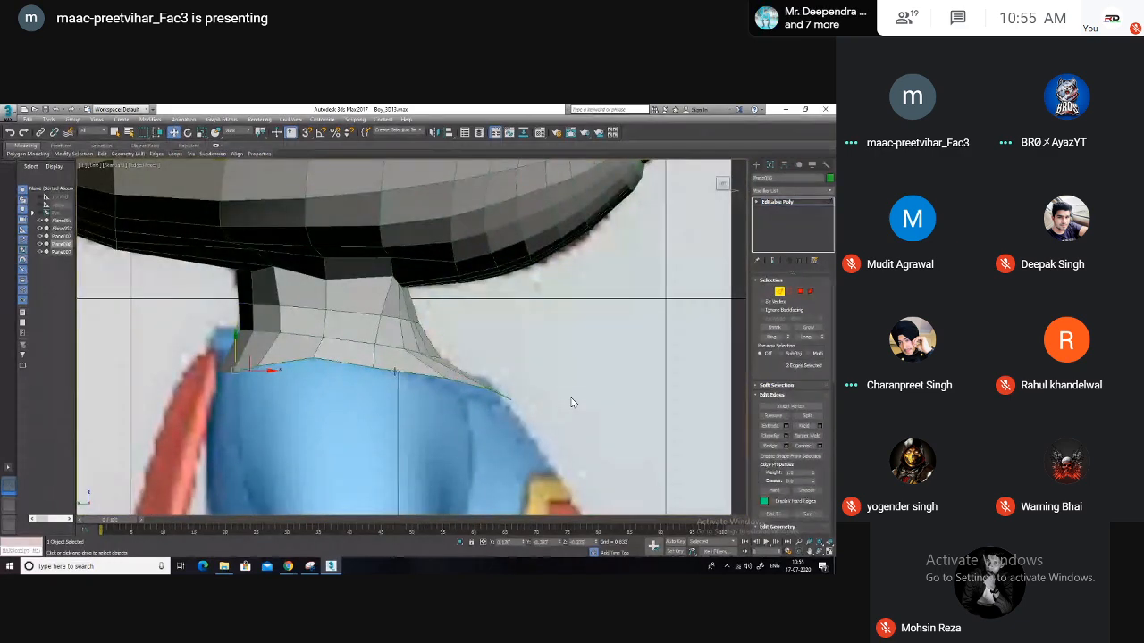
double_click(396, 371)
key("alt+w")
middle_click(620, 437)
key("alt+w")
middle_click_drag(620, 436, 562, 429, "alt")
scroll(570, 423, "up", 5)
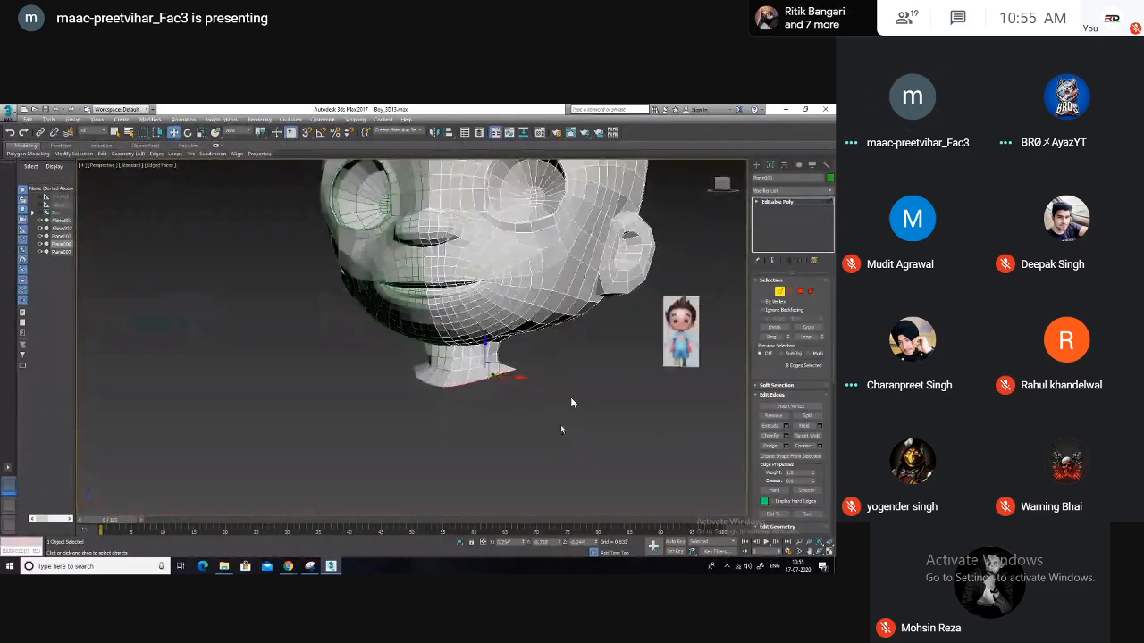
key("alt+w")
middle_click(314, 438)
key("alt+w")
scroll(424, 381, "down", 2)
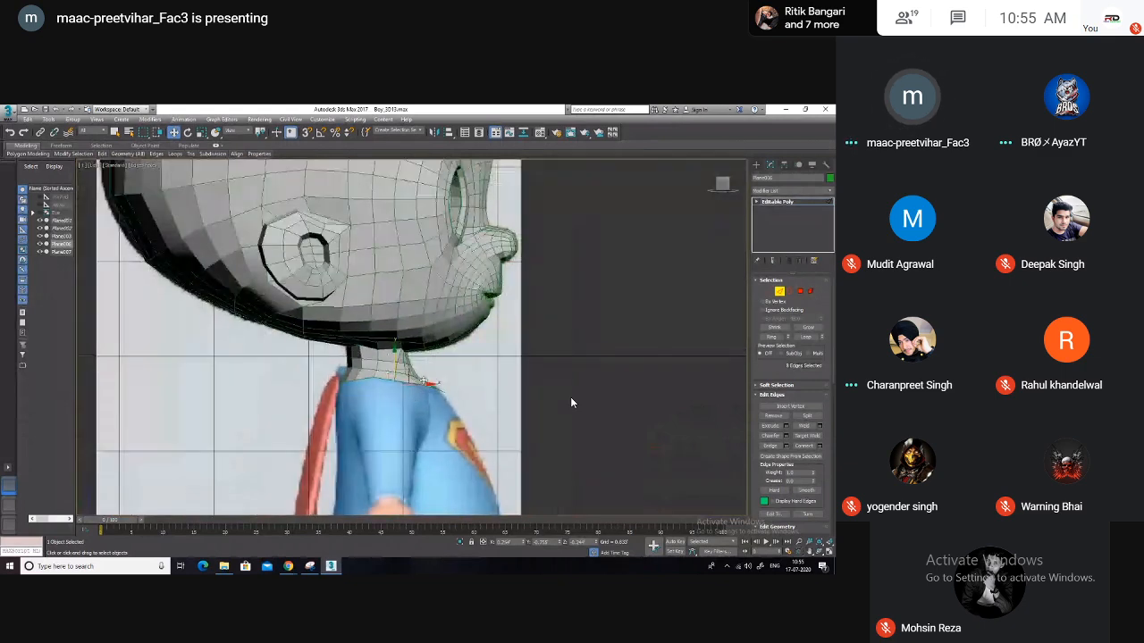
key("alt+w")
middle_click(599, 263)
key("alt+w")
scroll(598, 263, "down", 5)
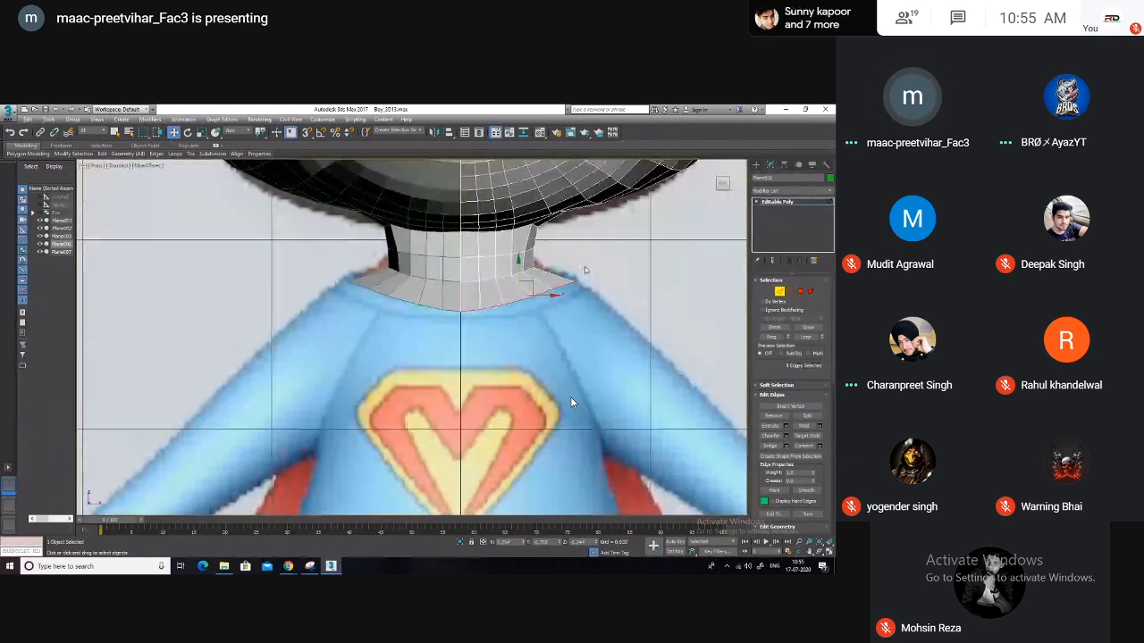
scroll(585, 271, "down", 2)
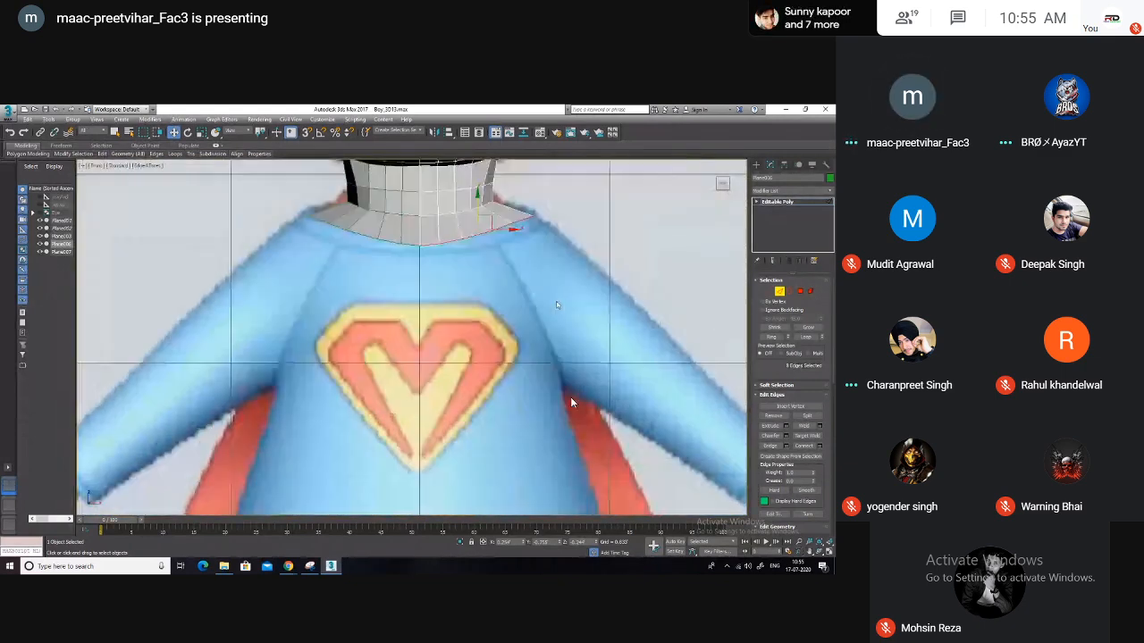
scroll(544, 315, "down", 2)
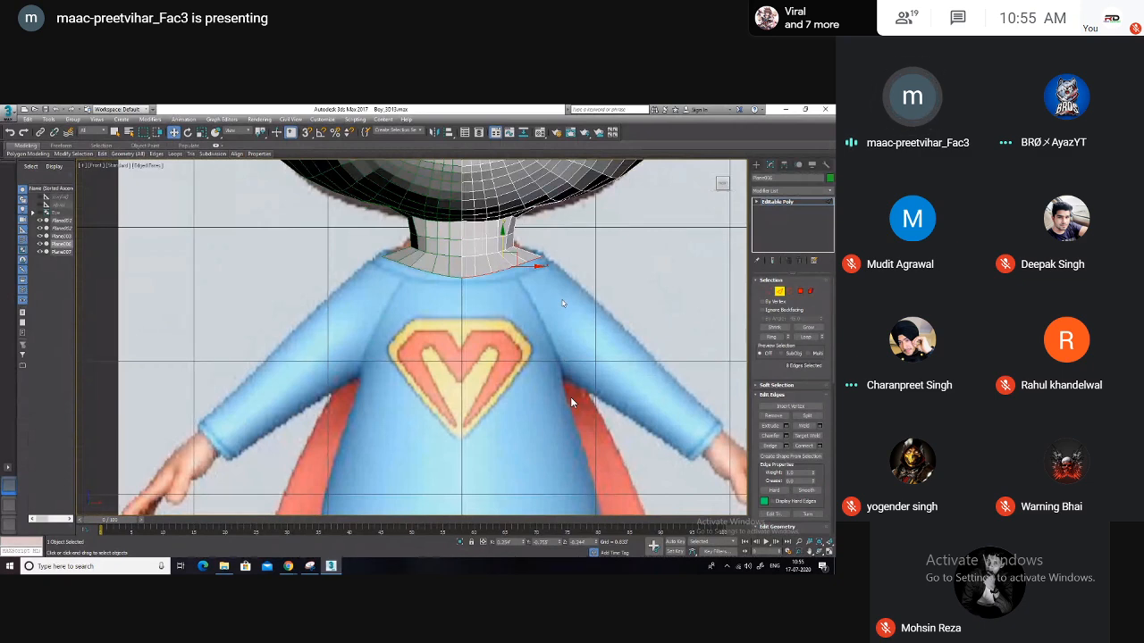
scroll(505, 266, "up", 3)
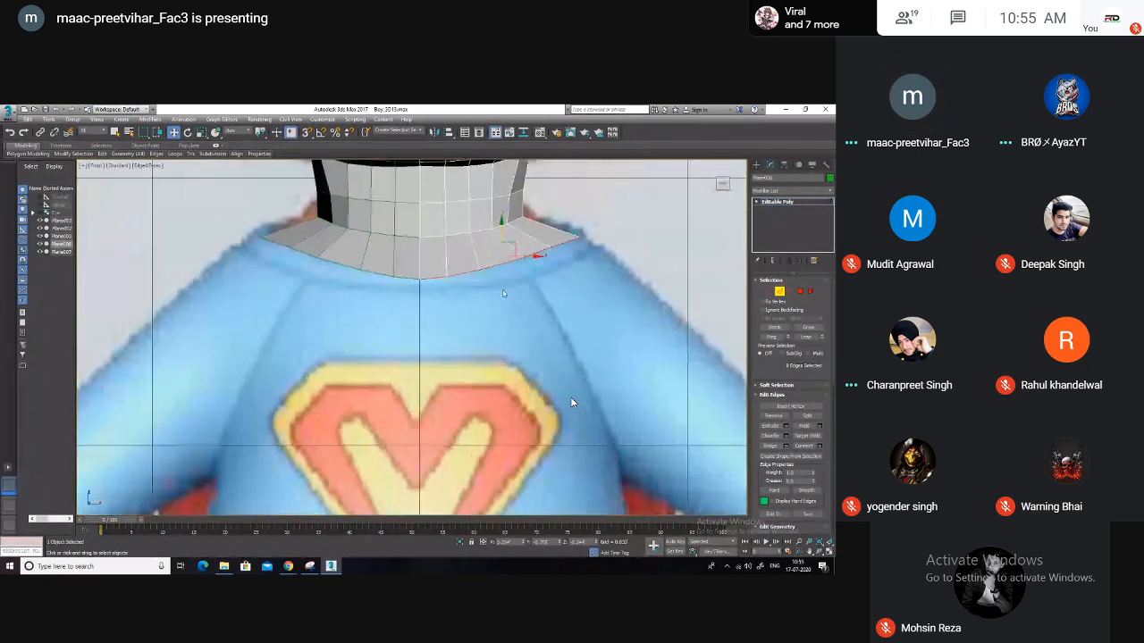
Slide the flare's front lower-edge vertices outward in the front view to space them evenly along the collar
key("1")
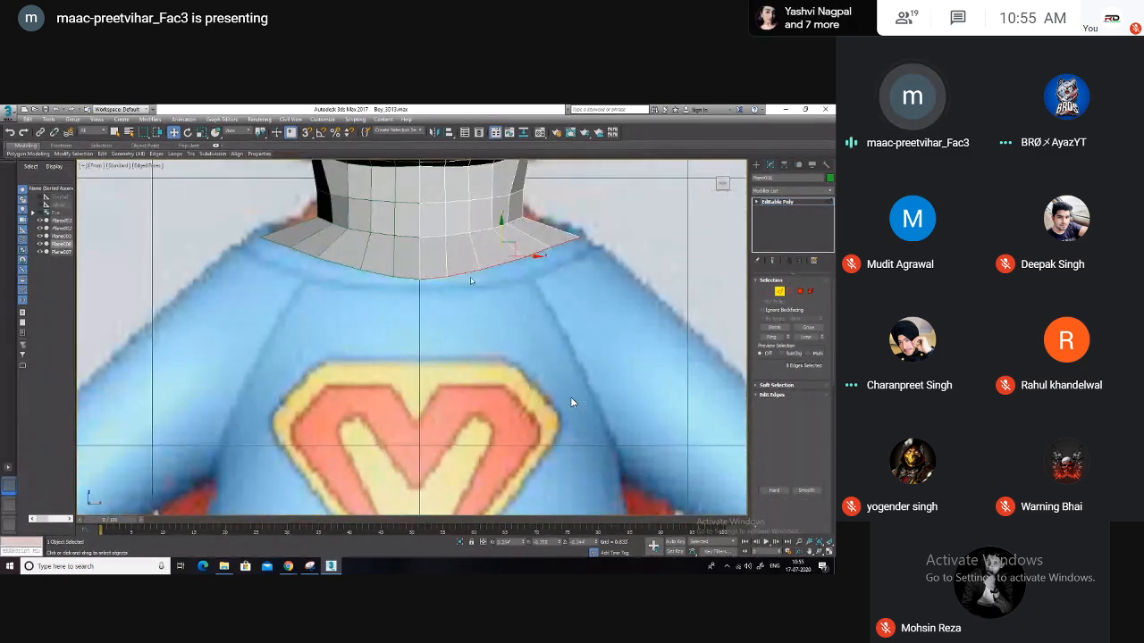
middle_click_drag(474, 297, 471, 322)
scroll(470, 315, "up", 3)
left_click_drag(472, 305, 511, 237)
middle_click_drag(547, 229, 518, 311)
left_click_drag(530, 318, 557, 319)
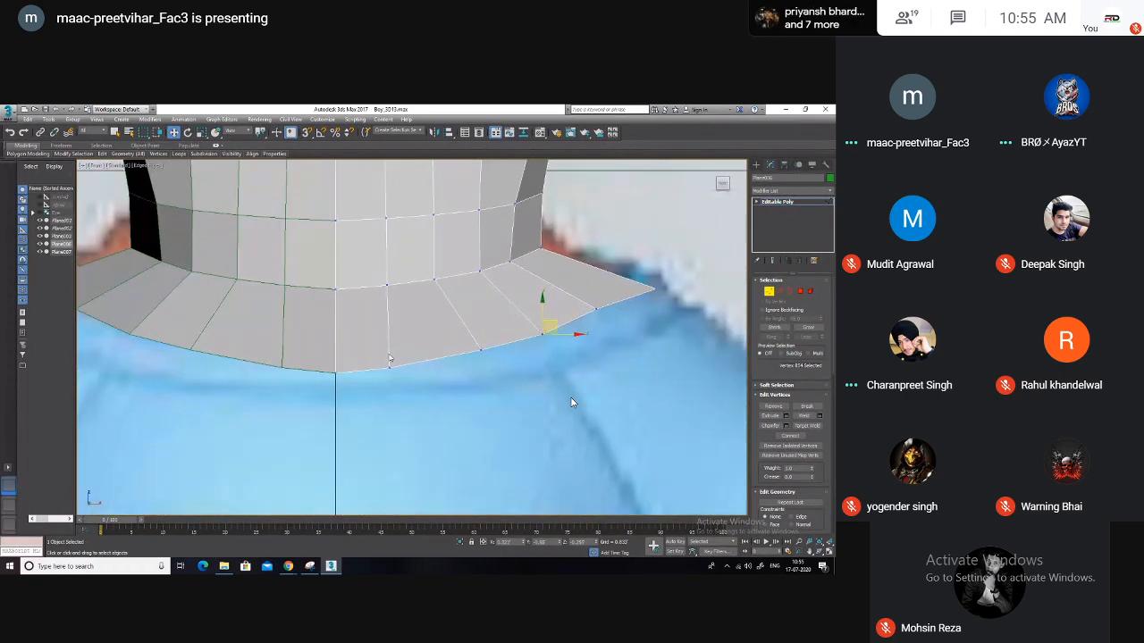
left_click_drag(417, 367, 426, 368)
Extrude the flare's front border edges down and forward along the chest in the left view, to the level of the shirt emblem
key("2")
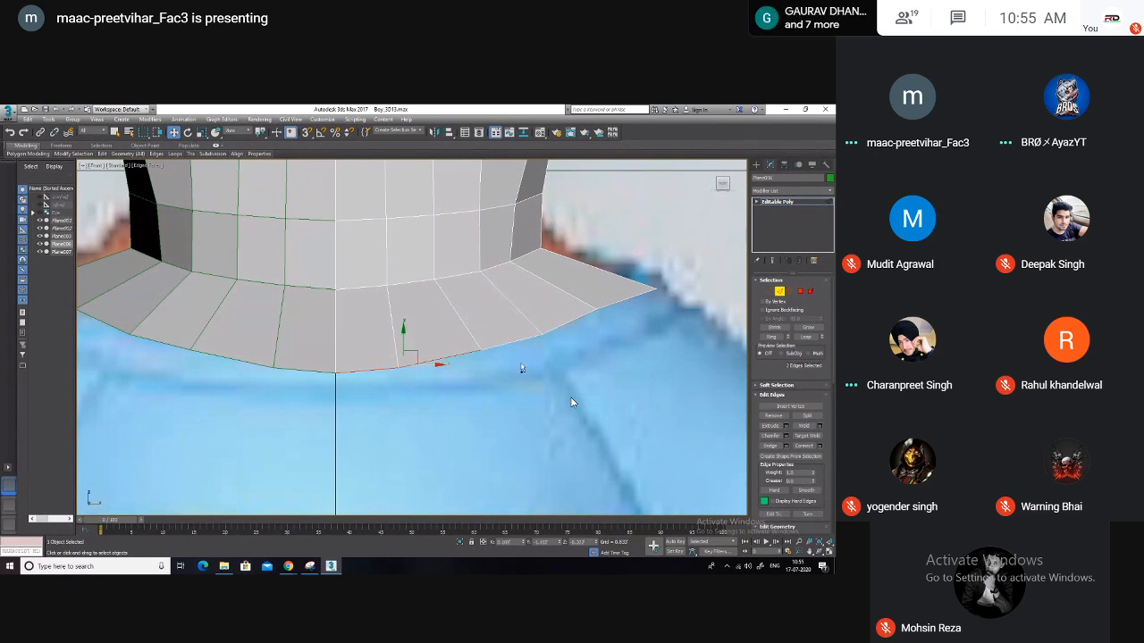
key("alt+w")
middle_click(538, 375)
key("alt+w")
middle_click_drag(539, 376, 323, 445, "alt")
key("alt+w")
middle_click(322, 445)
key("alt+w")
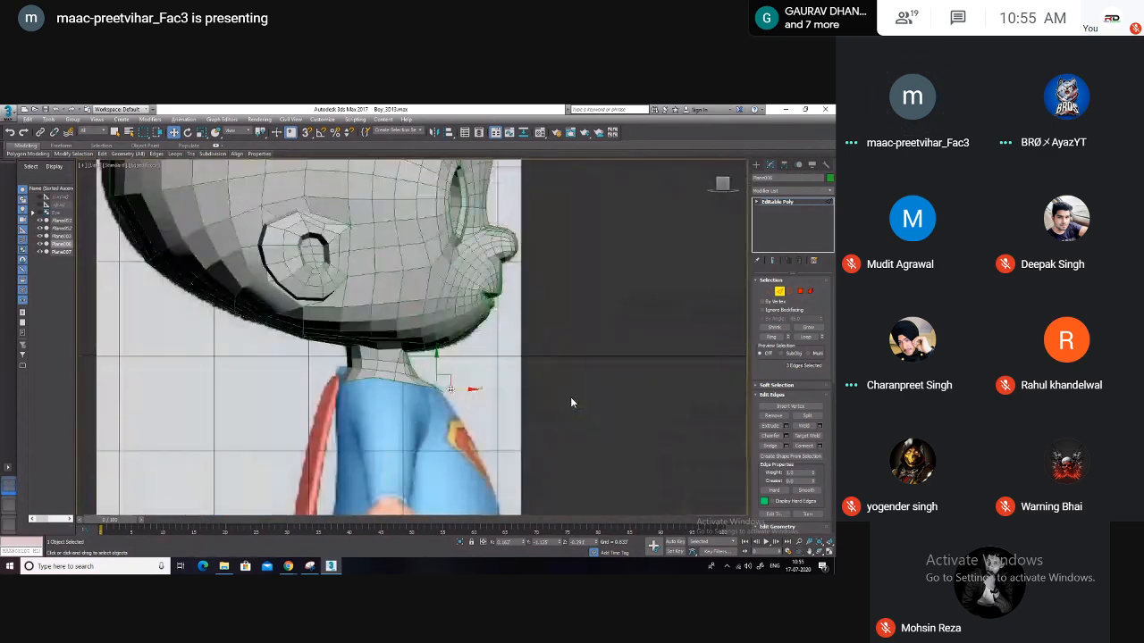
scroll(447, 391, "up", 4)
middle_click_drag(439, 378, 428, 359)
left_click_drag(427, 359, 458, 411, "shift")
middle_click_drag(458, 411, 388, 306)
left_click_drag(388, 305, 394, 347)
Spread the chest strip's lower vertices backward in the left view and level its lower edge, then return to the perspective view
key("1")
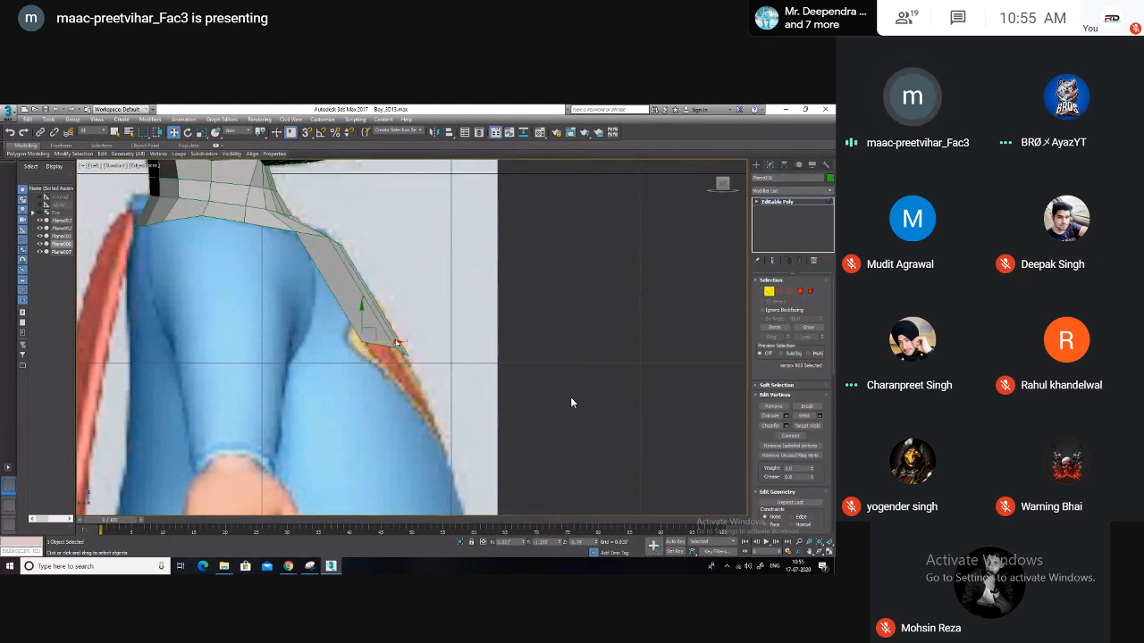
left_click(356, 352)
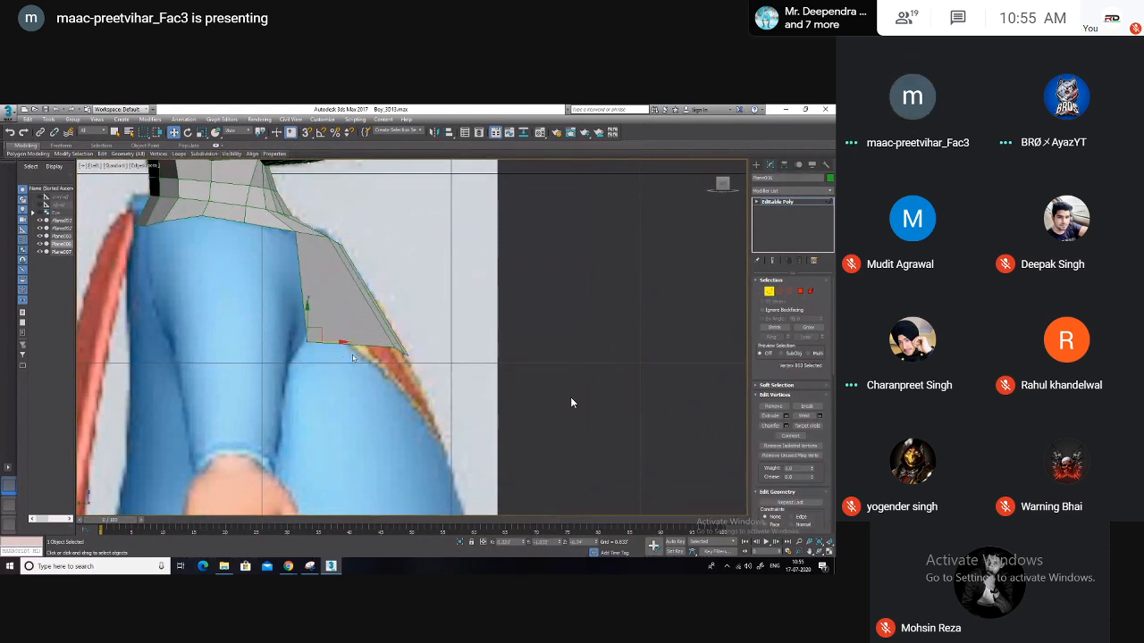
scroll(572, 402, "up", 2)
left_click_drag(463, 340, 345, 299)
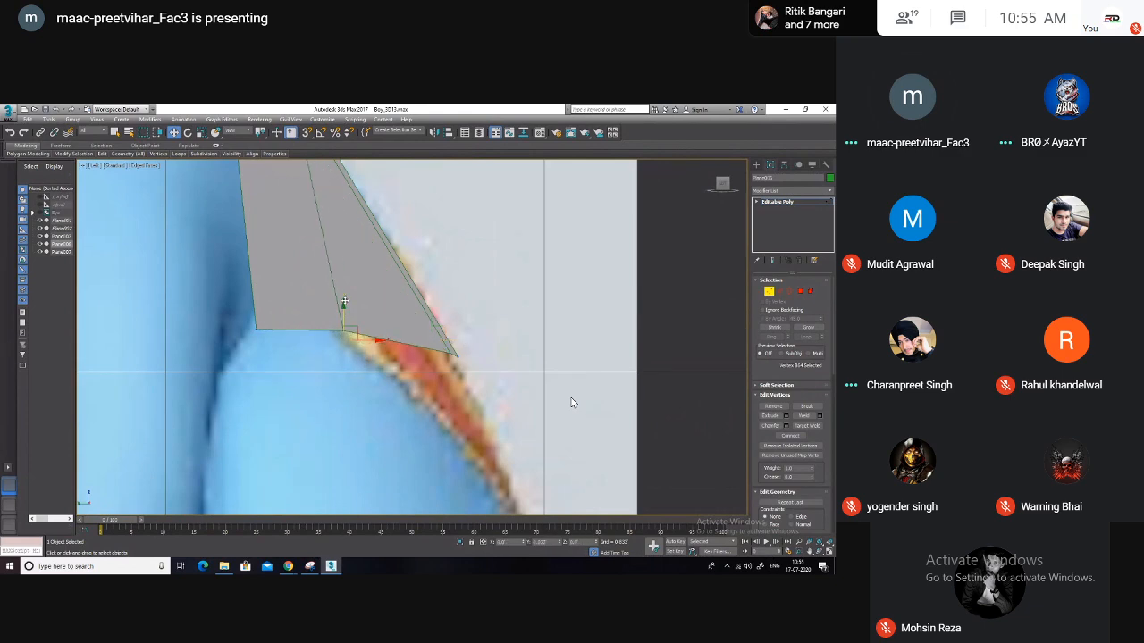
left_click(449, 353)
left_click_drag(463, 340, 427, 329)
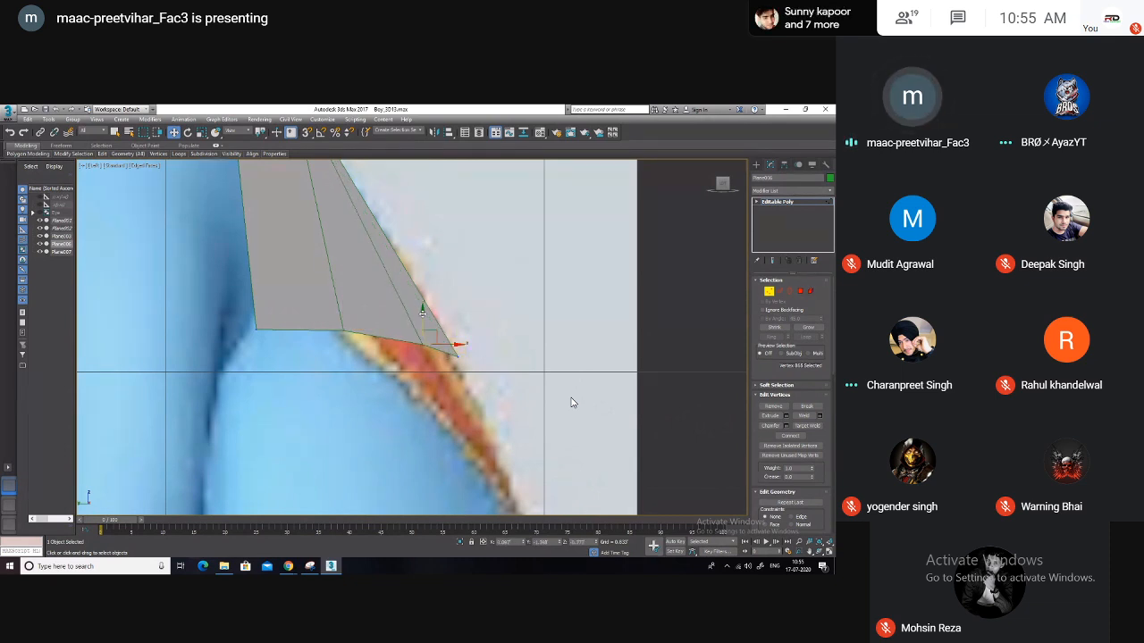
key("alt+w")
right_click(515, 378)
key("alt+w")
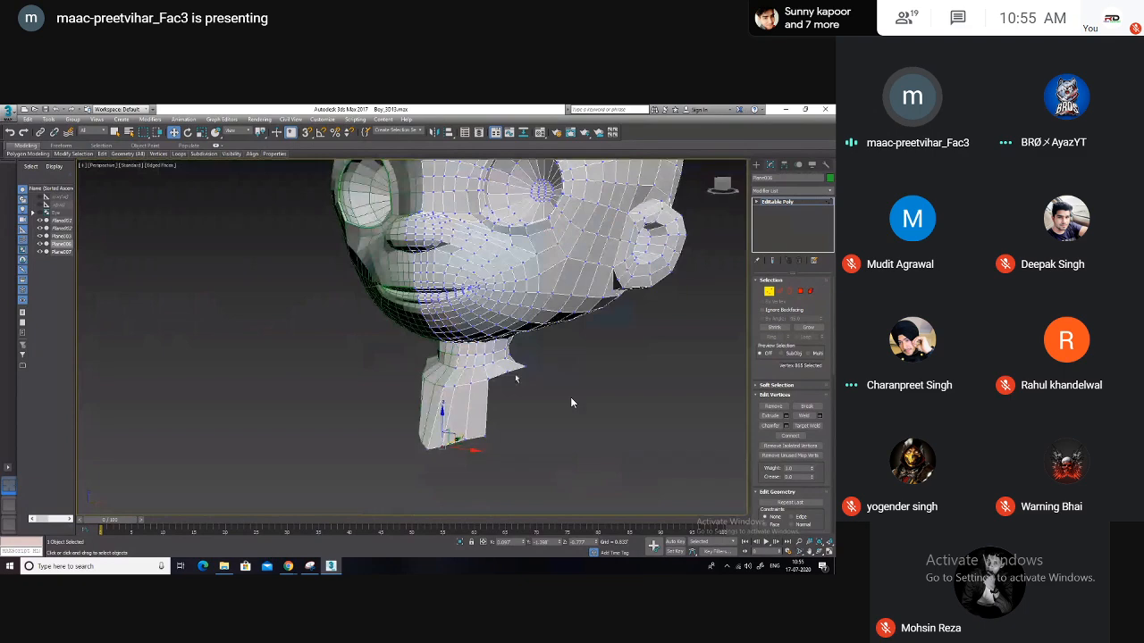
Move the chest strip's lower side vertices outward in the front view so the strip widens from the collar toward the emblem
key("alt+w")
right_click(569, 277)
key("alt+w")
scroll(569, 276, "down", 3)
middle_click_drag(561, 450, 502, 371)
left_click(500, 375)
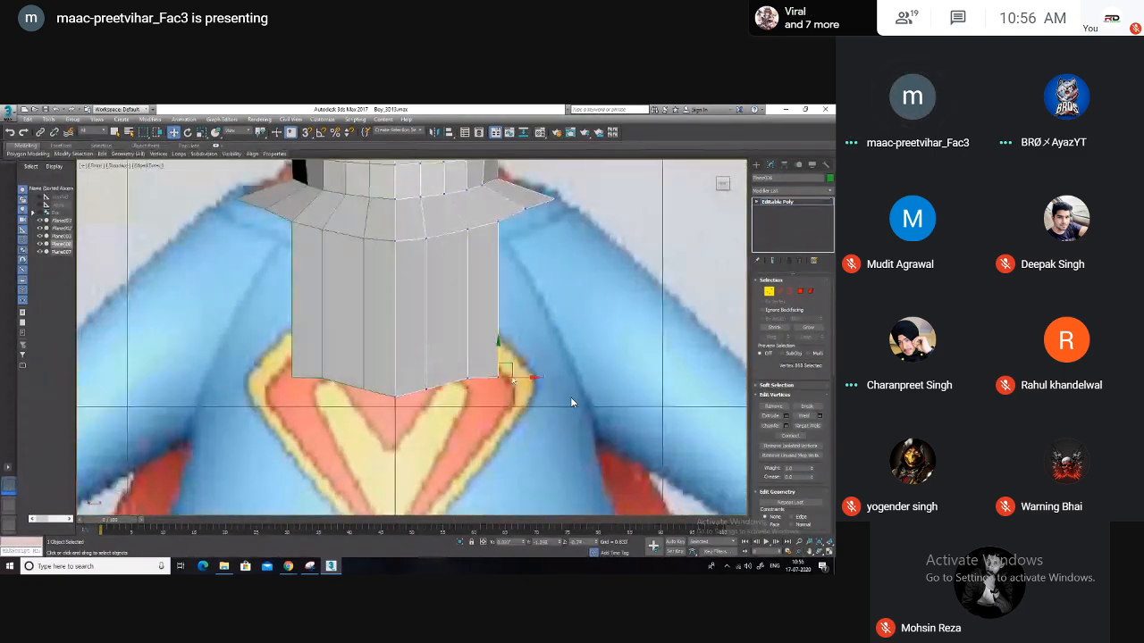
left_click_drag(511, 375, 575, 357)
left_click(468, 377)
left_click_drag(477, 376, 521, 368)
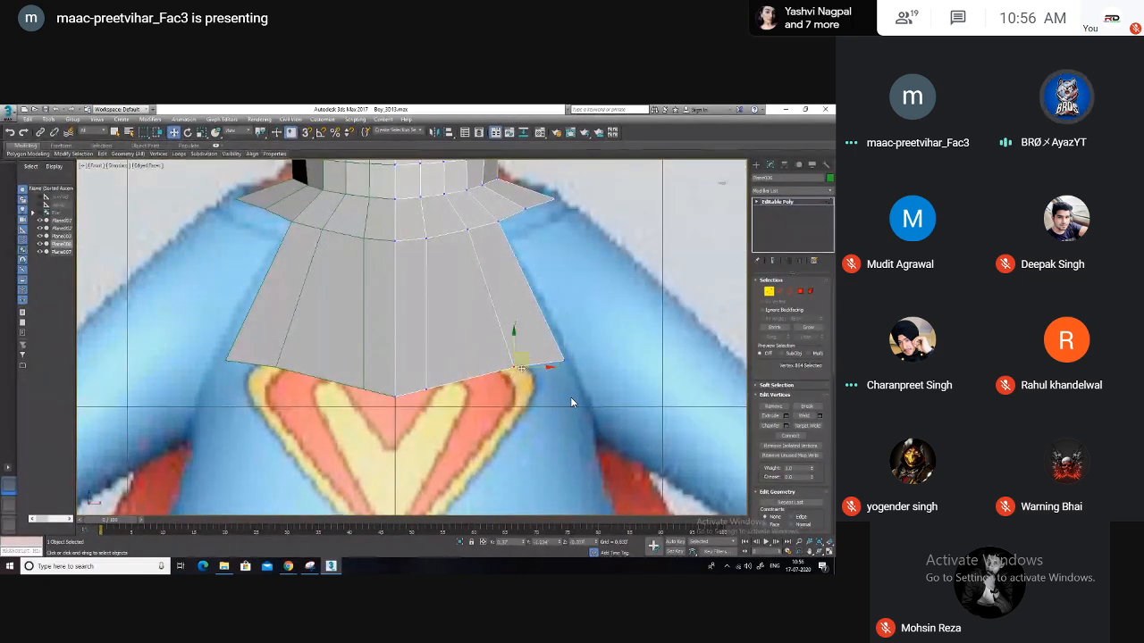
left_click(426, 389)
left_click_drag(437, 381, 461, 385)
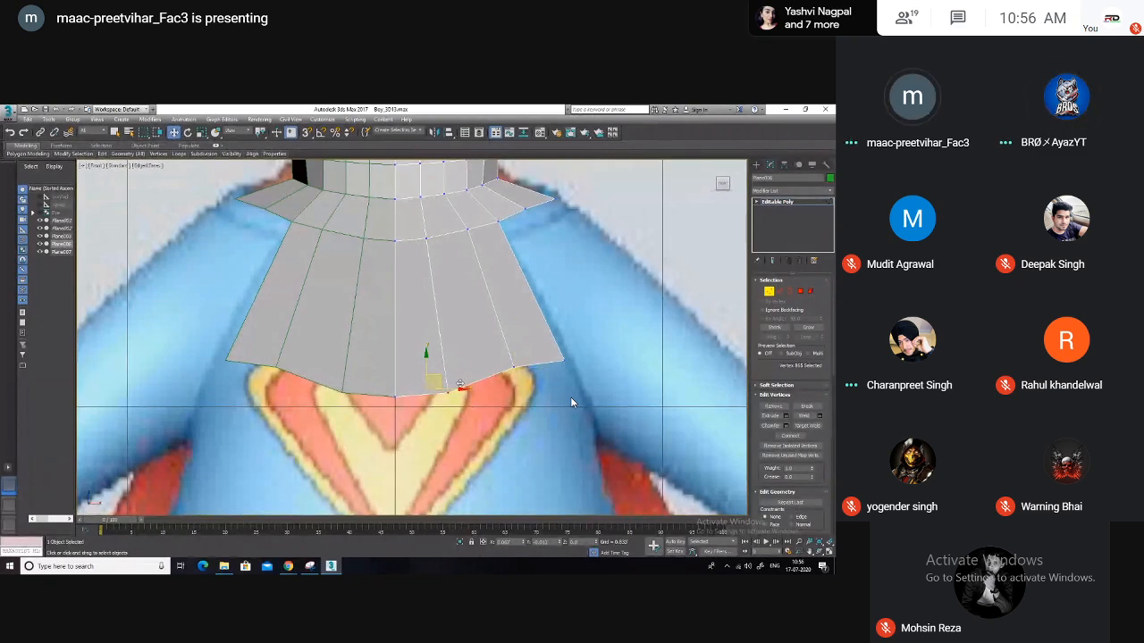
Fine-tune the strip's outer lower vertices in the front view so its lower edge curves smoothly above the shirt emblem
scroll(460, 384, "down", 2)
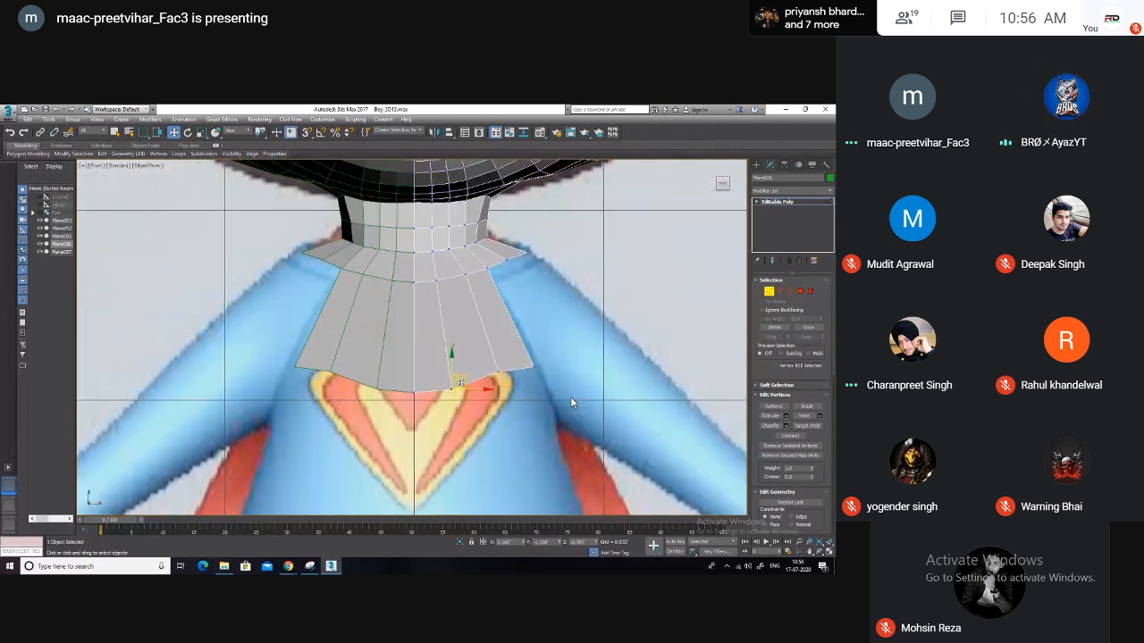
scroll(460, 384, "up", 2)
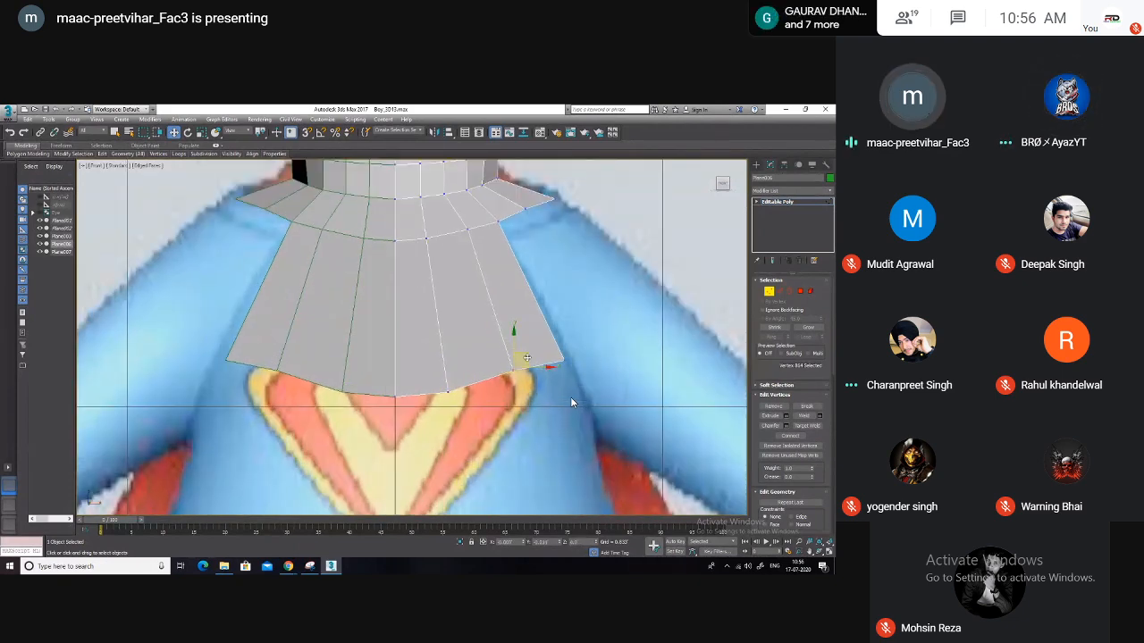
left_click_drag(520, 363, 577, 344)
left_click(563, 361)
left_click(505, 376)
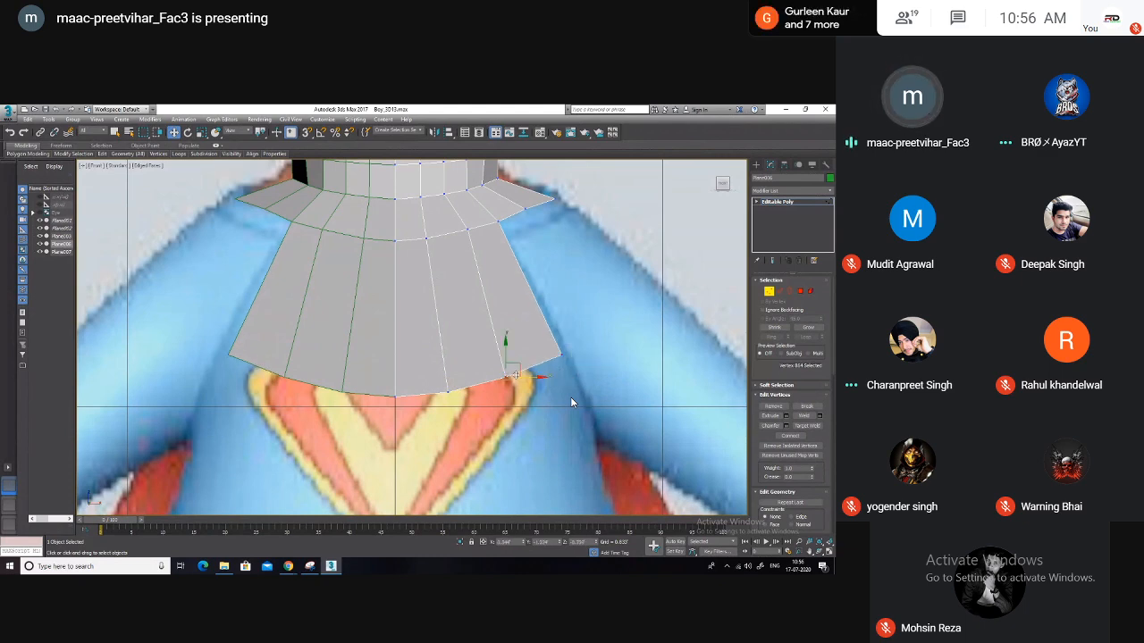
left_click_drag(518, 364, 524, 361)
left_click(447, 392)
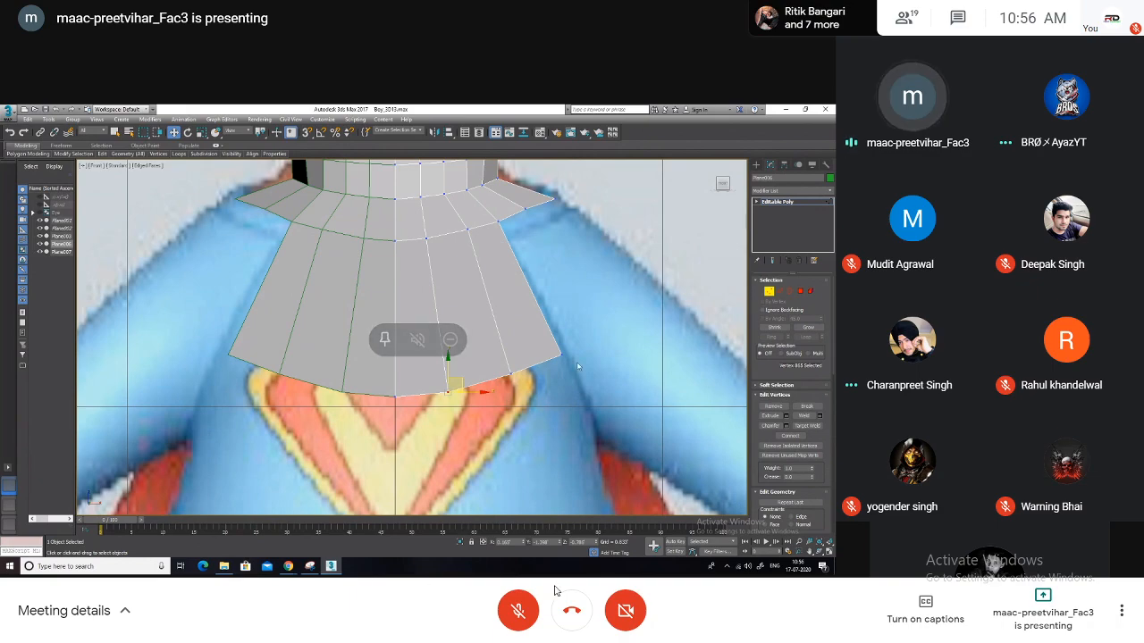
Leave full screen to check the computer's speaker volume, then return the call to full screen
left_click(1121, 610)
left_click(1055, 353)
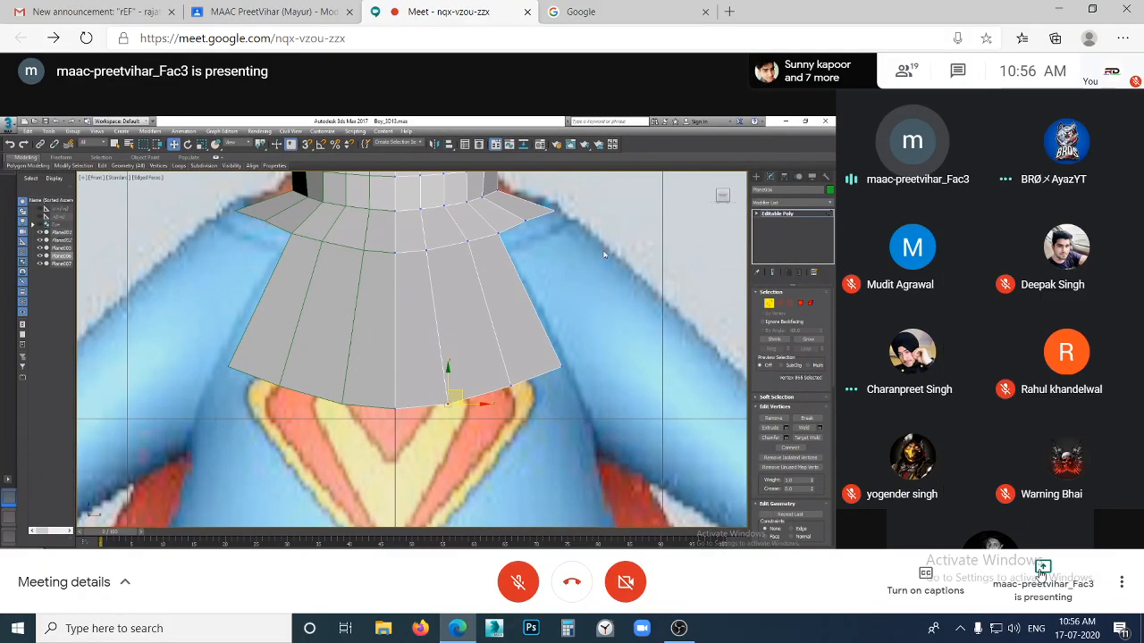
left_click(1013, 628)
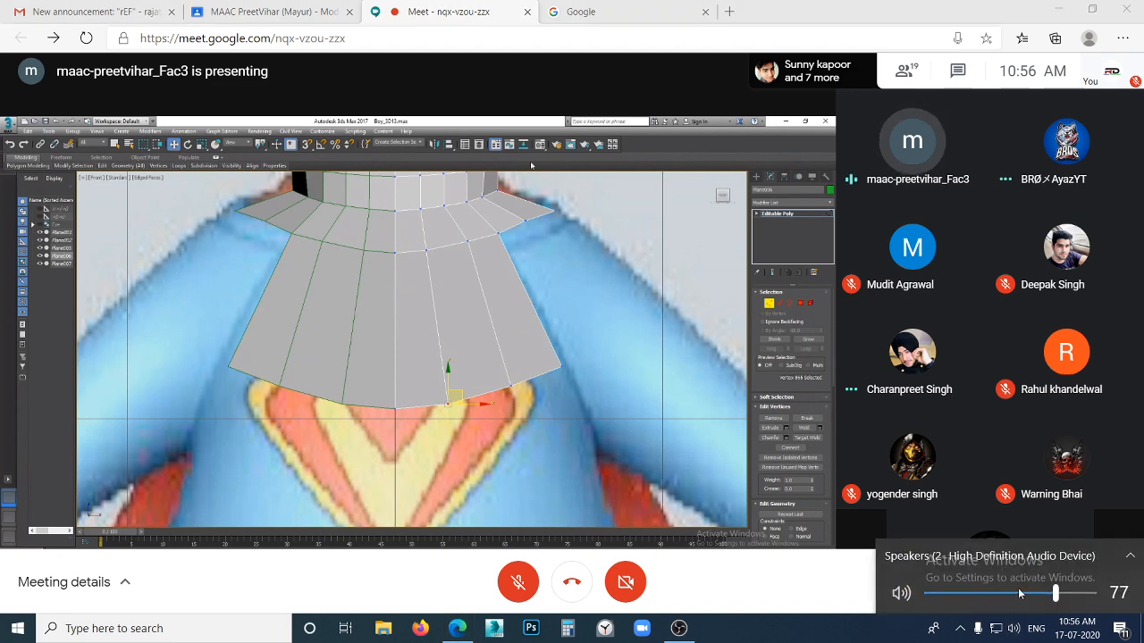
left_click(876, 637)
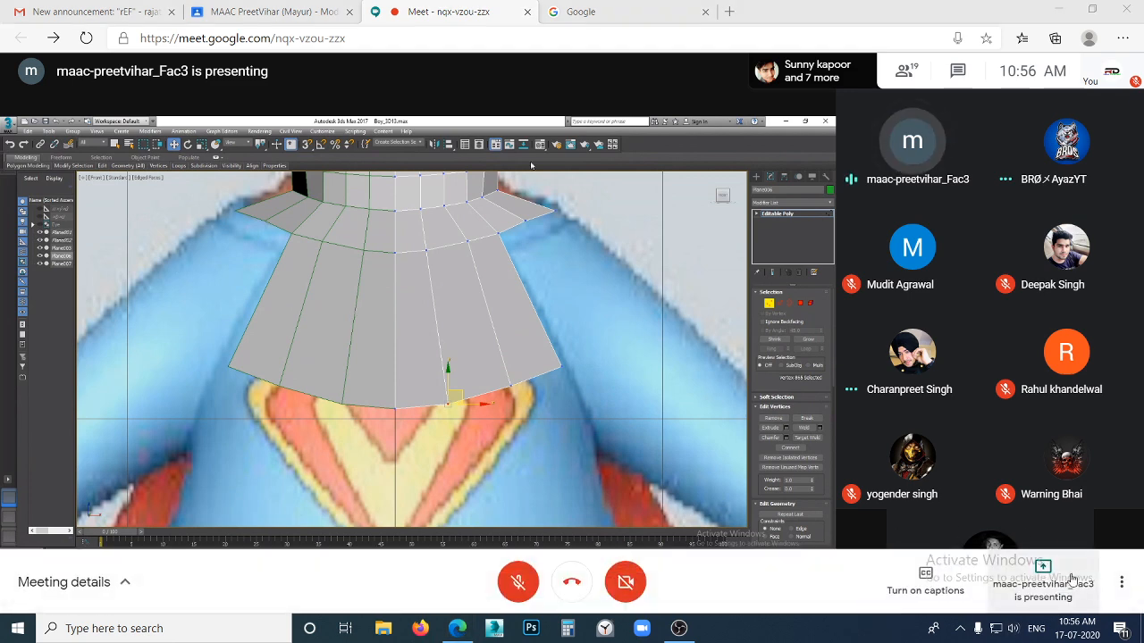
left_click(1136, 579)
left_click(1040, 321)
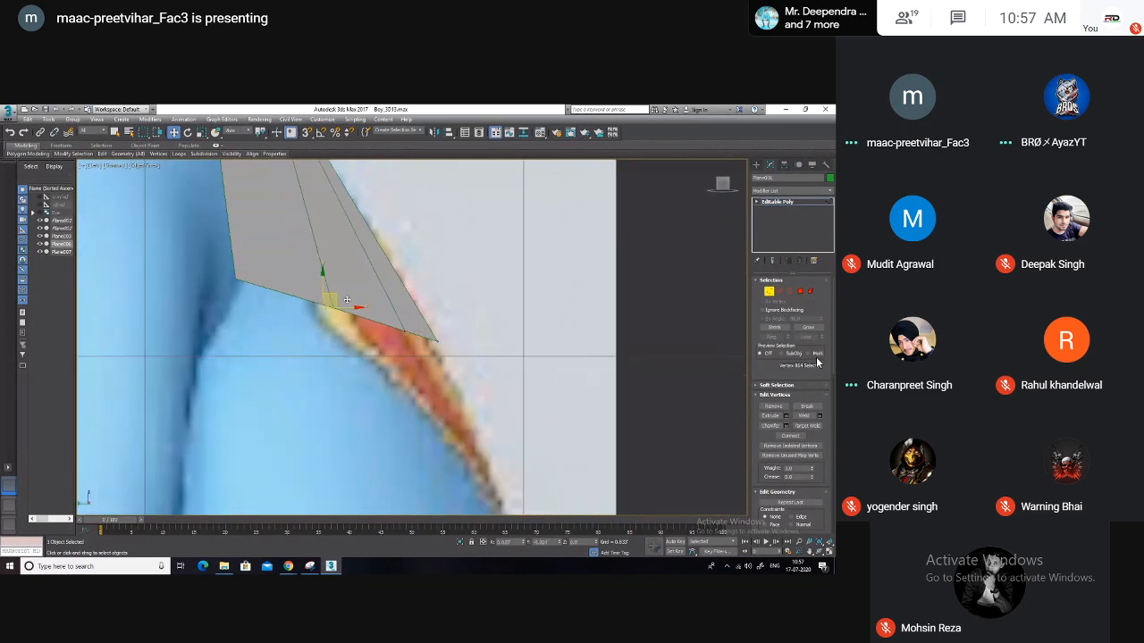
Turn the microphone on and off while following the lesson, leaving it unmuted to talk to the instructor
left_click(517, 611)
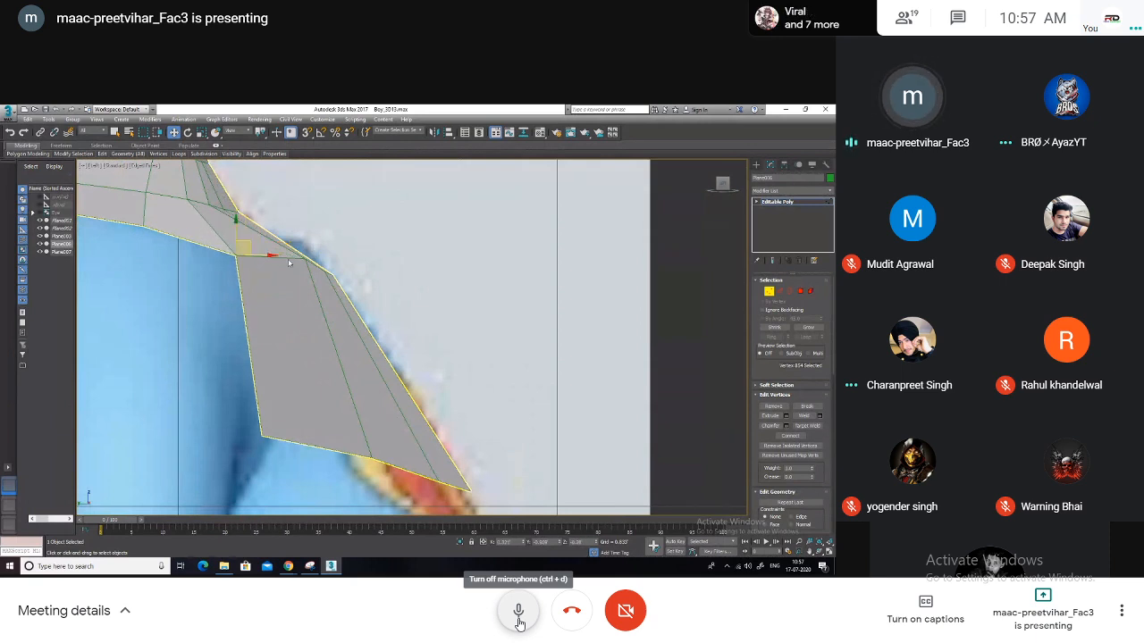
left_click(519, 612)
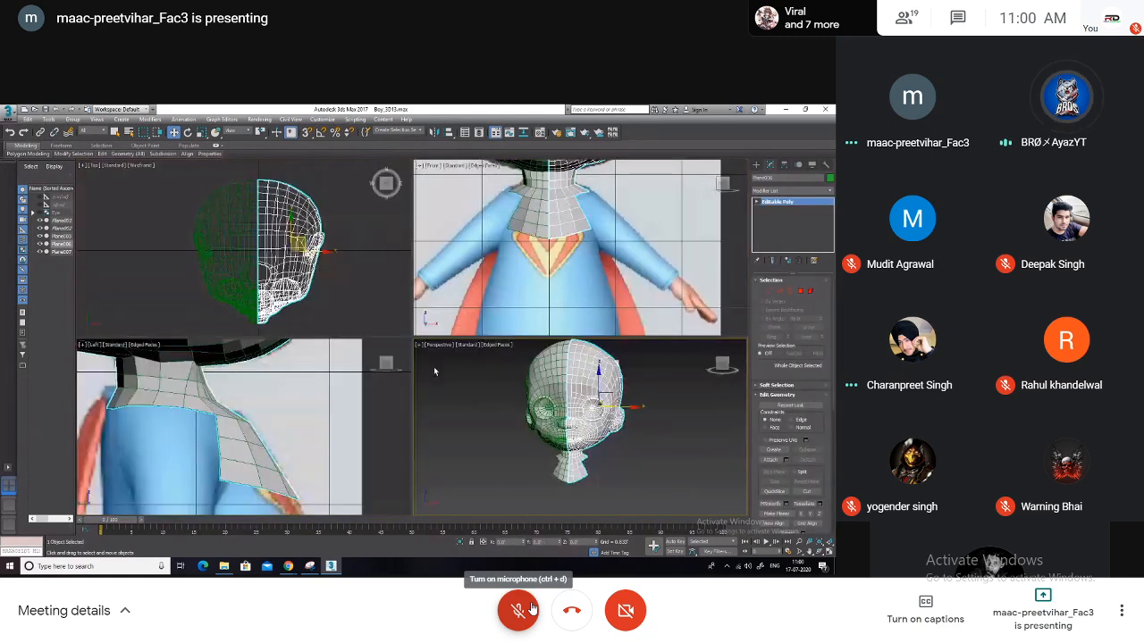
left_click(531, 608)
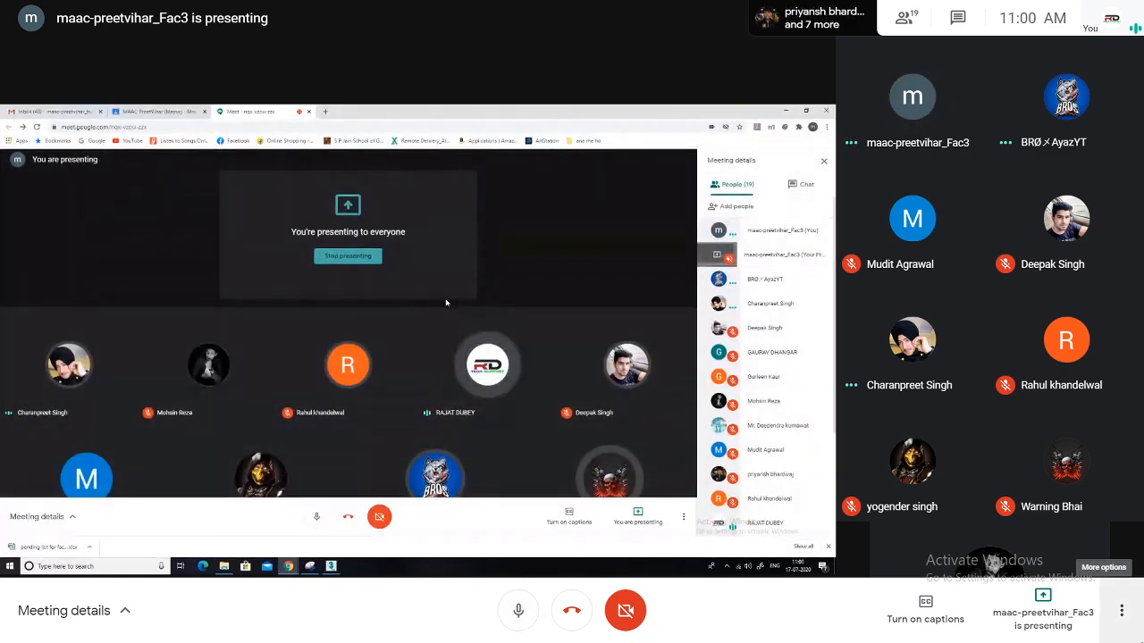
Leave full screen, switch to the Google Classroom stream and post the "charracter model" announcement with cm_29.max attached
left_click(1120, 615)
left_click(1021, 350)
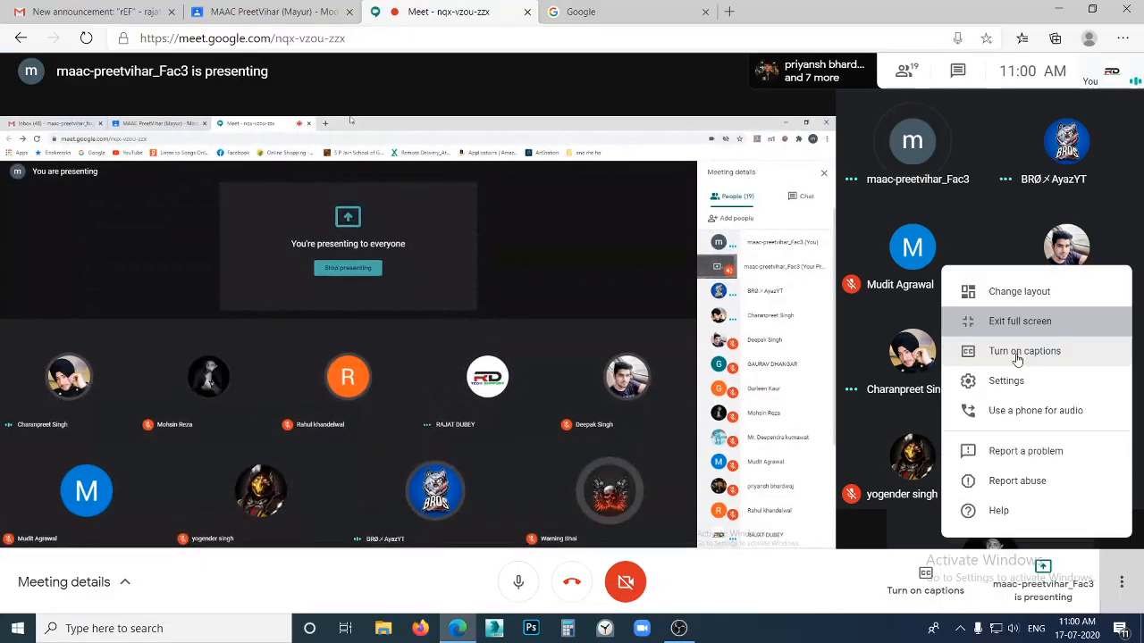
left_click(270, 10)
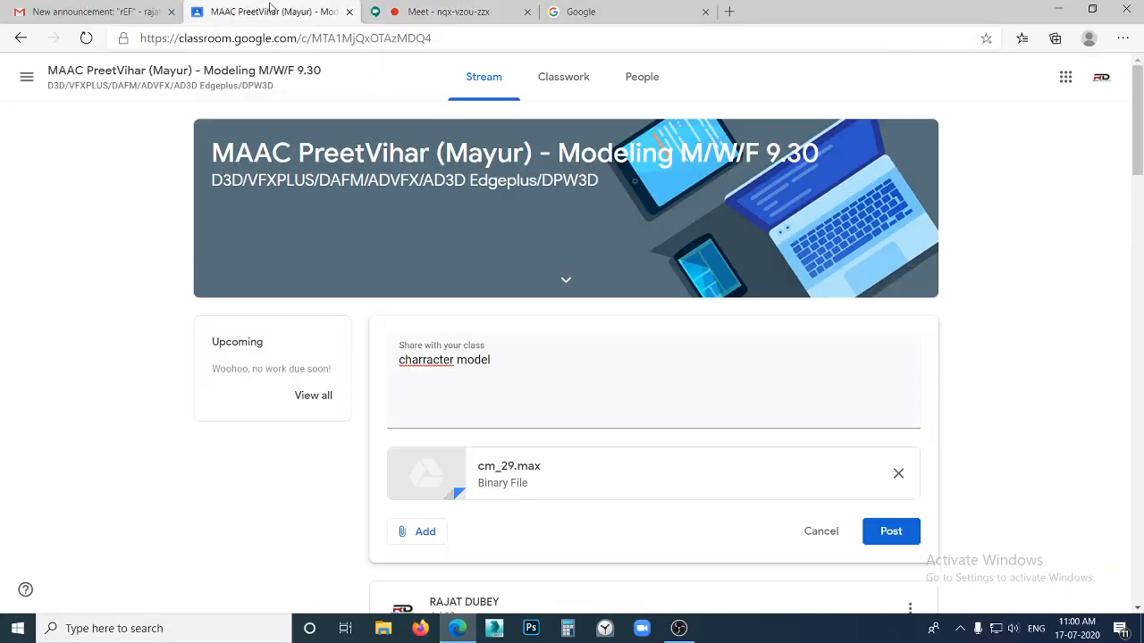
left_click(880, 533)
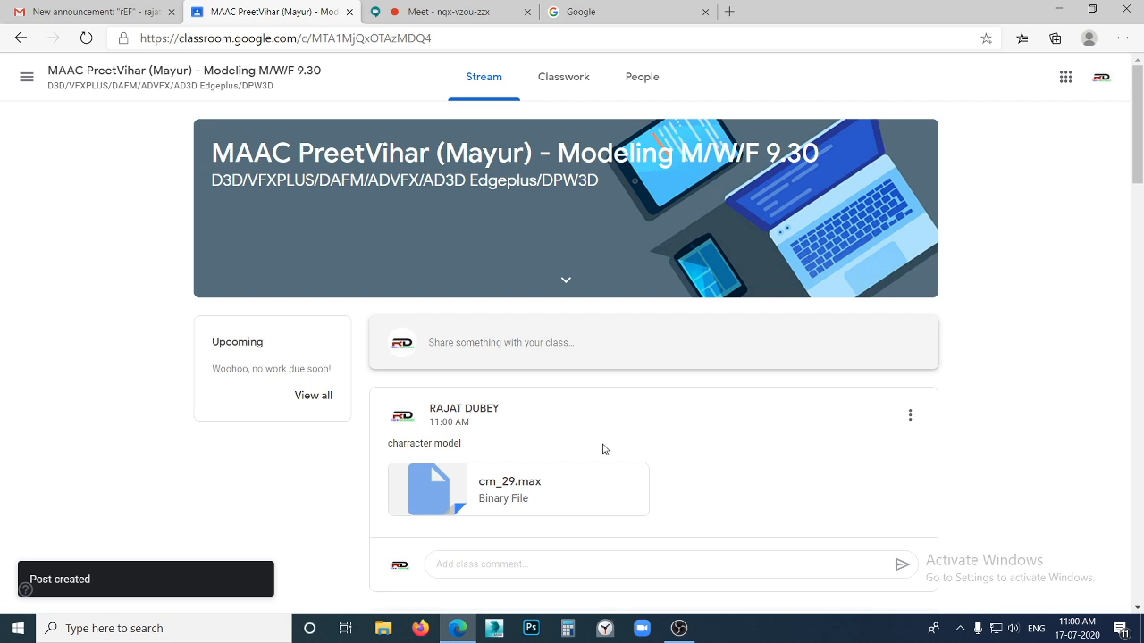
scroll(602, 449, "down", 3)
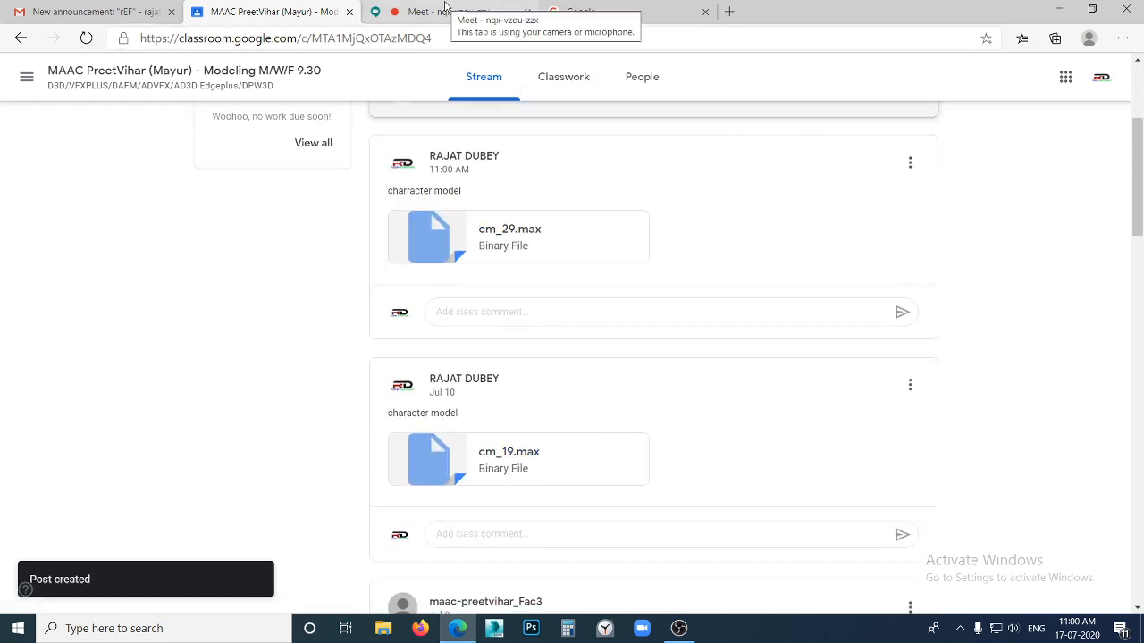
Switch back to the Meet call and mute the microphone, unmuting it only briefly to speak
left_click(485, 13)
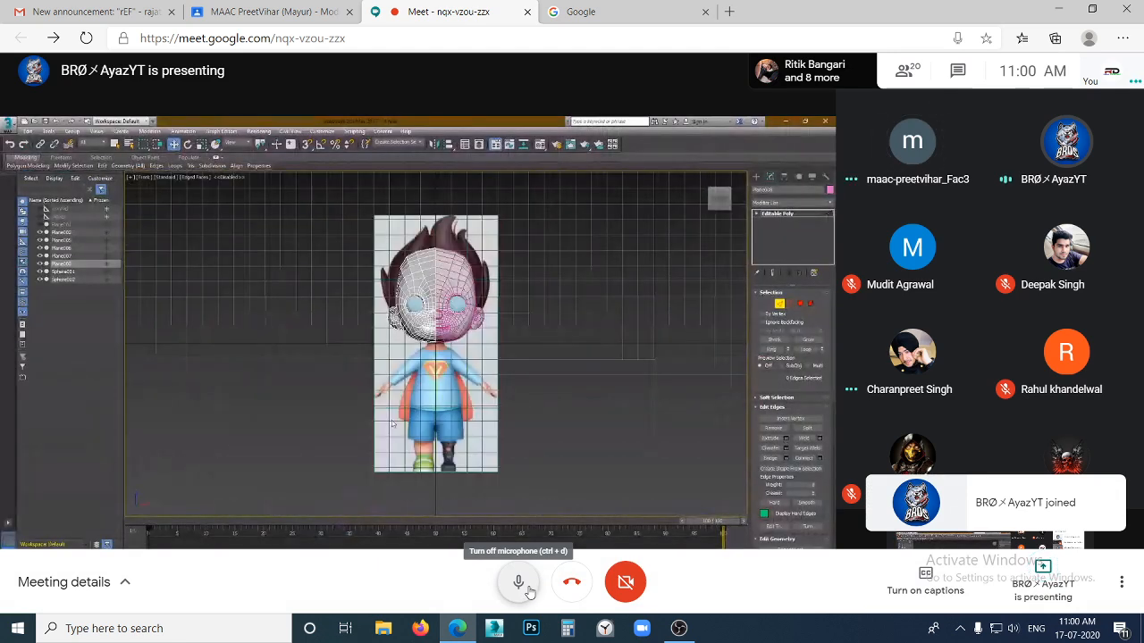
left_click(527, 588)
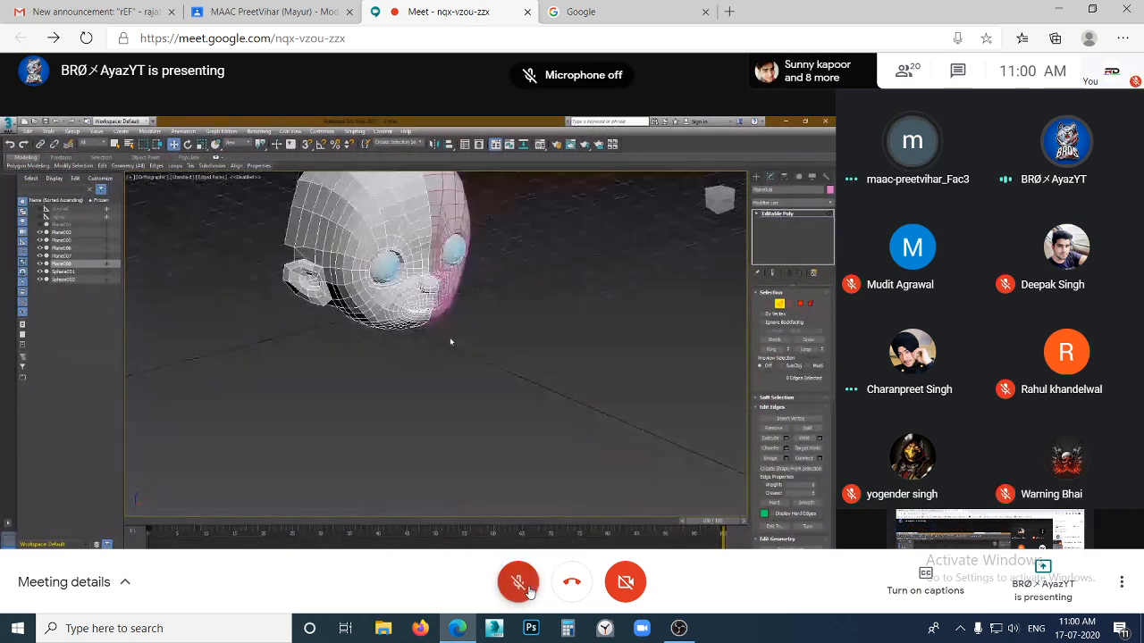
left_click(528, 590)
left_click(527, 588)
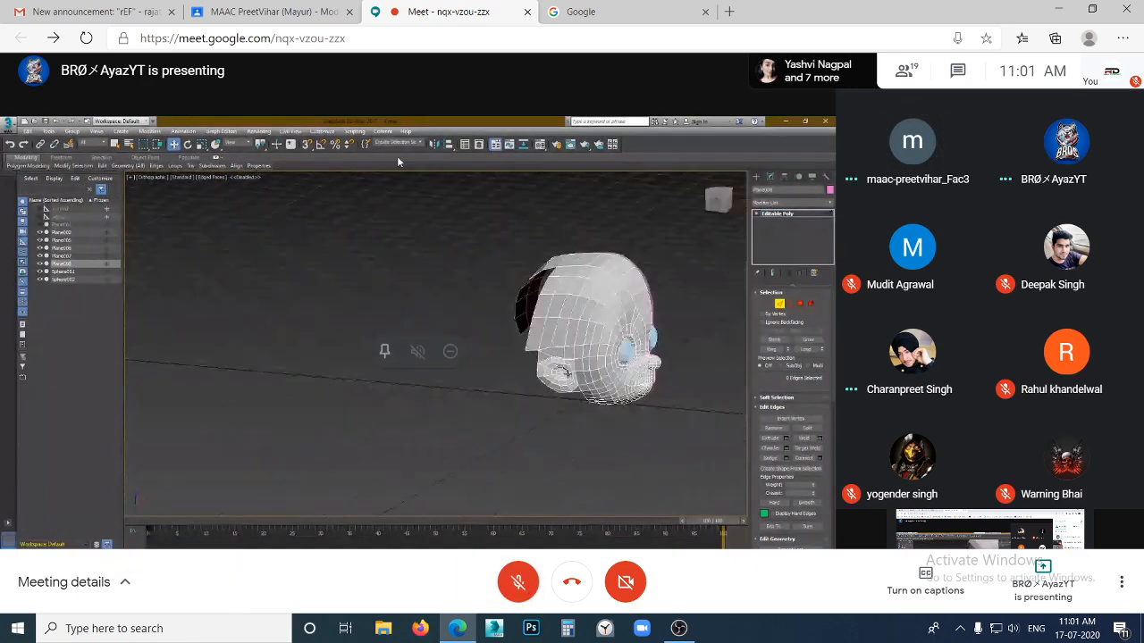
mouse_move(905, 157)
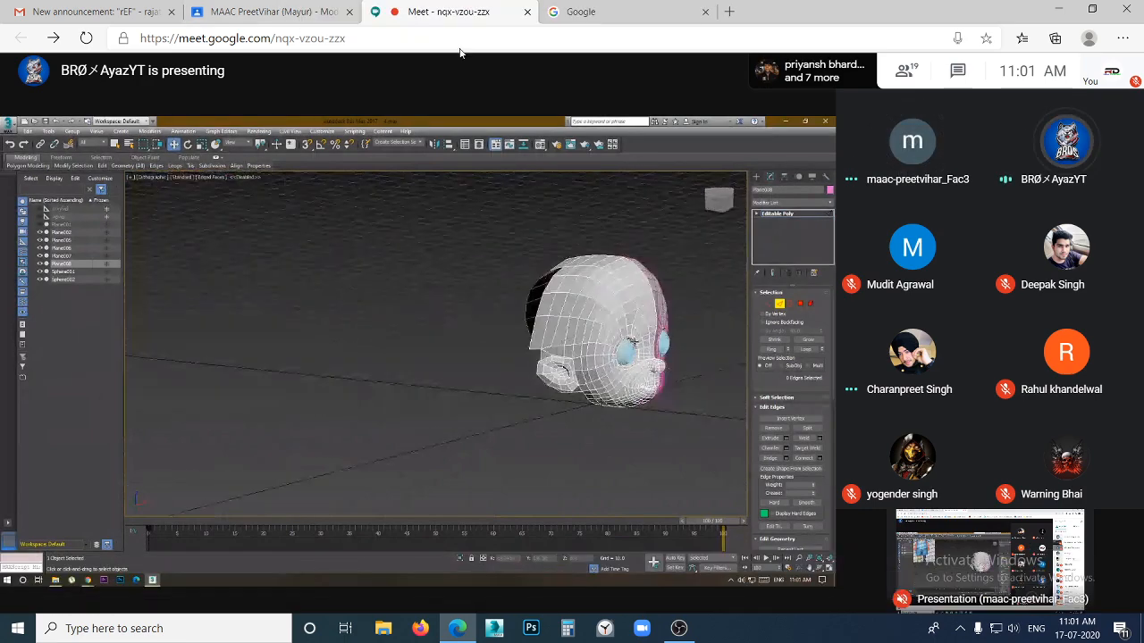
left_click(519, 582)
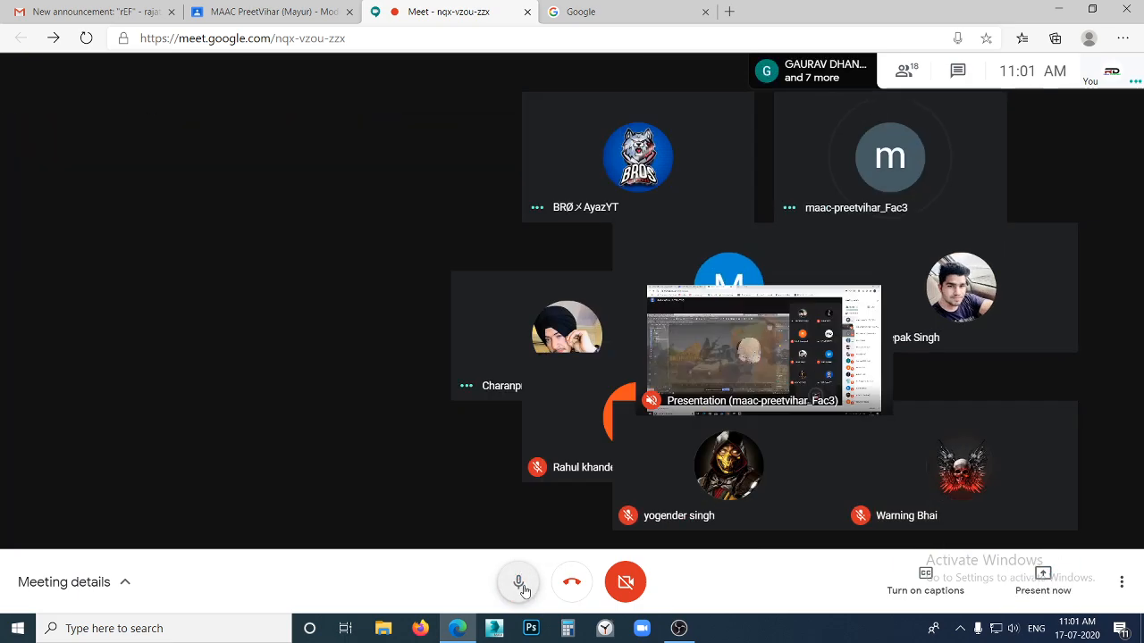
left_click(520, 582)
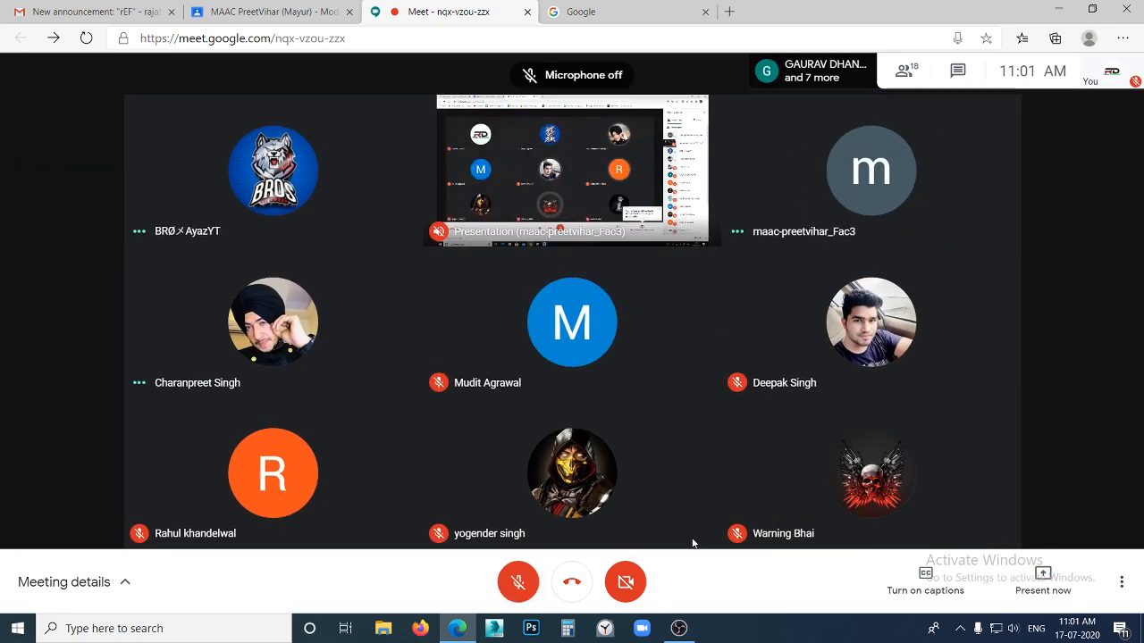
Pin the instructor's presentation in the call and show it in full screen
left_click(539, 170)
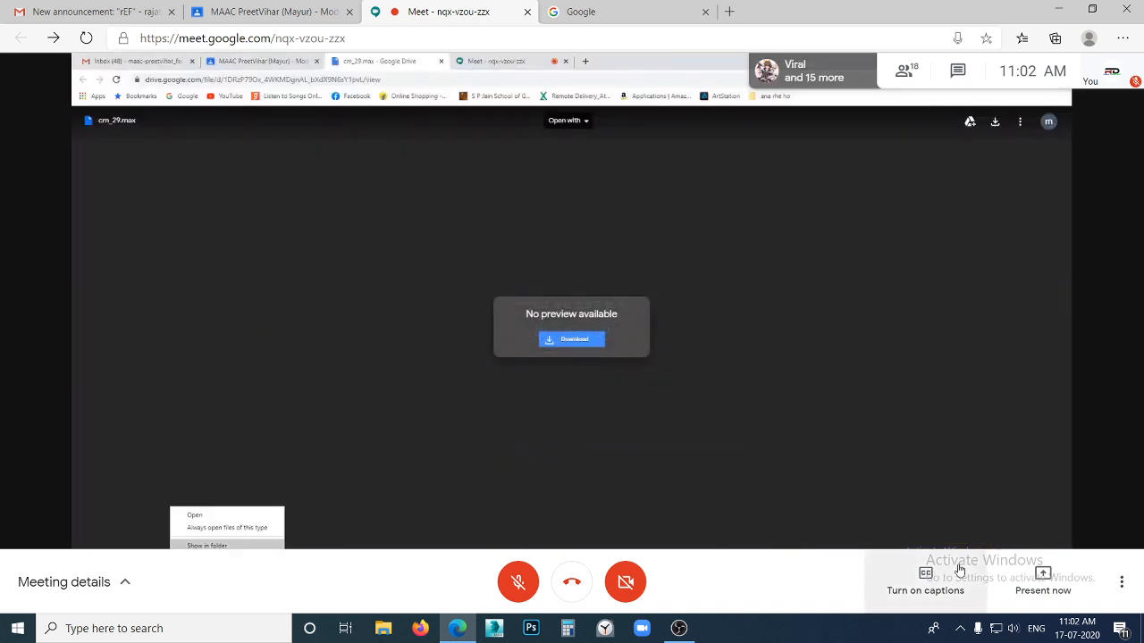
left_click(1120, 582)
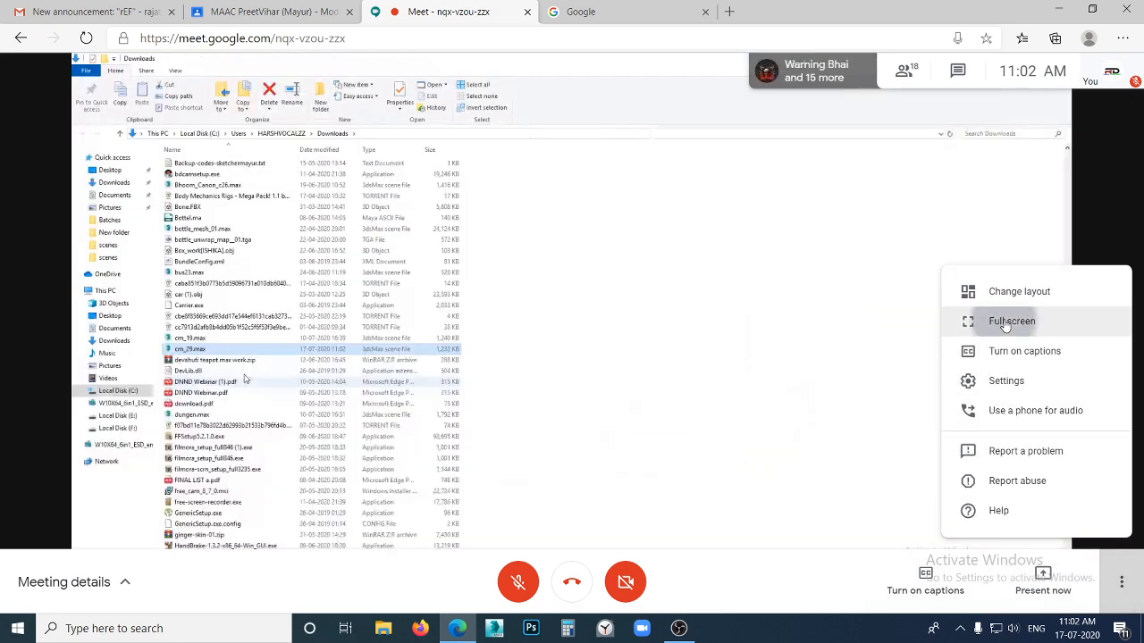
left_click(974, 321)
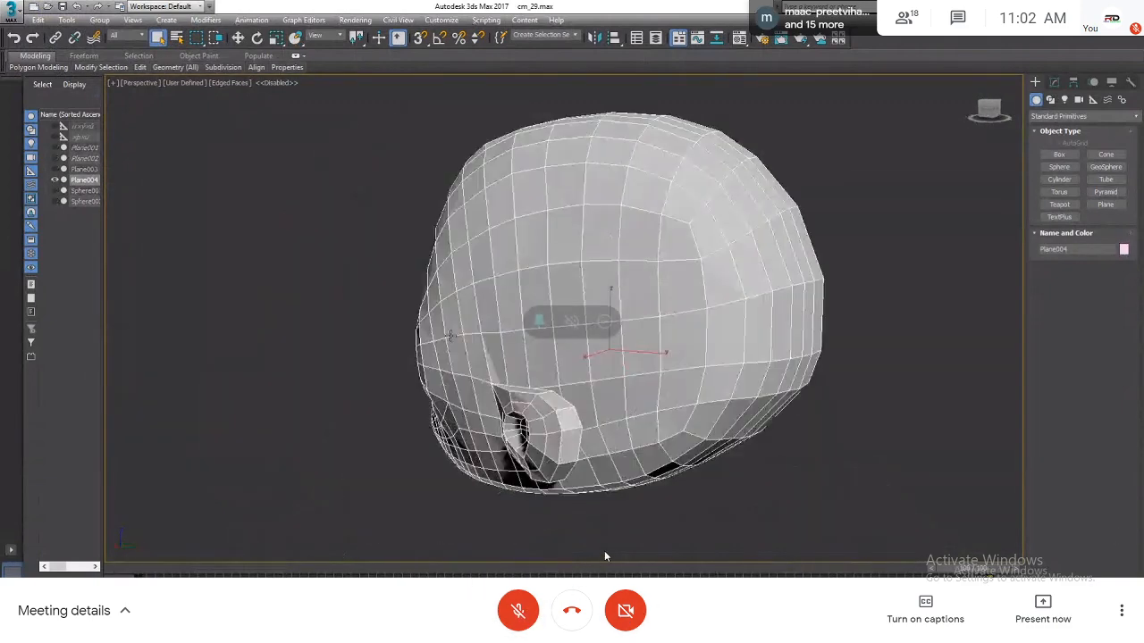
Unmute the microphone to reply during the head model review, mute it again and unpin the instructor's presentation
left_click(529, 611)
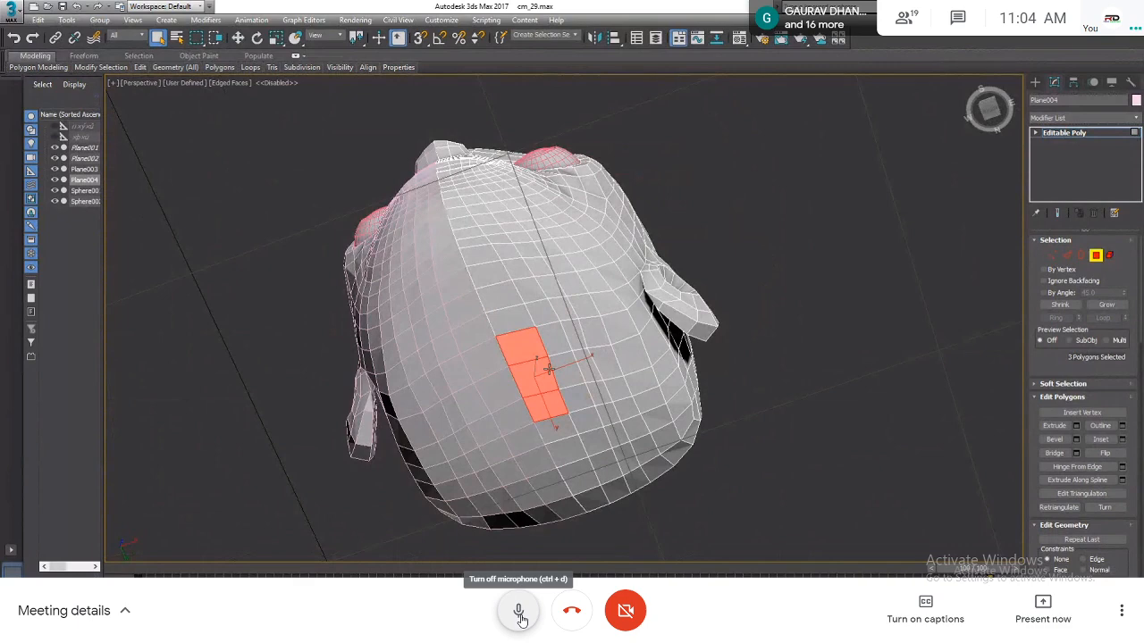
left_click(520, 615)
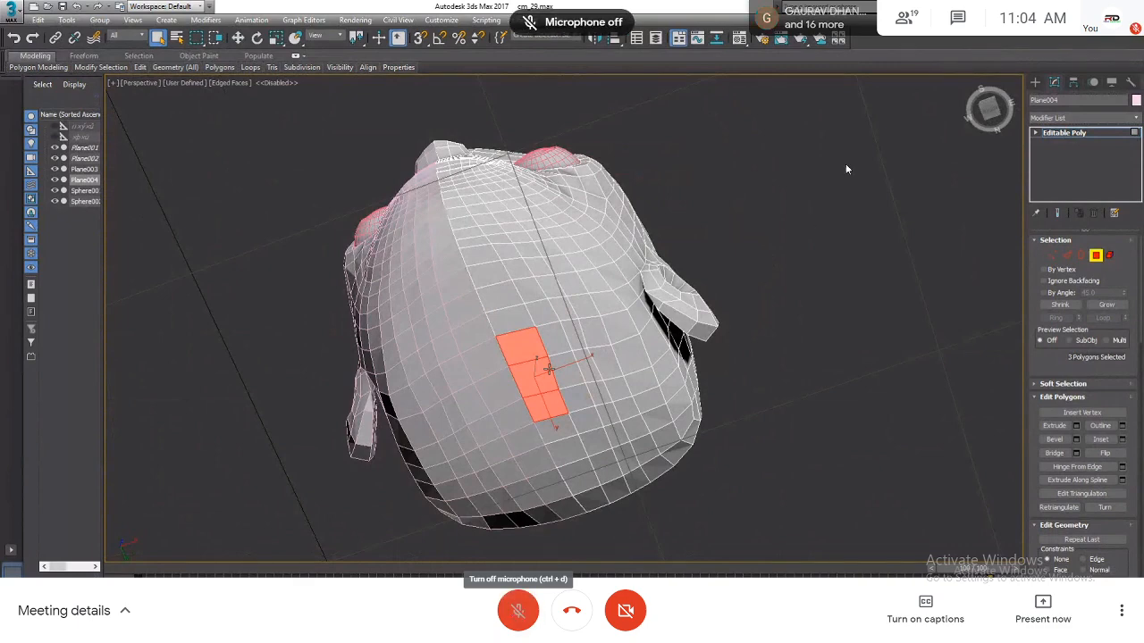
mouse_move(761, 259)
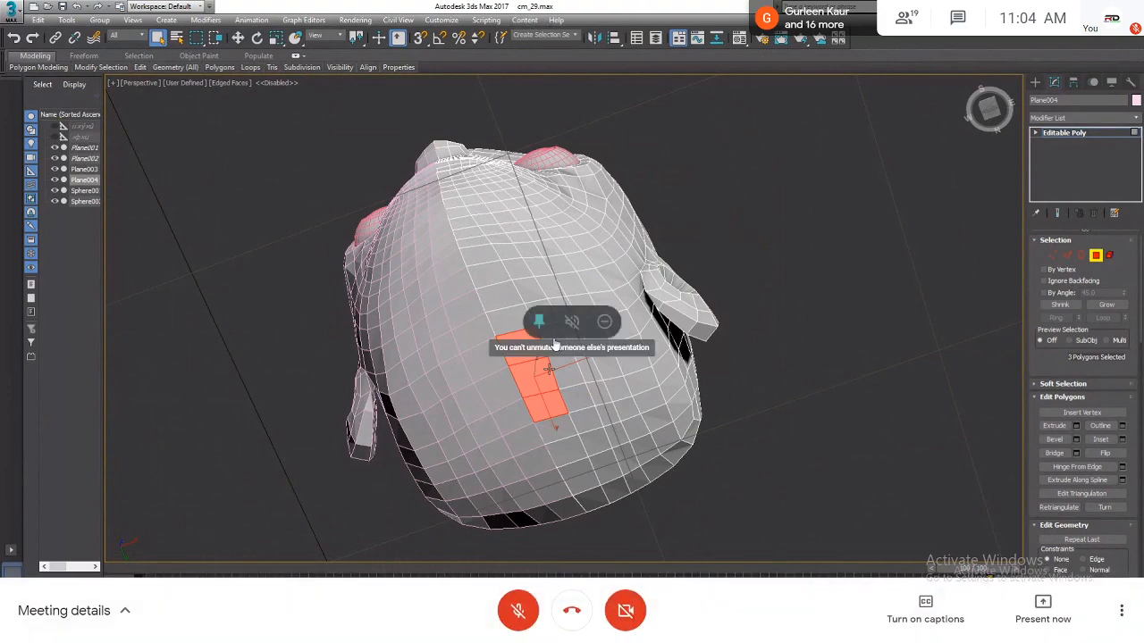
left_click(540, 331)
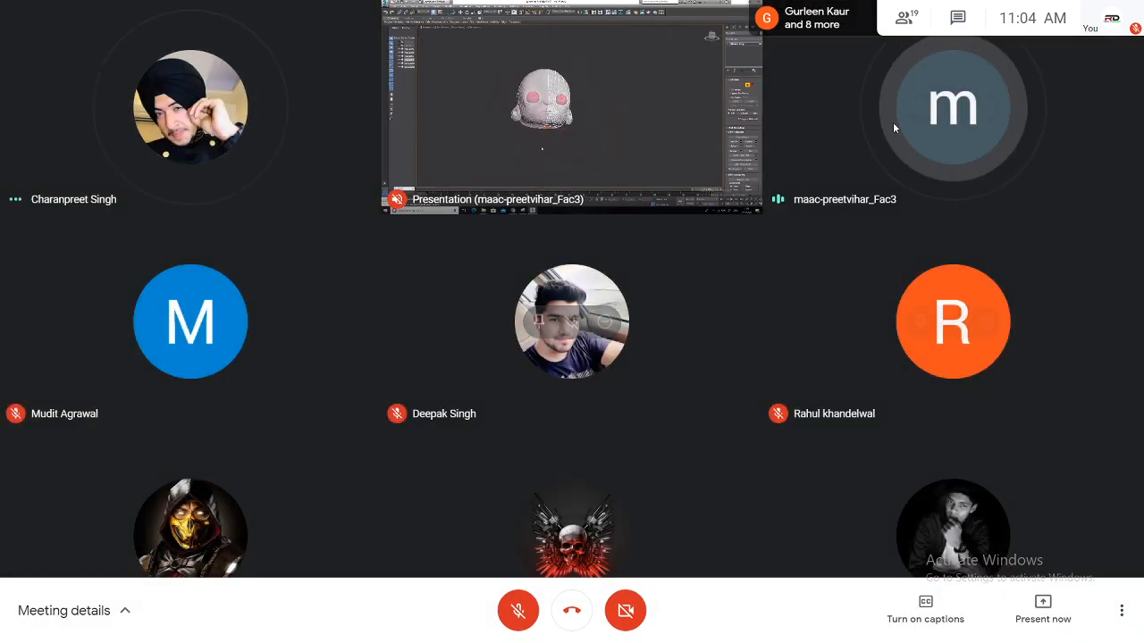
Open the call's participant list, then pin the instructor's presentation for a closer look and unpin it
left_click(904, 10)
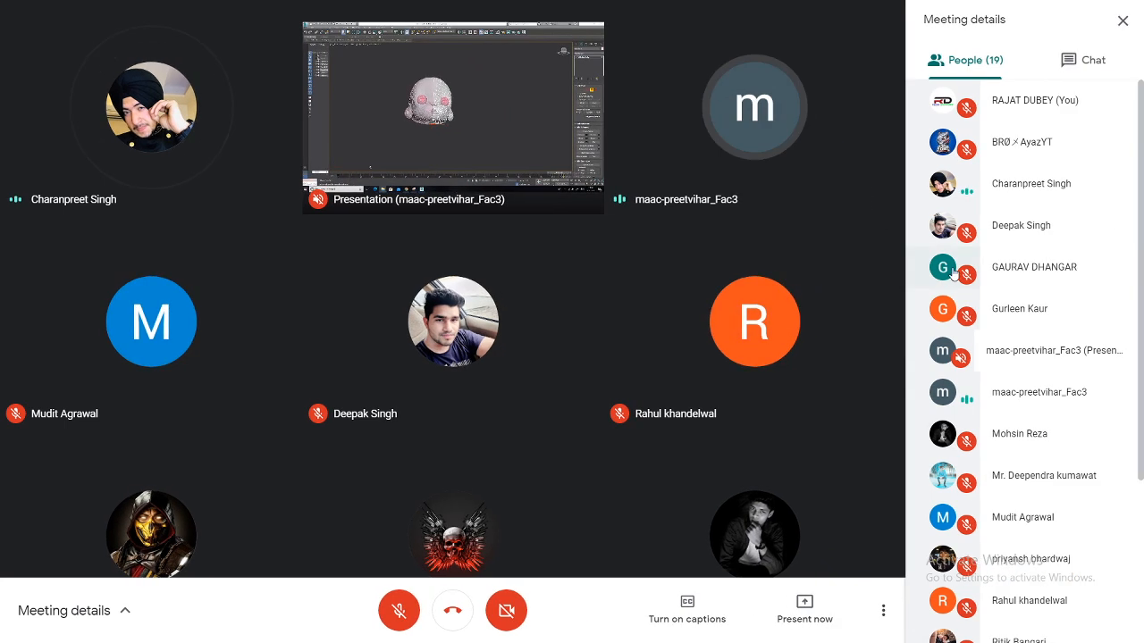
mouse_move(450, 132)
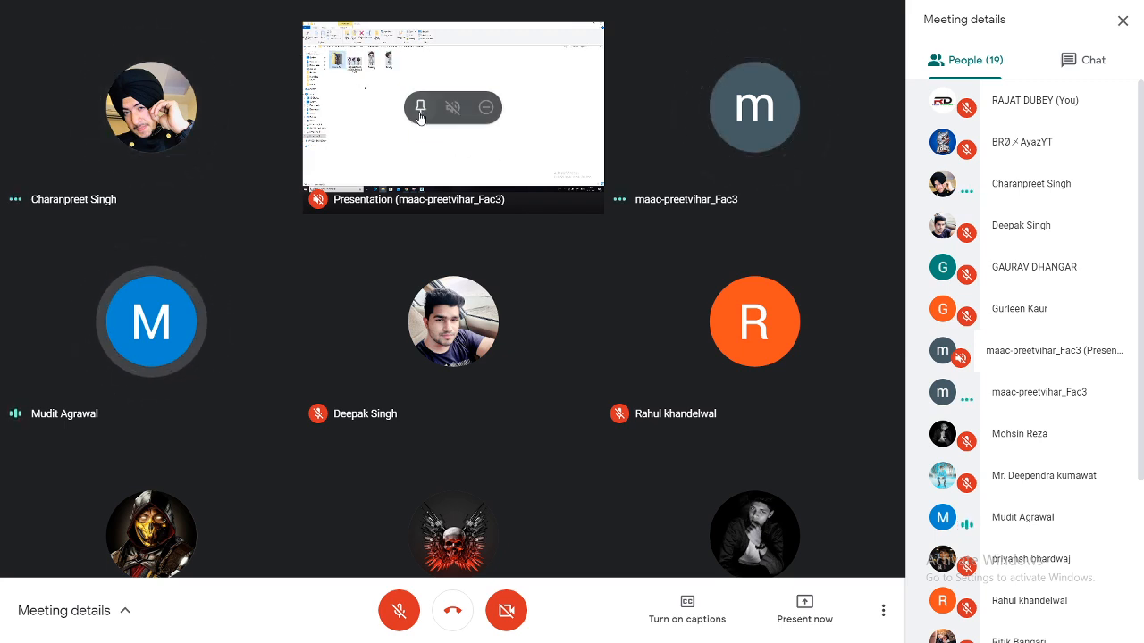
left_click(420, 114)
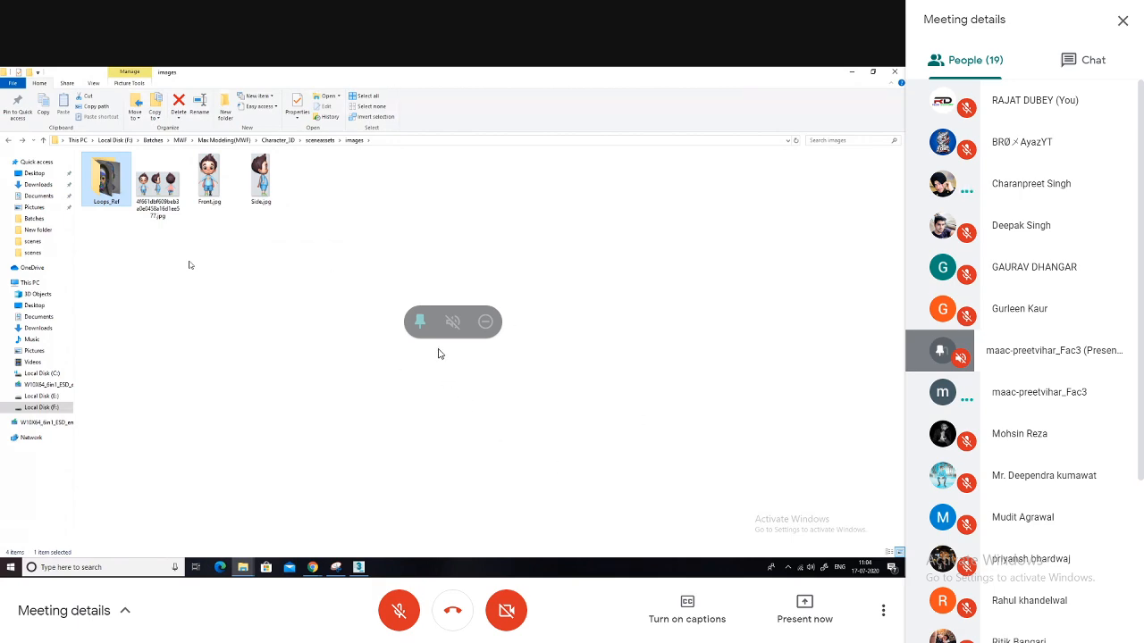
left_click(420, 322)
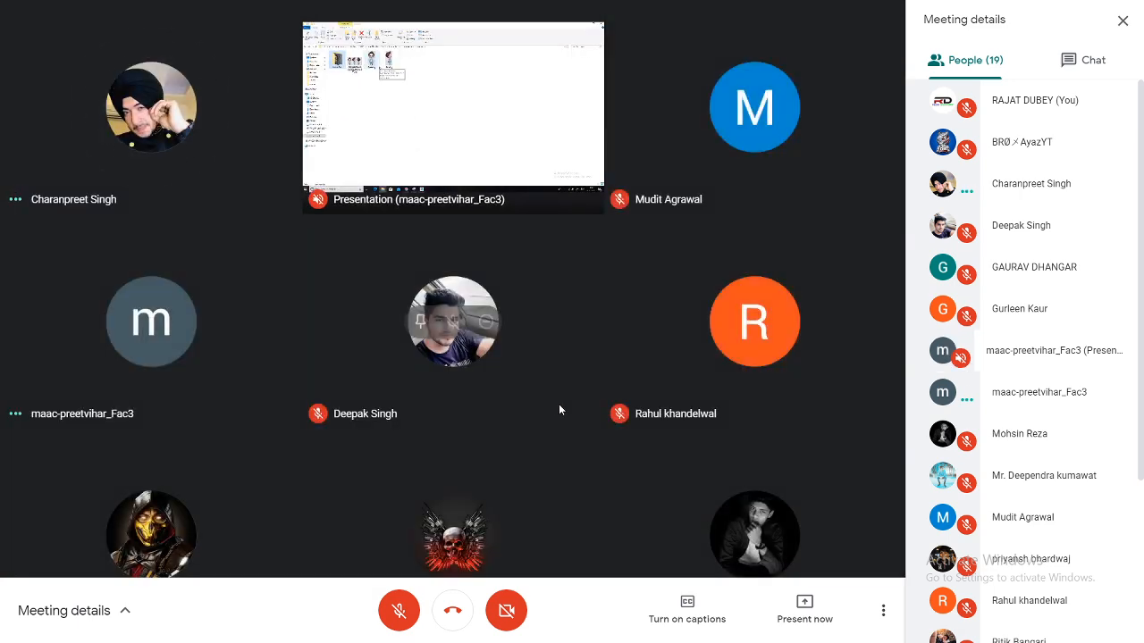
Unmute the microphone to speak and pin the instructor's presentation in the call
mouse_move(421, 140)
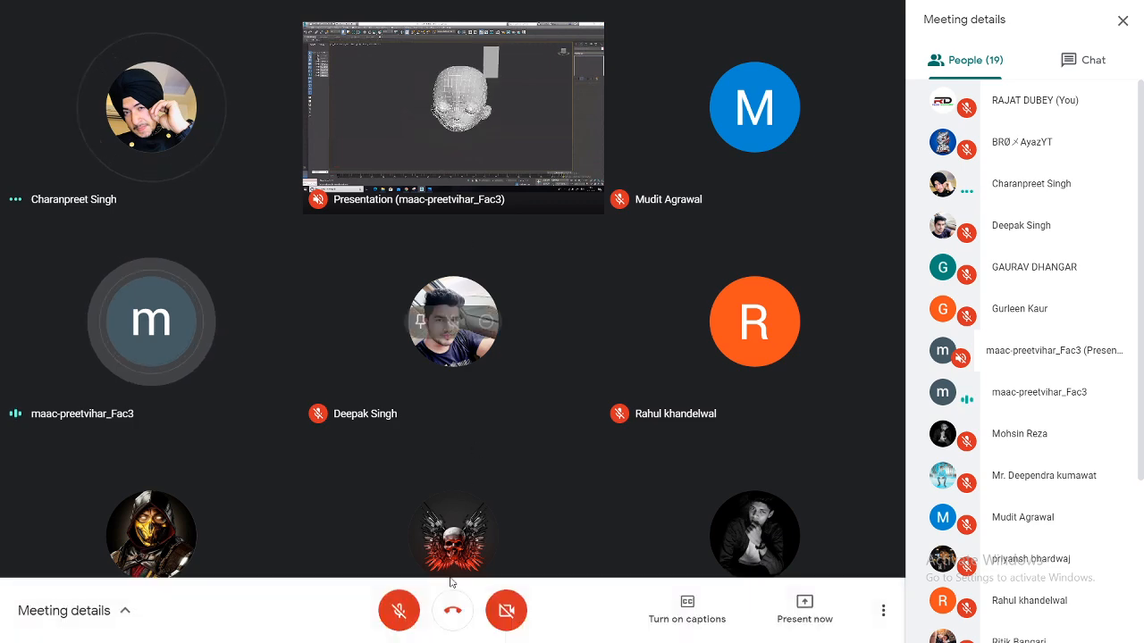
left_click(399, 610)
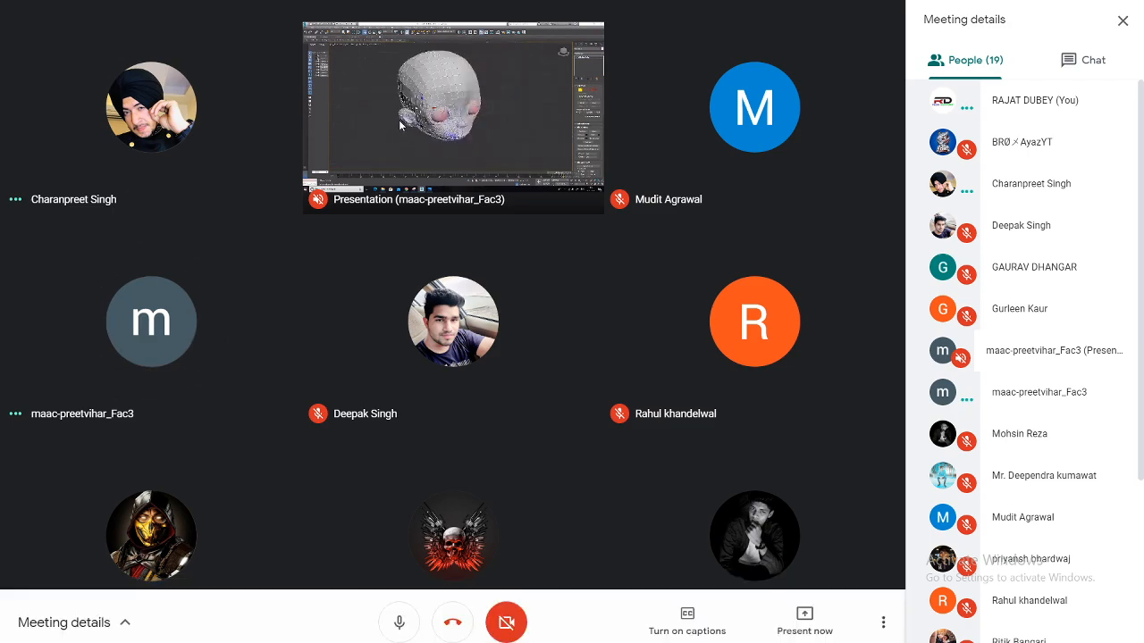
left_click(420, 107)
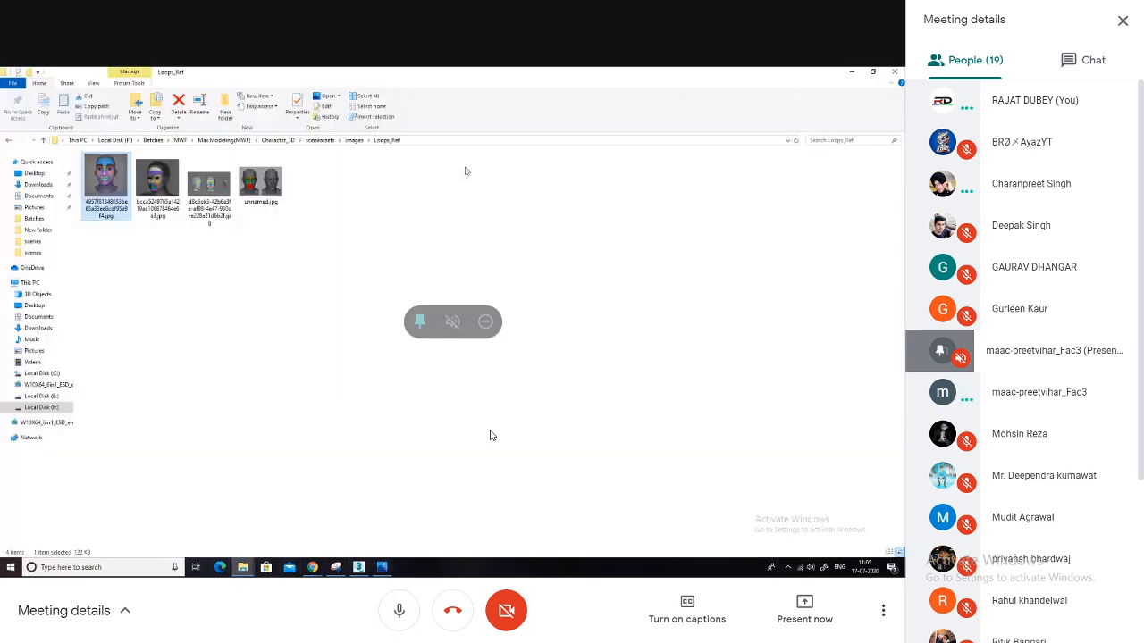
Mute the microphone, unmuting it only briefly to answer the instructor during the attendance check
left_click(399, 611)
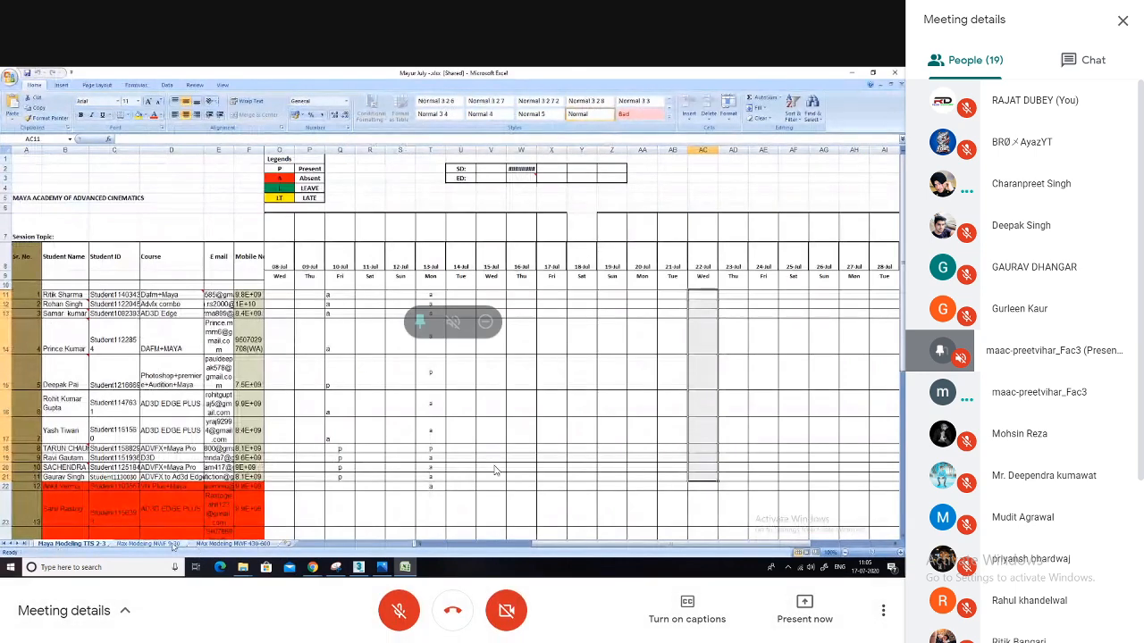
left_click(399, 610)
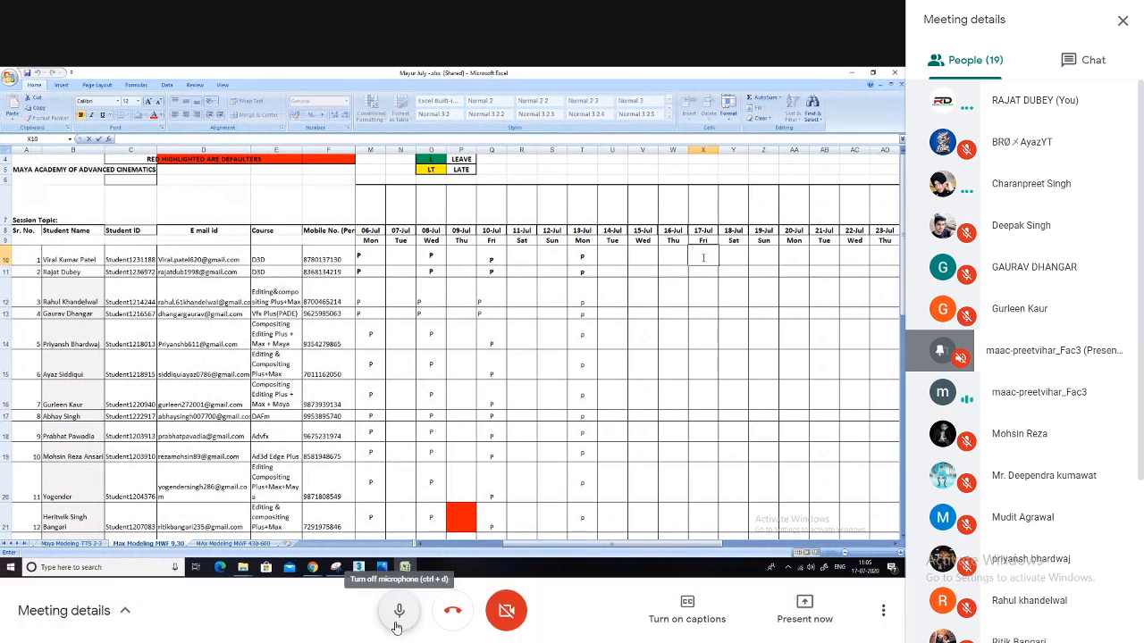
left_click(398, 626)
left_click(398, 627)
left_click(397, 627)
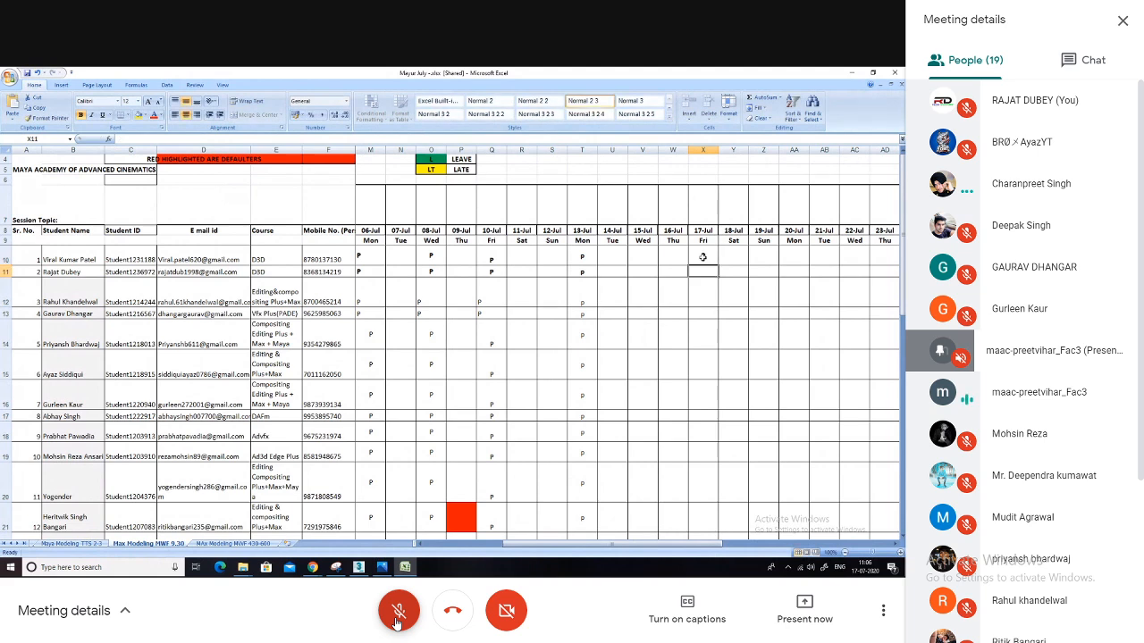
left_click(398, 616)
left_click(398, 616)
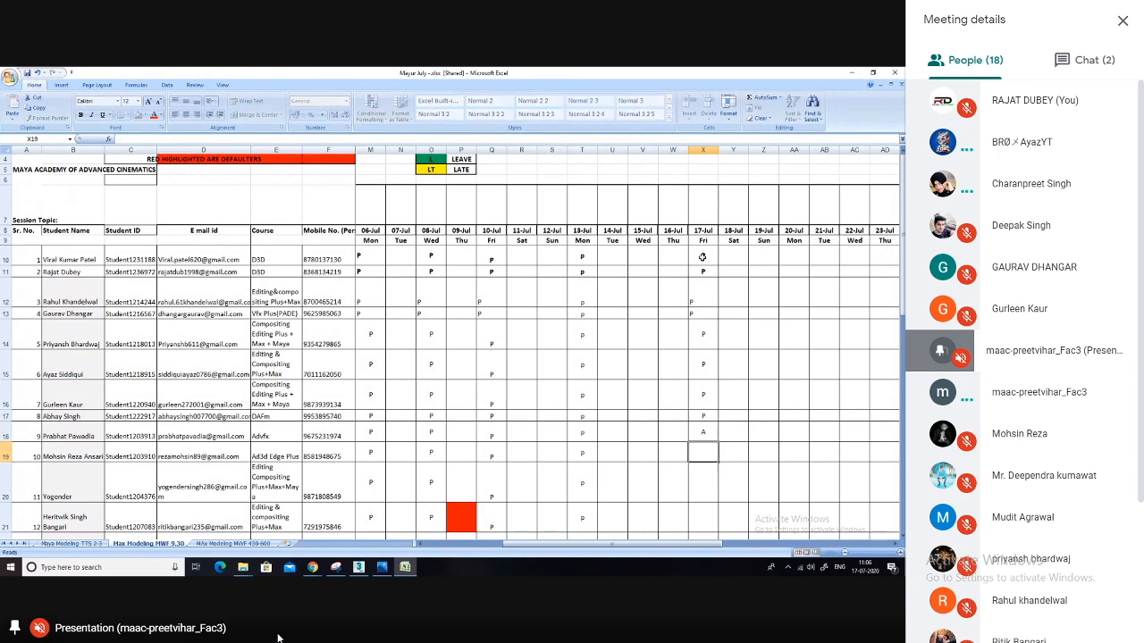
Close the meeting details and exit the call's full-screen view
left_click(1123, 20)
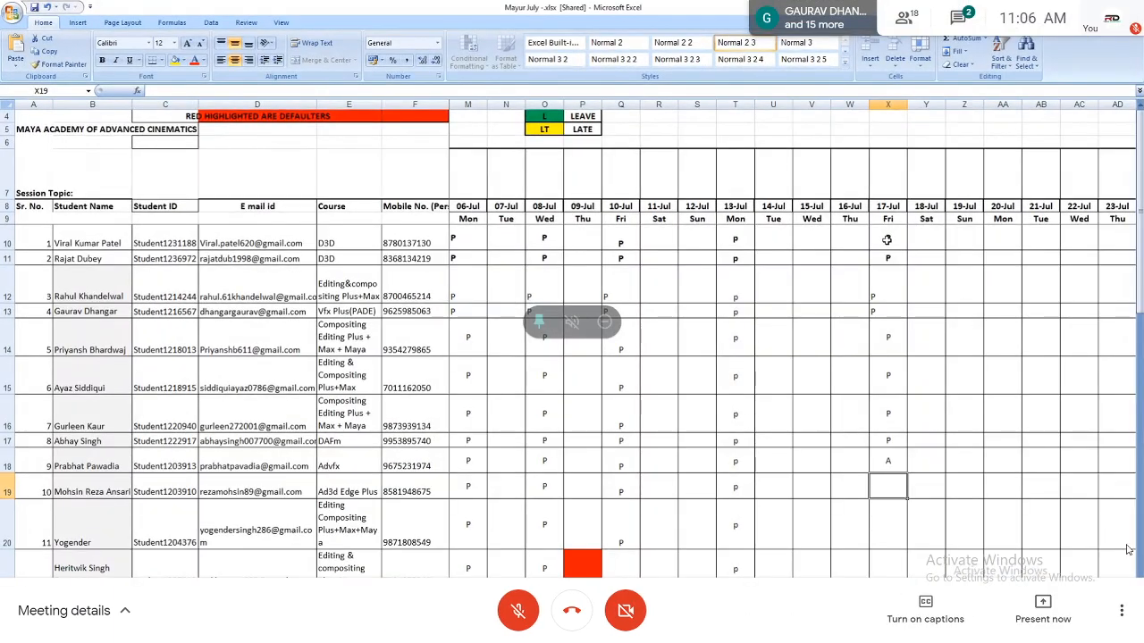
left_click(1121, 610)
left_click(1019, 351)
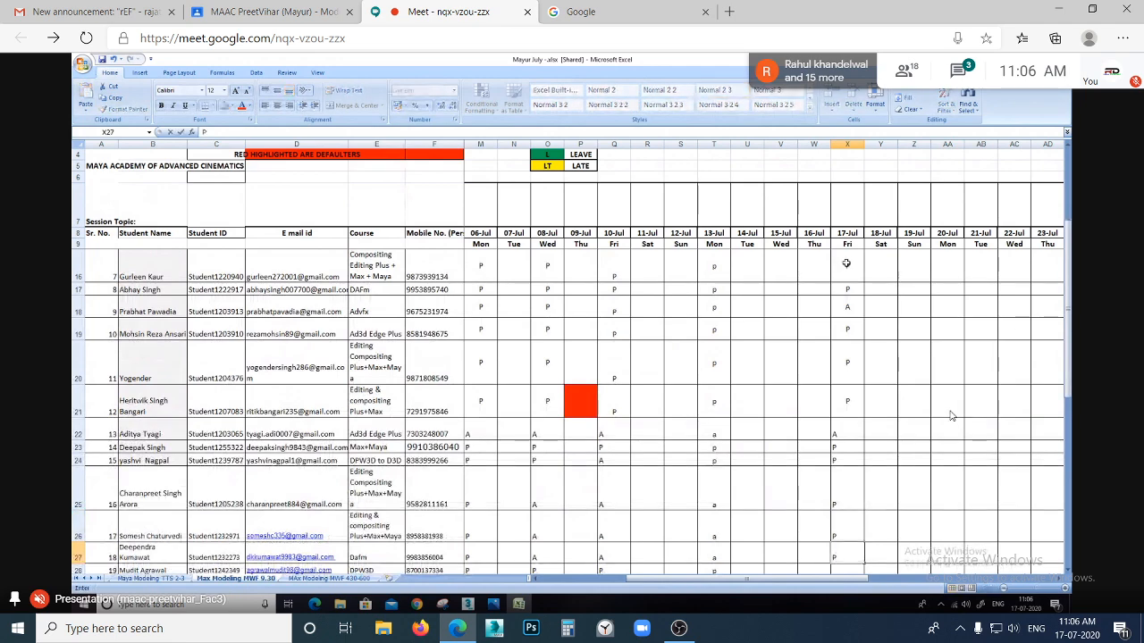
Look through the call's participant list from start to end and close it again
left_click(904, 71)
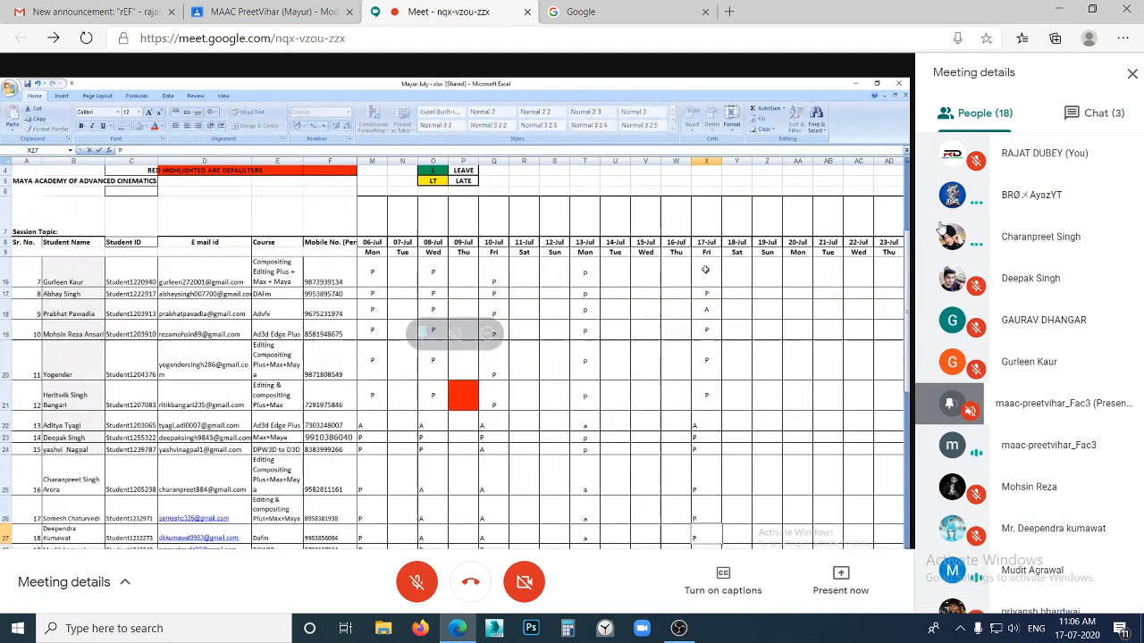
scroll(1024, 401, "down", 3)
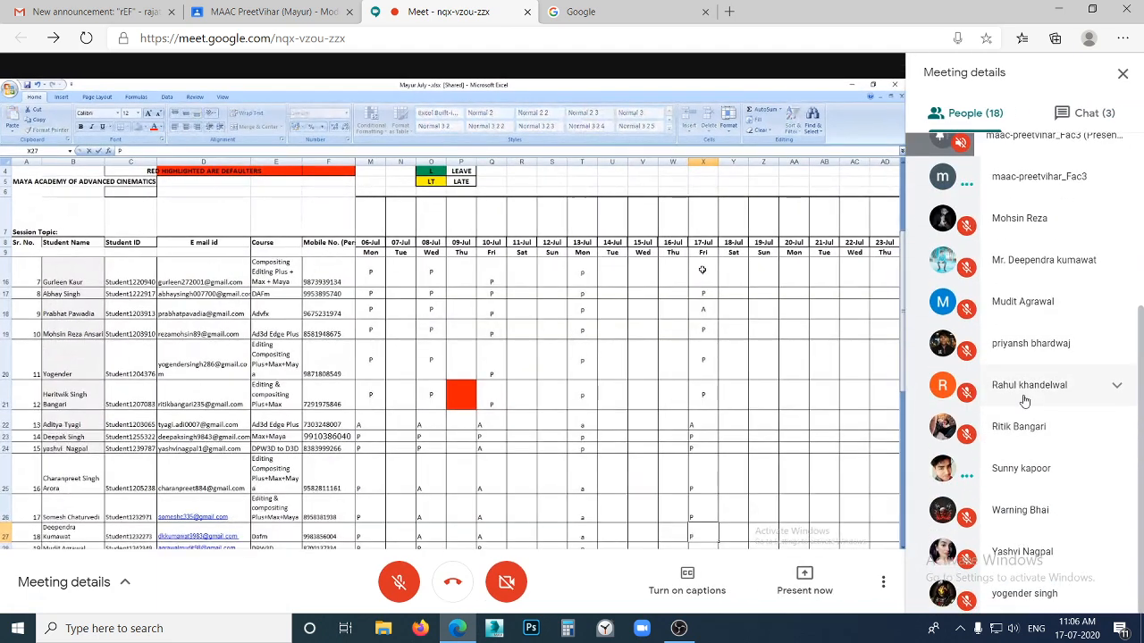
scroll(1029, 396, "up", 3)
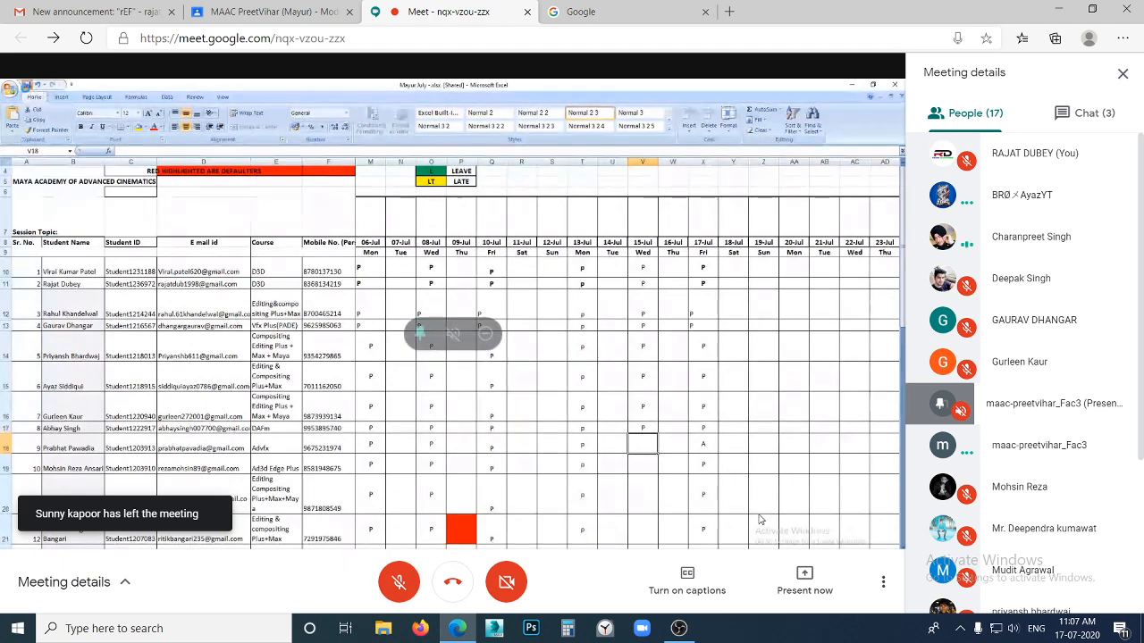
left_click(1122, 72)
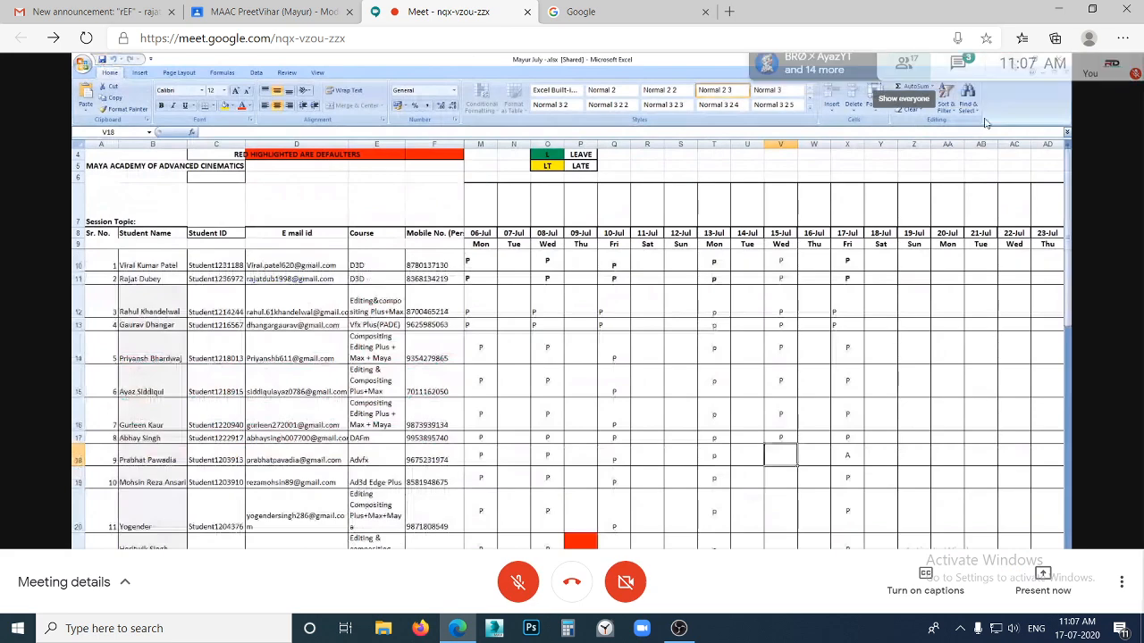
Check the call's chat messages and return to the participant list
left_click(905, 70)
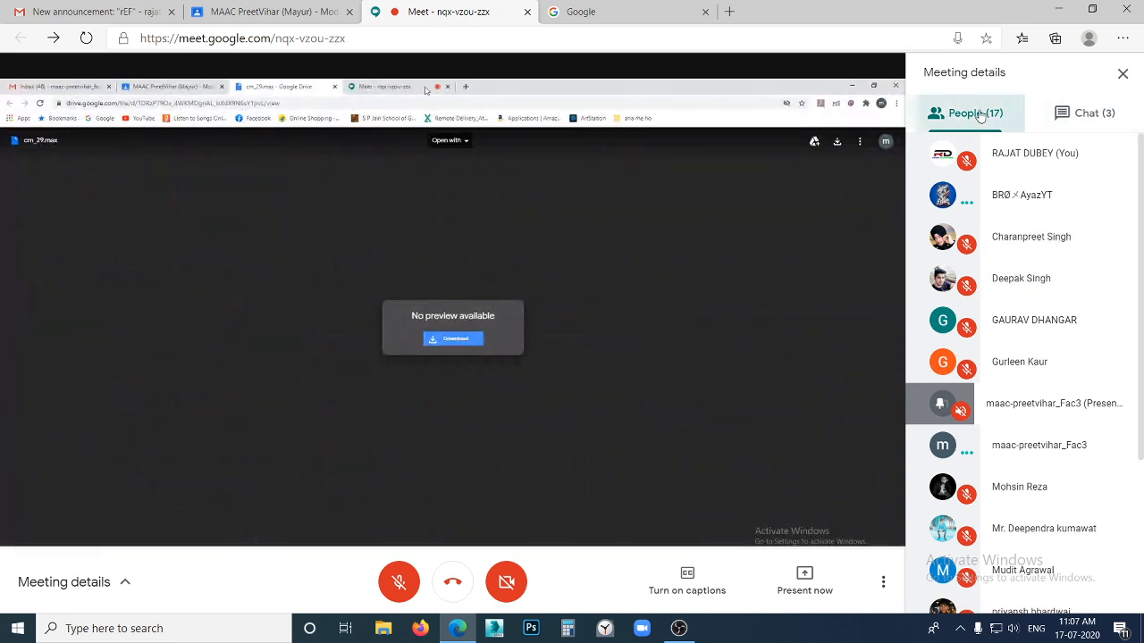
left_click(1081, 120)
left_click(987, 119)
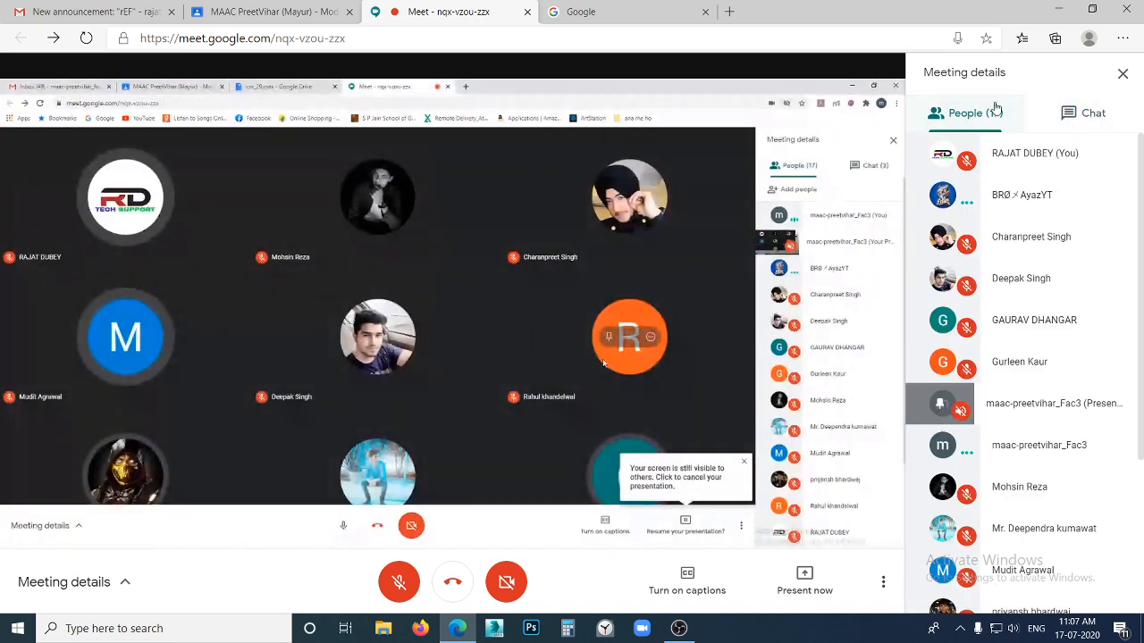
left_click(1126, 79)
left_click(913, 75)
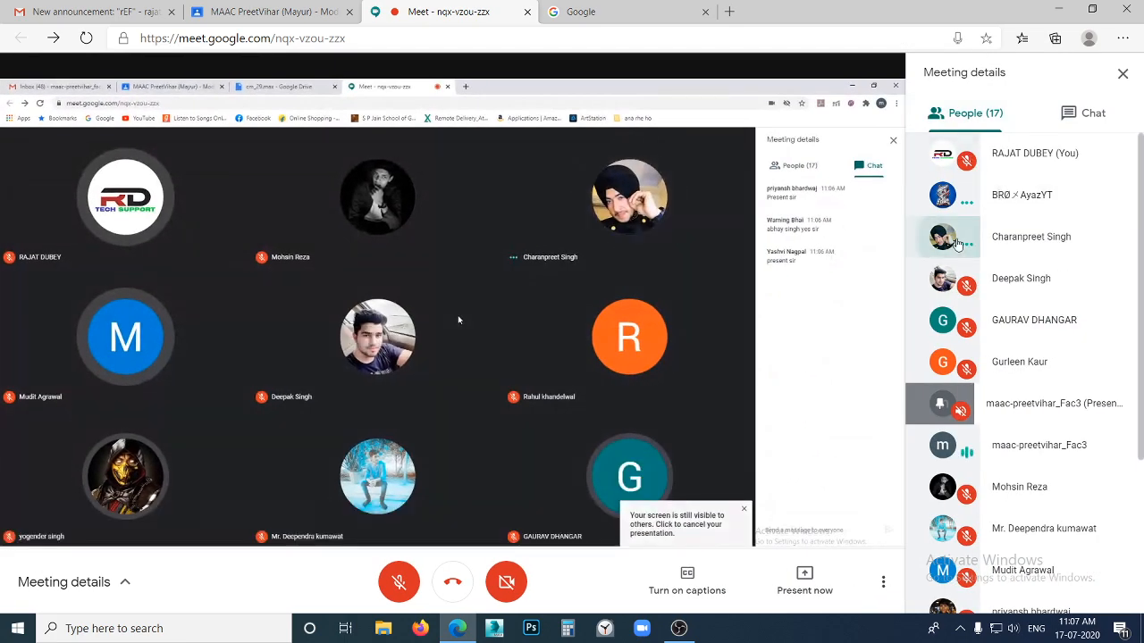
Unpin the instructor's presentation and expand a classmate's call controls in the participant list
left_click(973, 243)
left_click(932, 238)
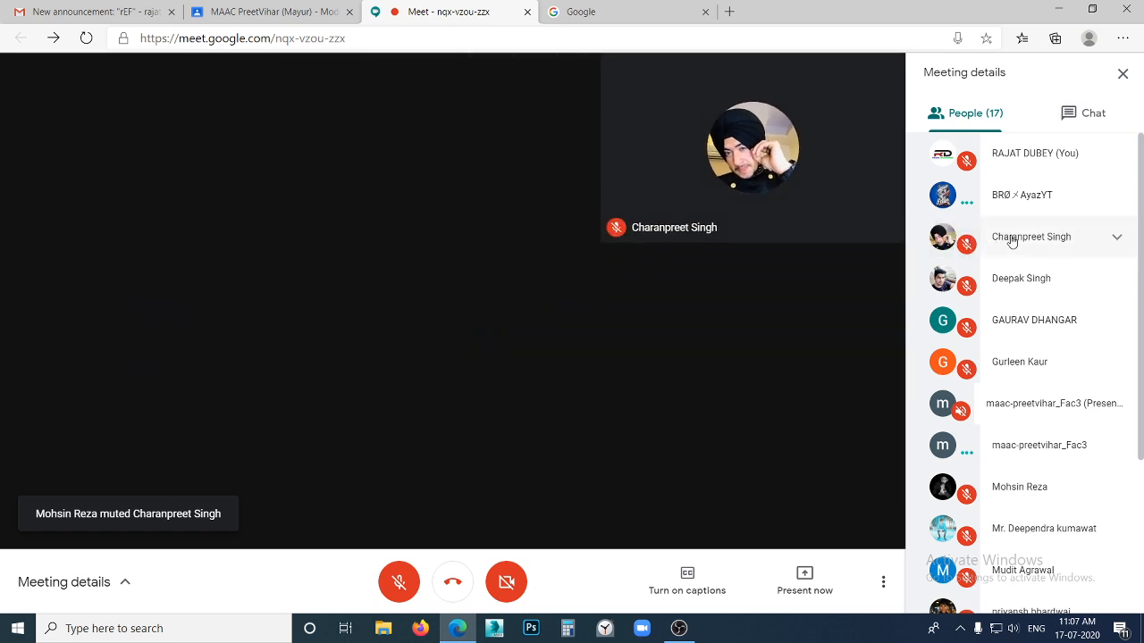
left_click(1008, 238)
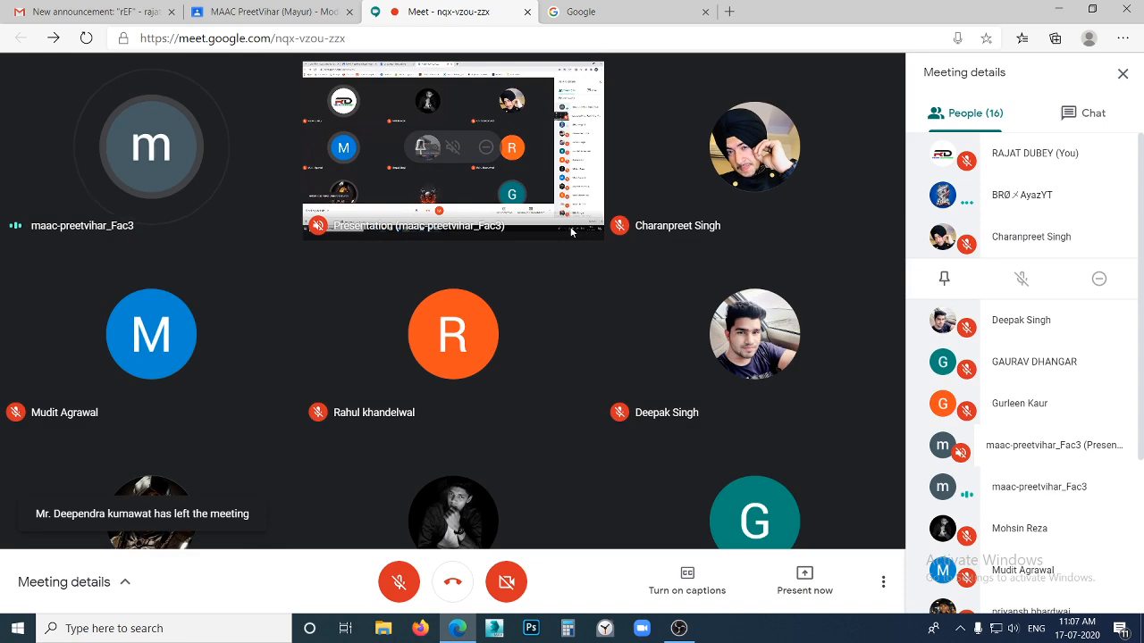
Unmute the microphone to speak to the class
left_click(403, 587)
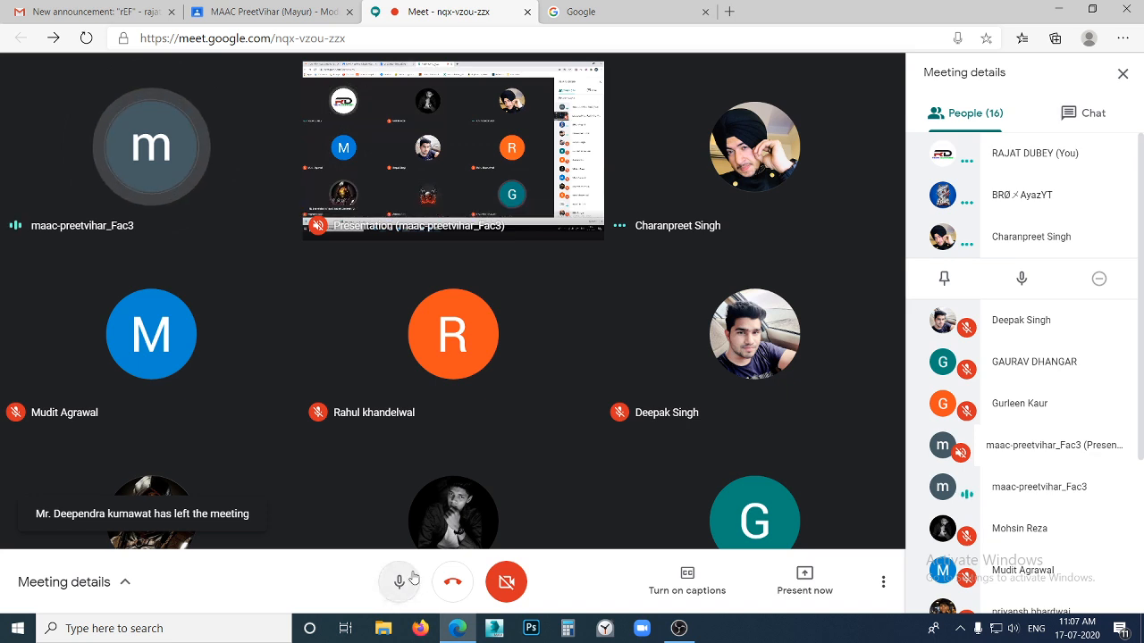
left_click(412, 573)
left_click(411, 573)
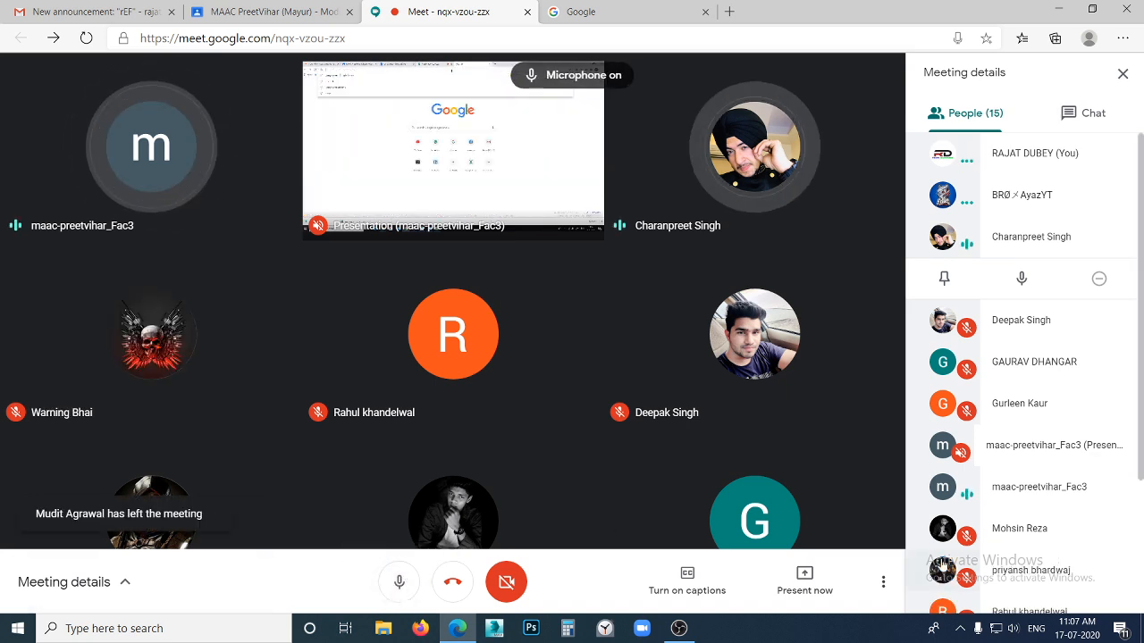
Show the call in full screen and pin the instructor's presentation
left_click(883, 581)
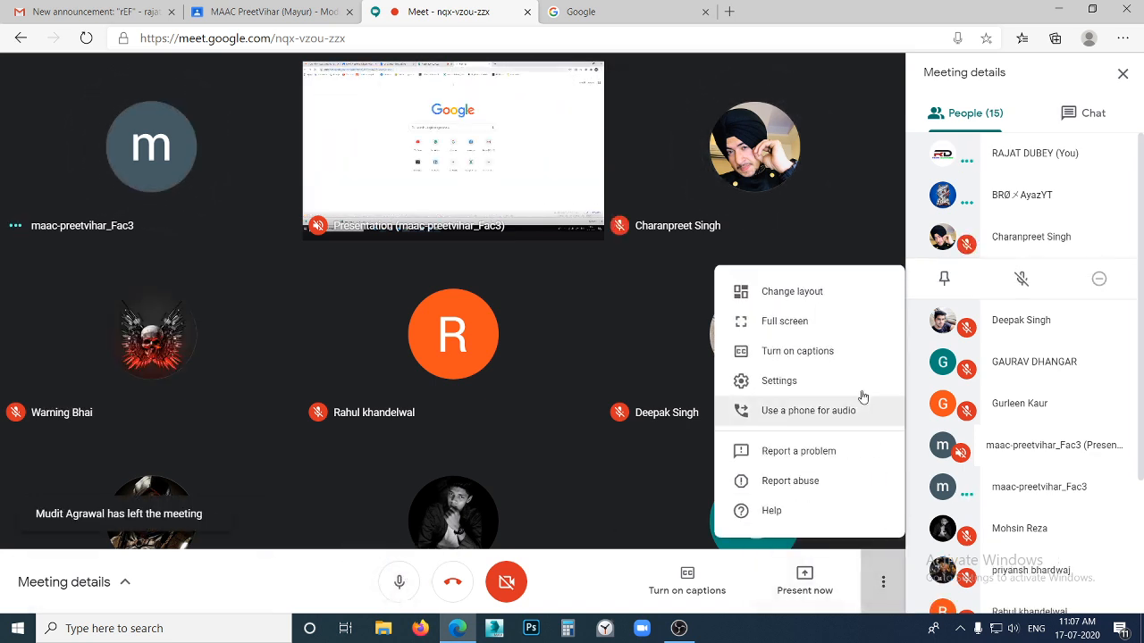
left_click(798, 322)
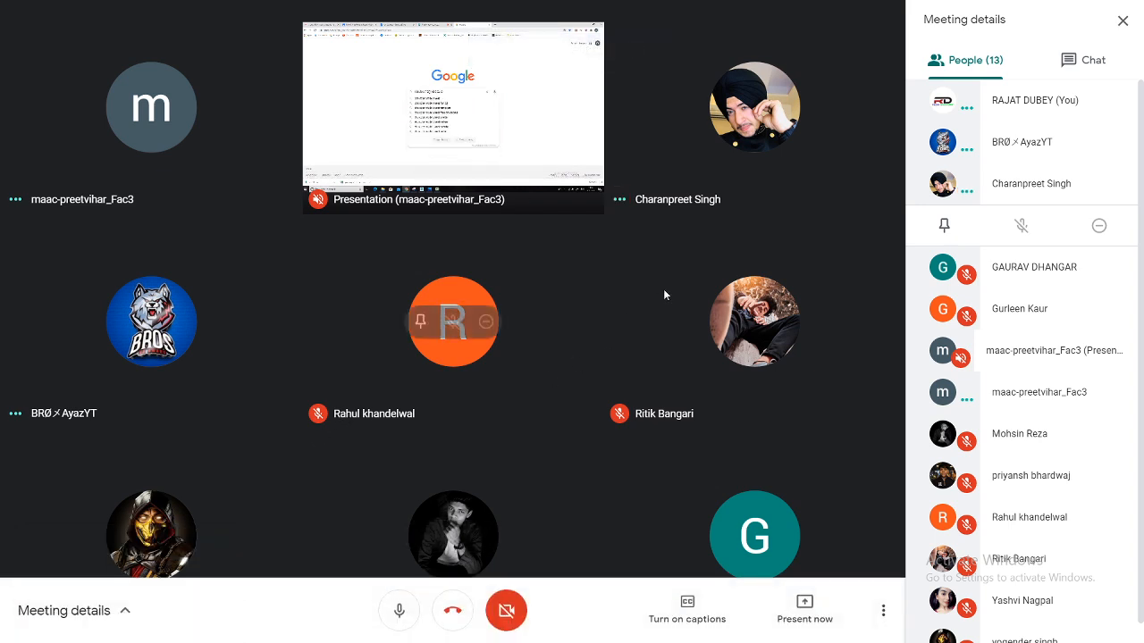
left_click(420, 113)
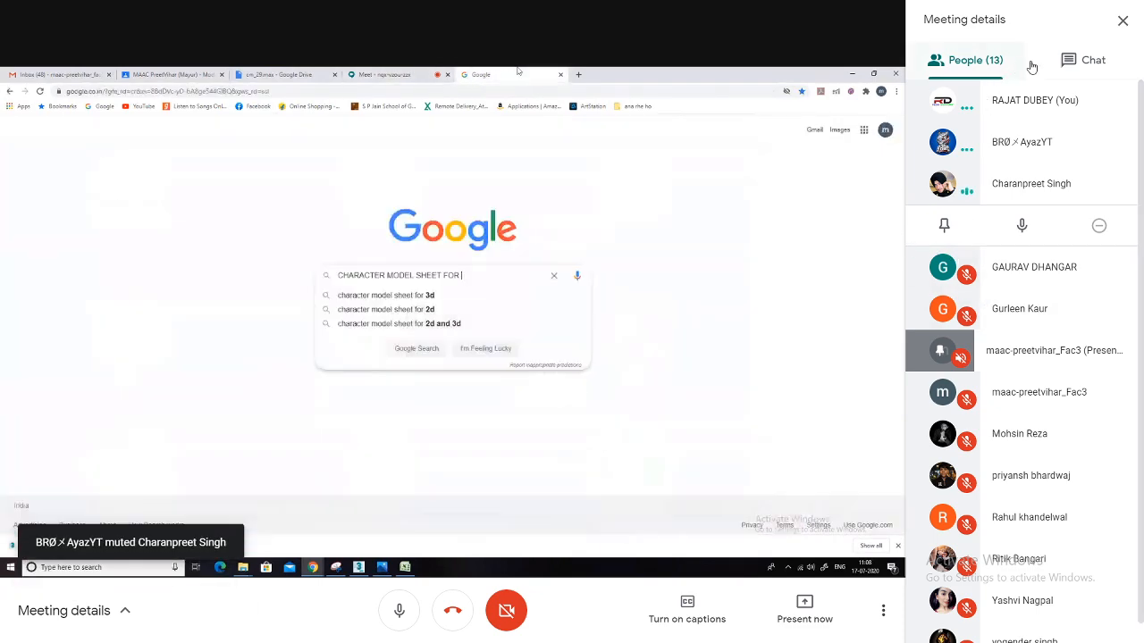
Check the call's chat, return to the participant list and restore the pin on the instructor's presentation
left_click(1055, 62)
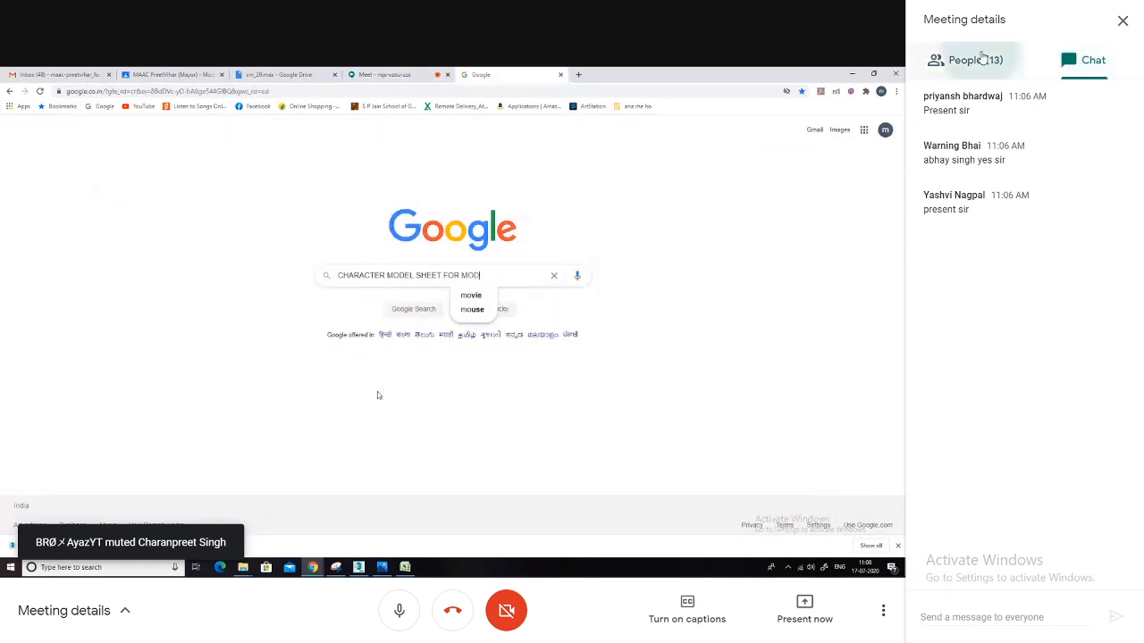
left_click(983, 60)
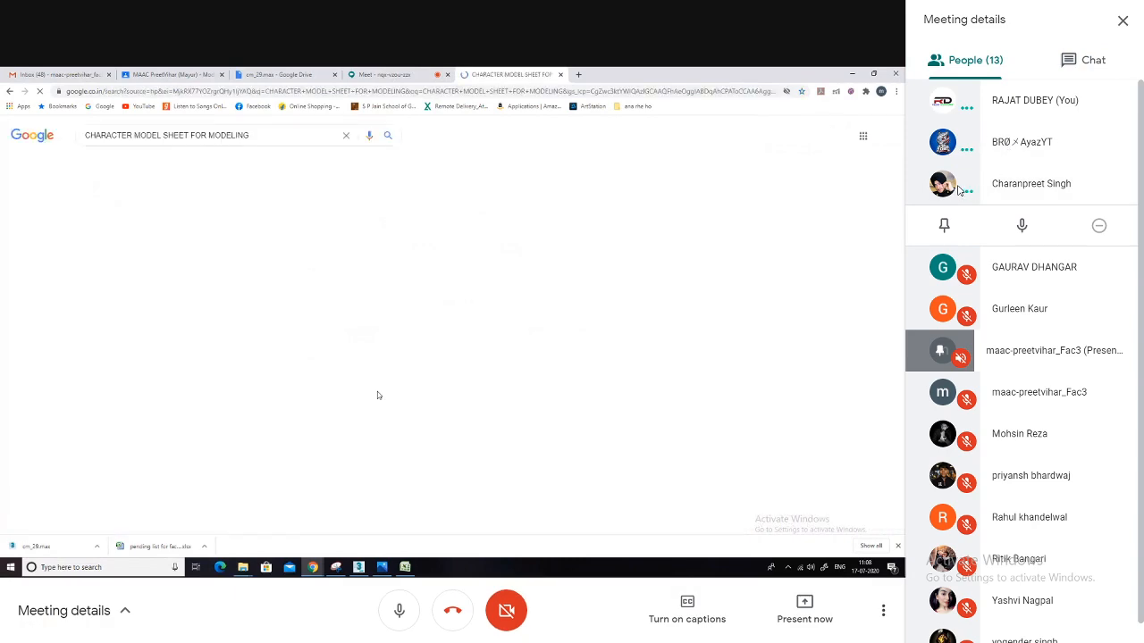
left_click(953, 187)
left_click(953, 187)
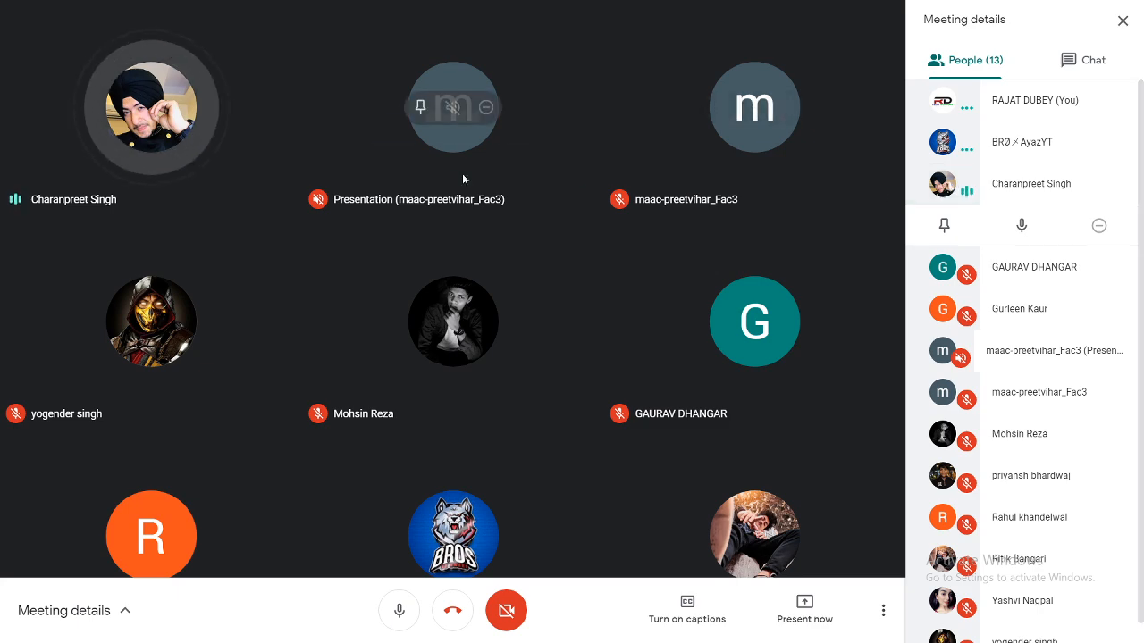
left_click(420, 115)
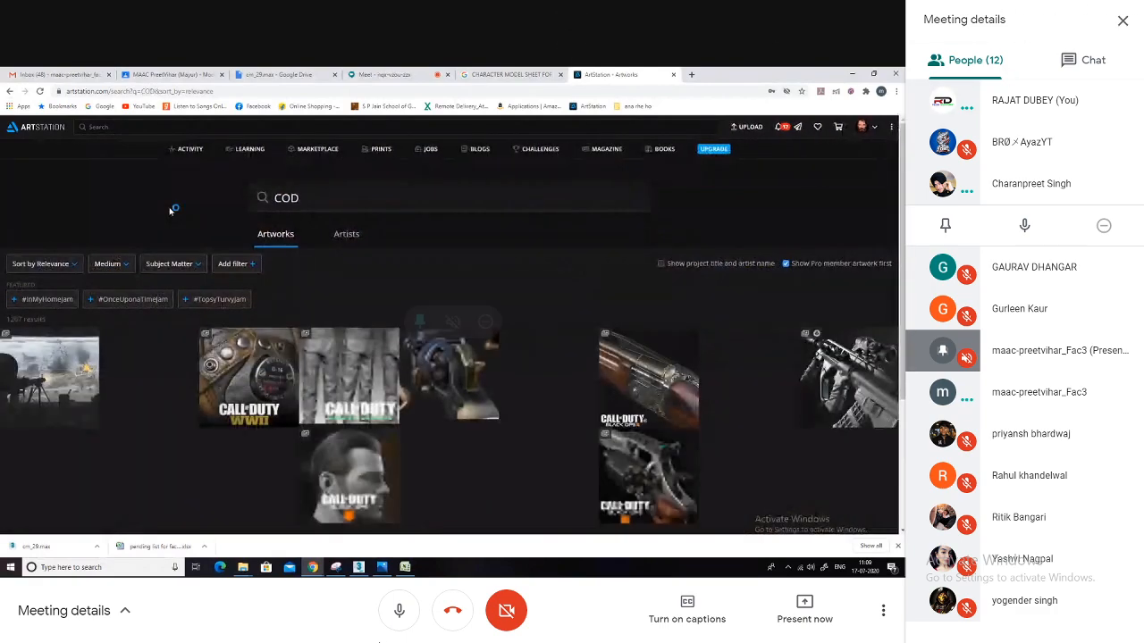
Mute the microphone briefly, turn it back on and exit the full-screen view
left_click(399, 610)
left_click(400, 611)
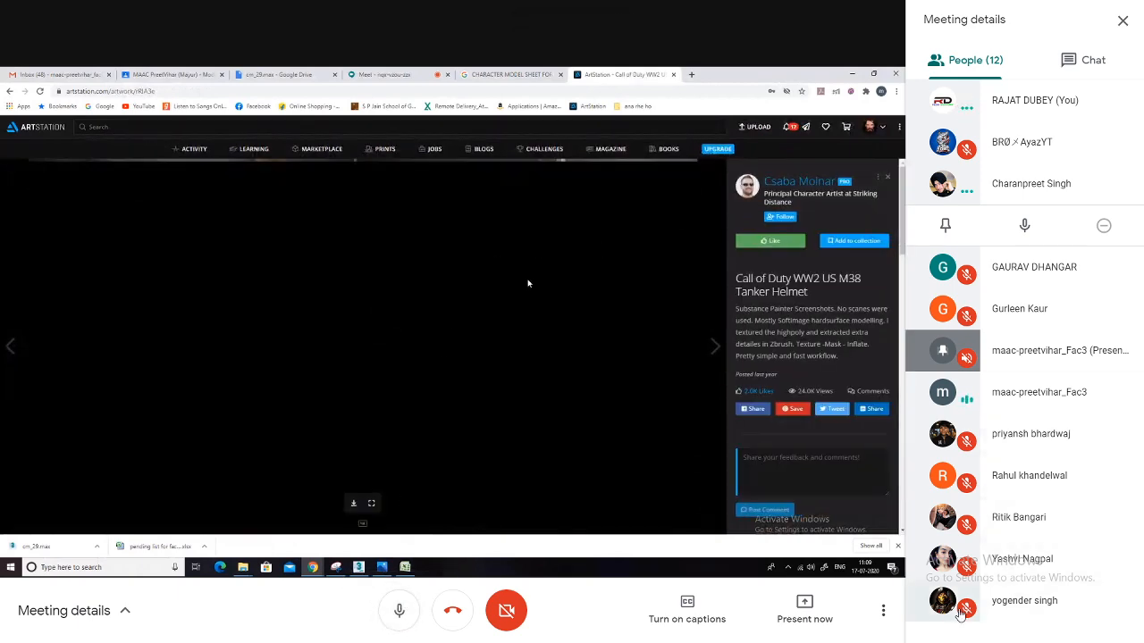
left_click(883, 610)
left_click(777, 355)
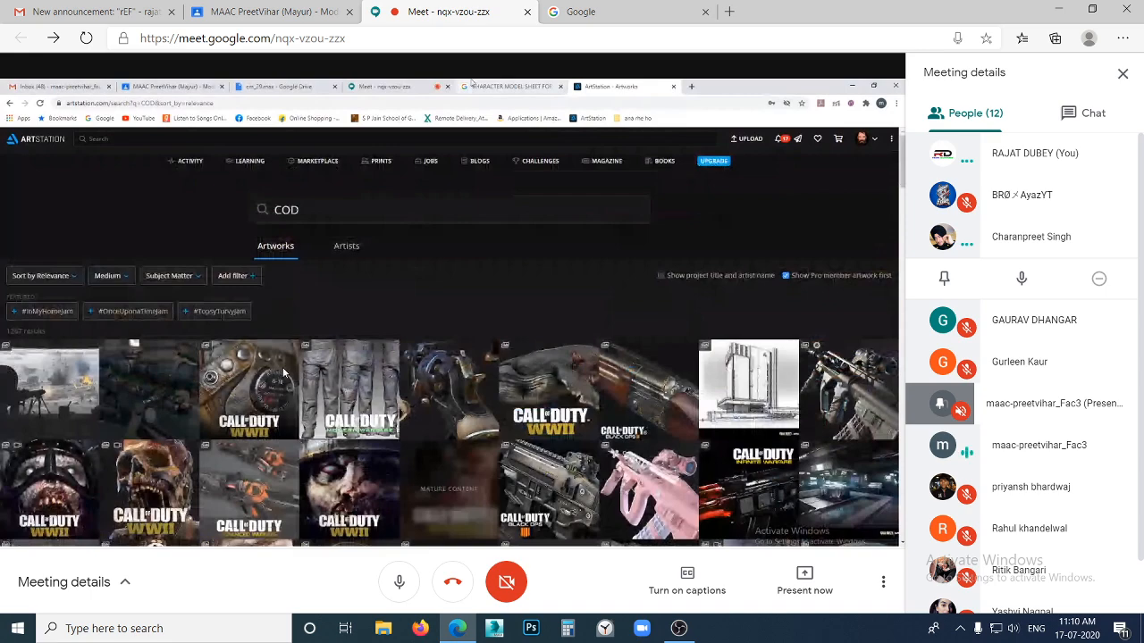
left_click(616, 12)
left_click(505, 12)
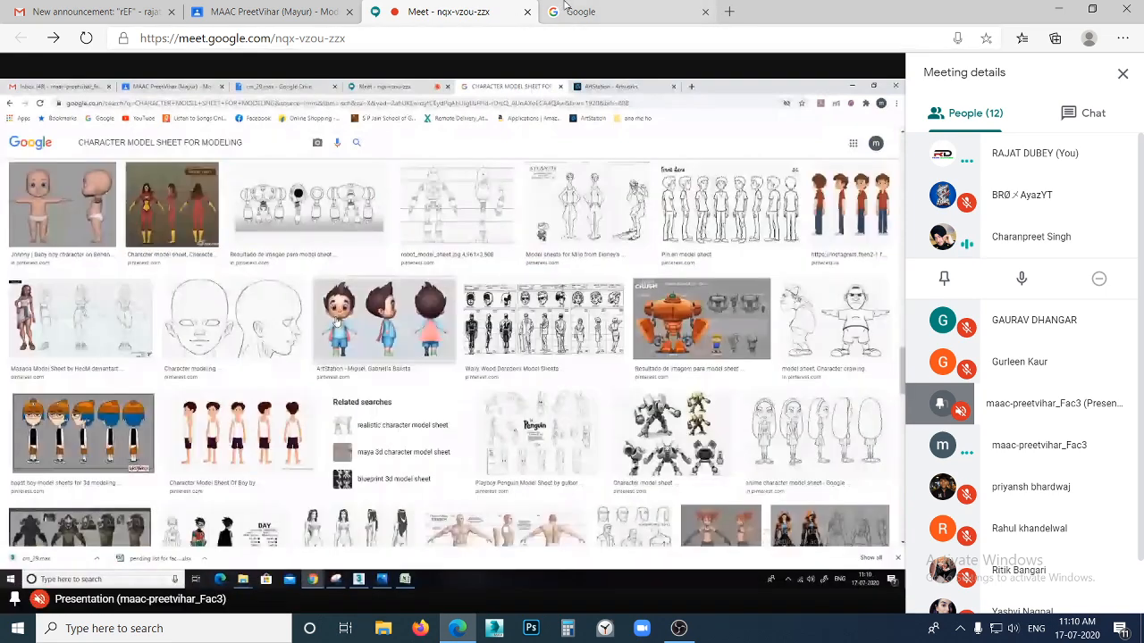
left_click(564, 9)
left_click(452, 11)
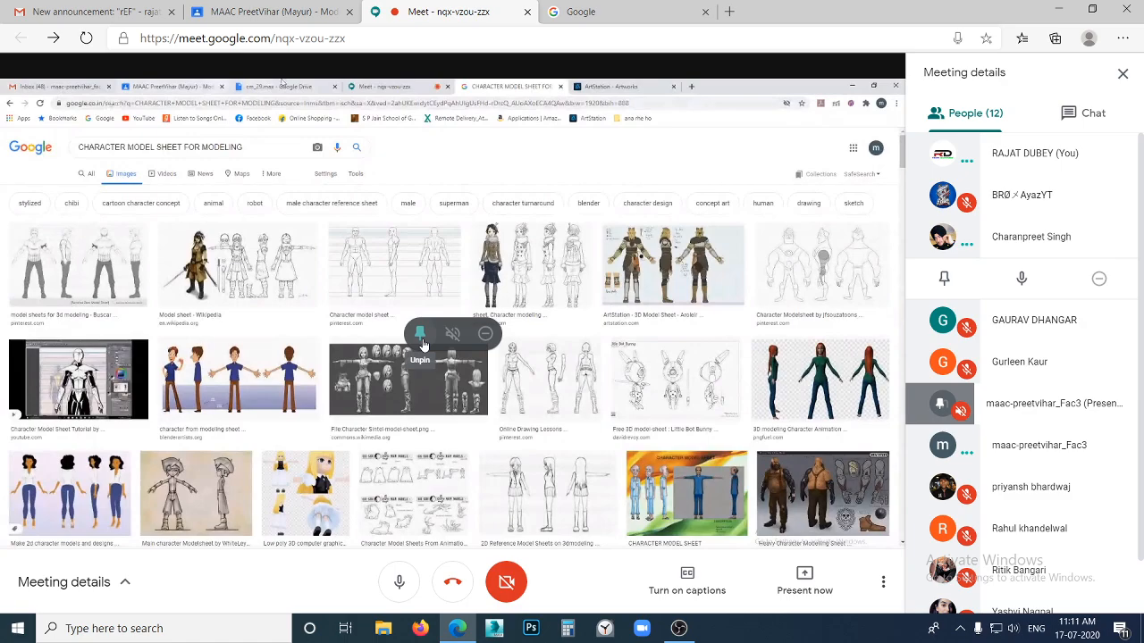
Unpin the instructor's presentation and leave the Meet call
left_click(420, 336)
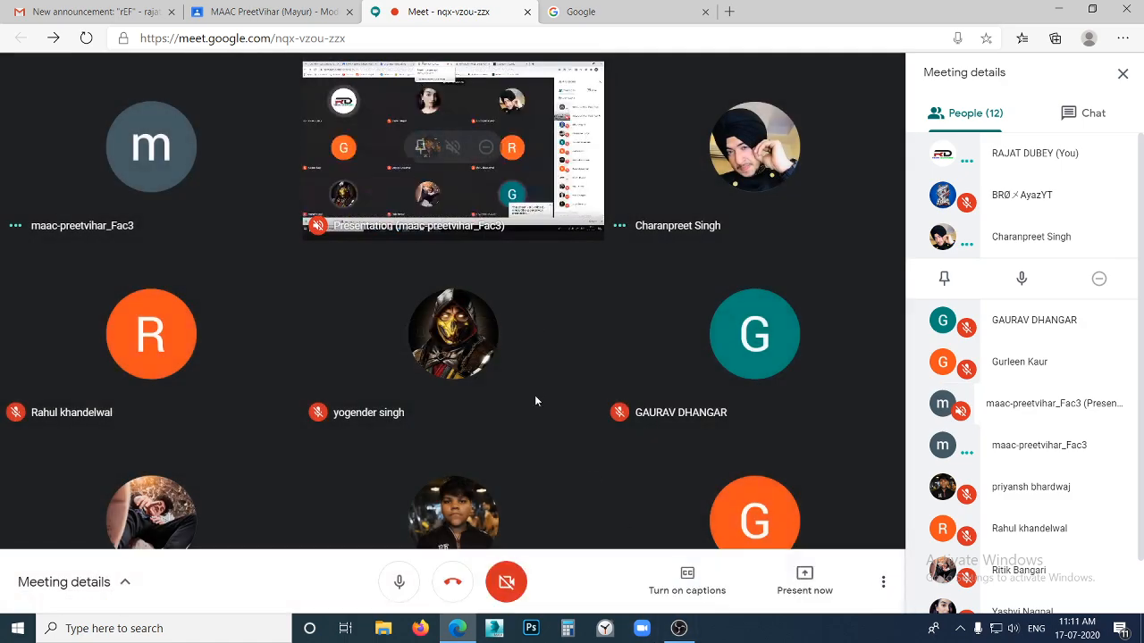
left_click(452, 581)
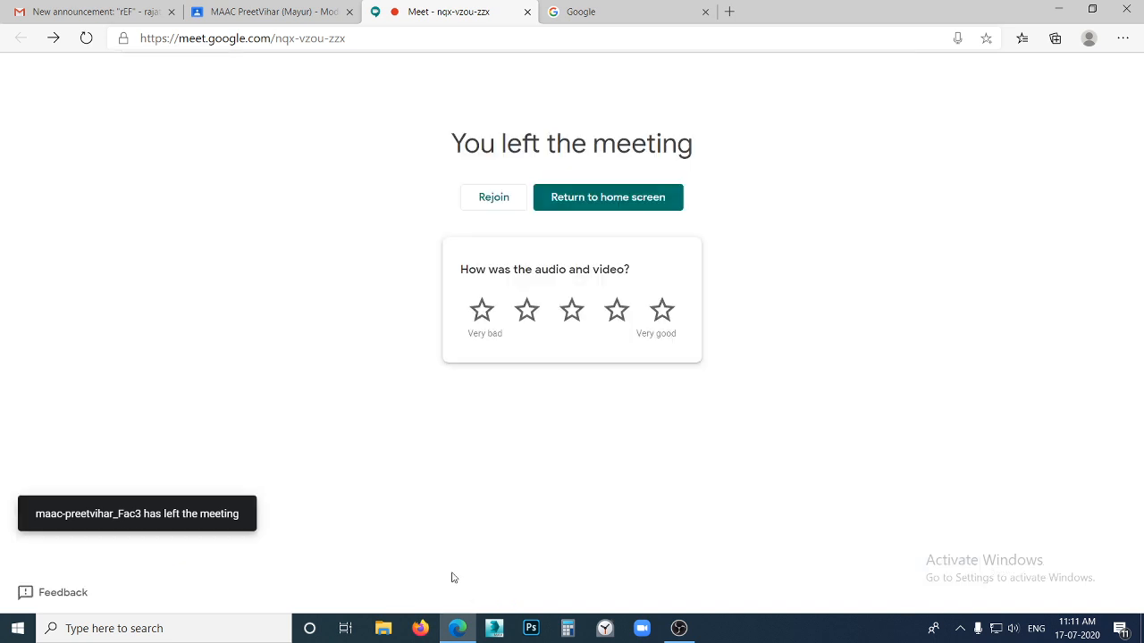
Go to Gmail and sign out of the Google account
left_click(586, 11)
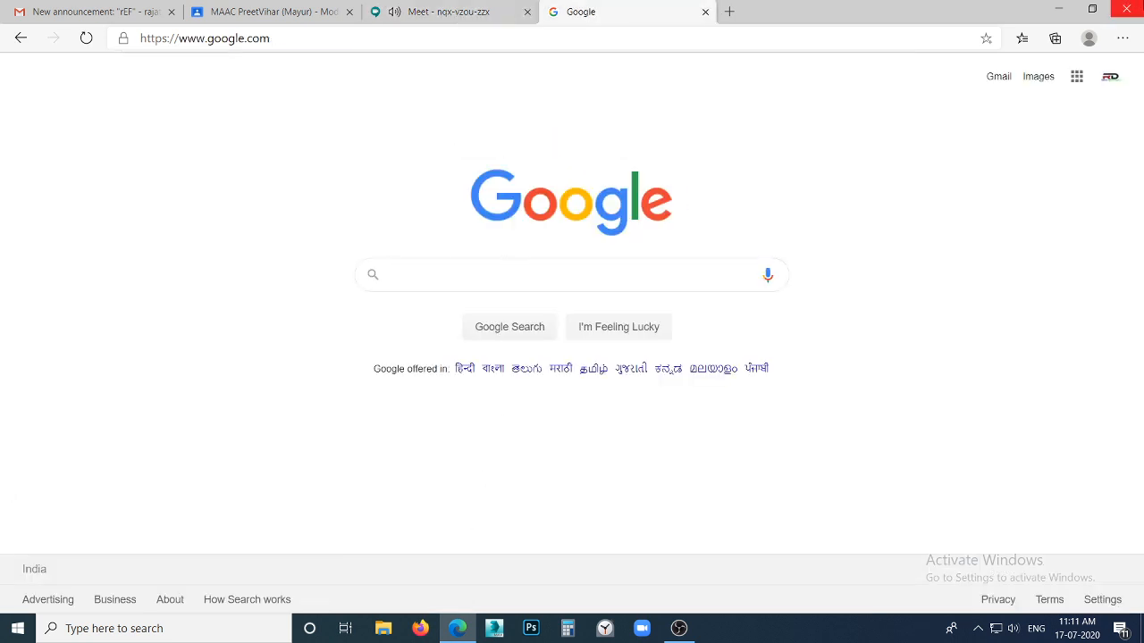
left_click(89, 12)
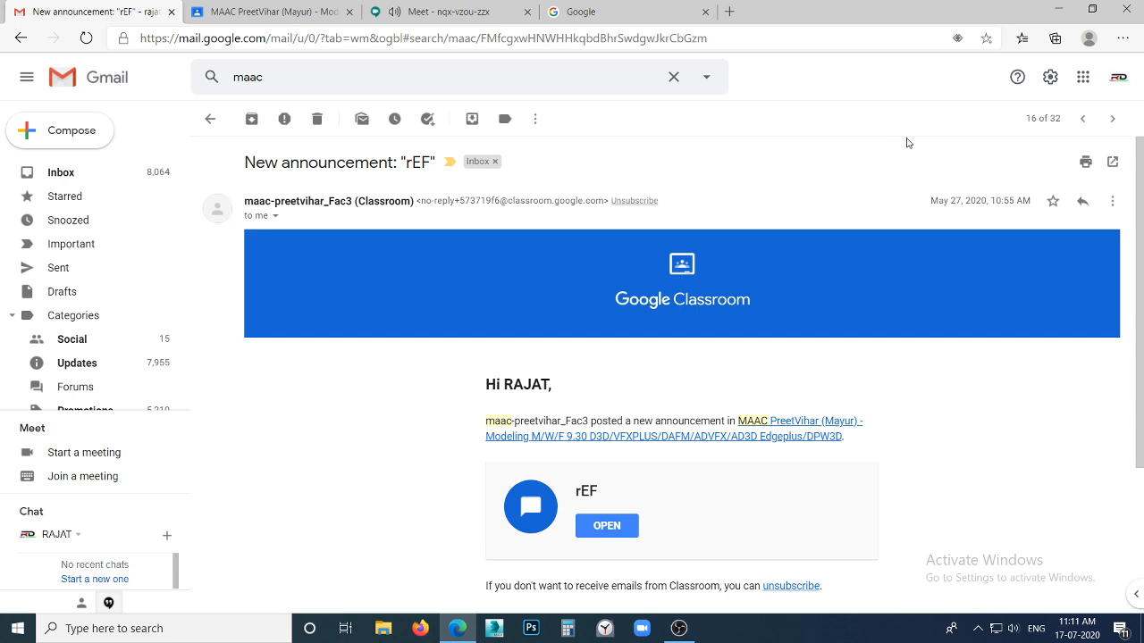
left_click(1118, 84)
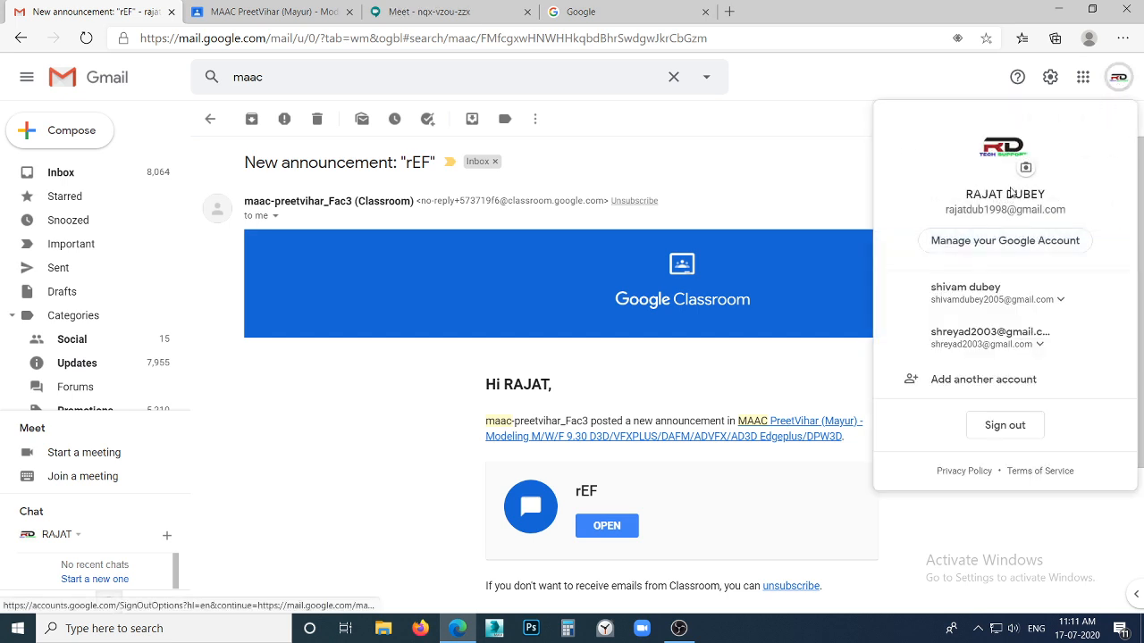
left_click(999, 428)
Close the browser and switch to OBS
left_click(1126, 9)
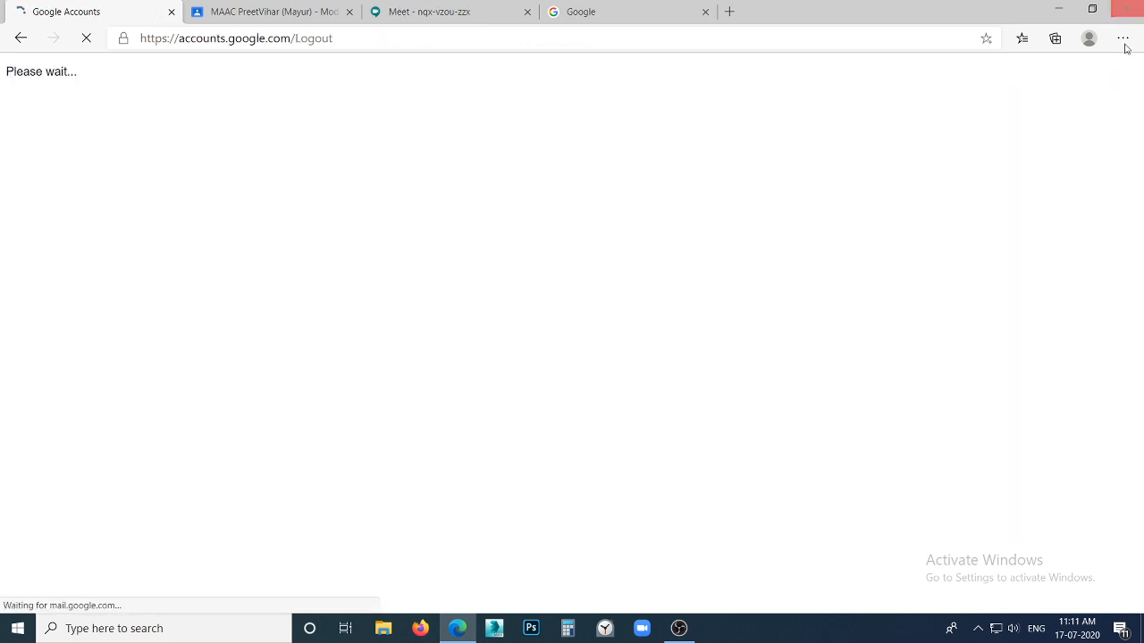
left_click(688, 635)
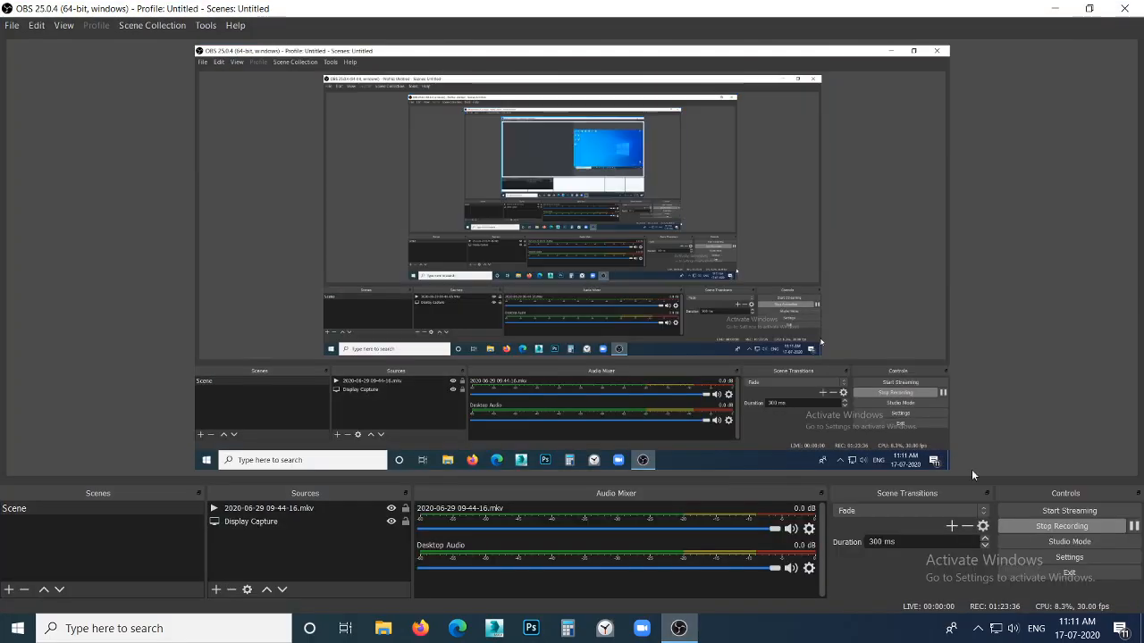